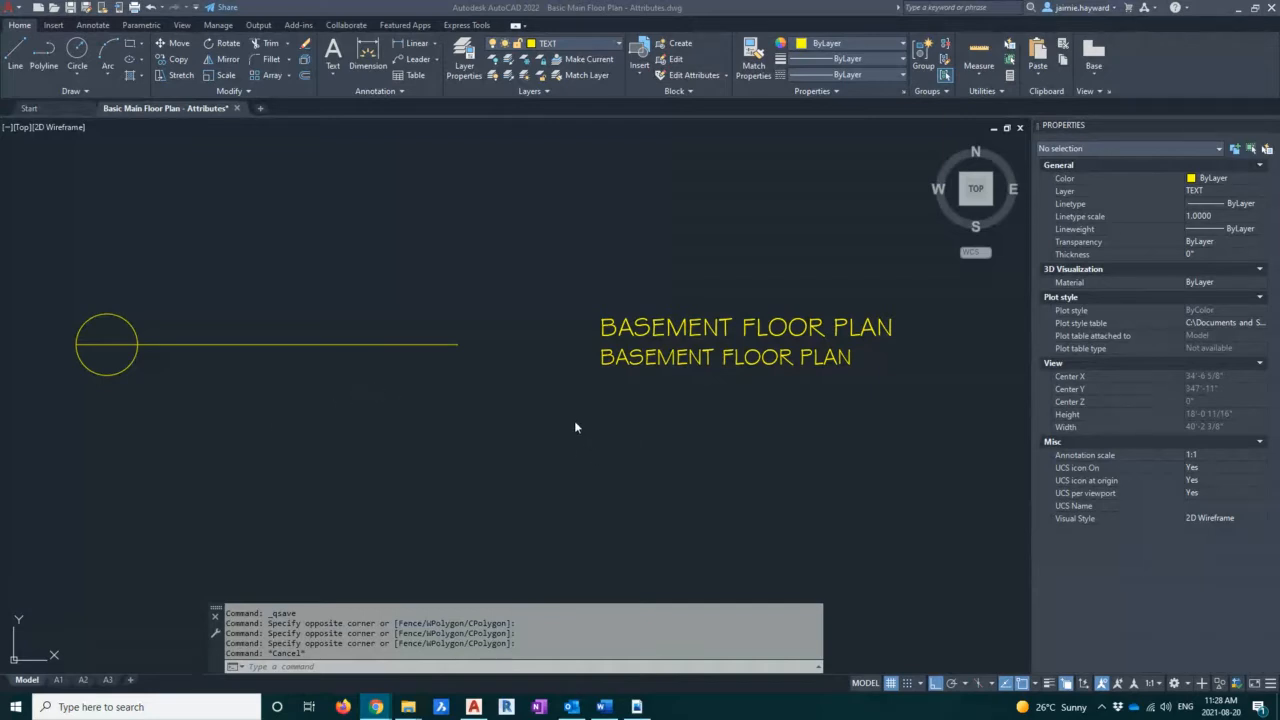
click(392, 419)
click(403, 434)
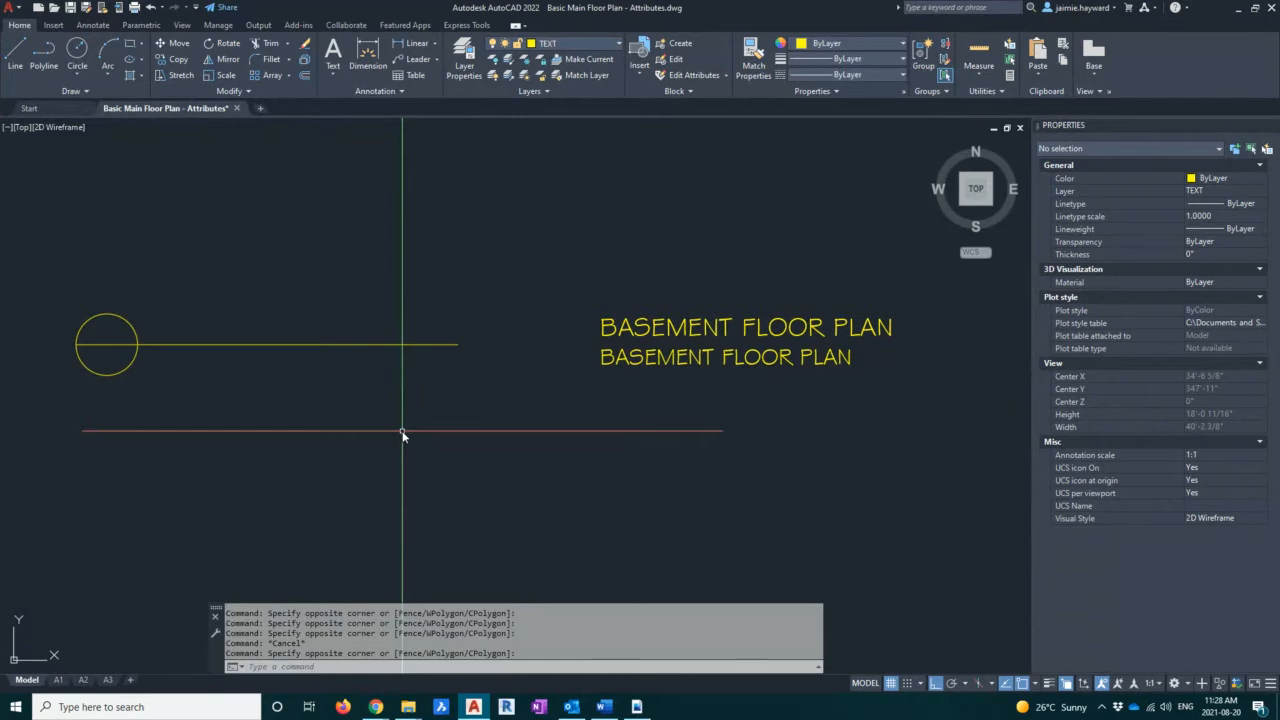
click(306, 380)
click(78, 253)
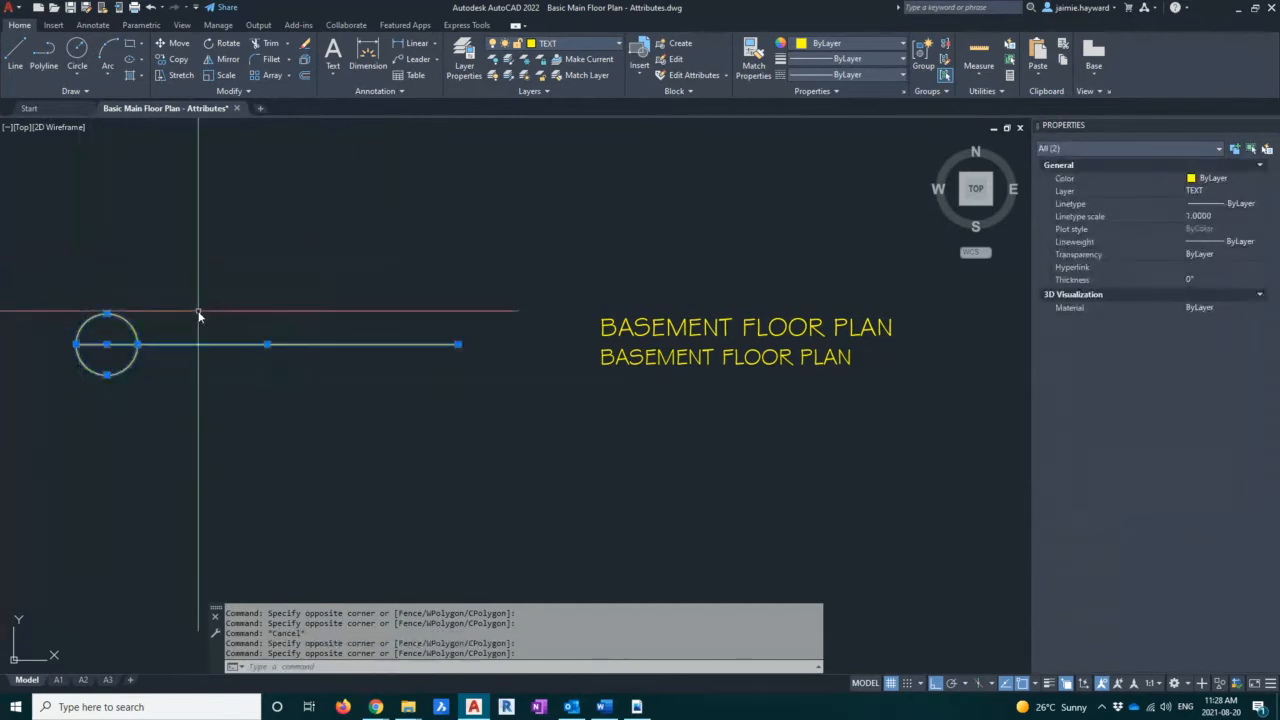
key(Escape)
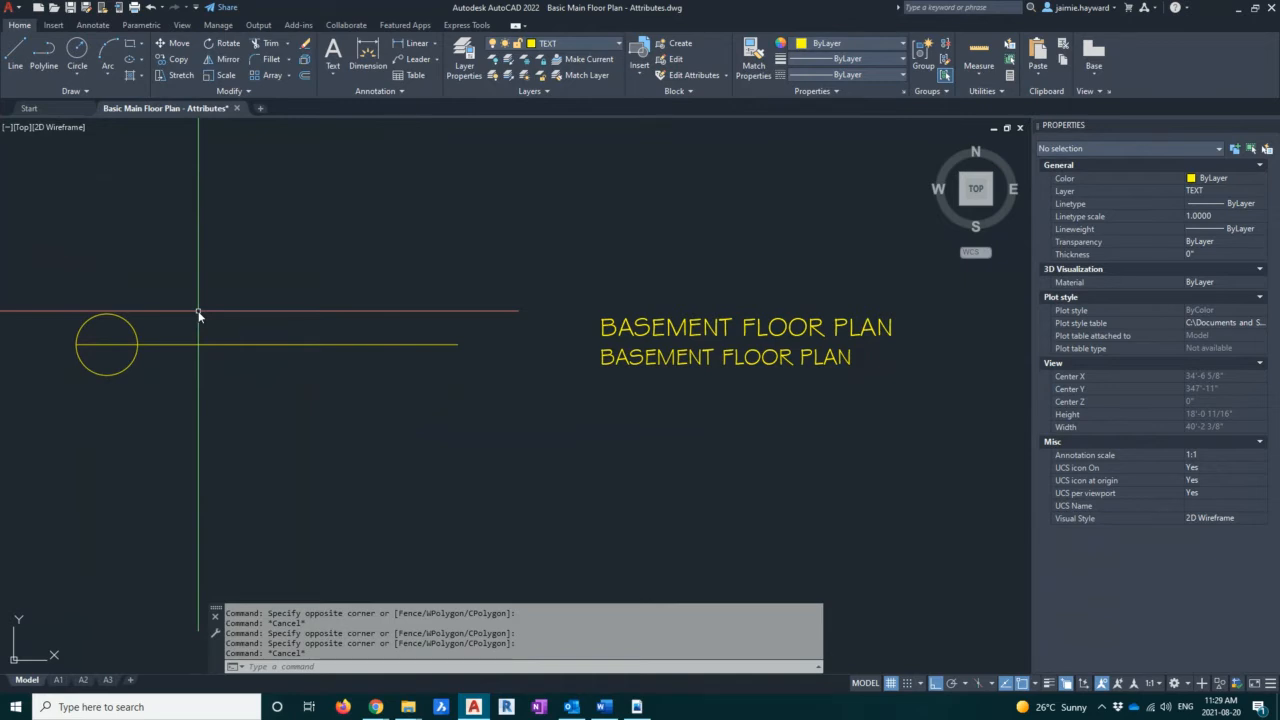
click(154, 326)
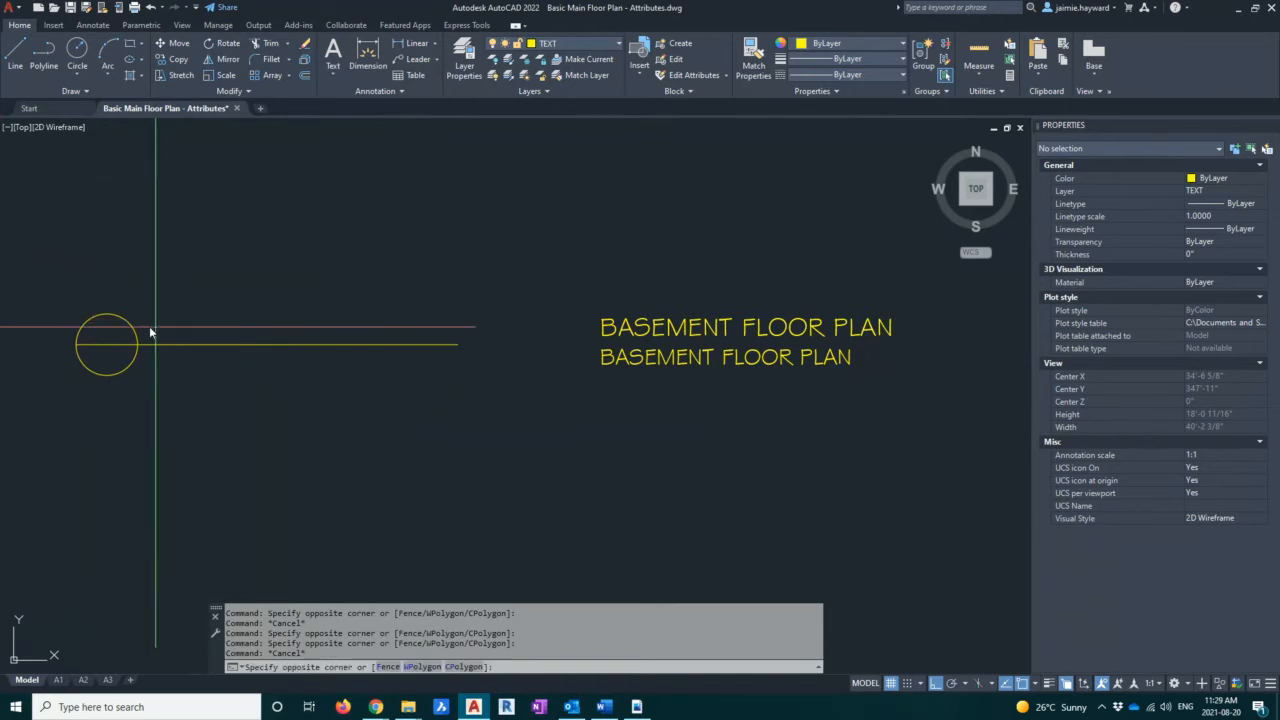
click(92, 299)
click(192, 370)
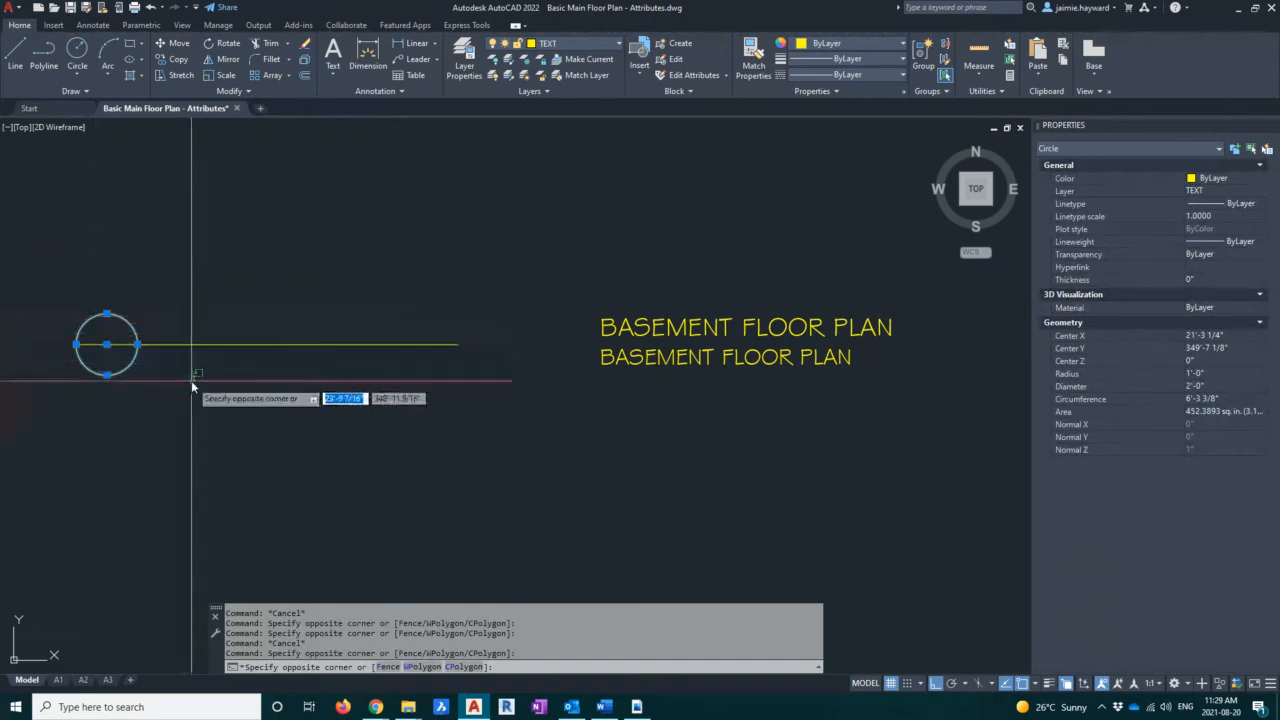
click(191, 380)
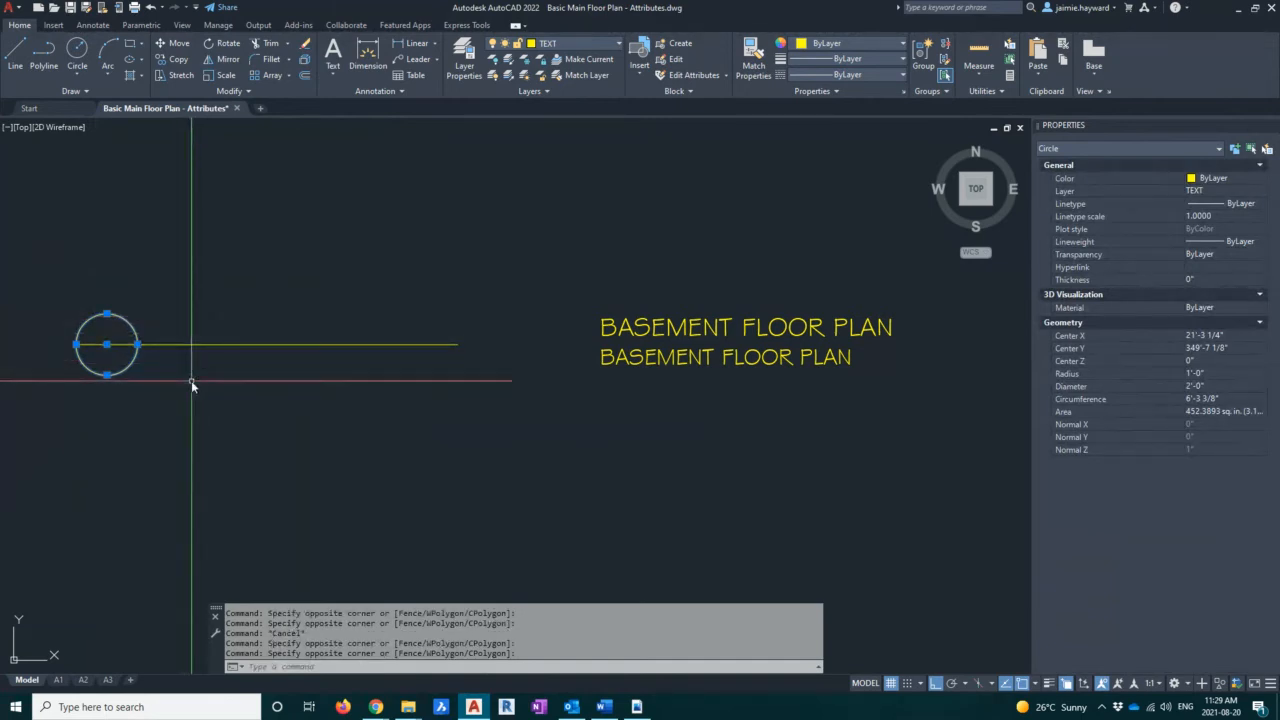
key(Escape)
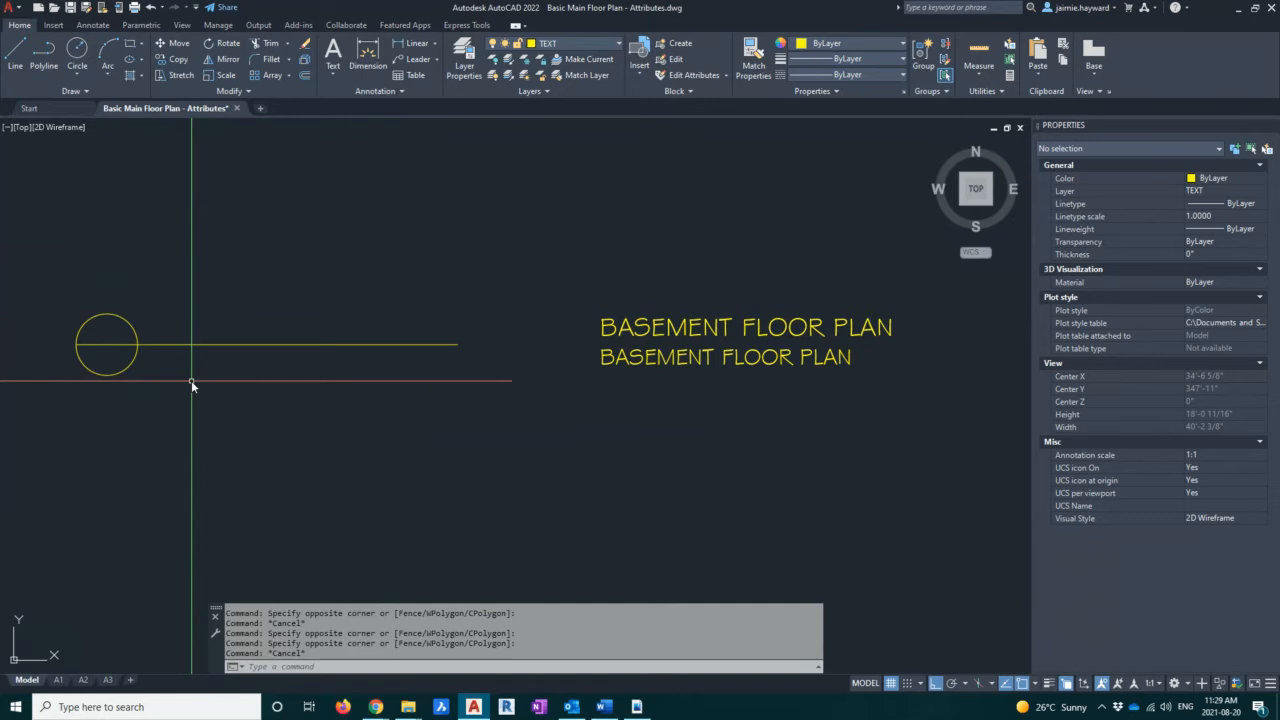
text(pol)
key(Return)
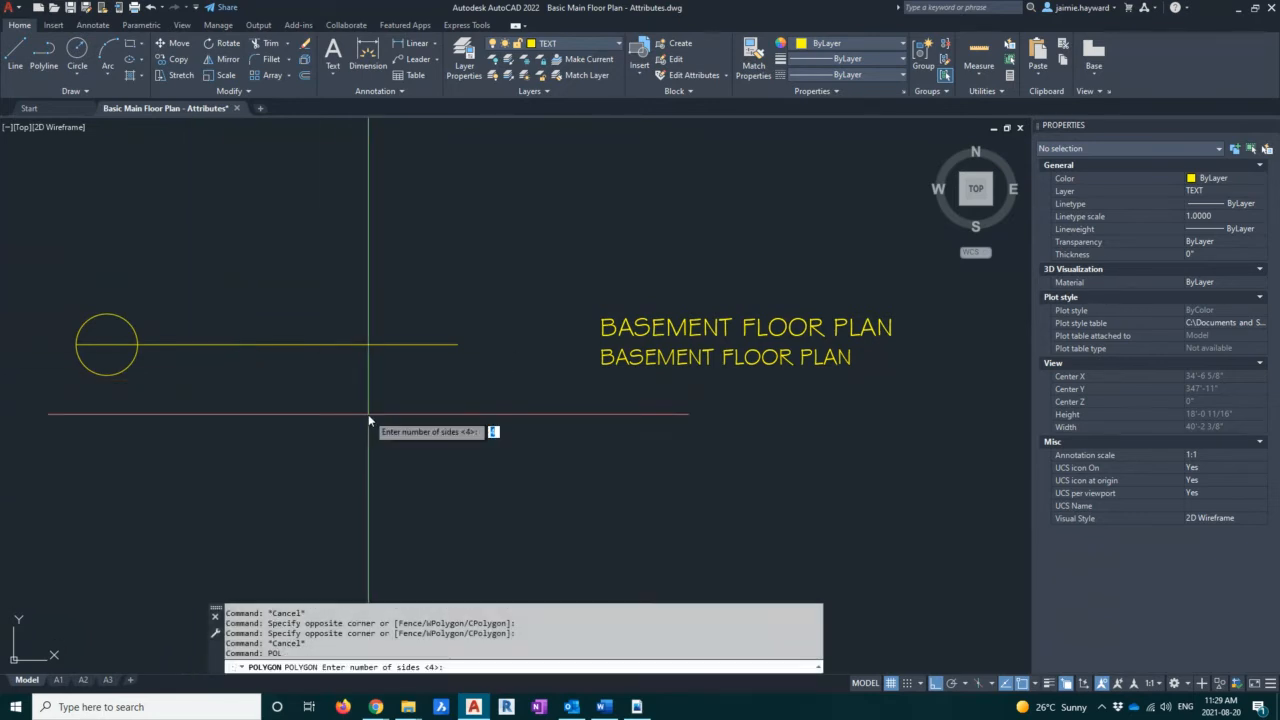
text(6)
key(Return)
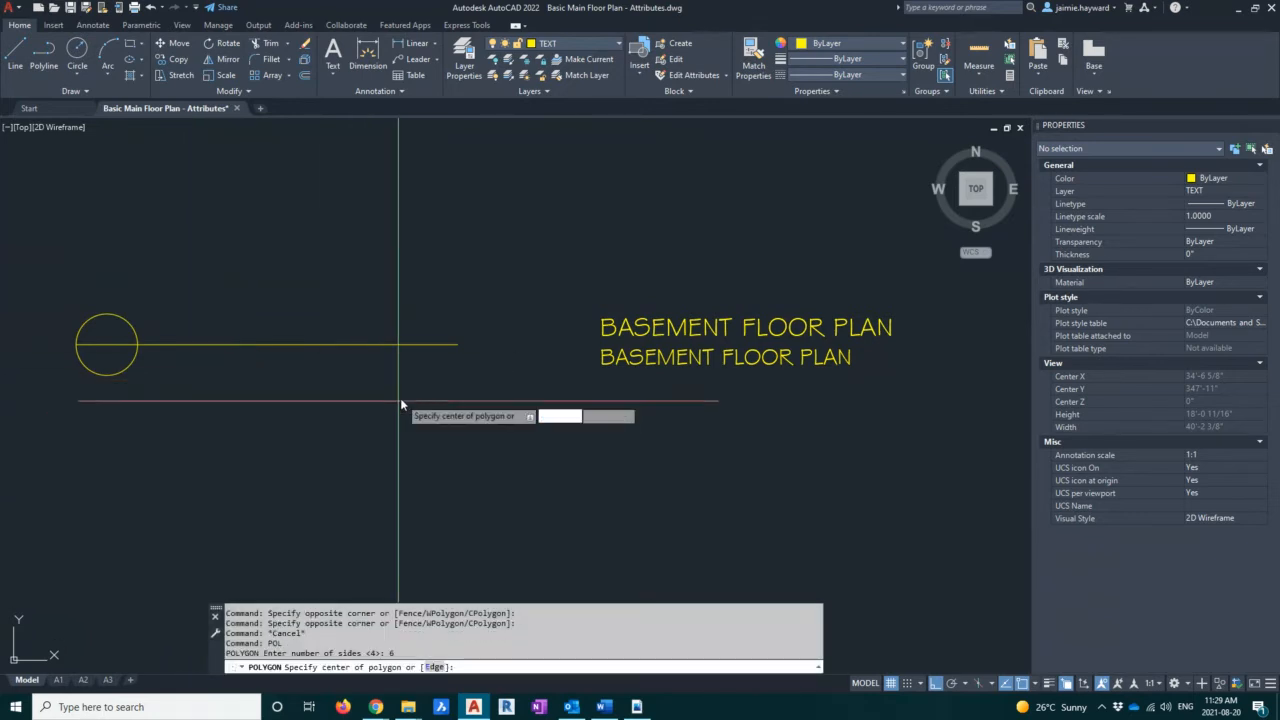
click(401, 399)
click(421, 433)
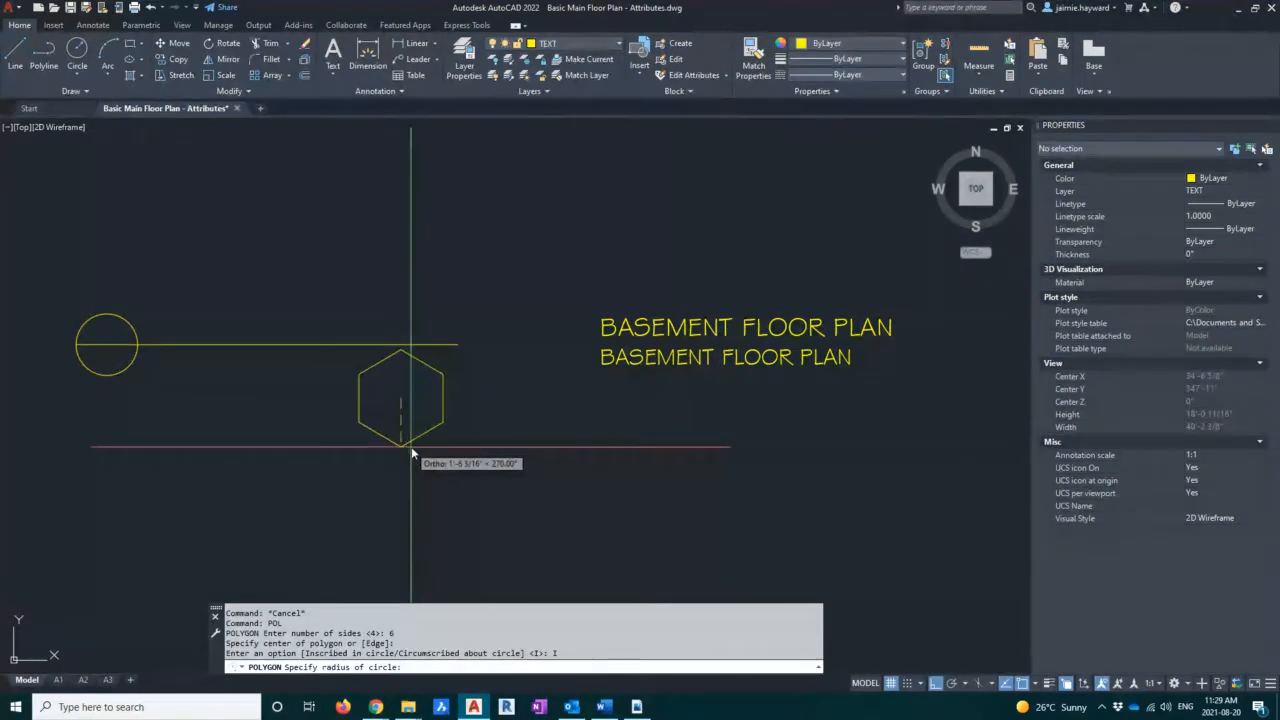
key(Escape)
key(Escape)
key(Escape)
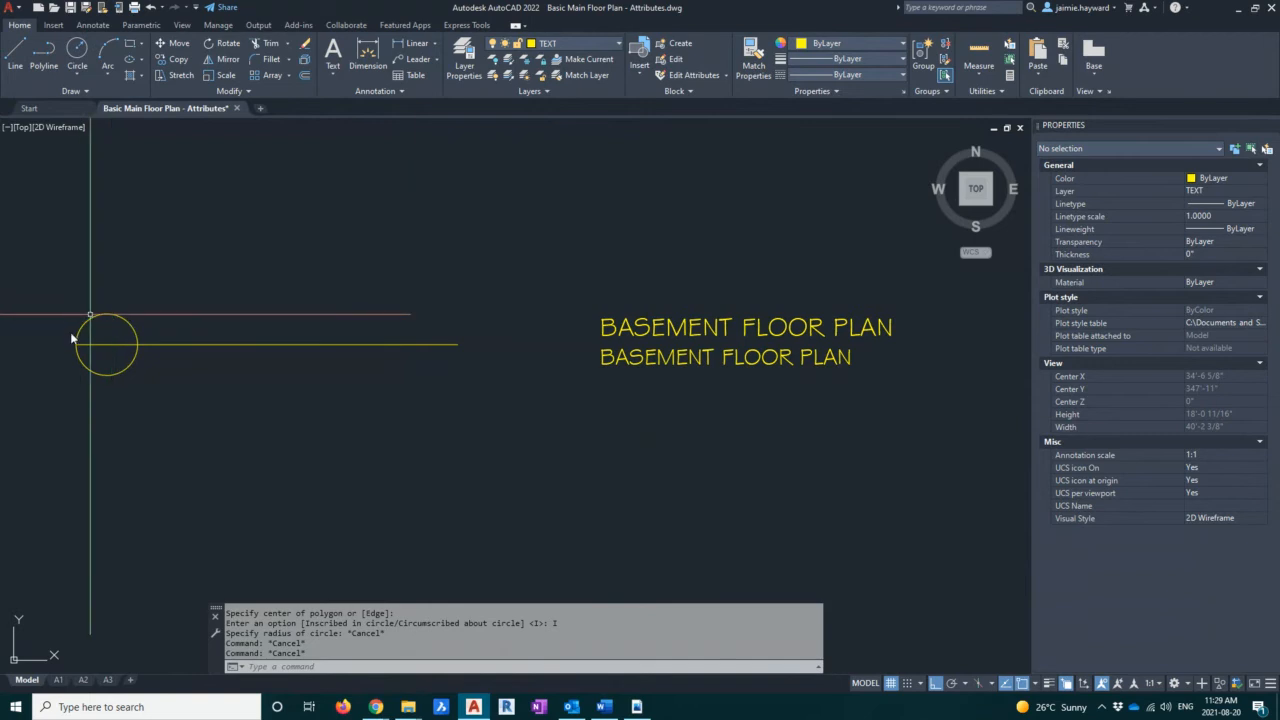
middle_drag(270, 398, 277, 403)
key(Escape)
key(Escape)
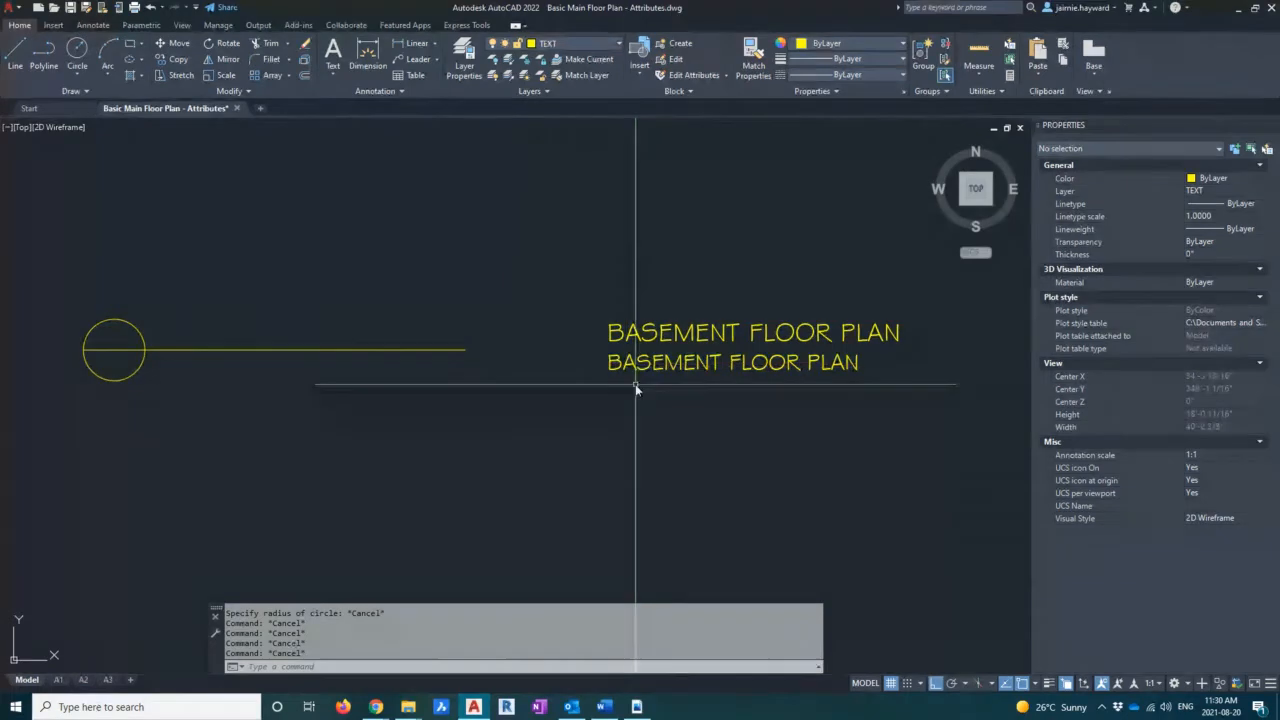
click(748, 440)
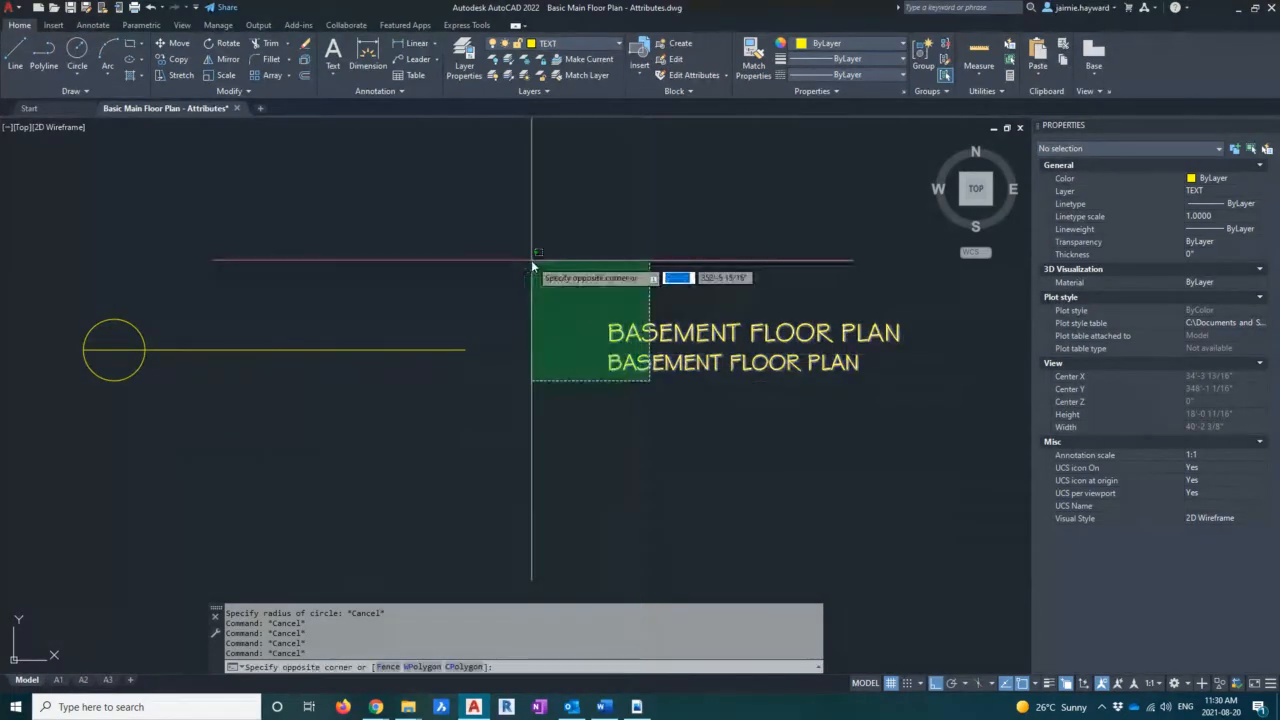
click(531, 260)
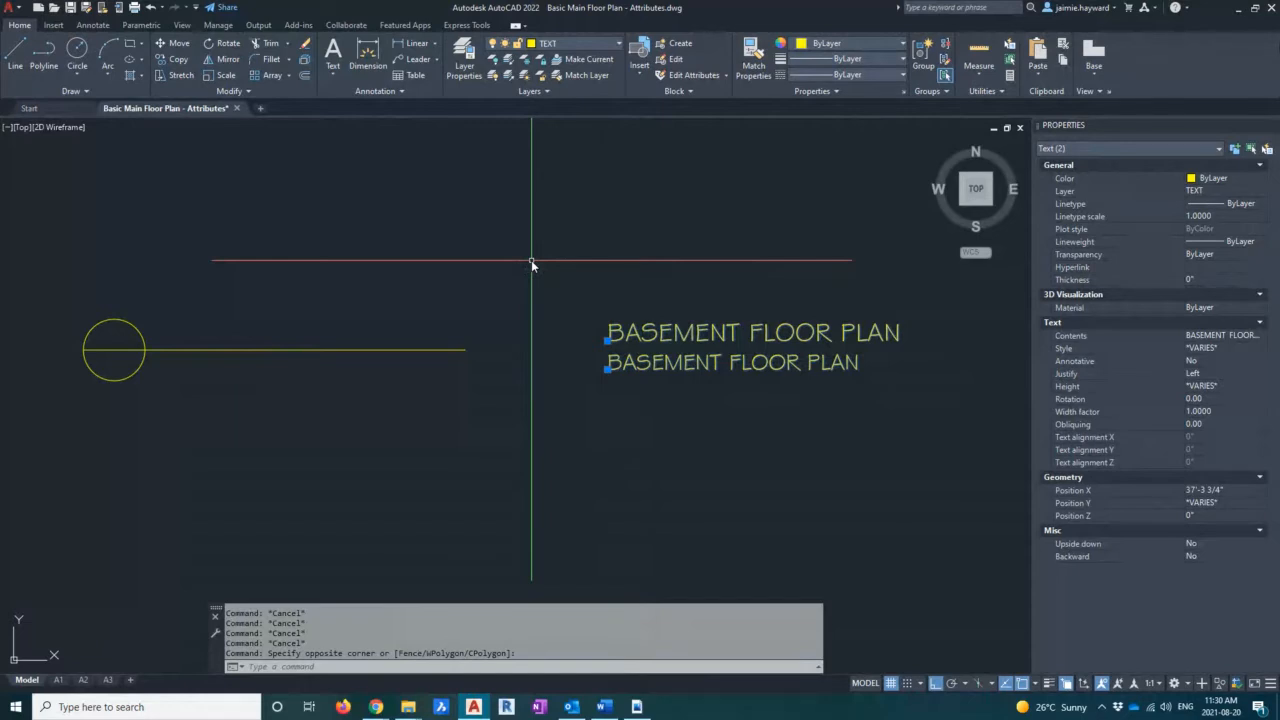
key(Escape)
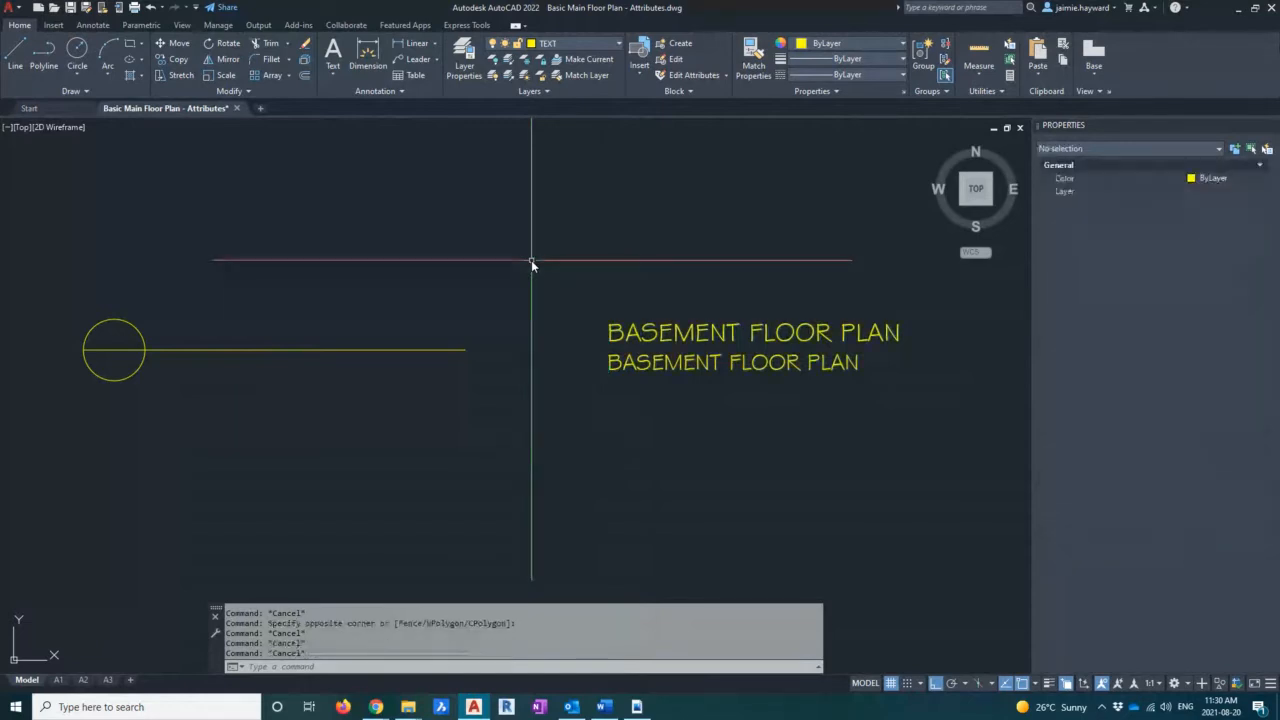
Delete both BASEMENT FLOOR PLAN text lines beside the circle-and-line title symbol
middle_drag(573, 331, 630, 358)
click(727, 427)
click(643, 301)
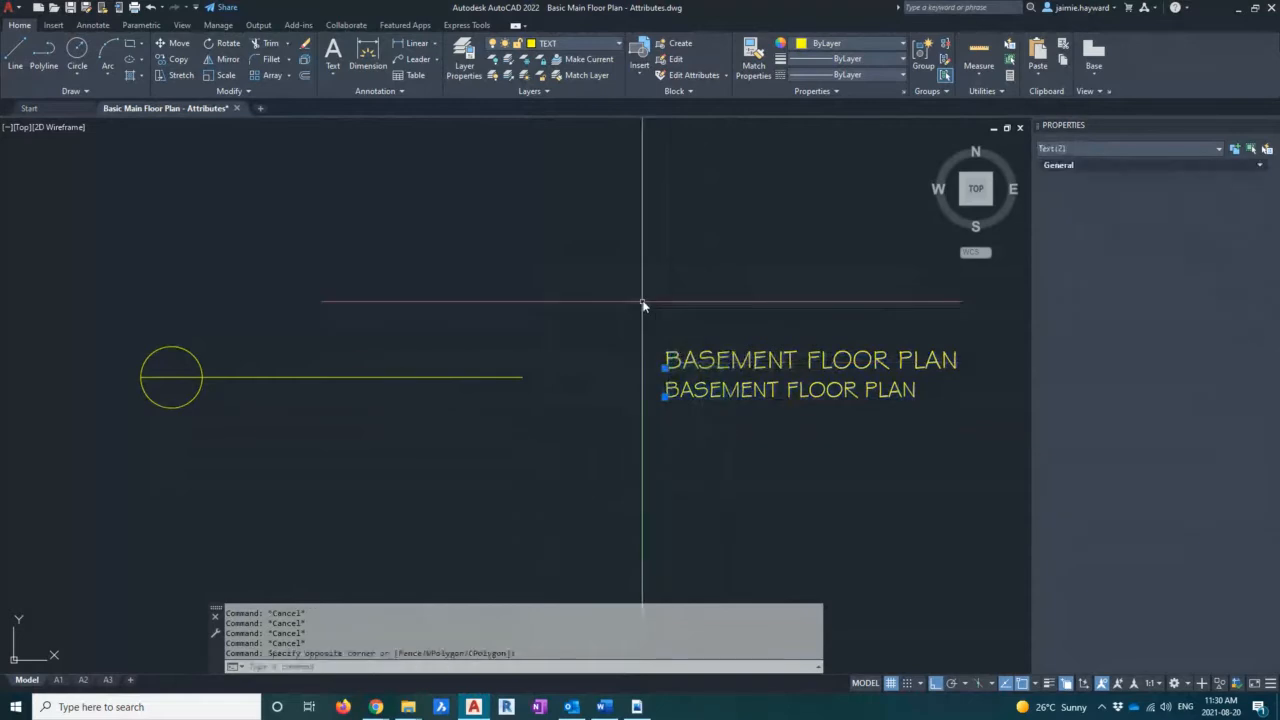
key(Delete)
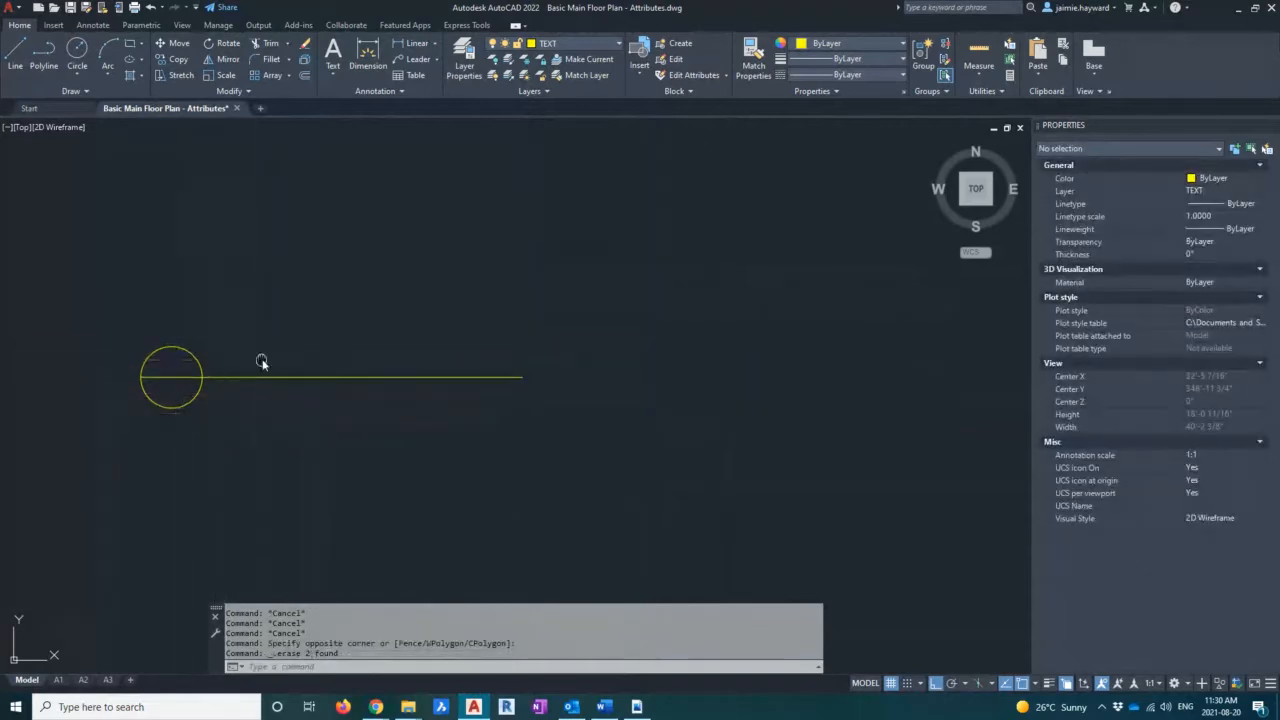
Start a new attribute definition with ATTDEF and turn off its Lock position mode
middle_drag(259, 360, 368, 297)
scroll(264, 323, up, 2)
middle_drag(332, 346, 319, 347)
key(Escape)
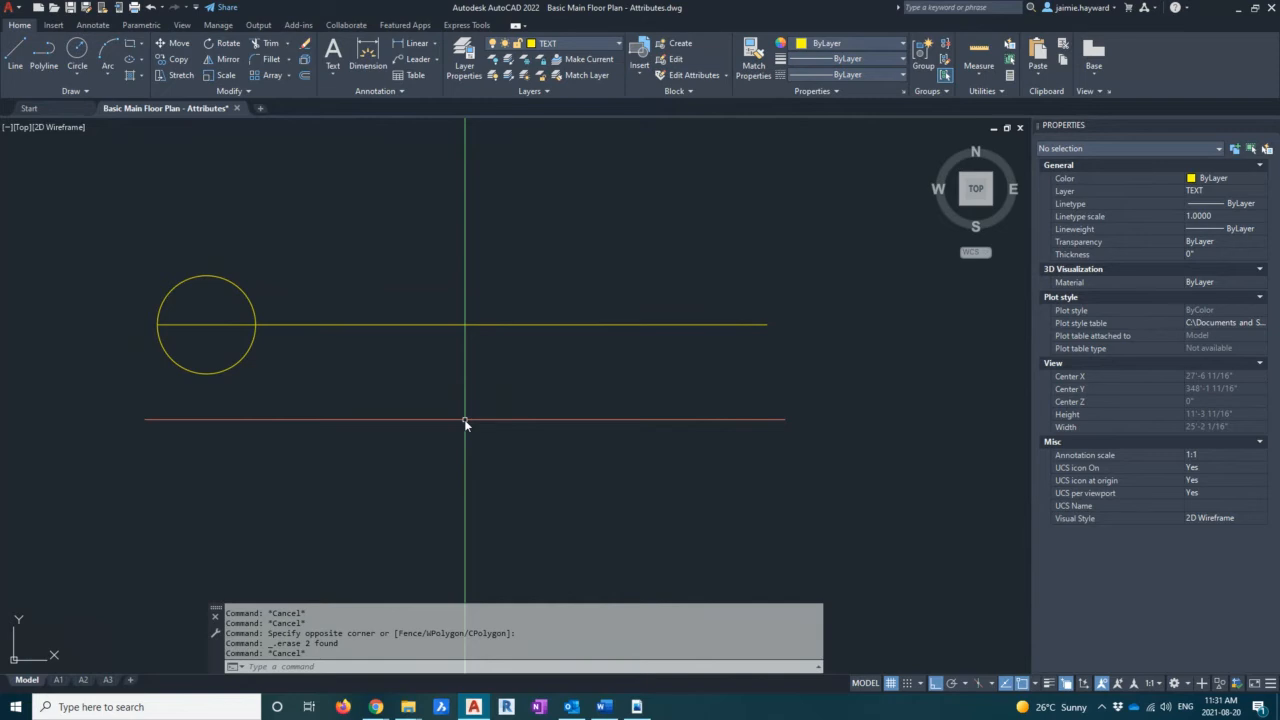
text(attdef)
key(Return)
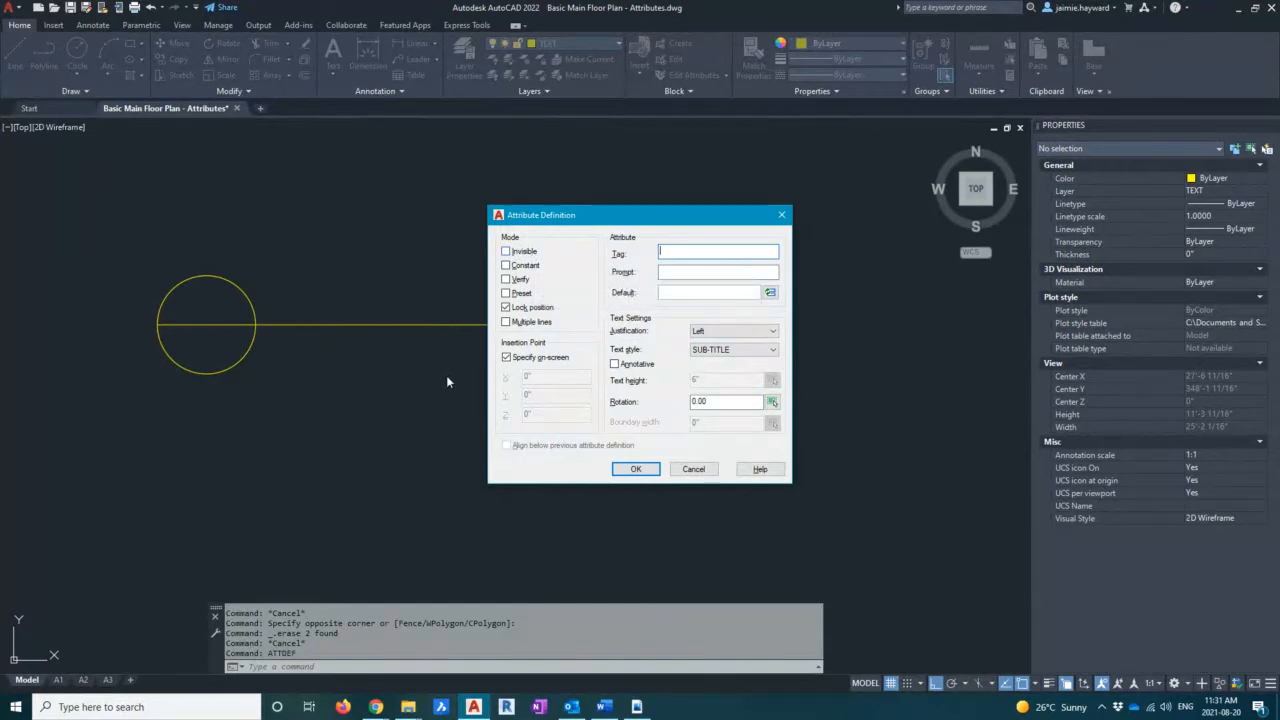
click(515, 310)
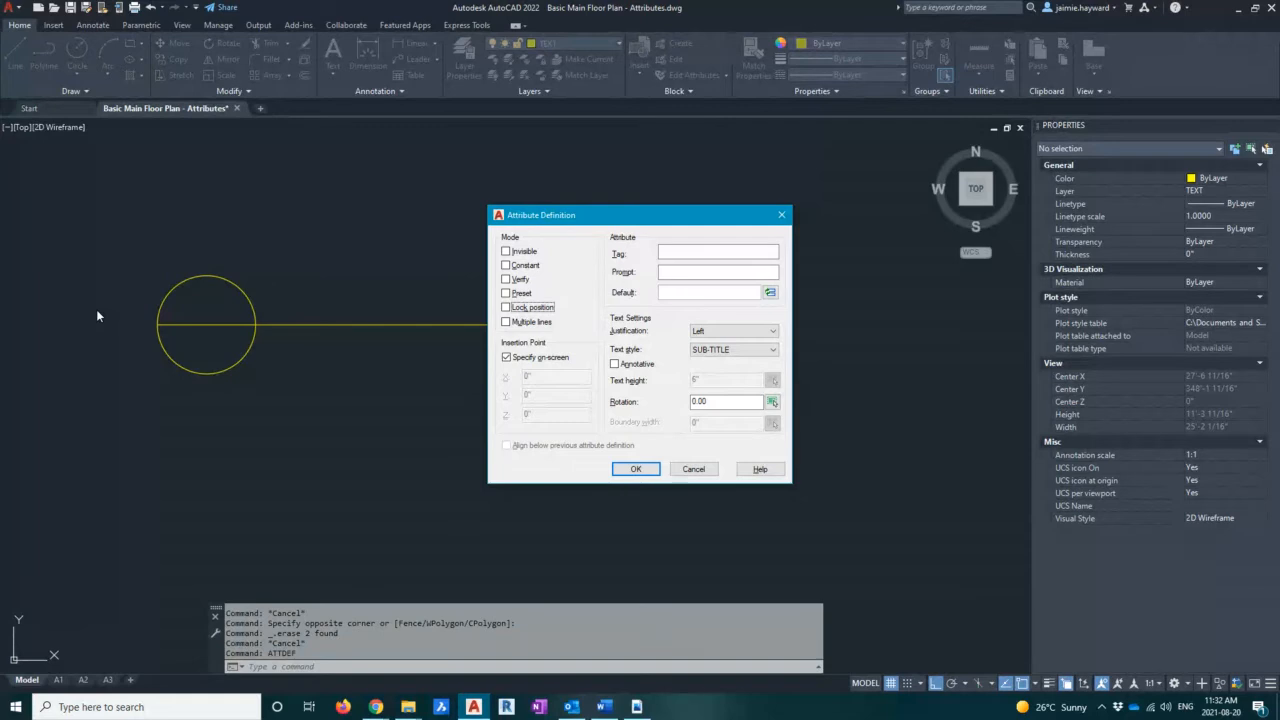
Set the attribute's tag to DRAWINGTITLE
click(682, 251)
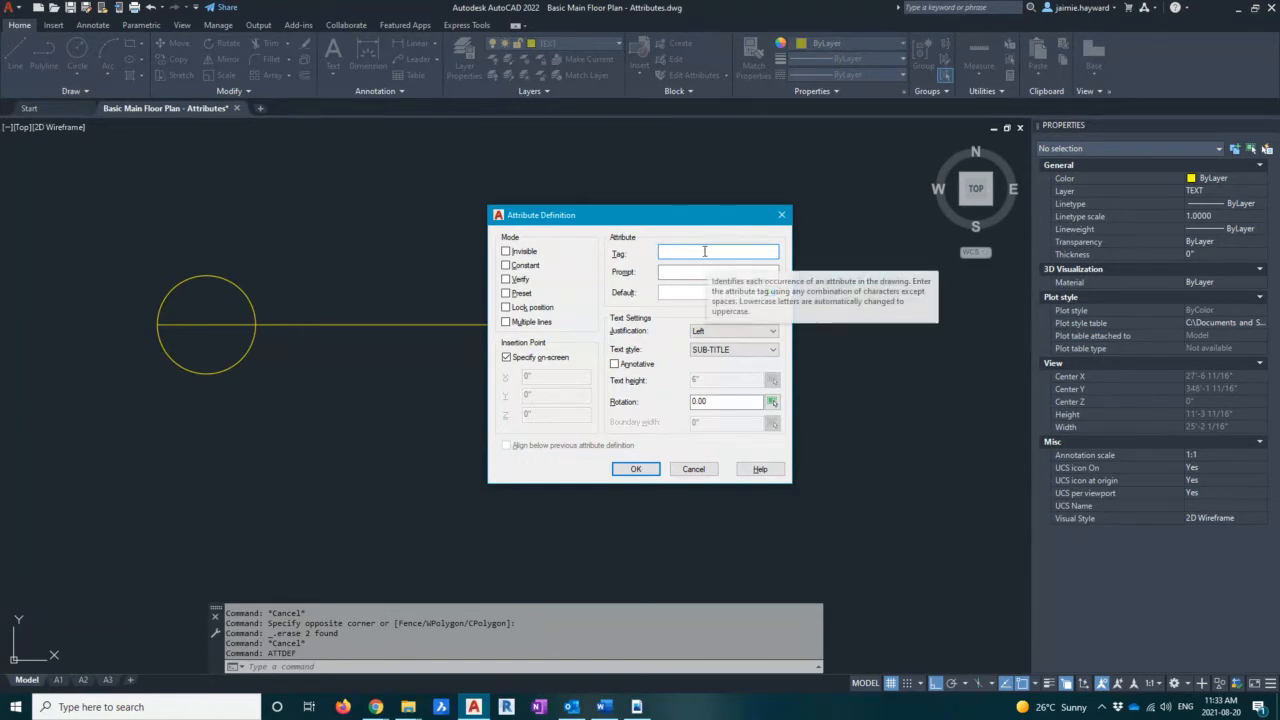
text(d)
key(BackSpace)
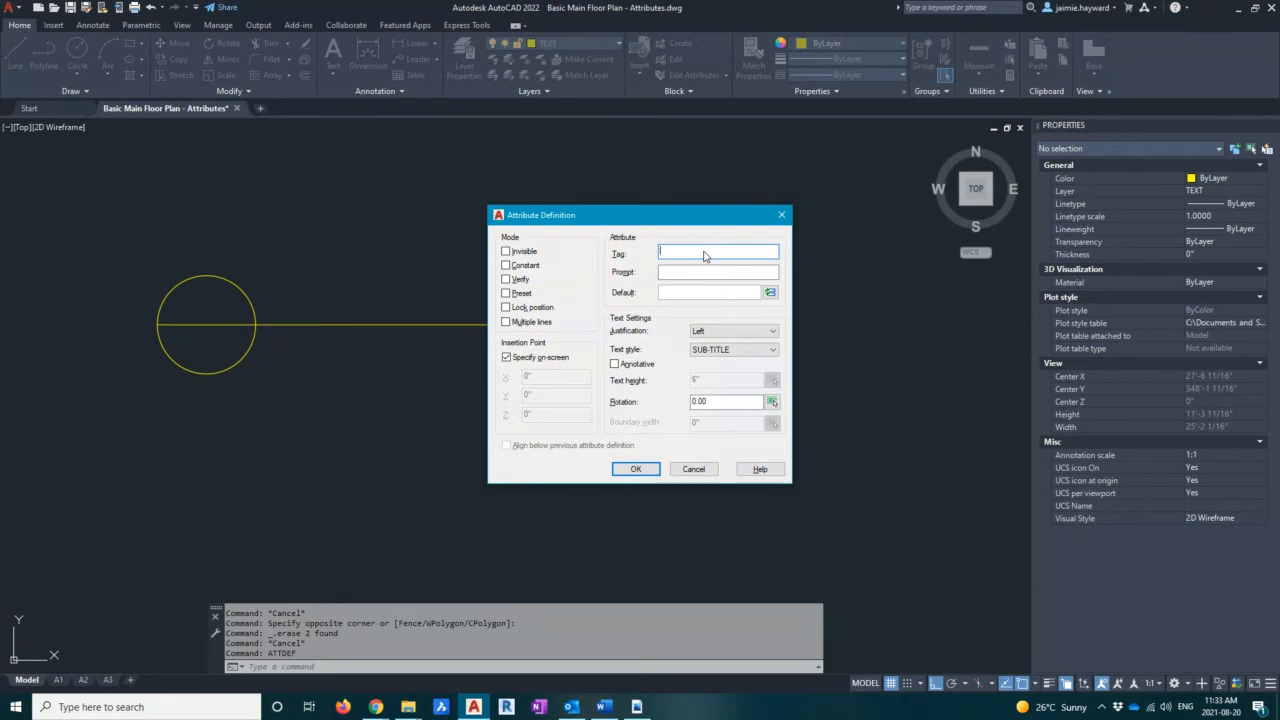
text(DRAWINGTITLE)
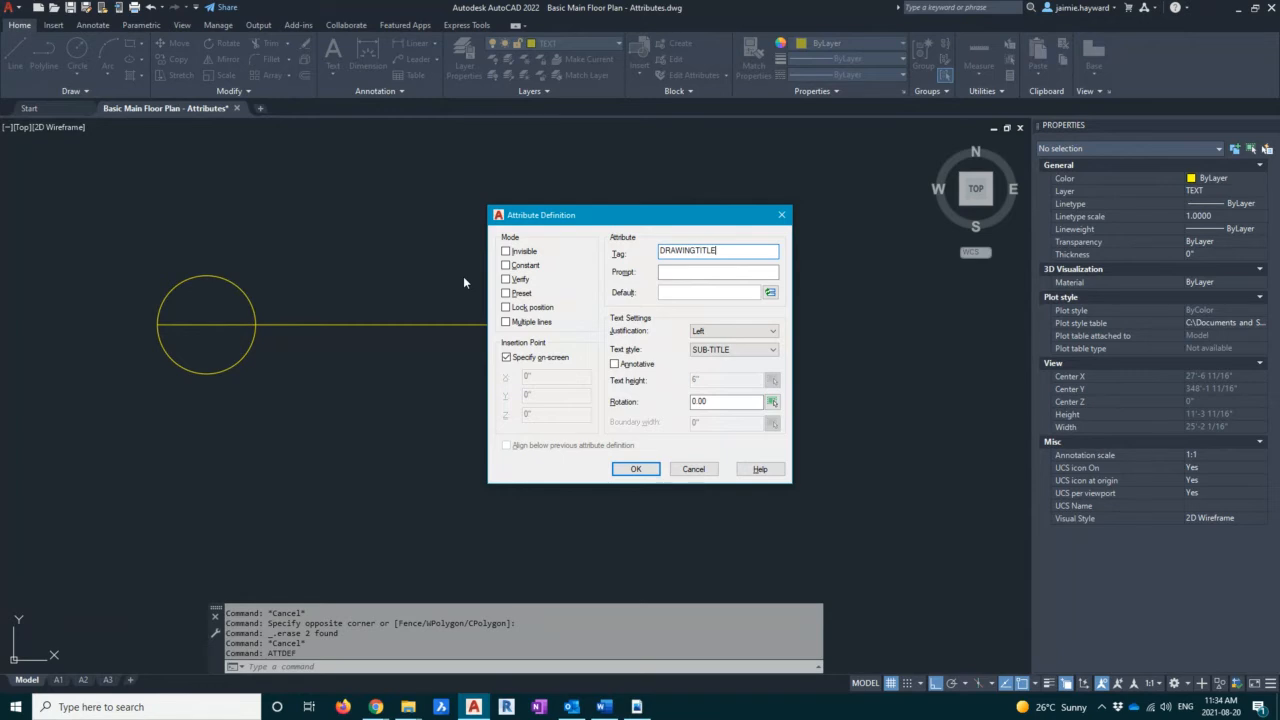
click(693, 252)
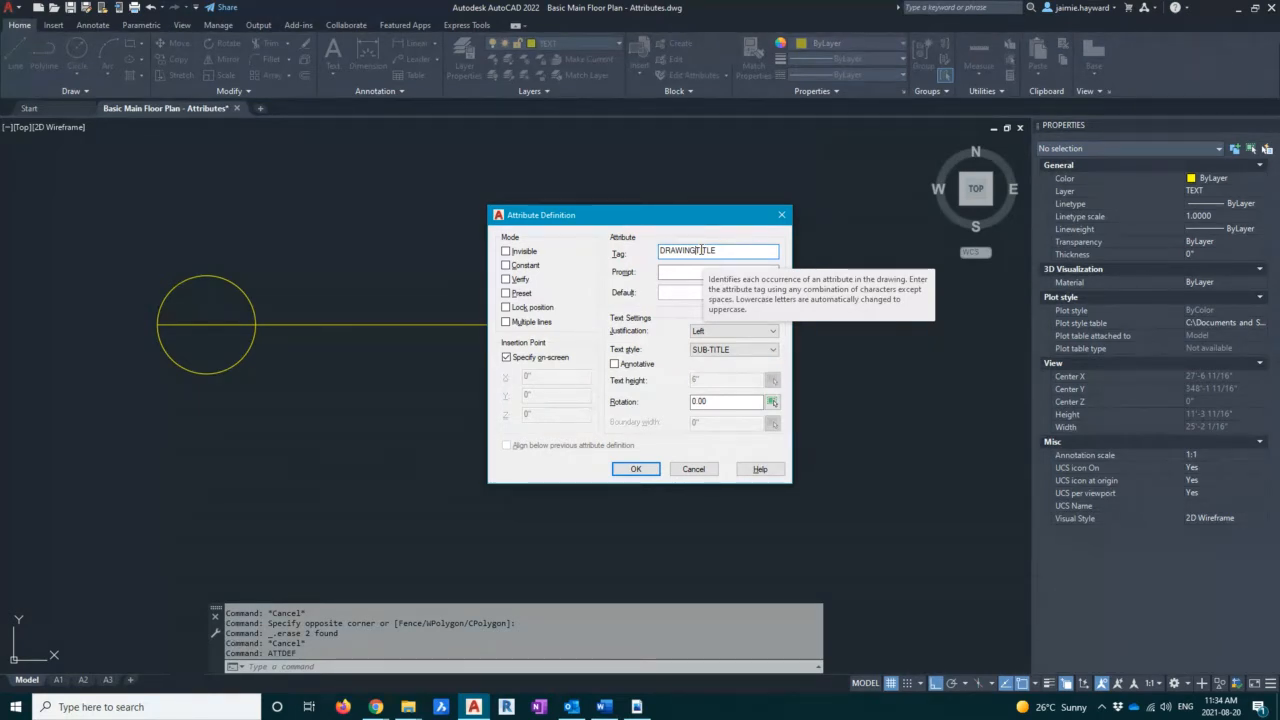
Set the attribute's prompt to "What is the title of the drawing?"
click(679, 272)
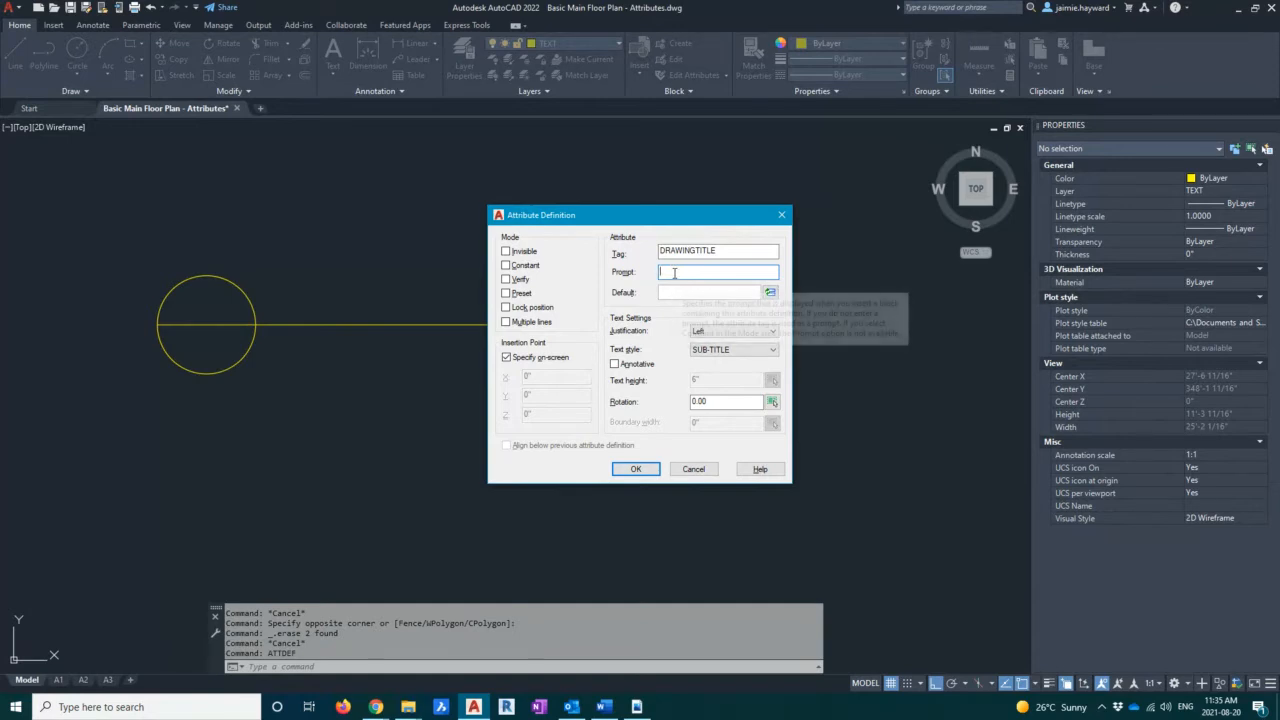
text(wHAT)
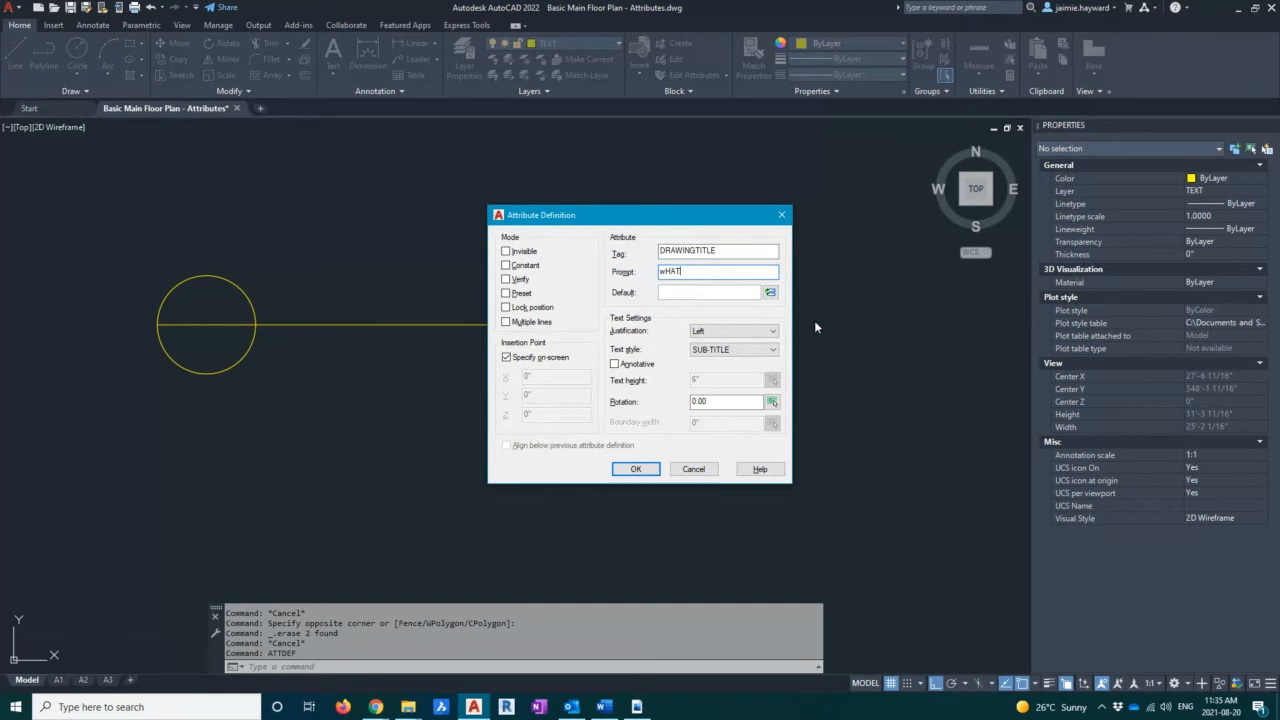
key(BackSpace)
key(BackSpace)
text(What is the title of the drawing?)
key(shift+Tab)
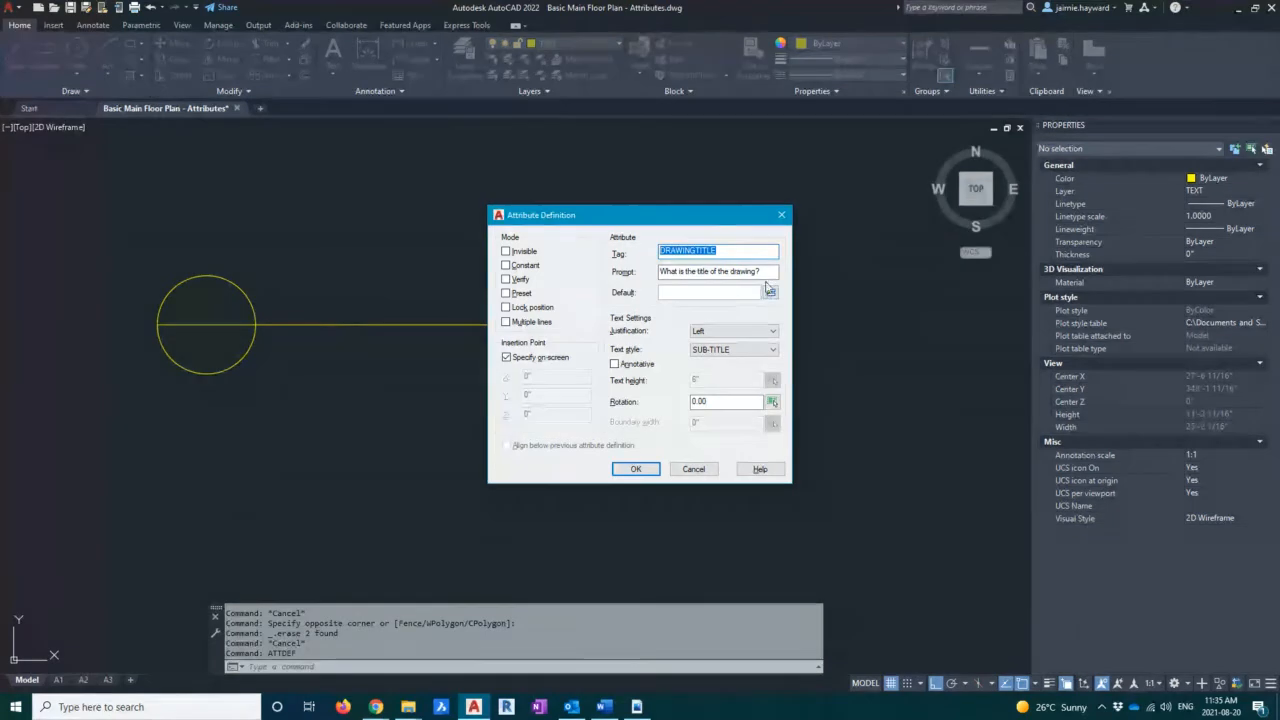
click(710, 292)
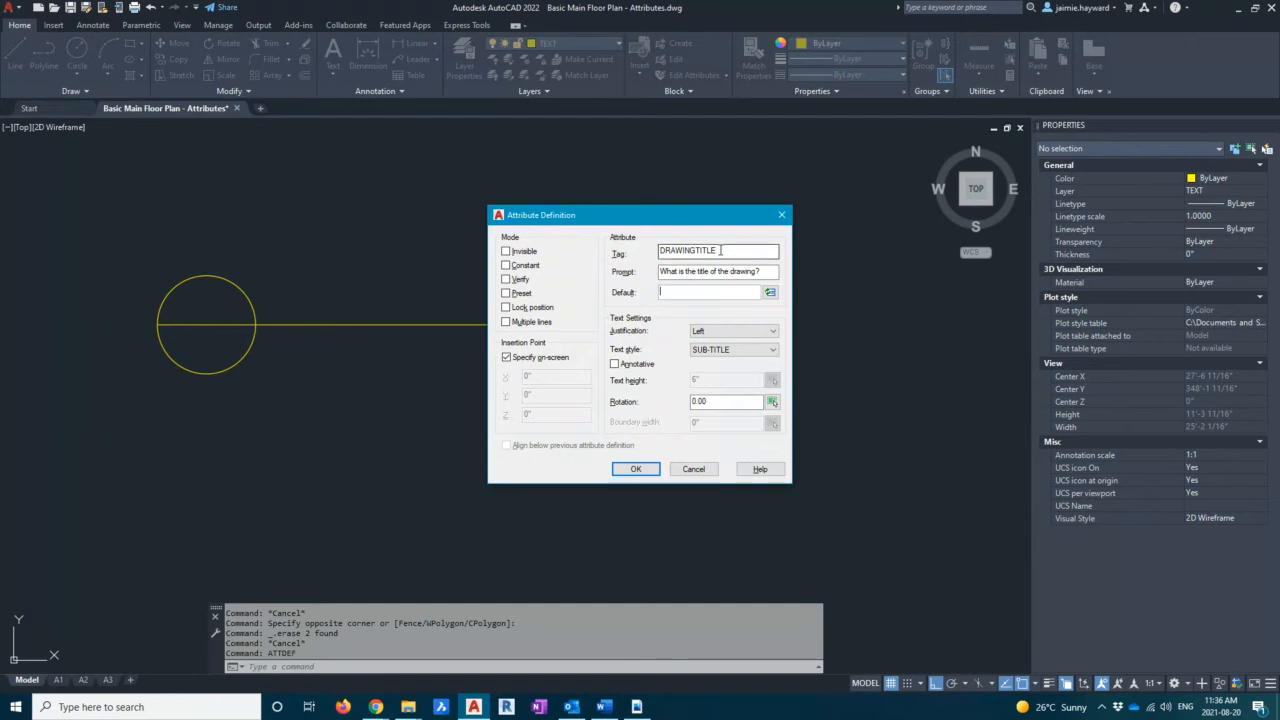
drag(720, 250, 658, 254)
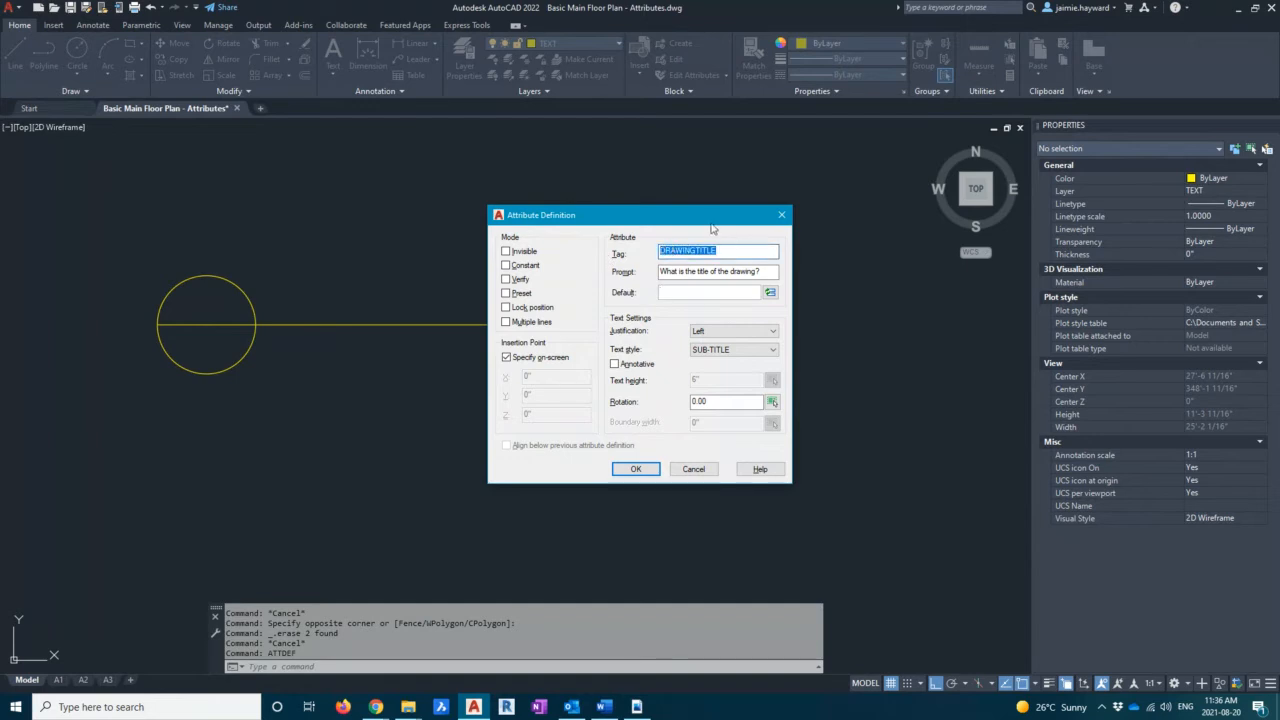
click(687, 291)
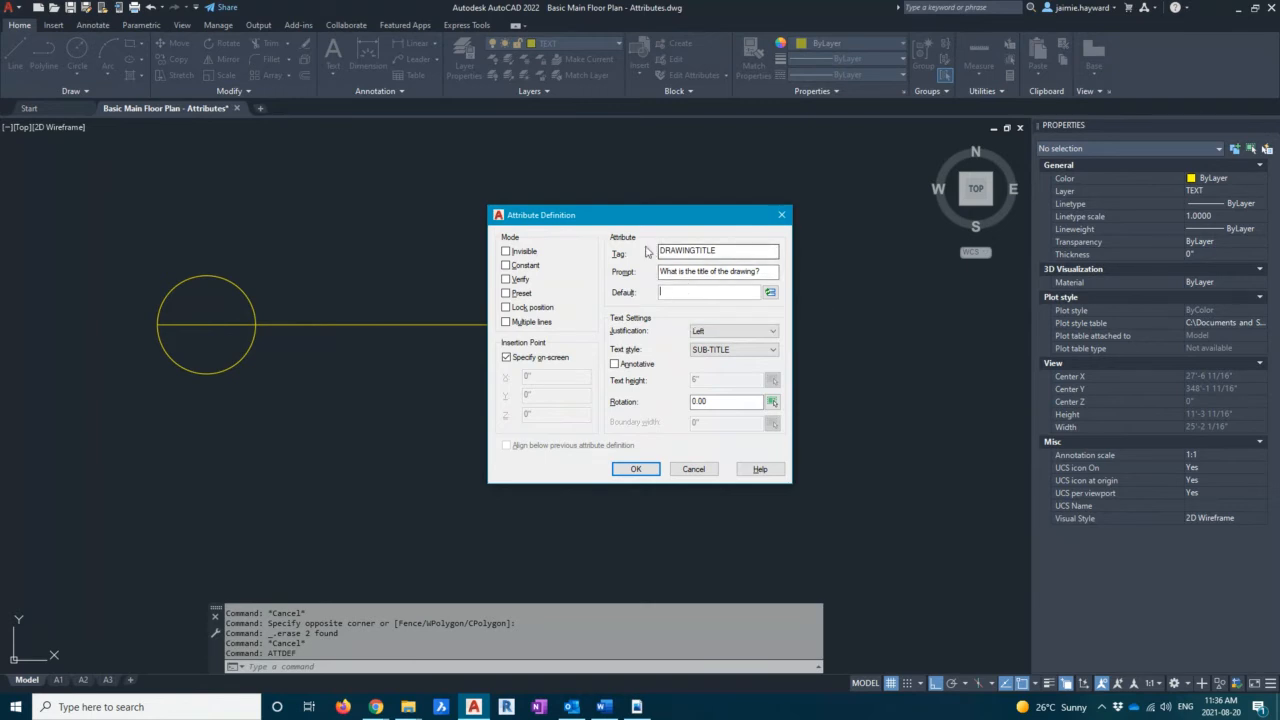
double_click(711, 250)
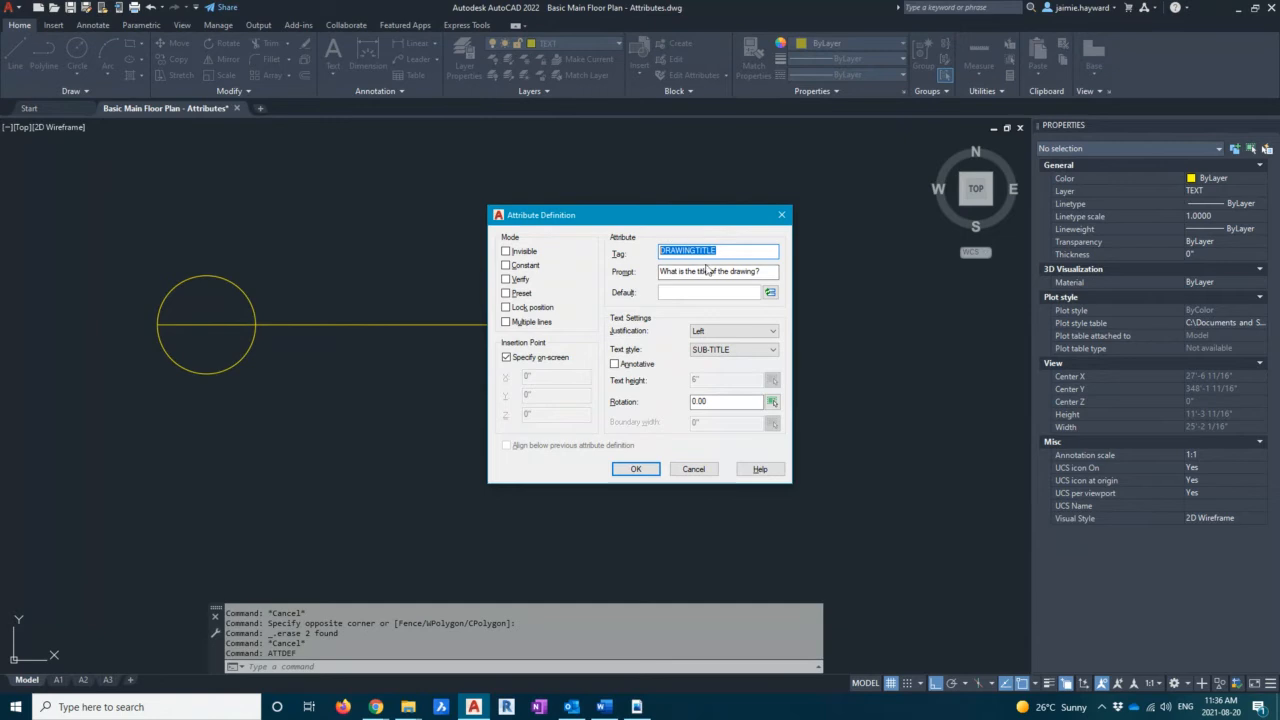
click(699, 292)
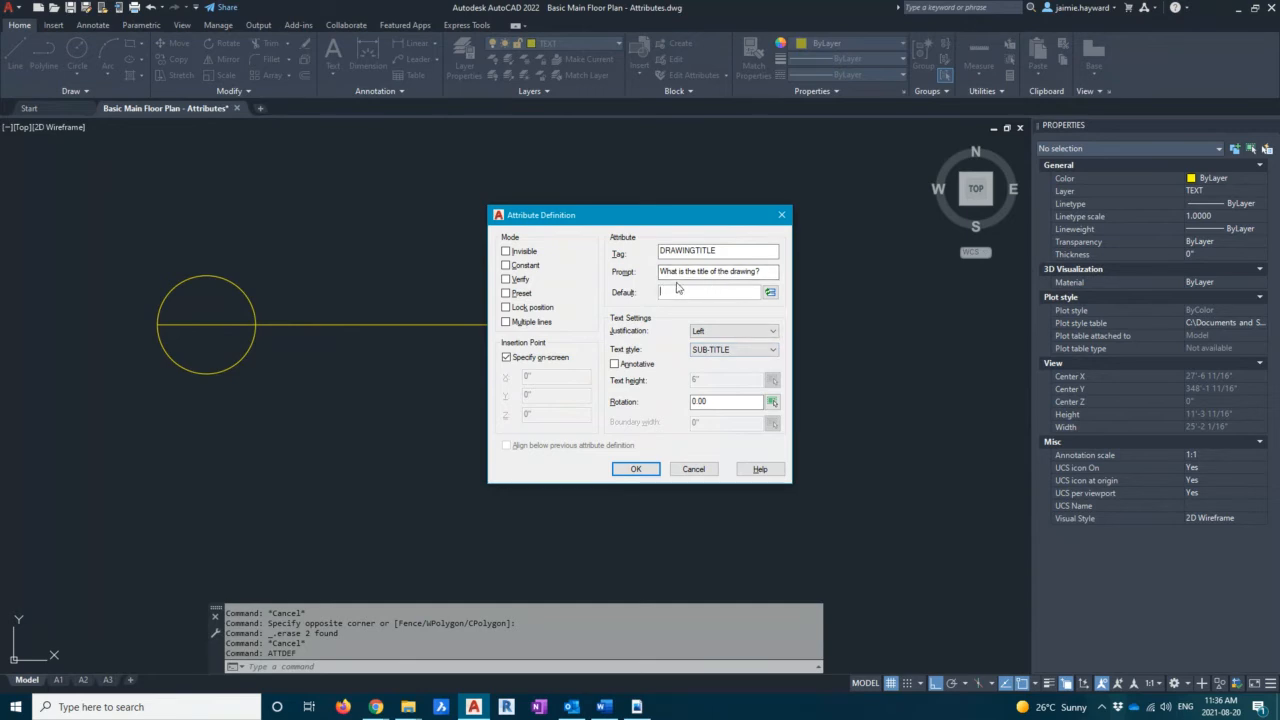
text(1)
key(BackSpace)
Give the DRAWINGTITLE attribute Left justification and the TITLE text style, and place it just above the line beside the circle
click(712, 333)
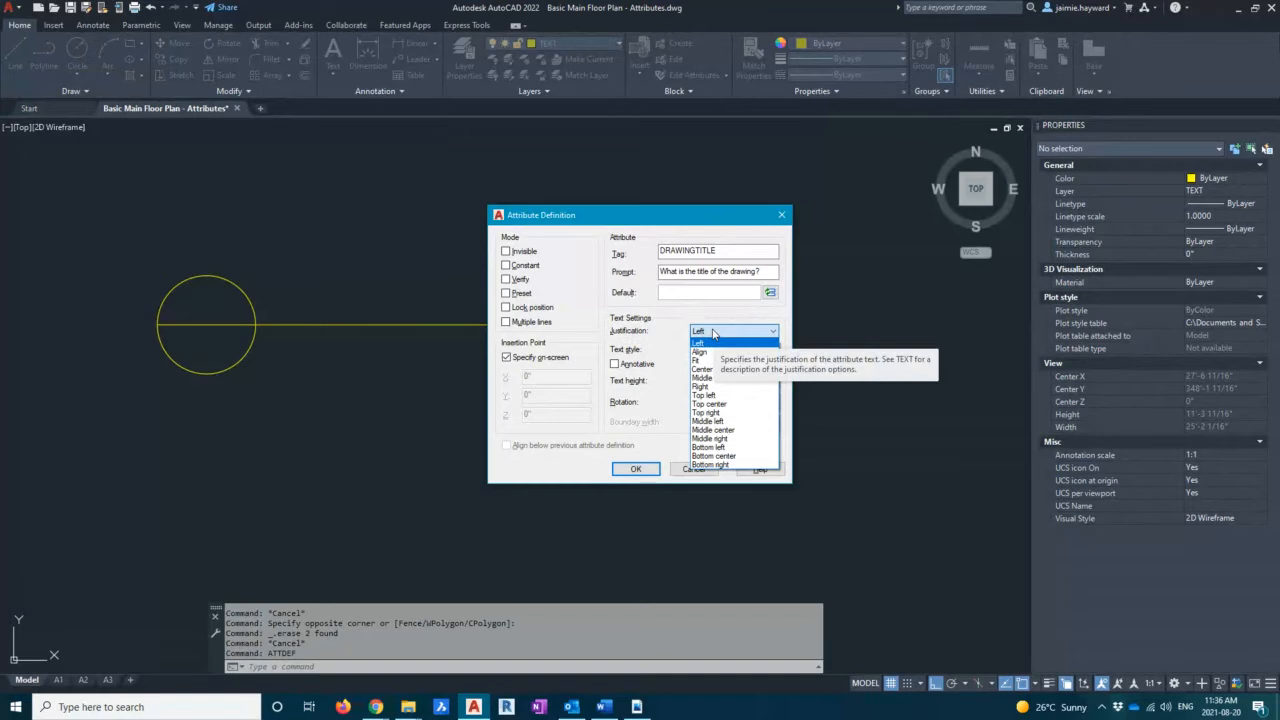
click(708, 335)
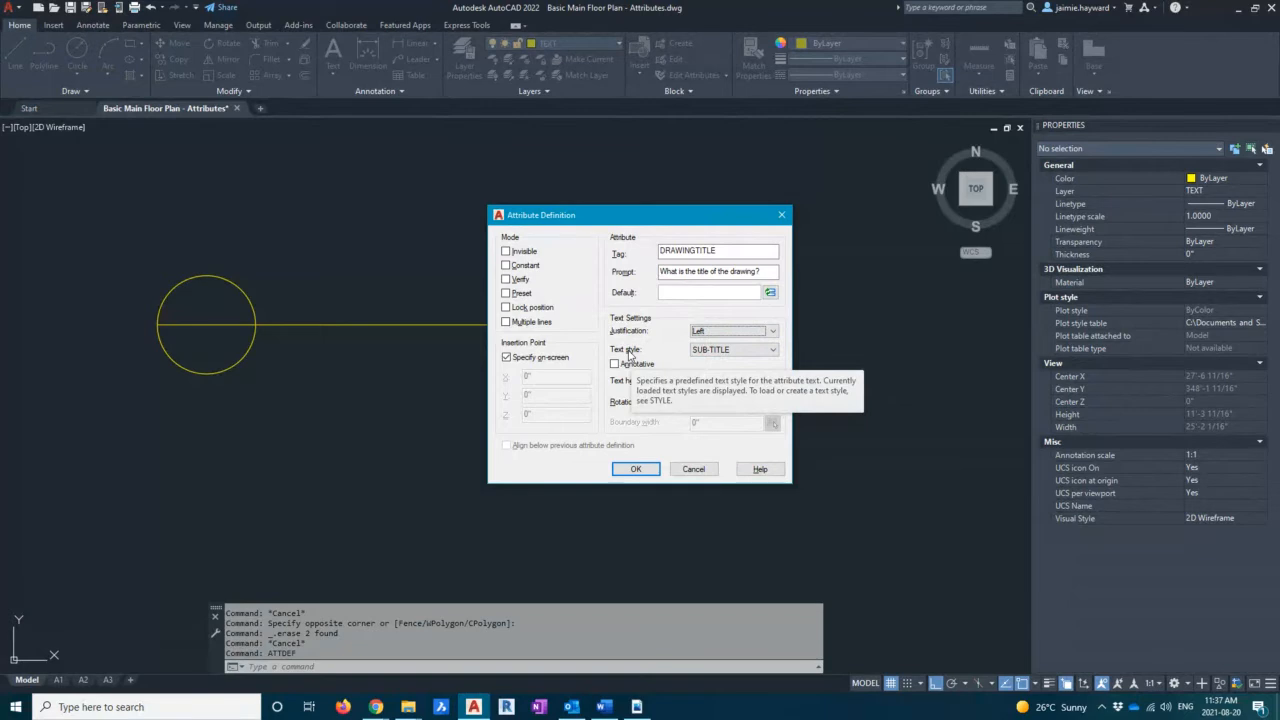
click(720, 350)
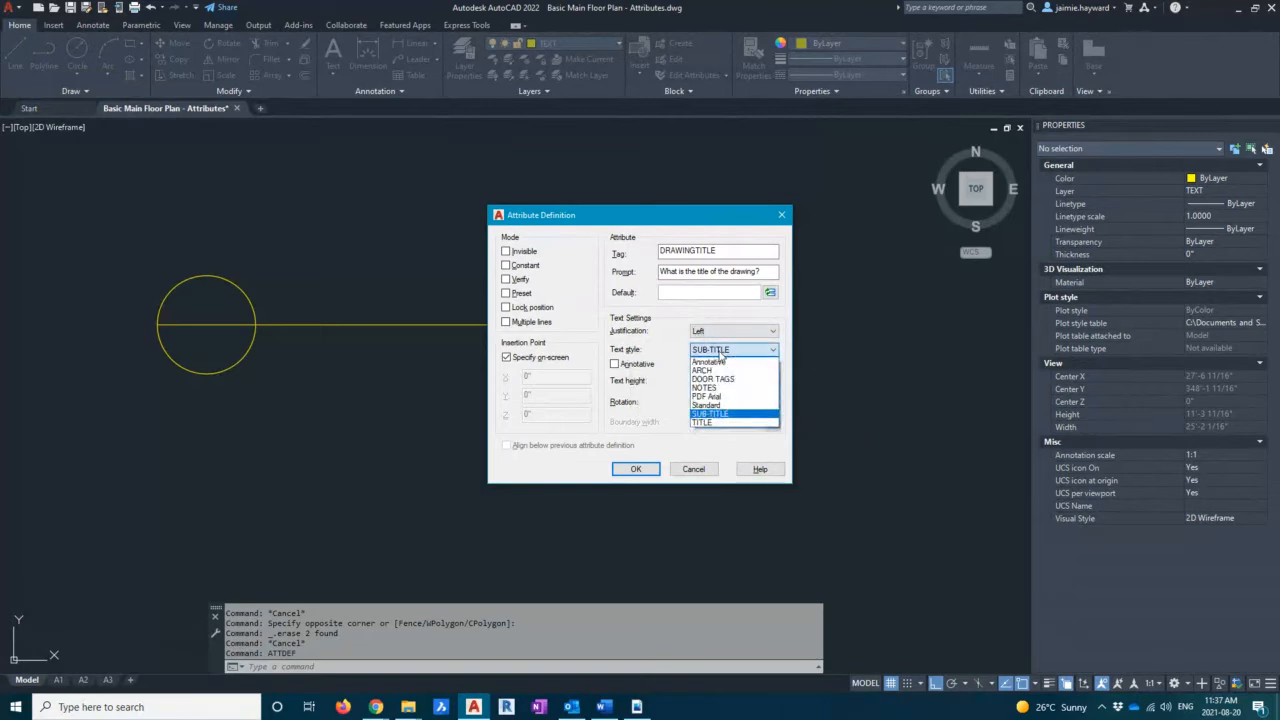
click(718, 422)
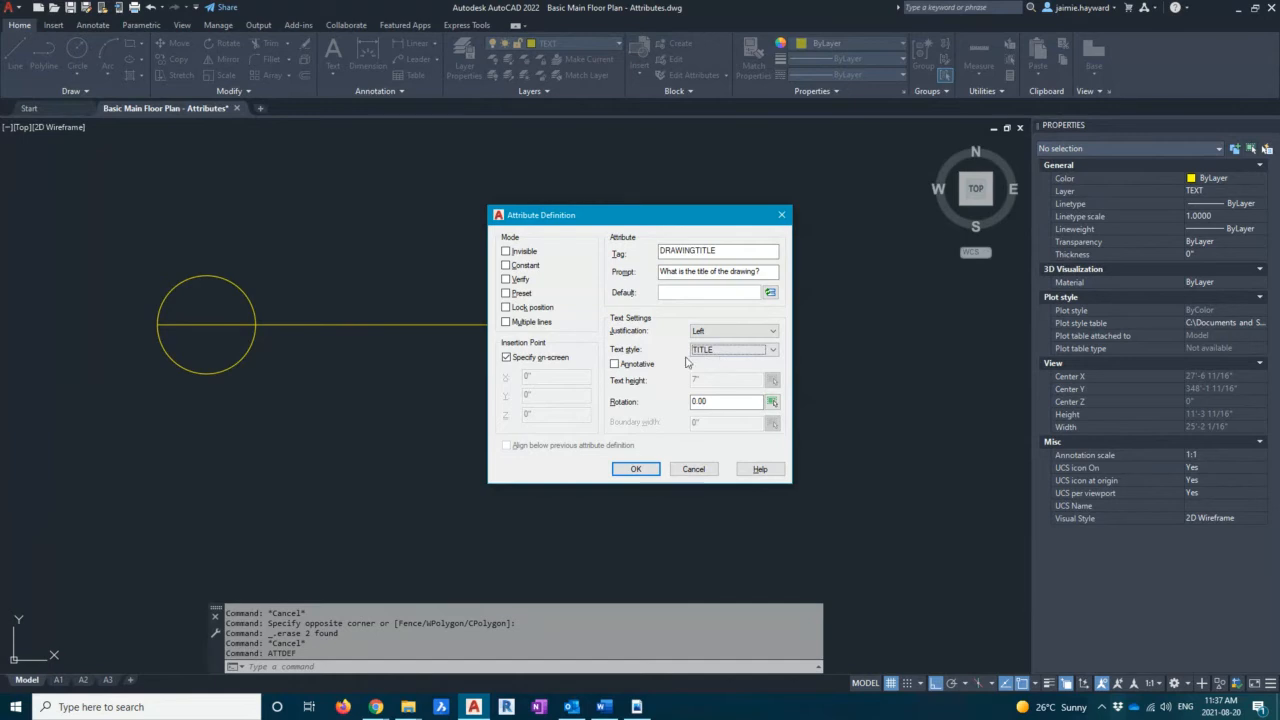
click(706, 352)
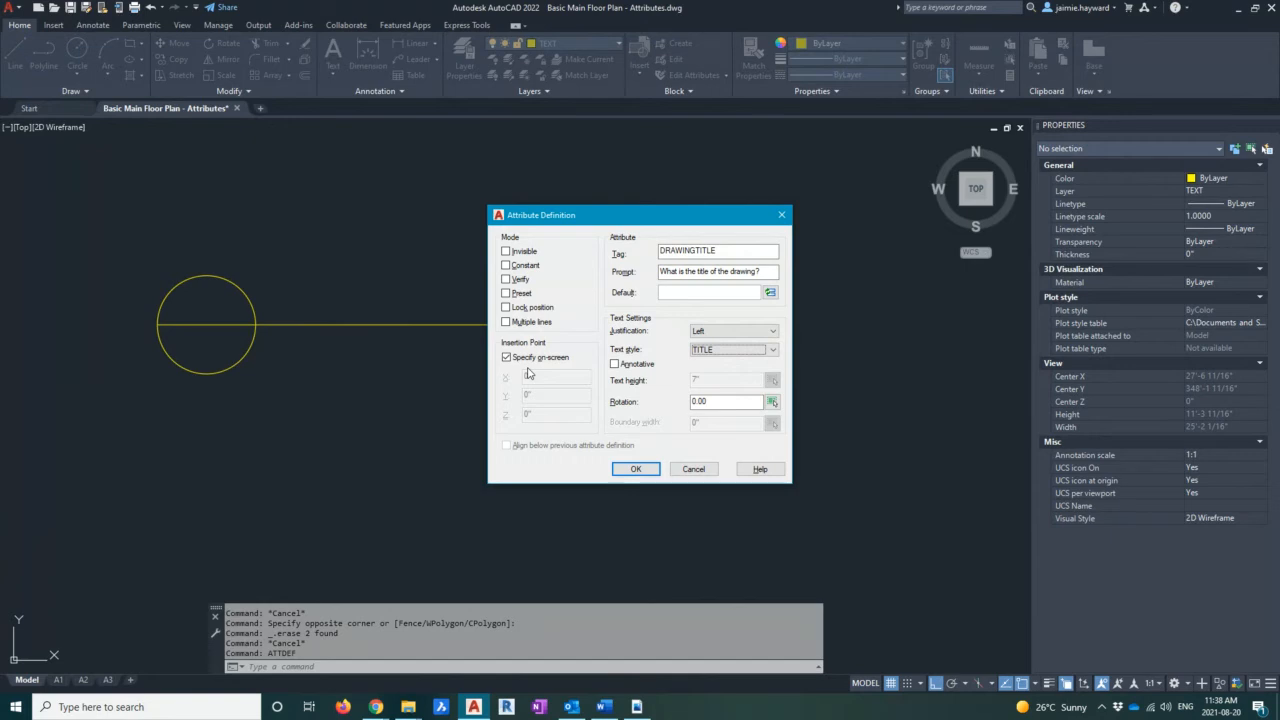
click(635, 469)
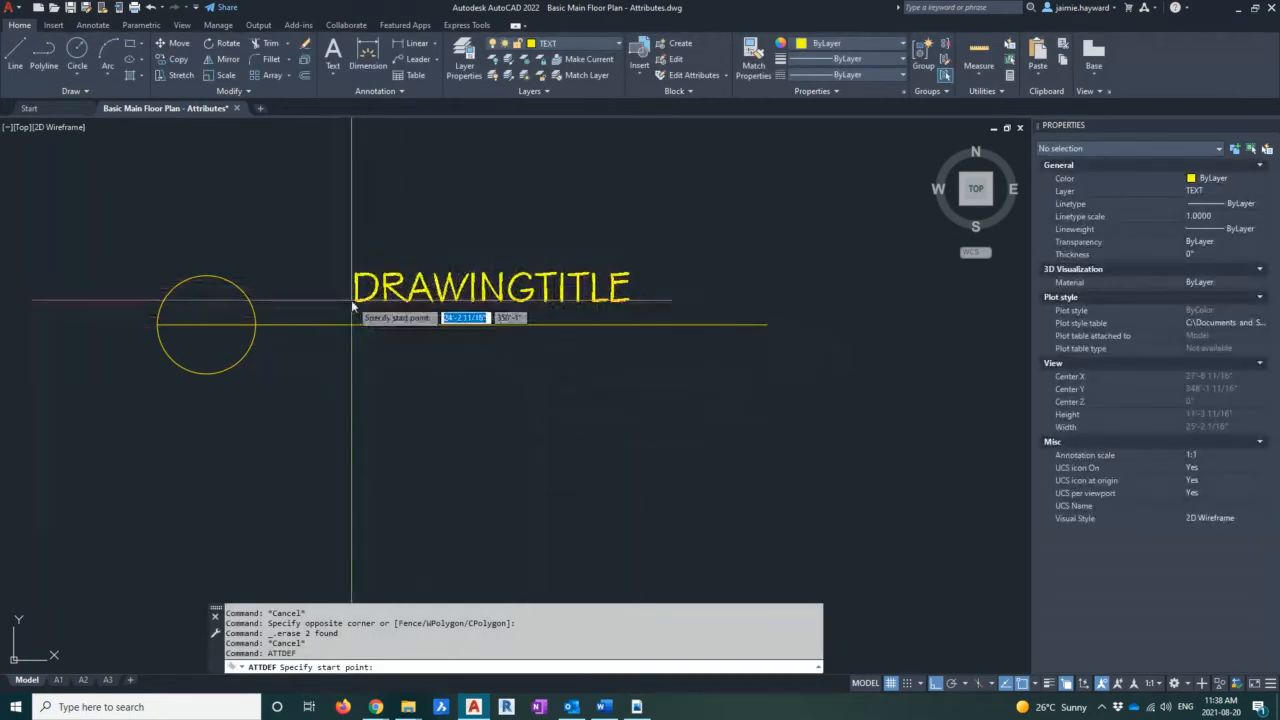
click(299, 314)
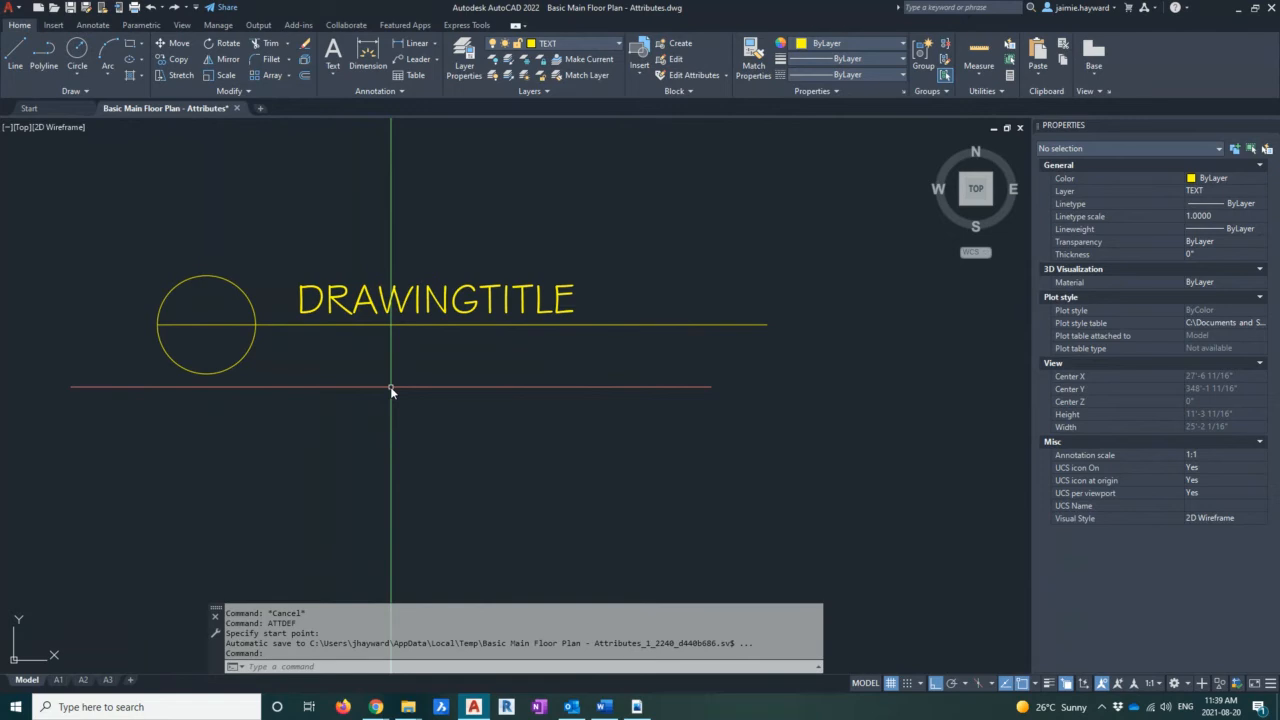
Start a new attribute definition with the tag SCALE and the prompt "What is the scale of the drawing?"
text(ATTDEF)
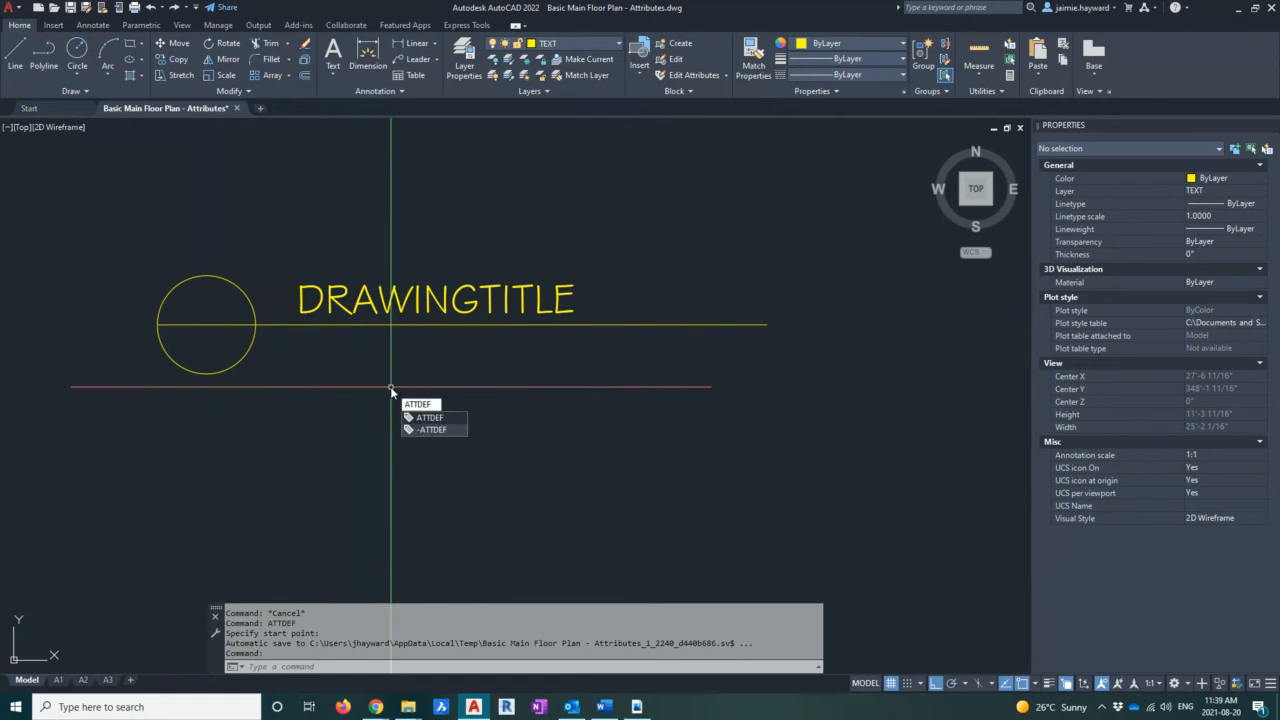
key(Return)
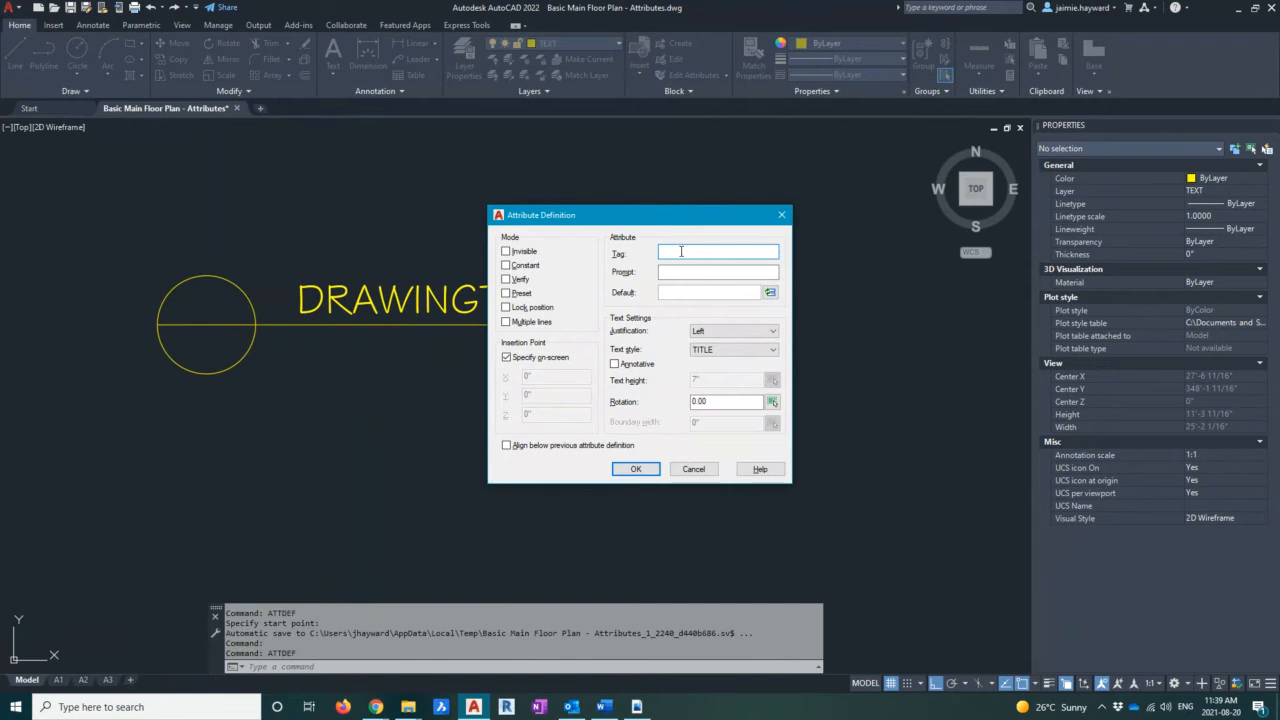
text(SCALE)
click(696, 273)
text(What is)
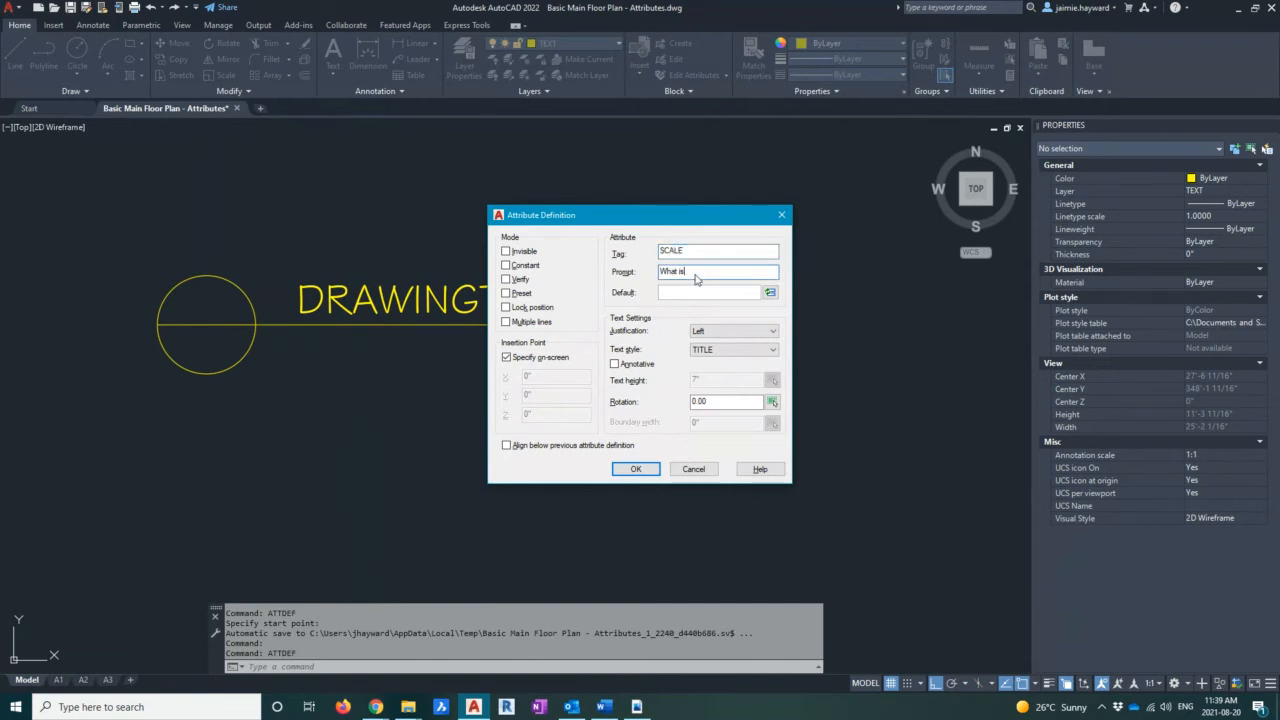
text( the scale of the drawing?)
click(692, 294)
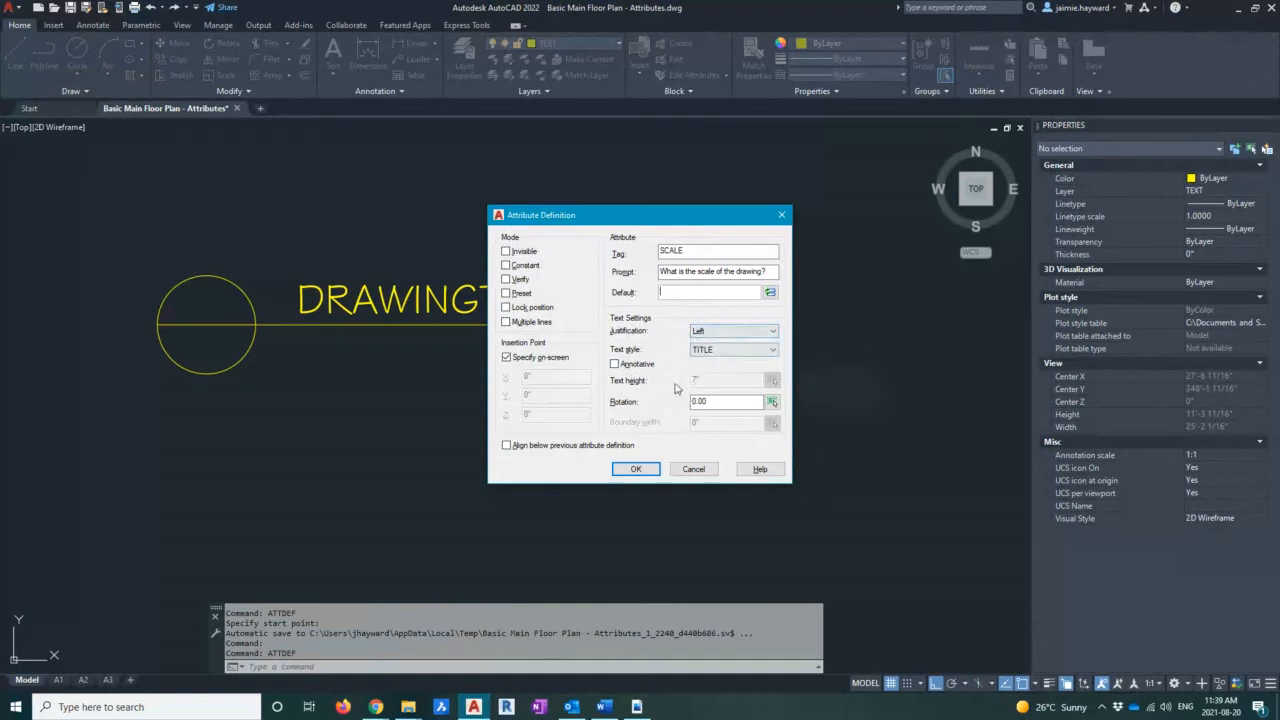
Set the SCALE attribute's text style to SUB-TITLE and place it below the line, aligned under DRAWINGTITLE
click(716, 349)
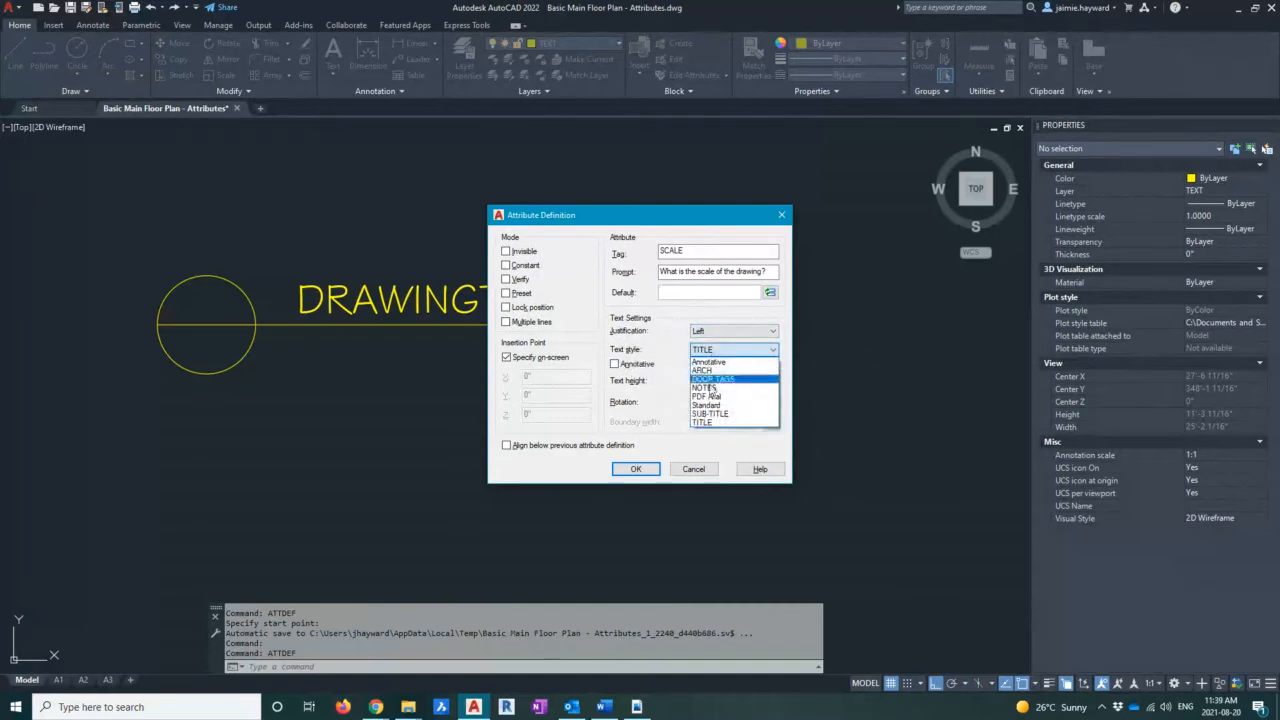
click(708, 413)
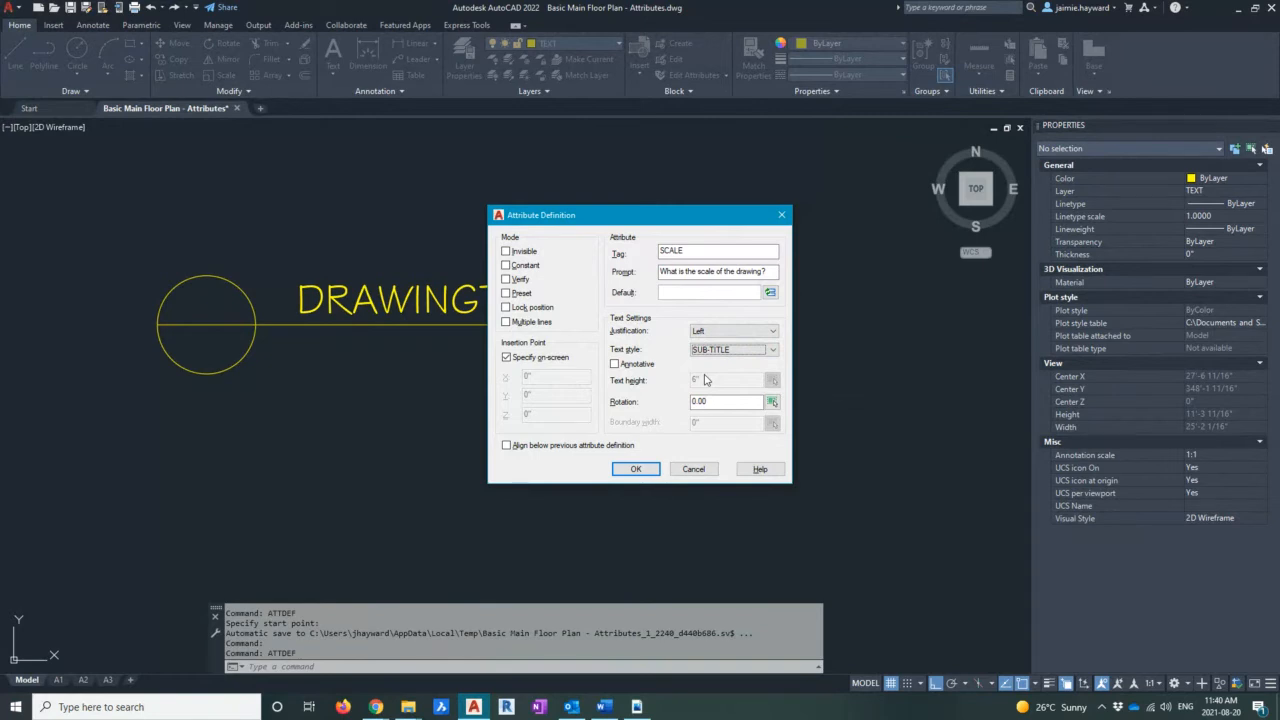
click(635, 469)
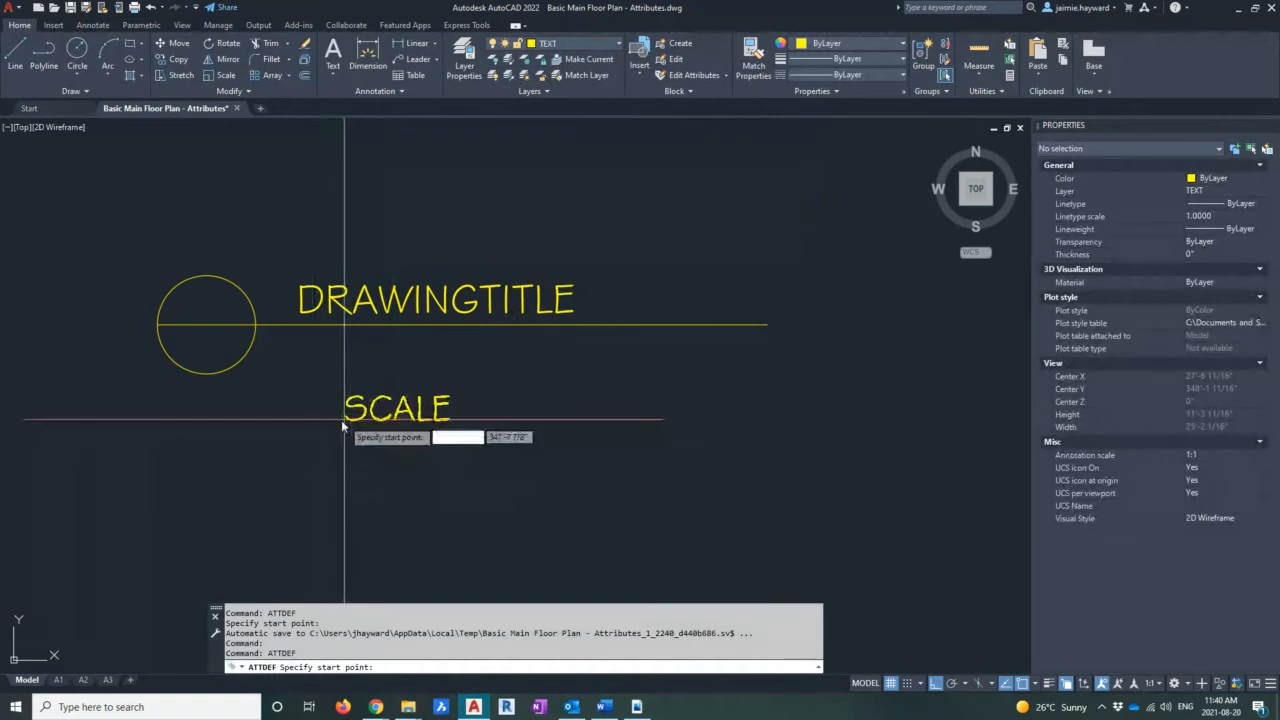
click(300, 368)
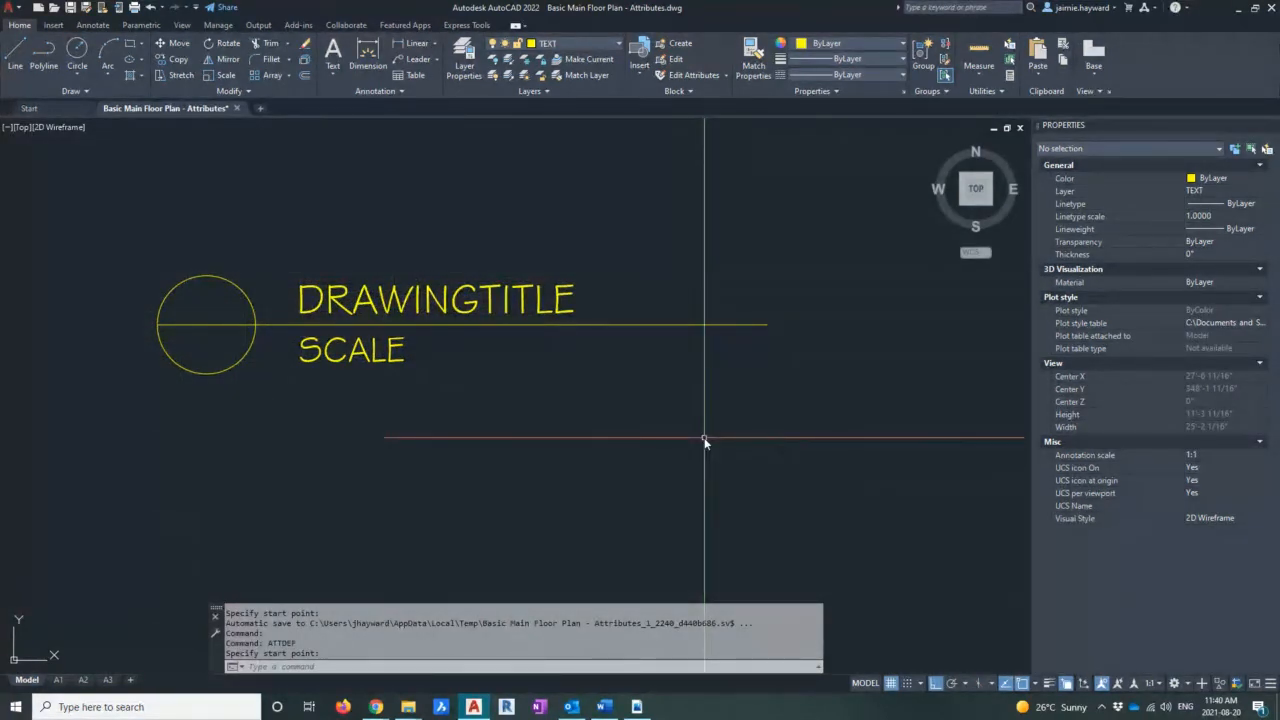
Move the DRAWINGTITLE and SCALE attributes together horizontally, slightly closer to the circle
click(307, 285)
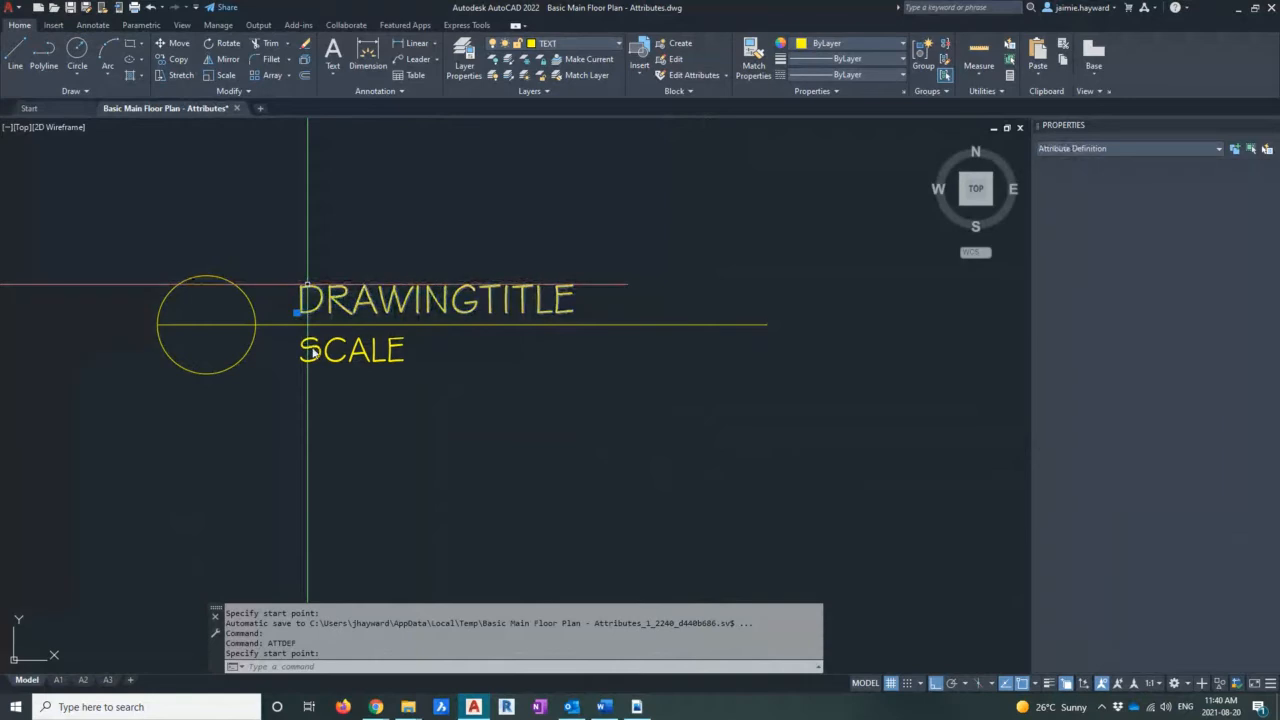
click(312, 350)
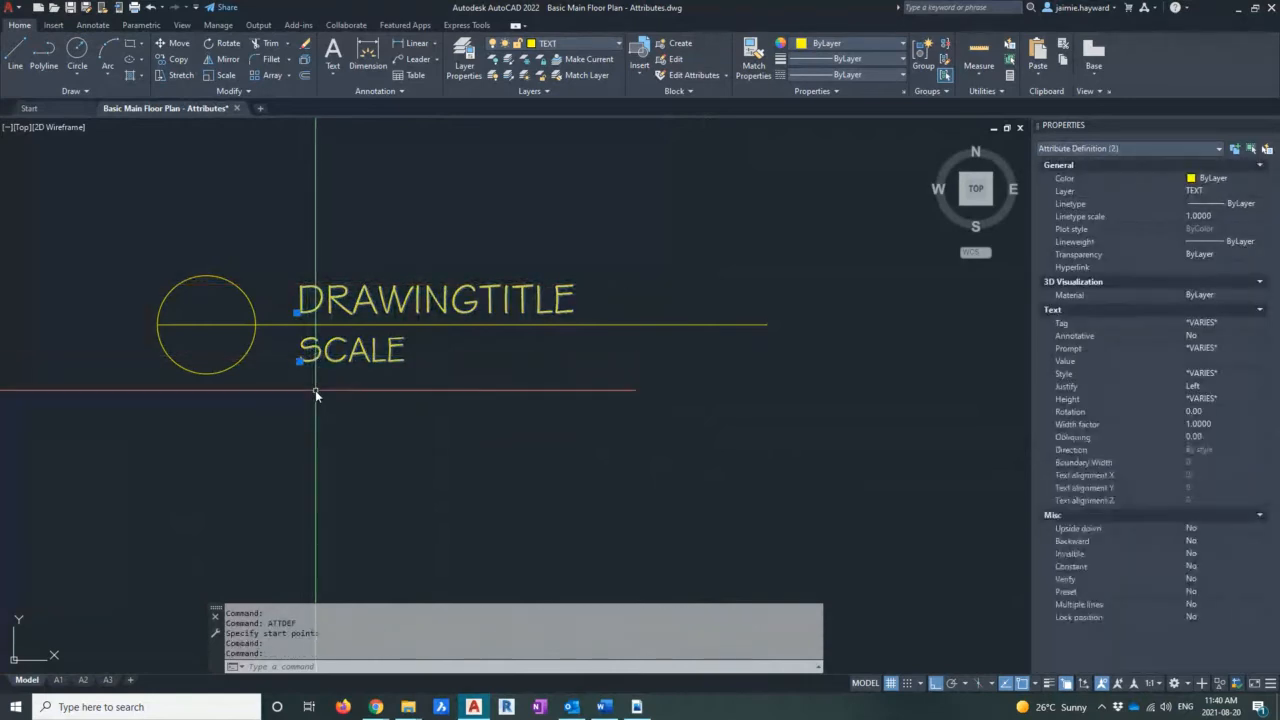
text(m)
key(Return)
click(330, 411)
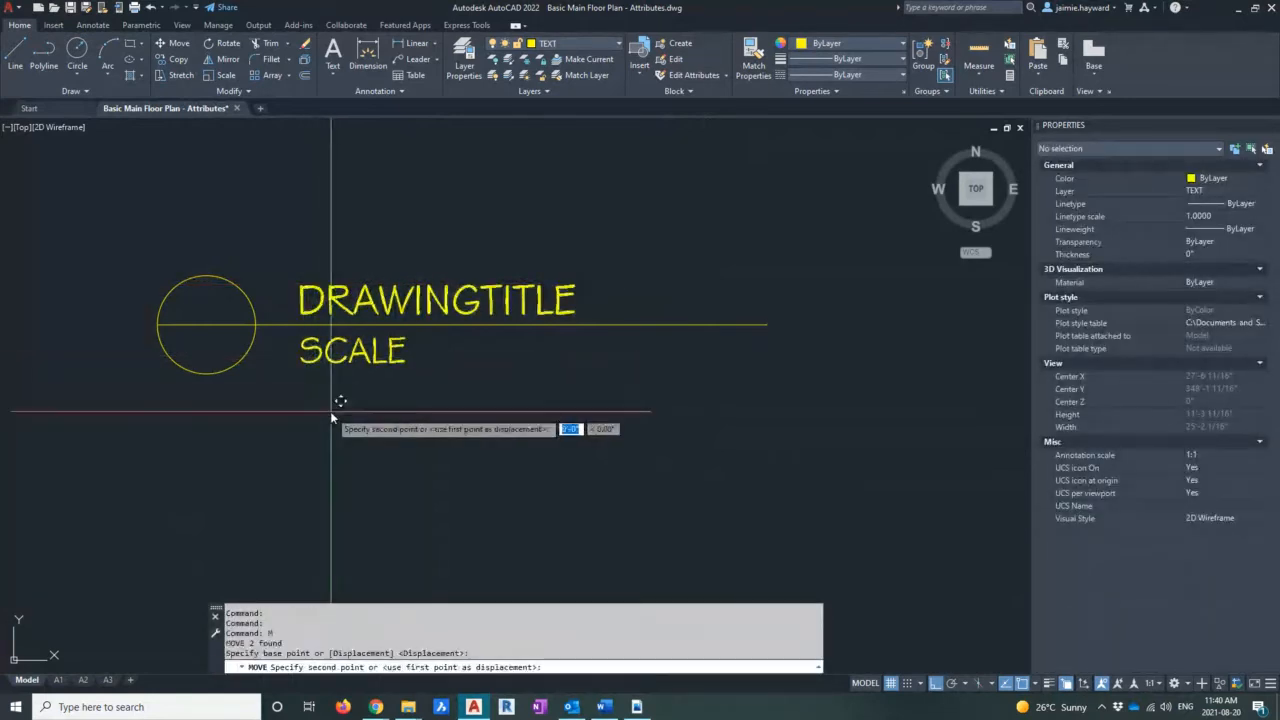
click(305, 412)
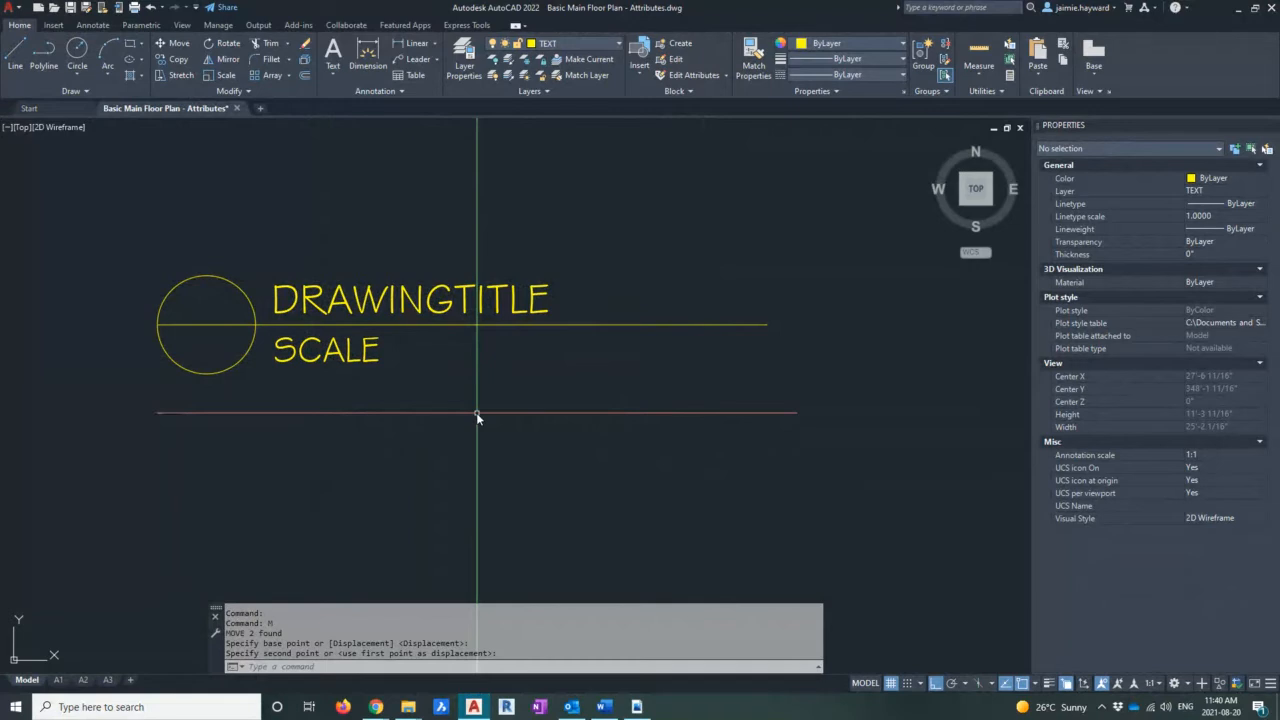
Start another attribute definition with ATTDEF and enter PG# as its tag
text(at)
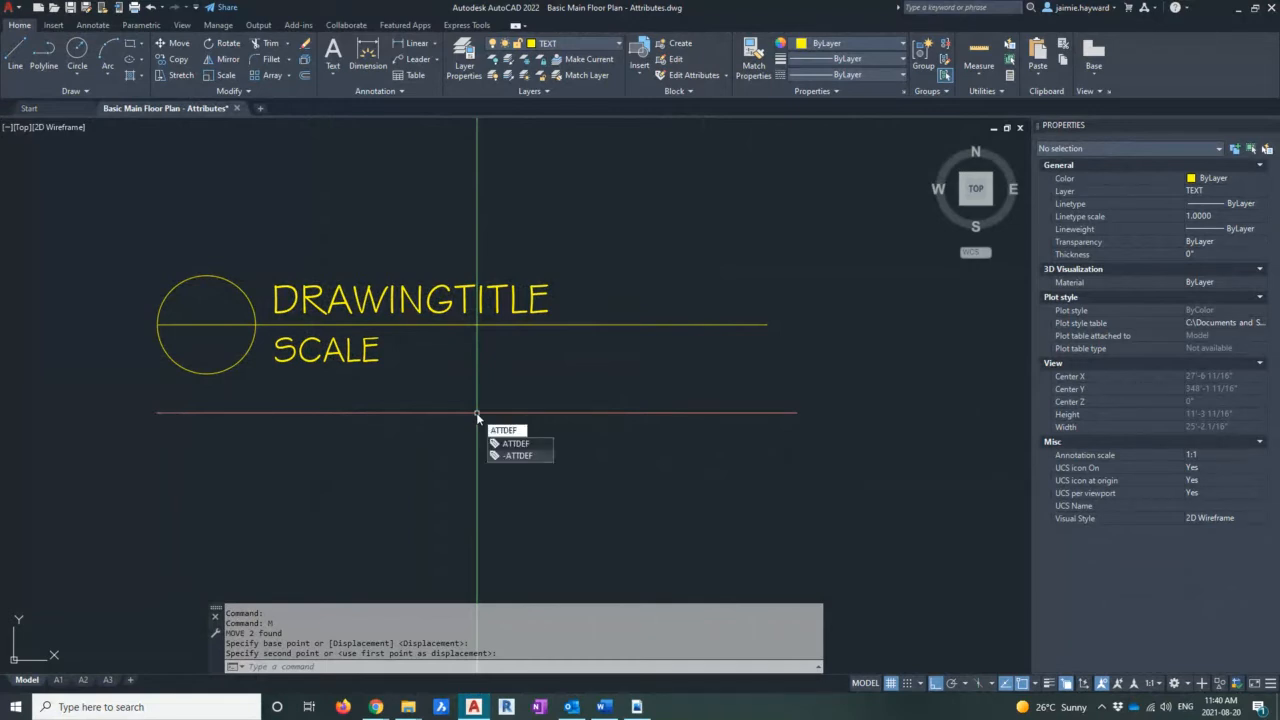
key(Return)
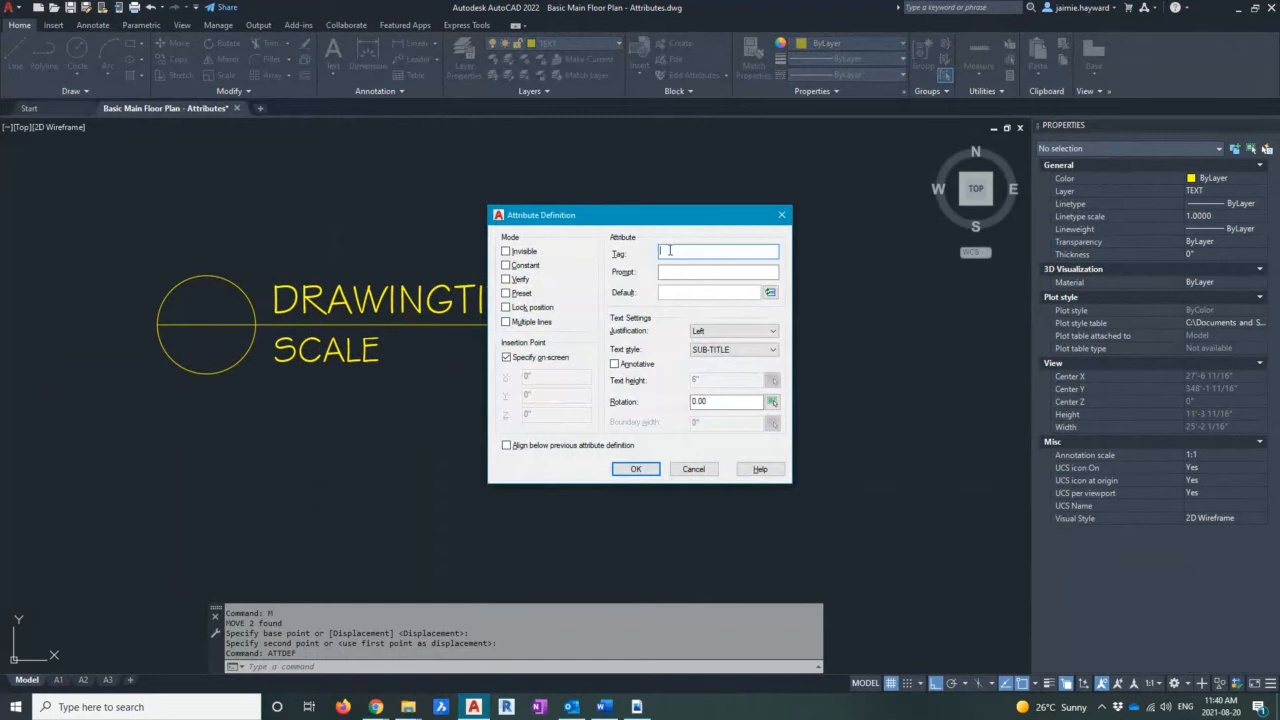
text(PAGE)
text(#)
key(Left)
key(BackSpace)
key(BackSpace)
key(BackSpace)
text(G)
Change the attribute's tag to DWG# and set its prompt to "What is the drawing number?"
click(684, 272)
text(What is the)
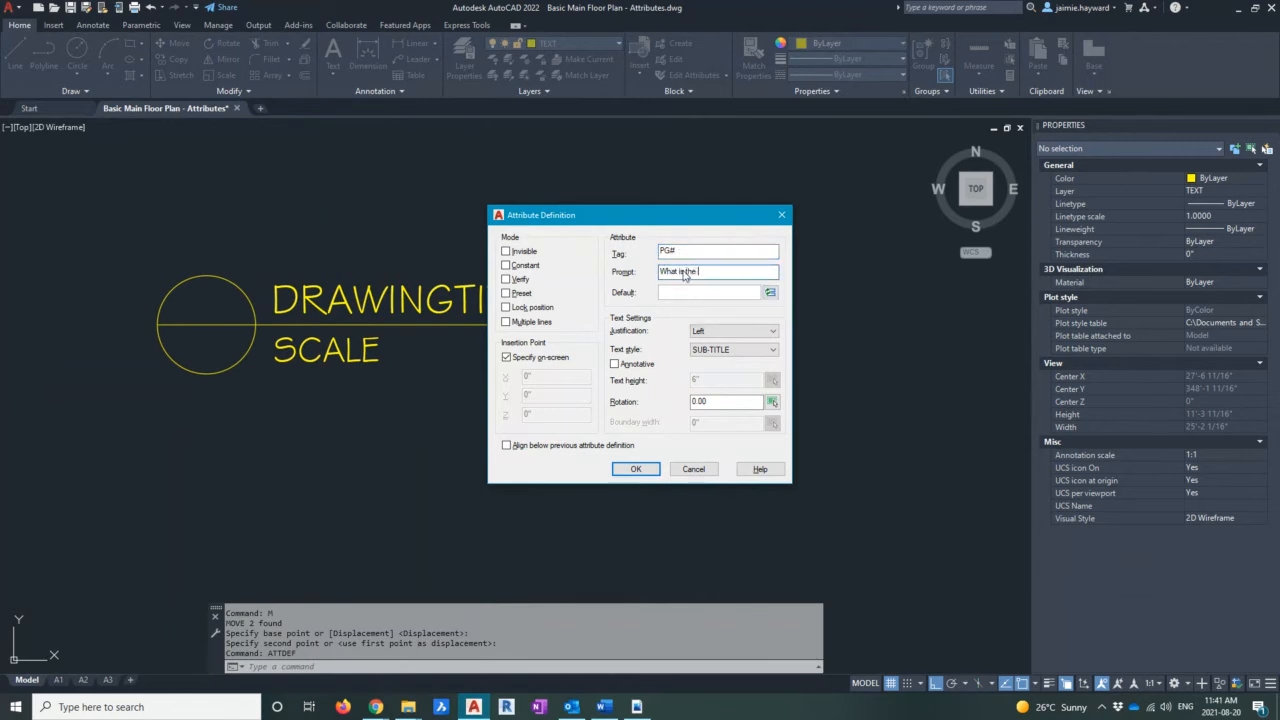
drag(679, 251, 654, 250)
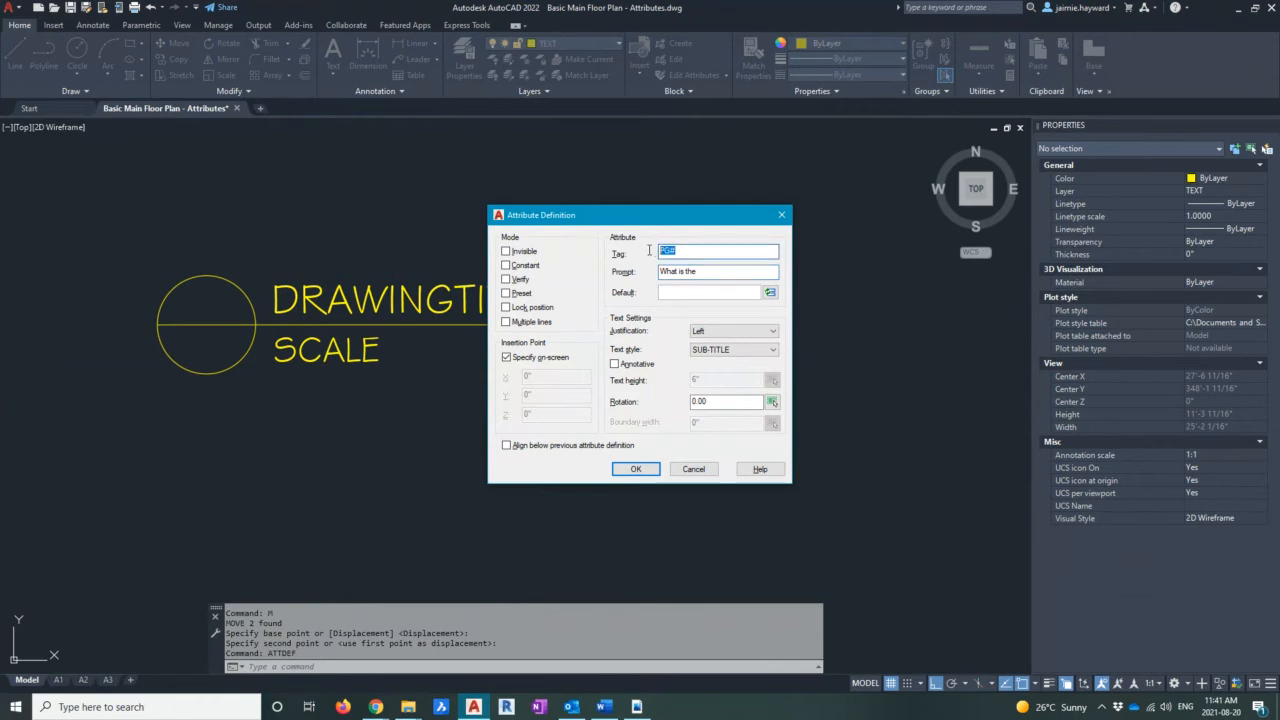
text(DWG#)
key(Tab)
click(716, 272)
text(drawing number?)
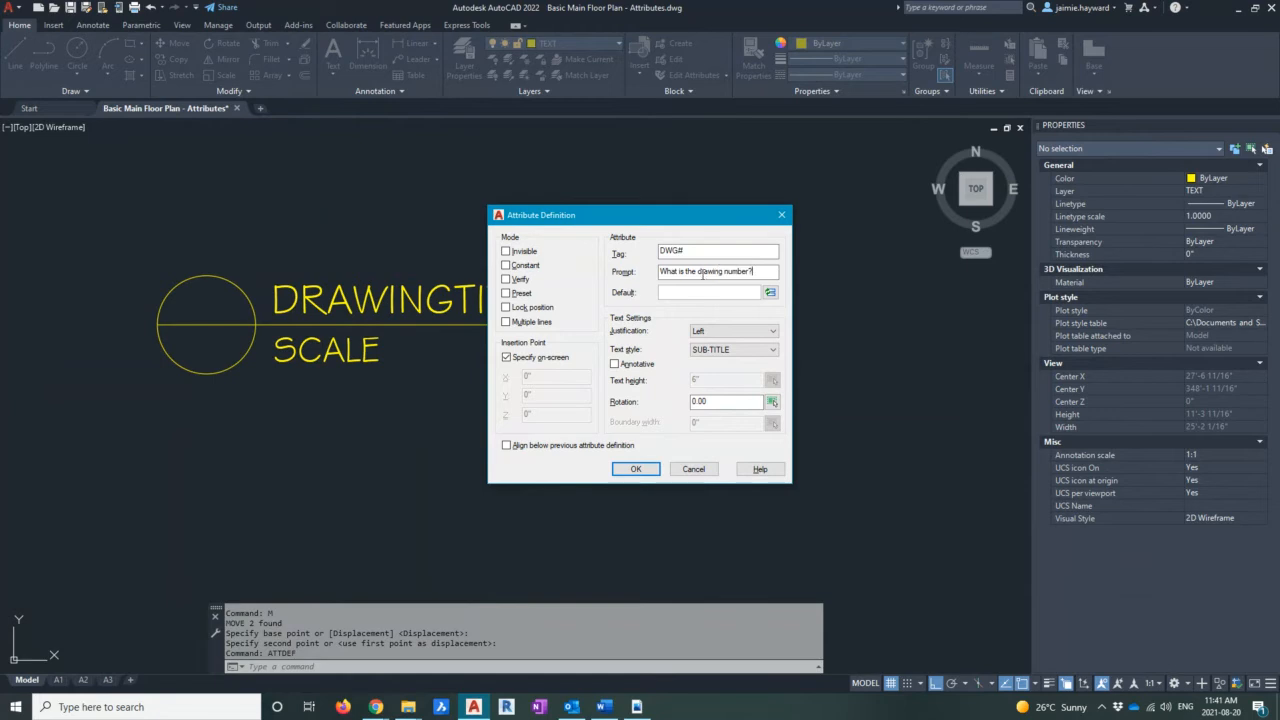
Set the DWG# attribute's default value to 1 and its text style to TITLE
click(701, 293)
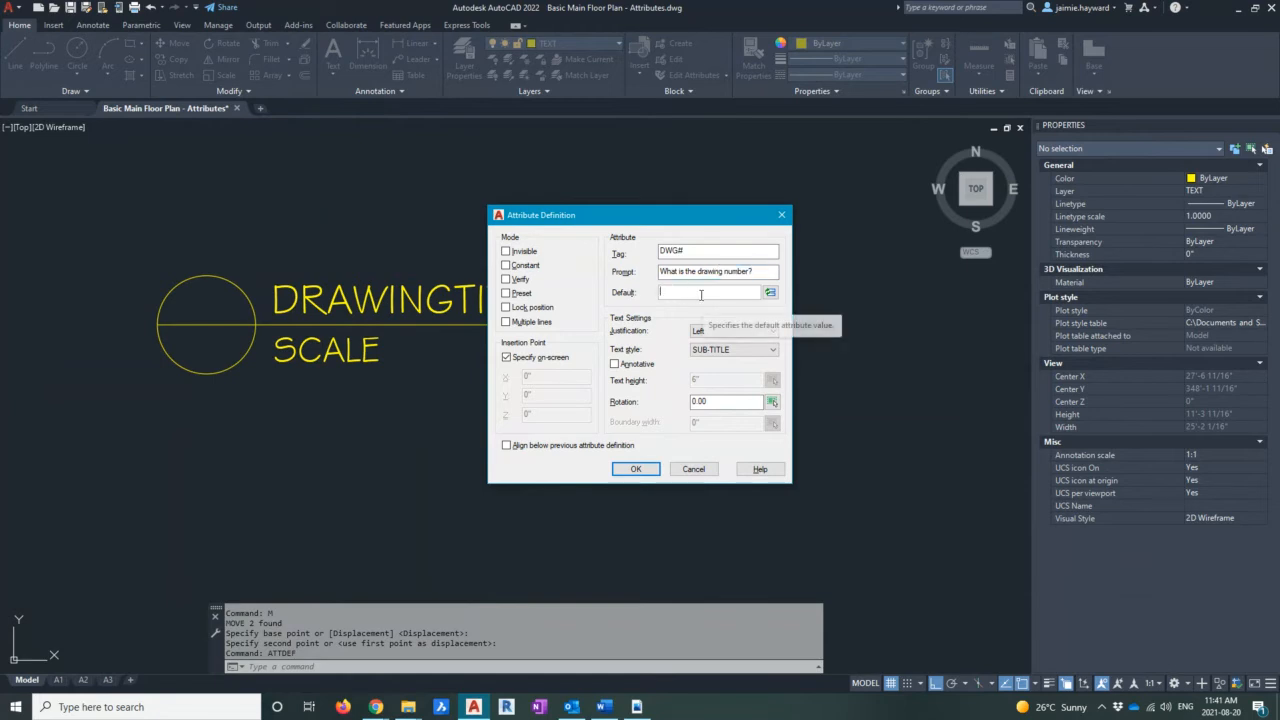
text(1)
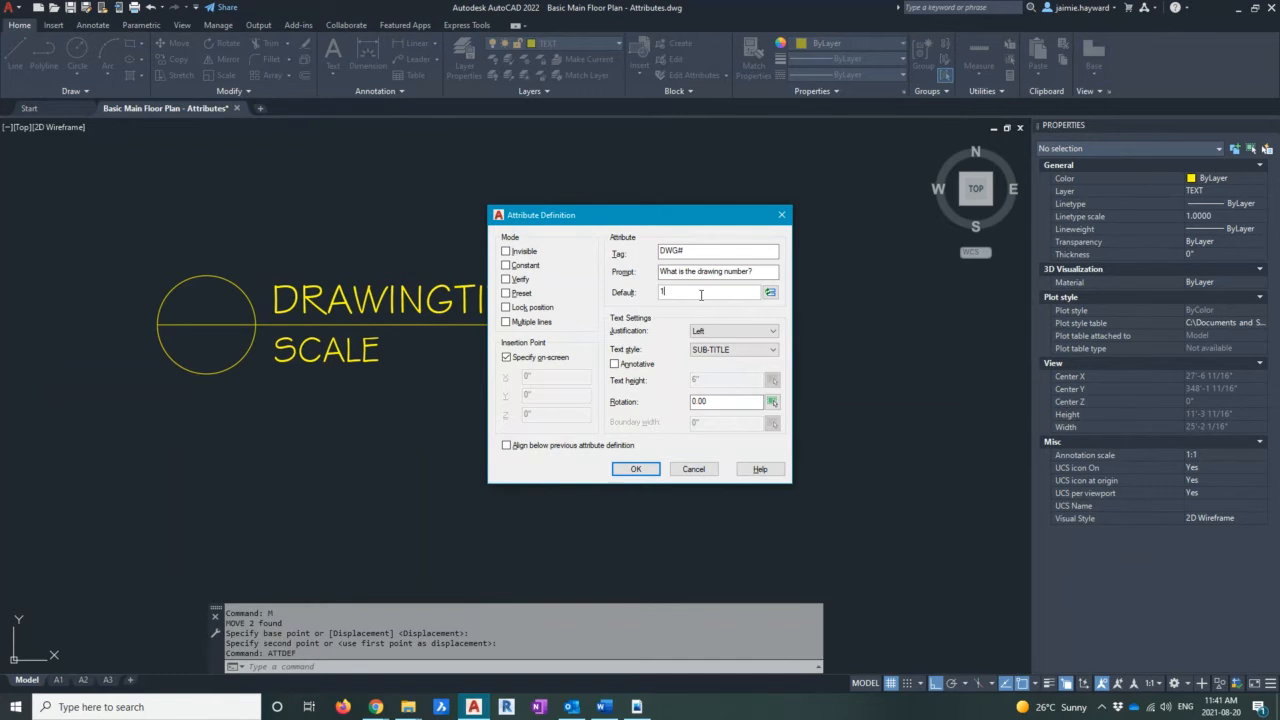
click(710, 351)
click(705, 422)
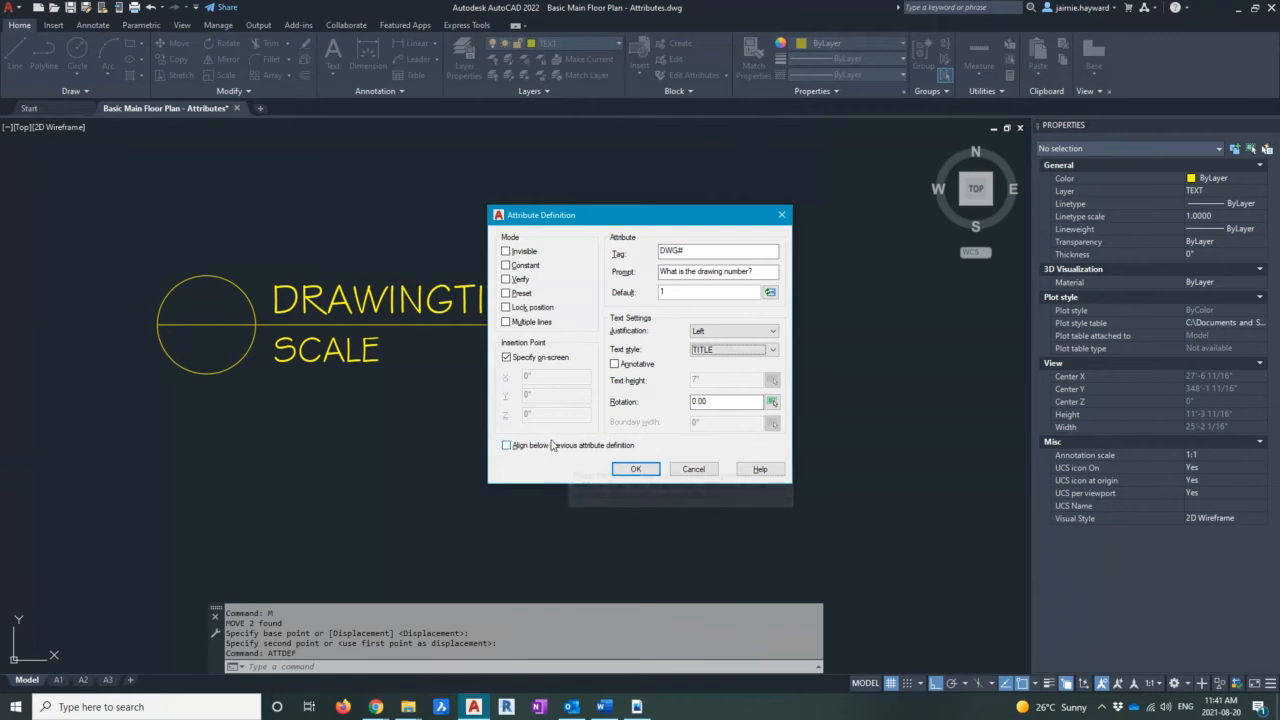
Place the DWG# attribute in the upper half of the circle, starting just left of its centre
mouse_move(628, 452)
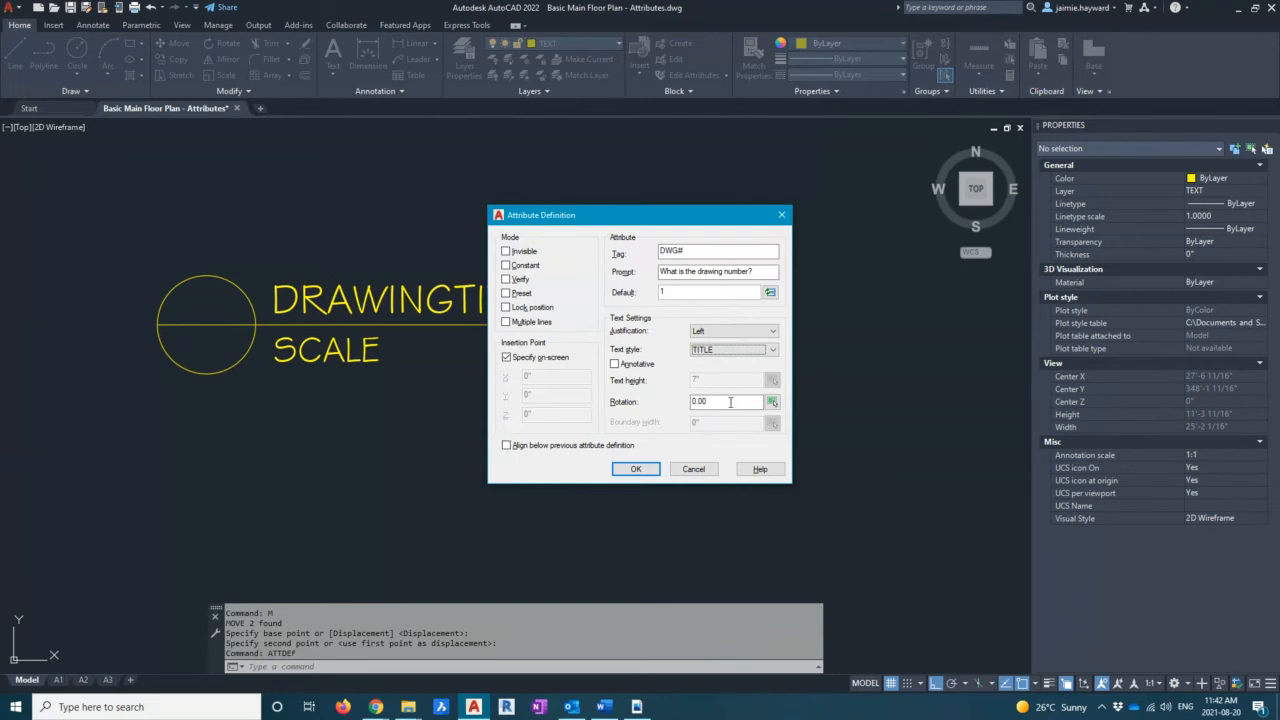
click(641, 474)
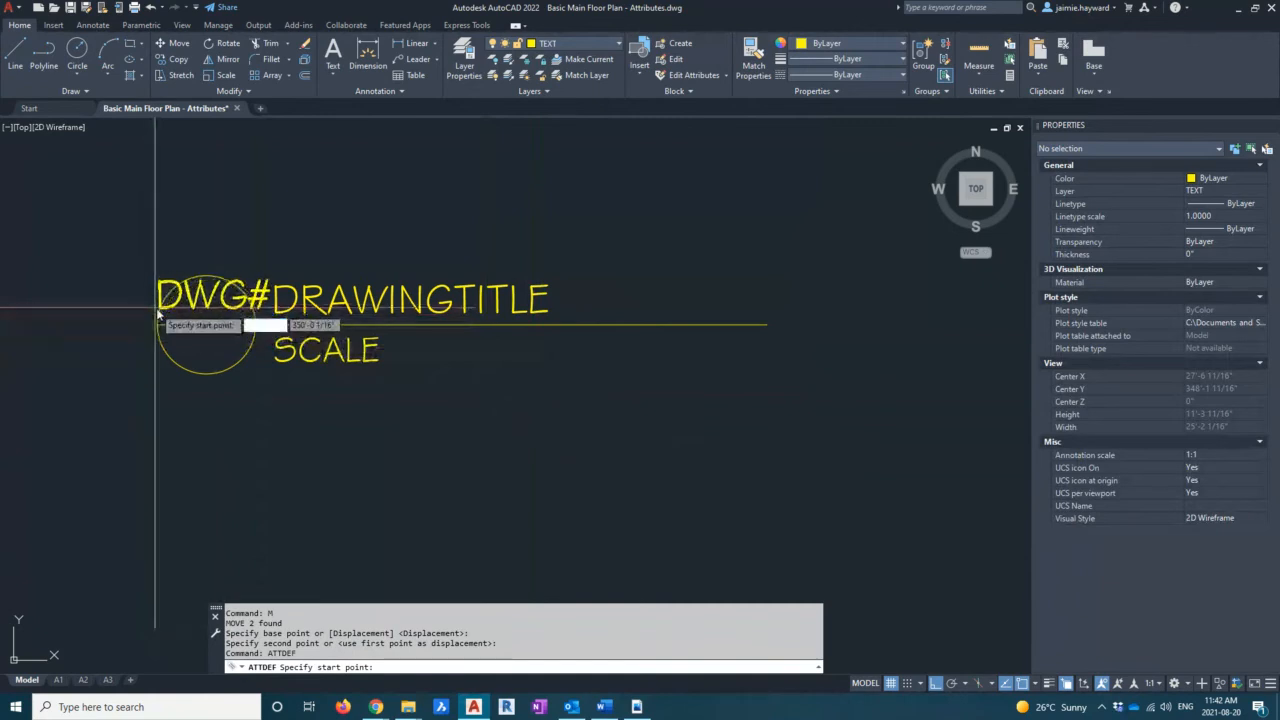
scroll(150, 318, up, 3)
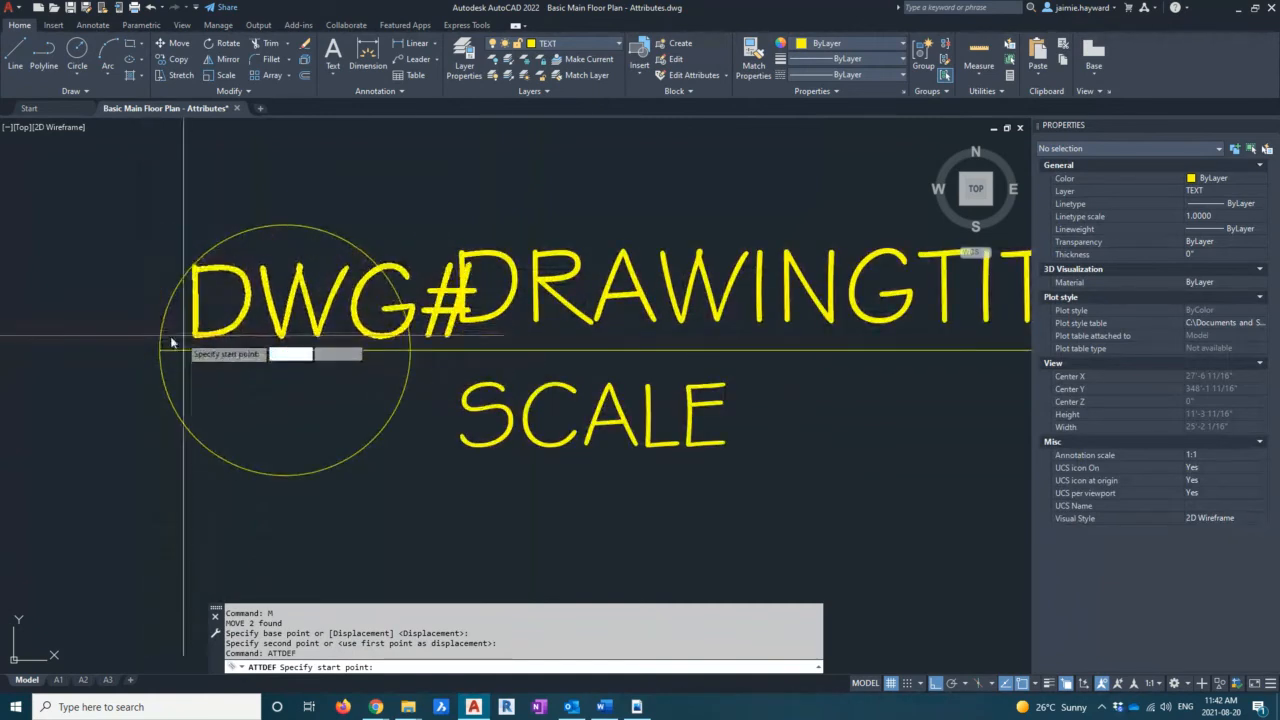
click(250, 331)
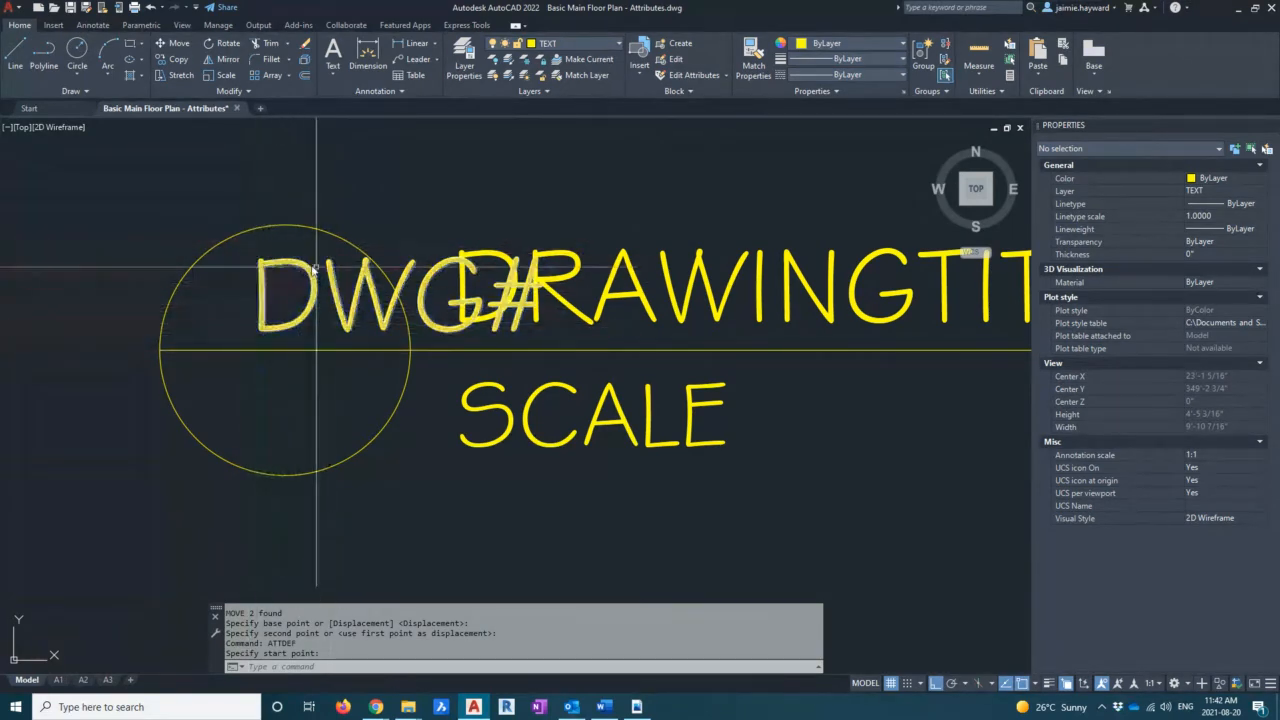
Define a PG# attribute with the prompt "What is the page number?", aligned below the previous attribute definition
scroll(247, 308, down, 3)
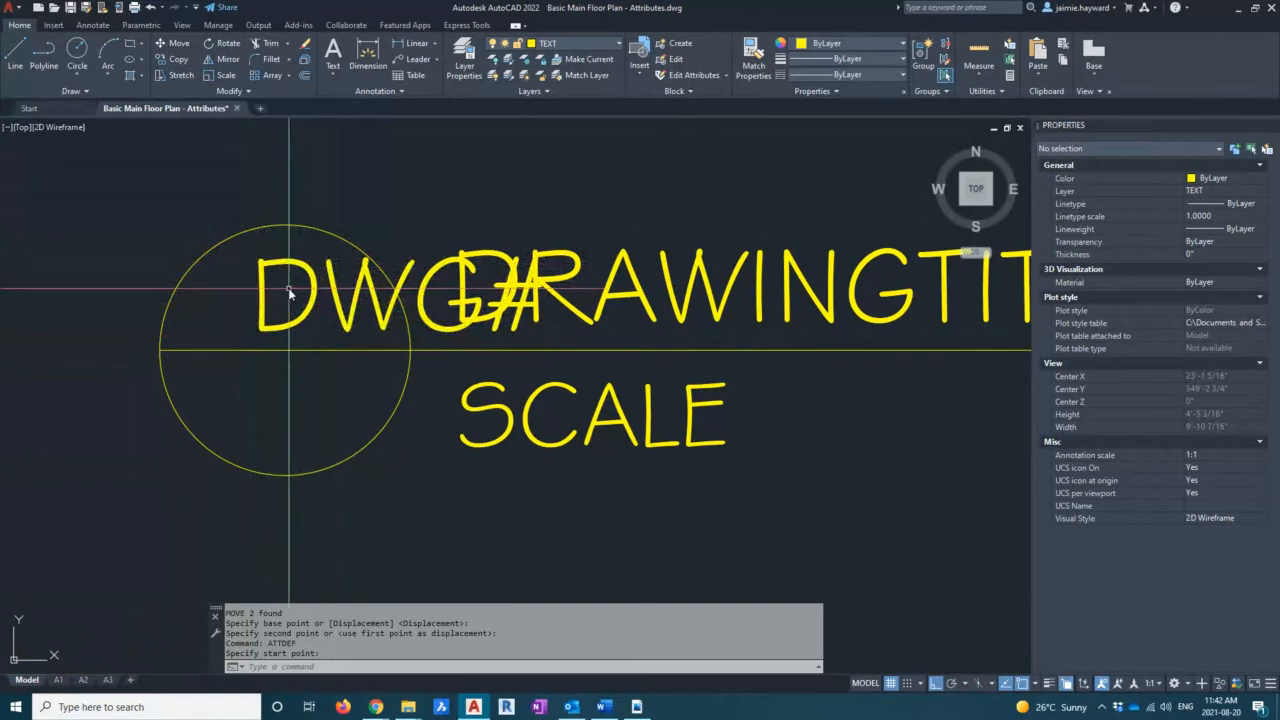
middle_drag(406, 399, 390, 454)
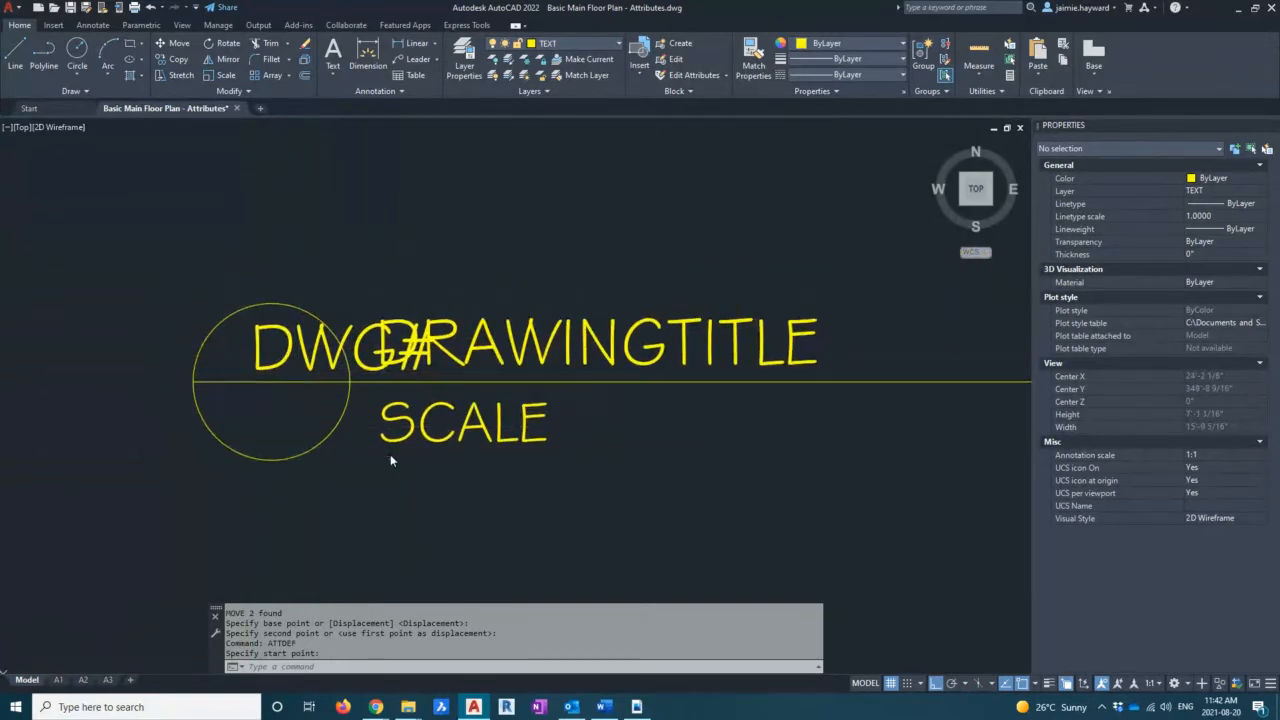
text(attdef)
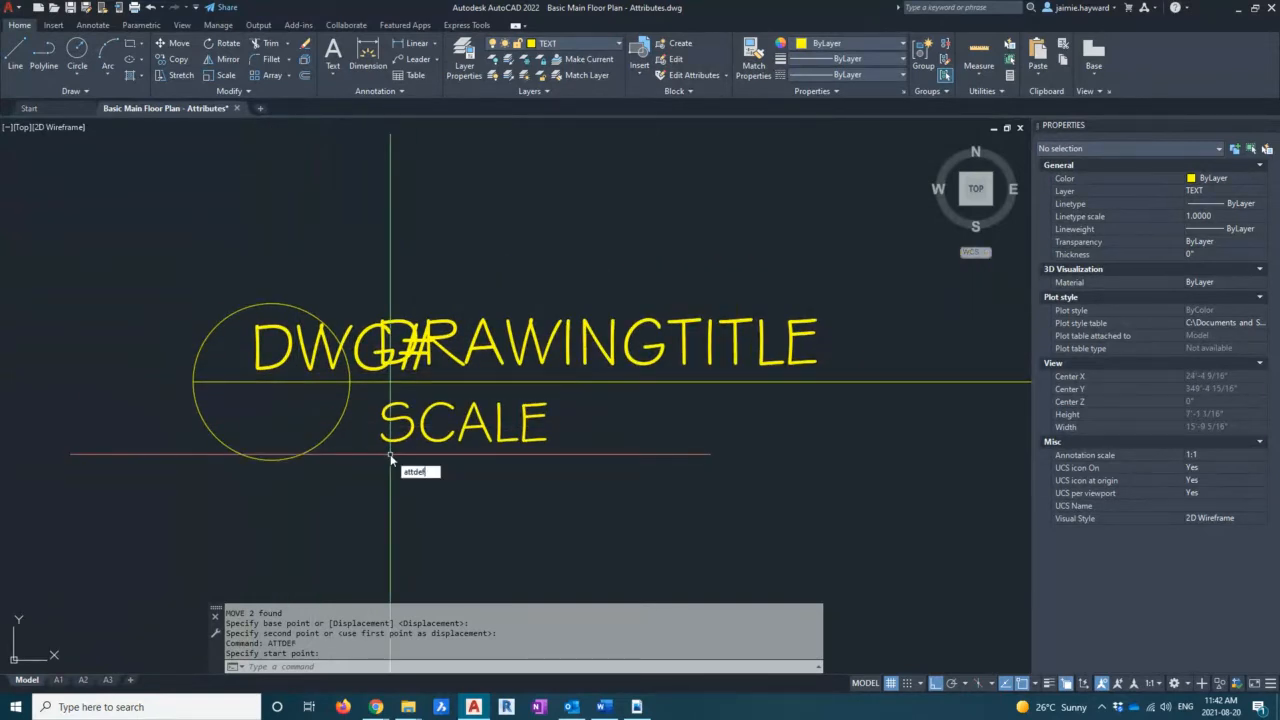
key(Return)
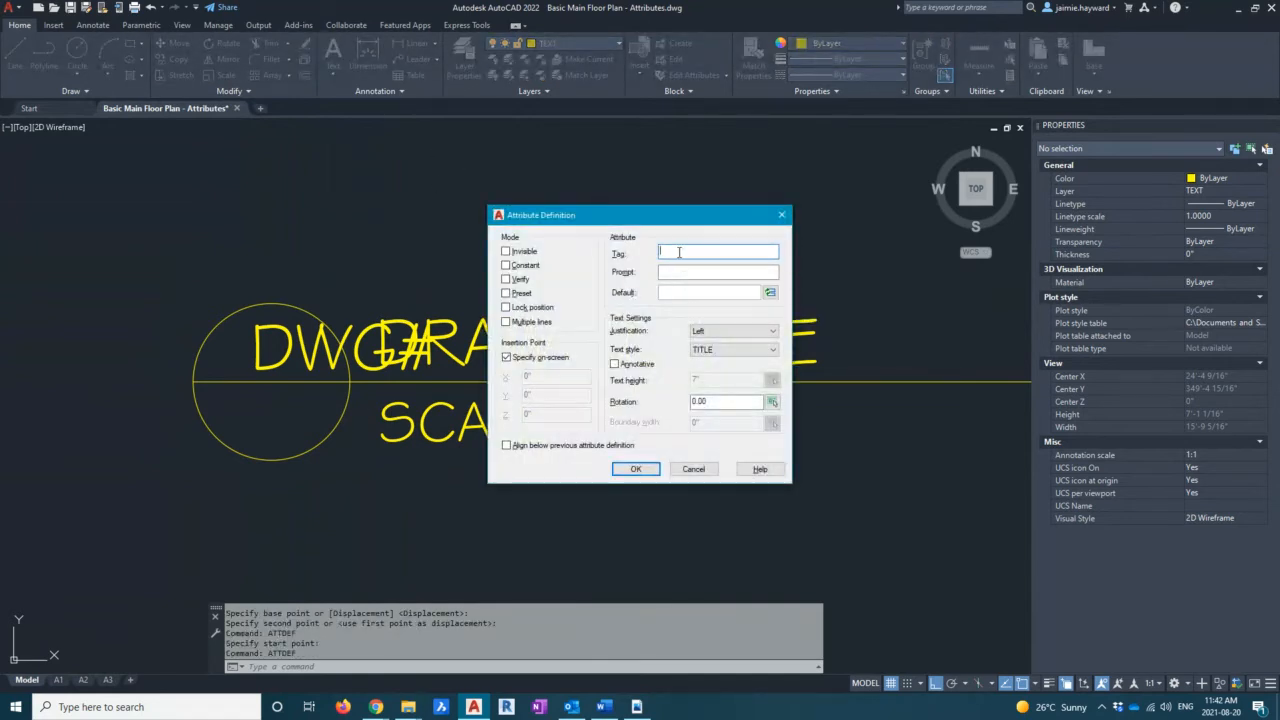
text(PG#)
click(670, 271)
text(What is thr)
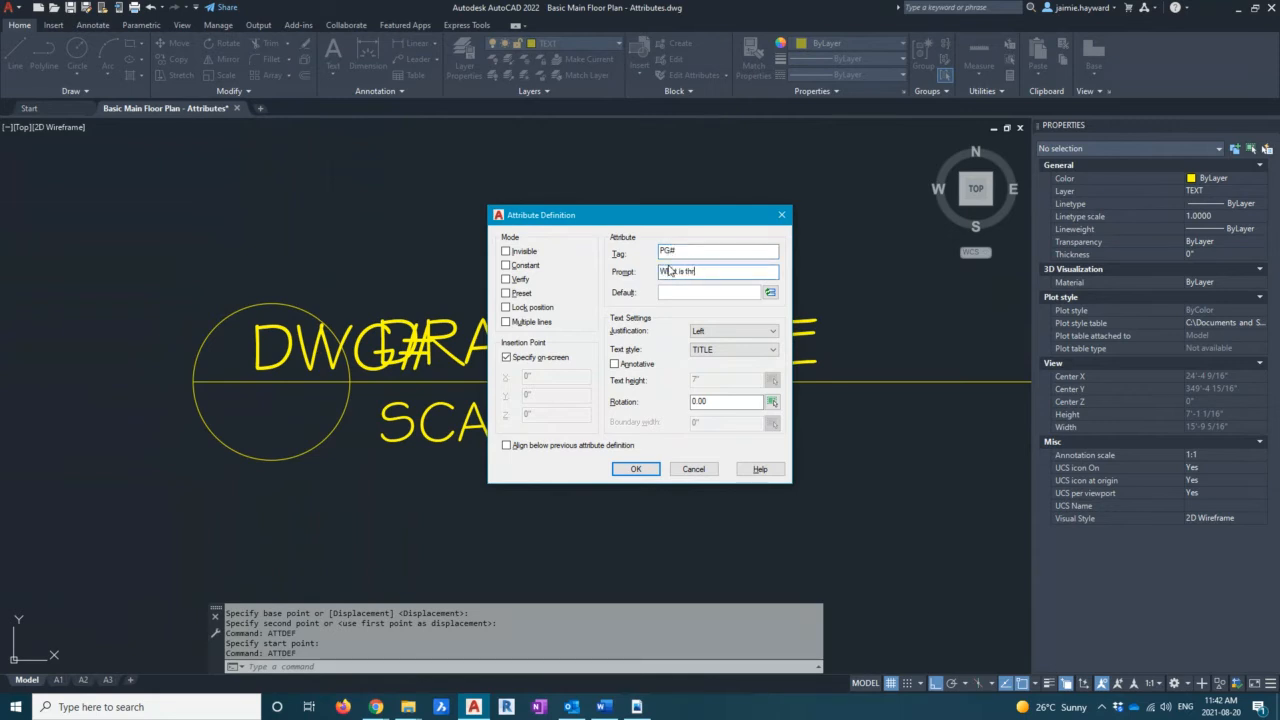
key(BackSpace)
text(e page number?)
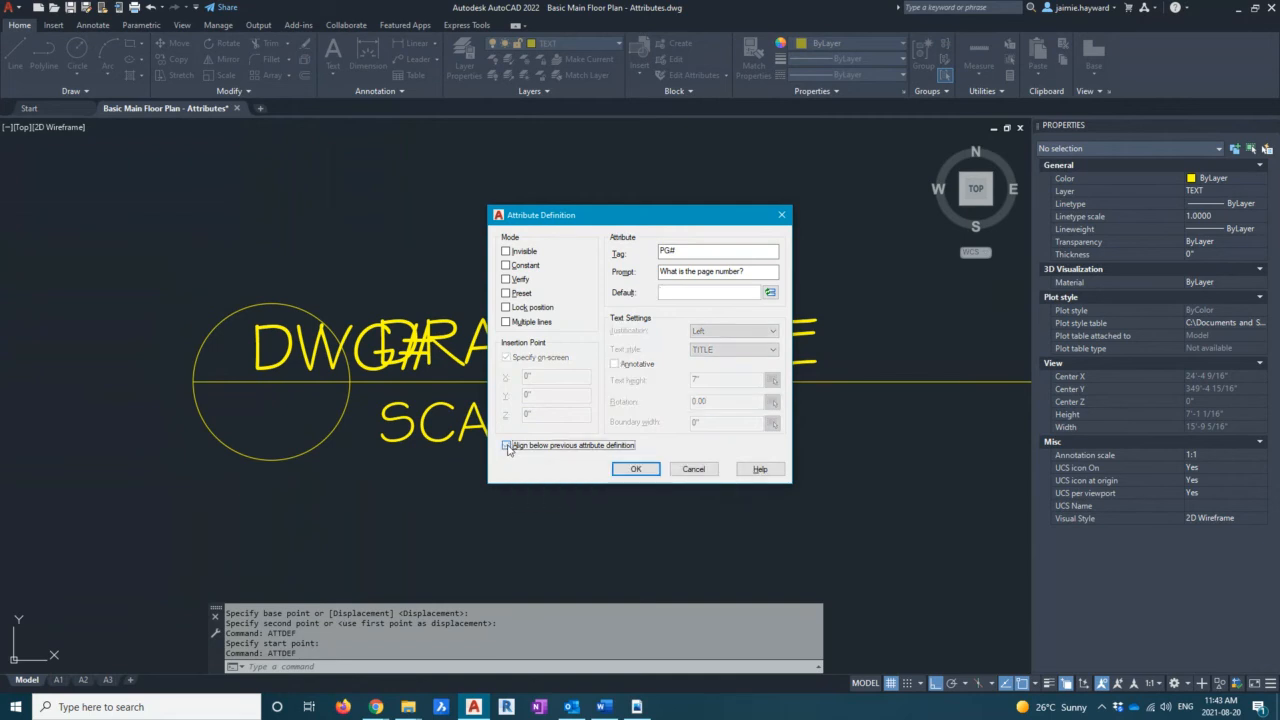
click(506, 446)
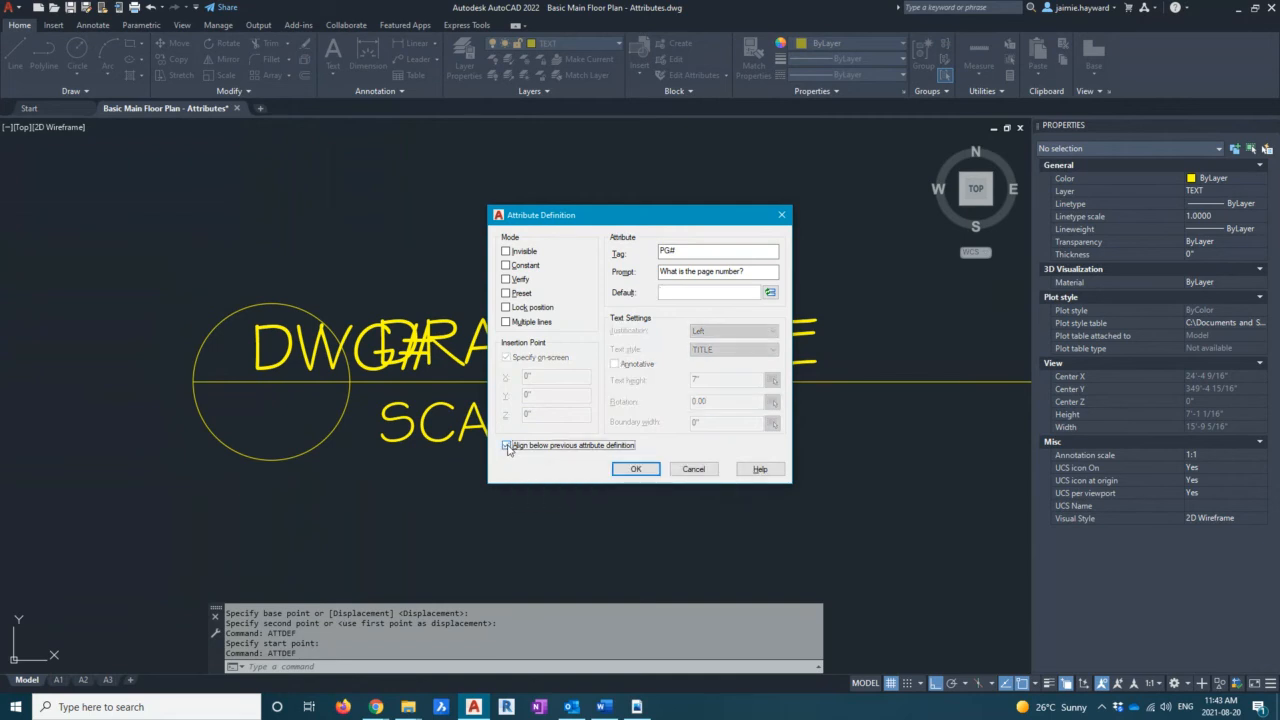
click(634, 469)
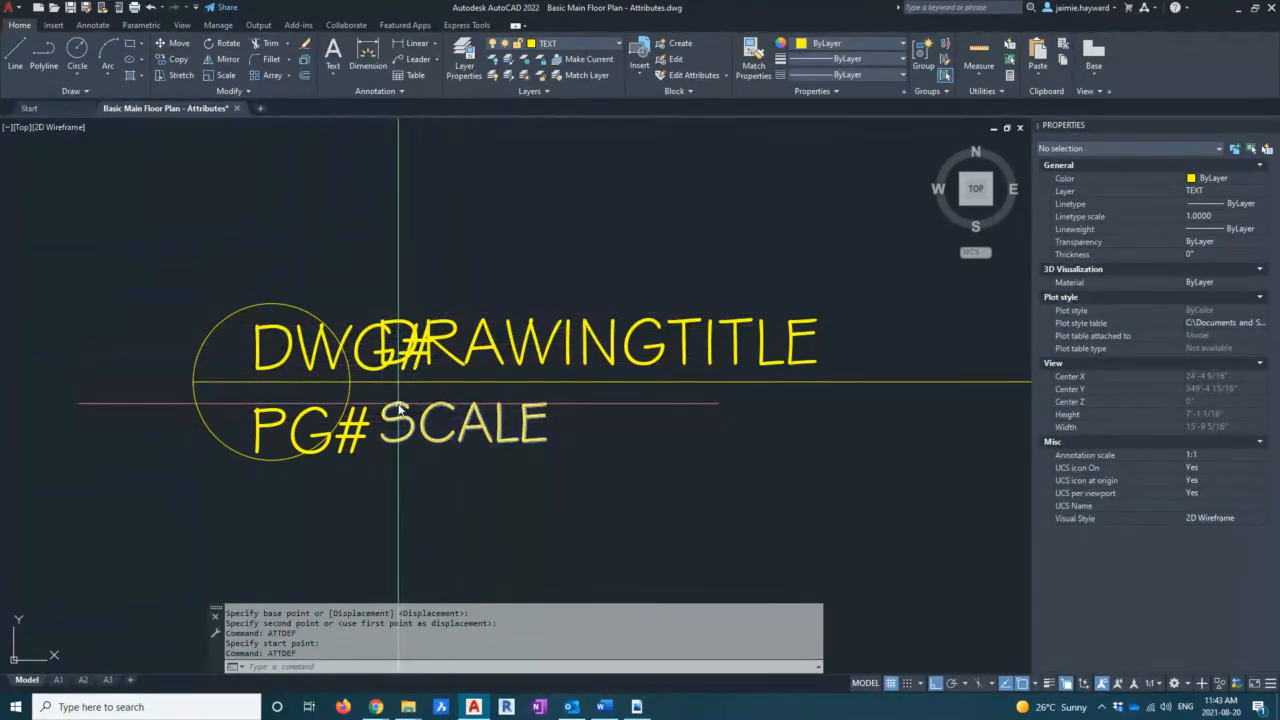
Move the PG# attribute slightly left and up with Ortho off so it sits inside the lower half of the circle
click(320, 425)
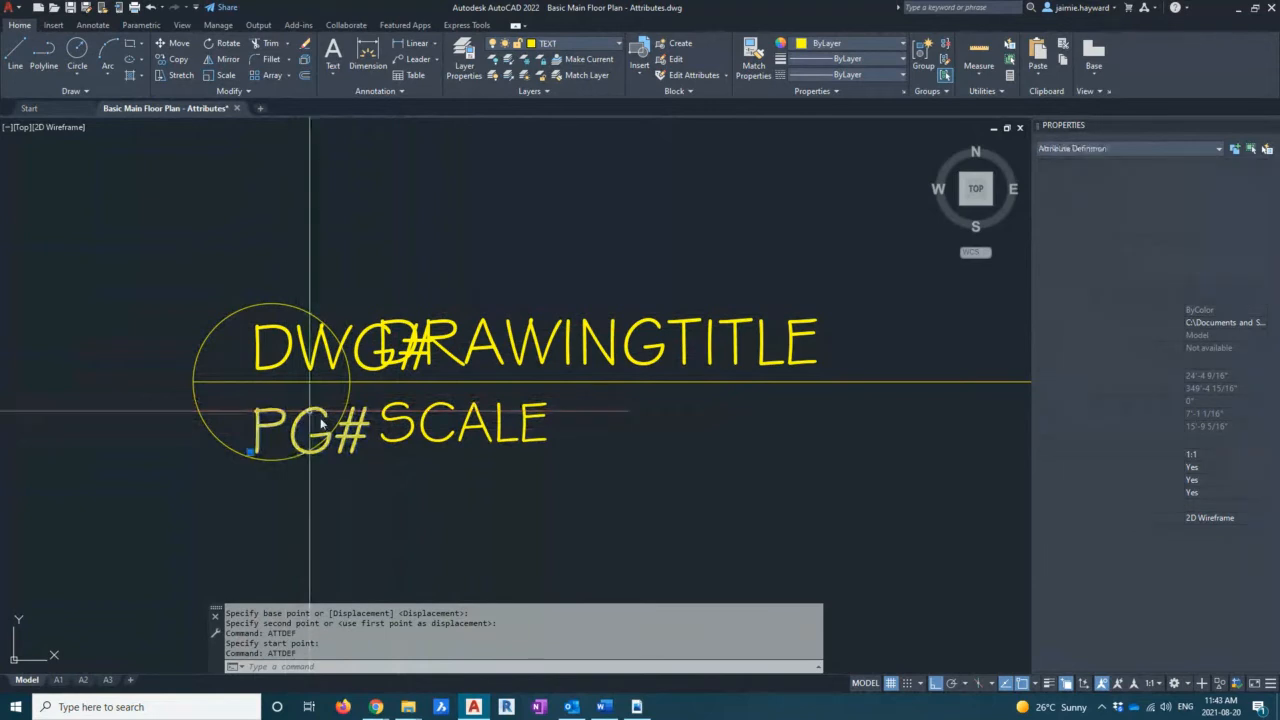
text(m)
key(Return)
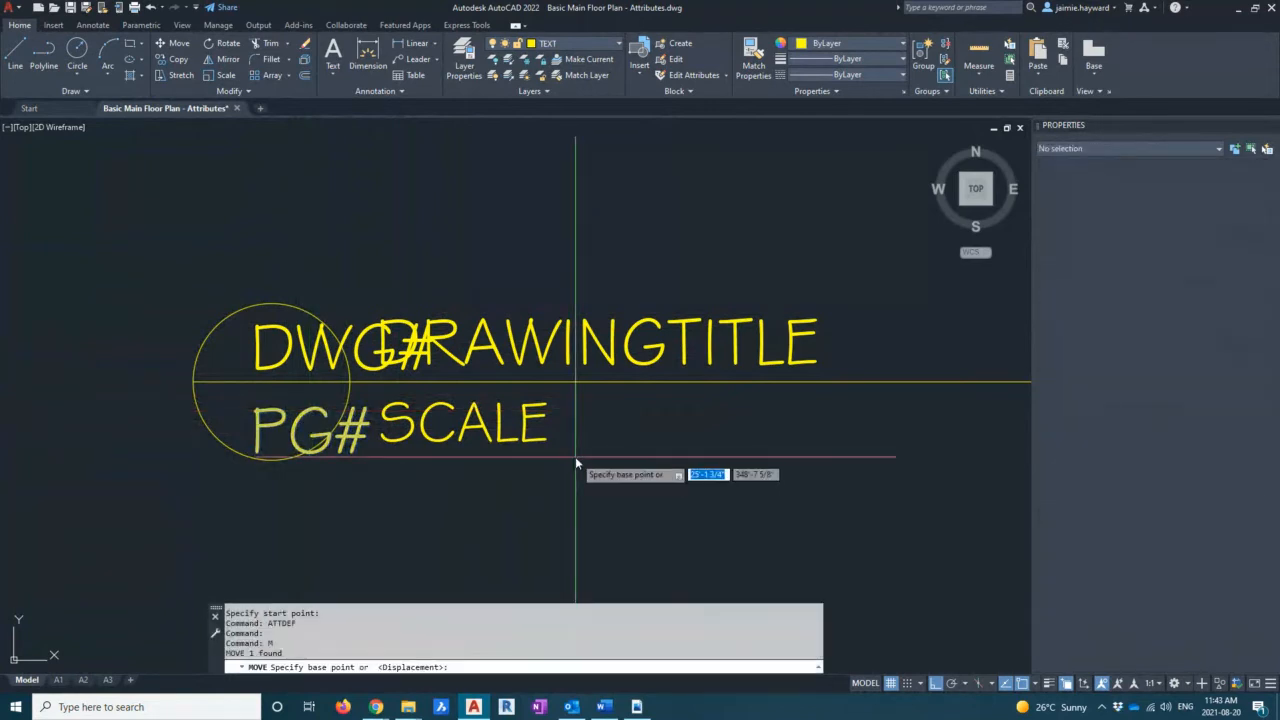
click(703, 490)
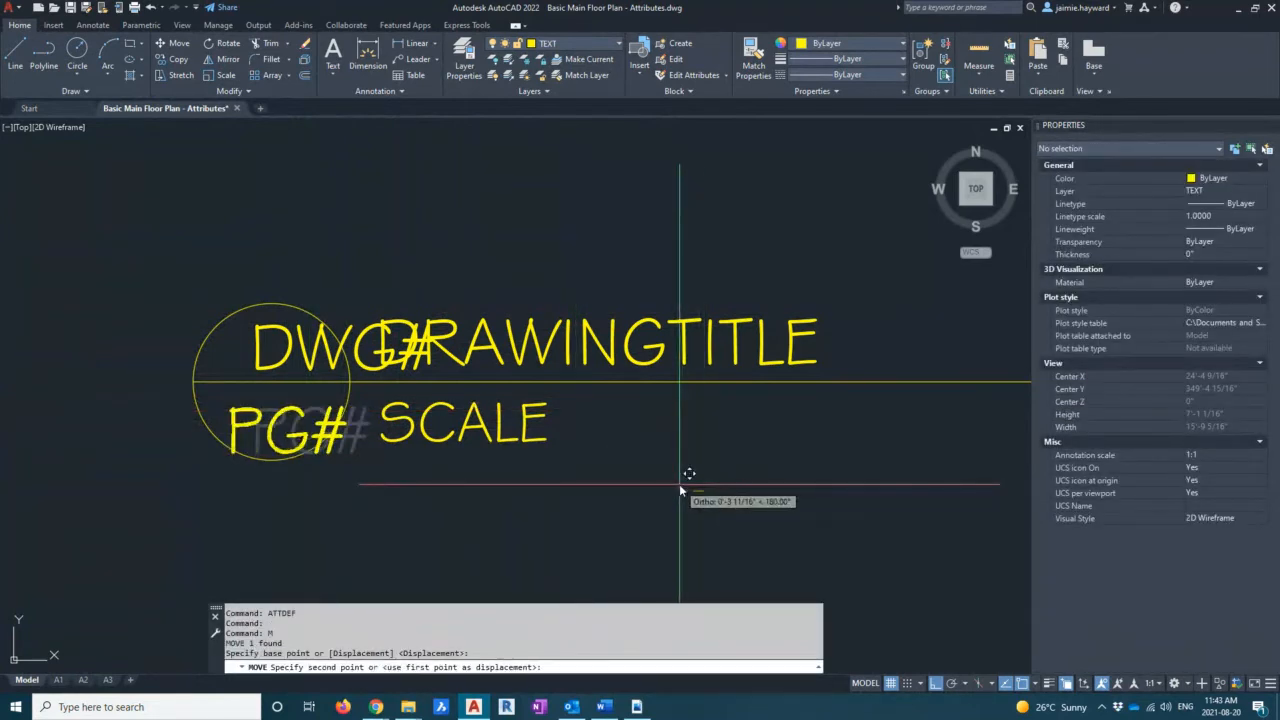
key(F8)
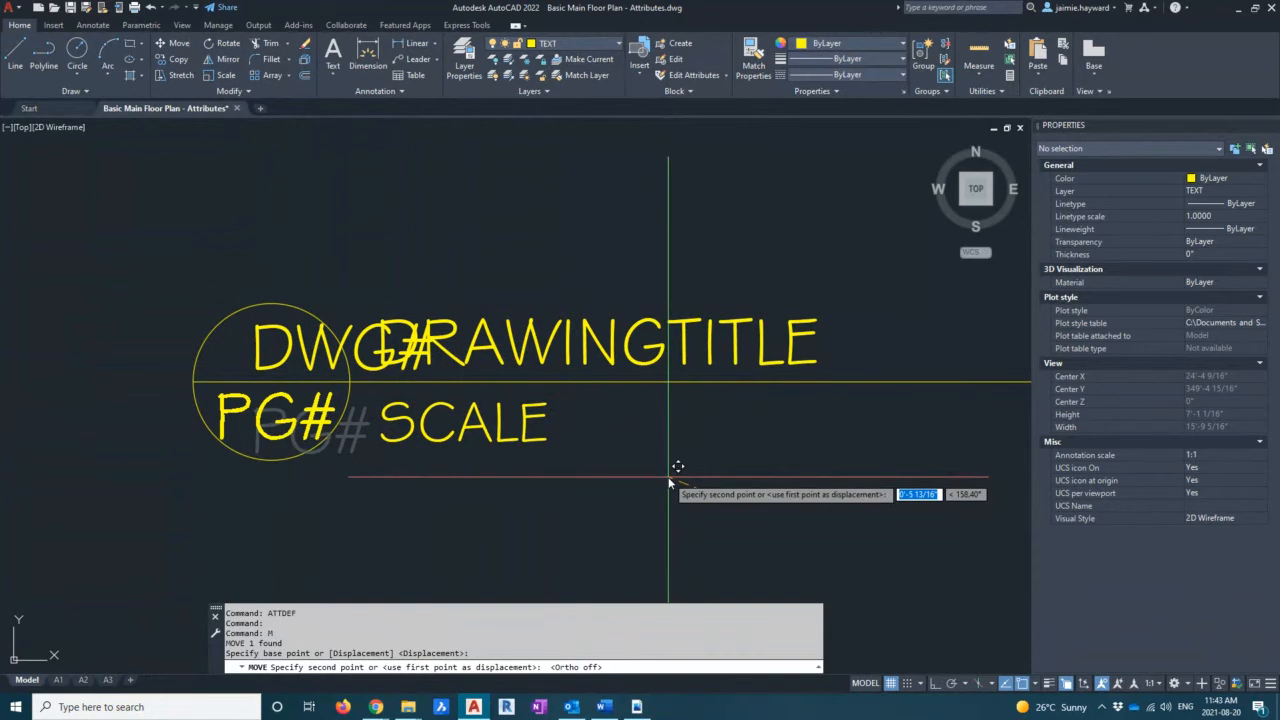
click(671, 474)
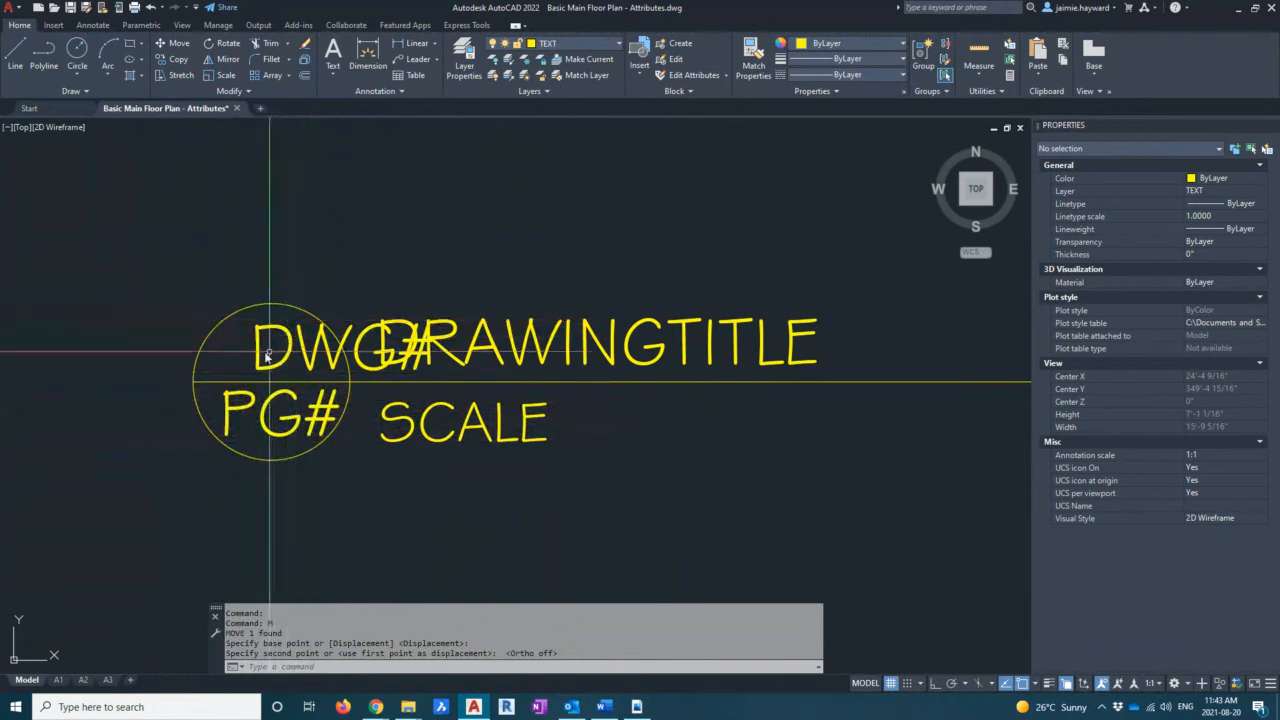
scroll(268, 352, down, 3)
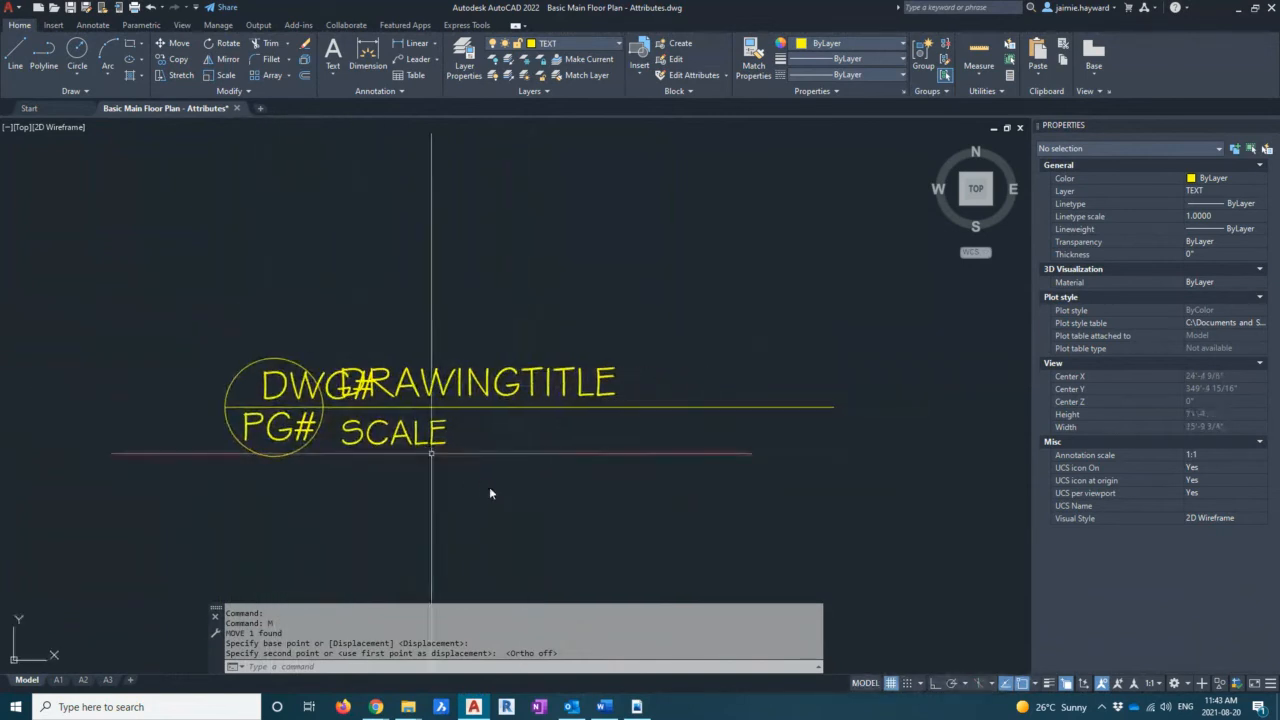
key(Escape)
key(Escape)
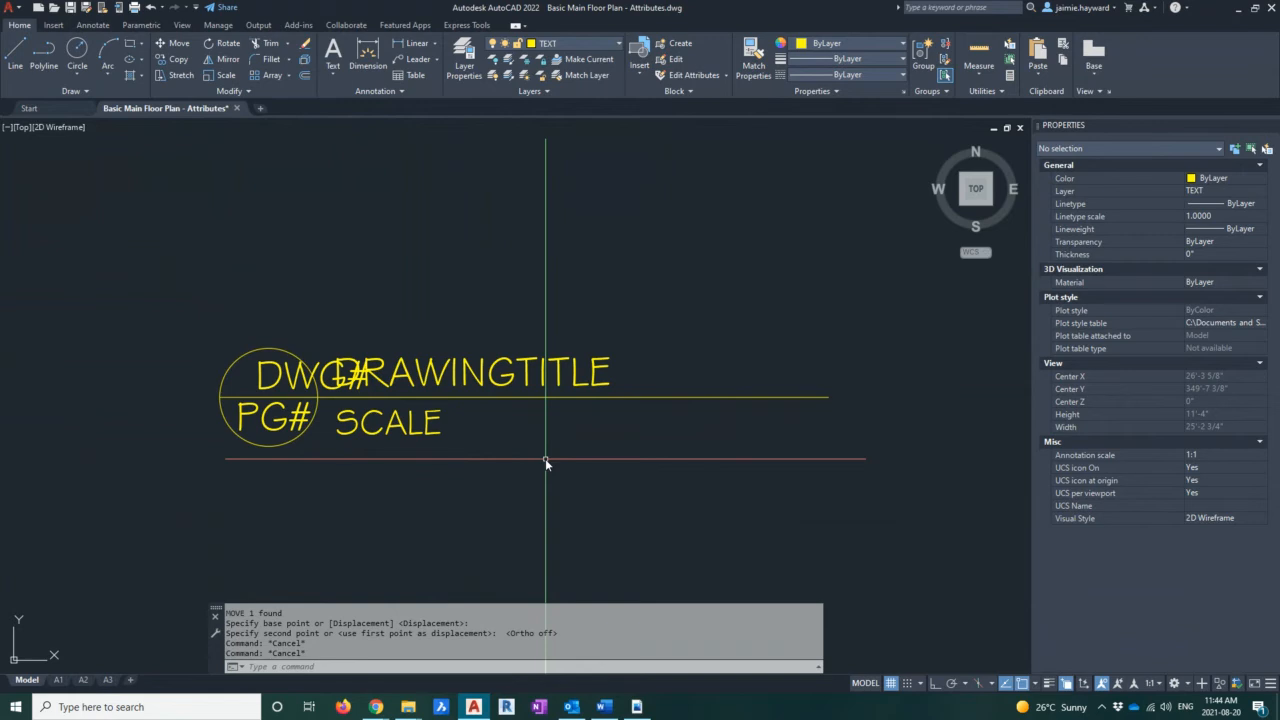
Save the drawing and clear any active selection or command
key(ctrl+s)
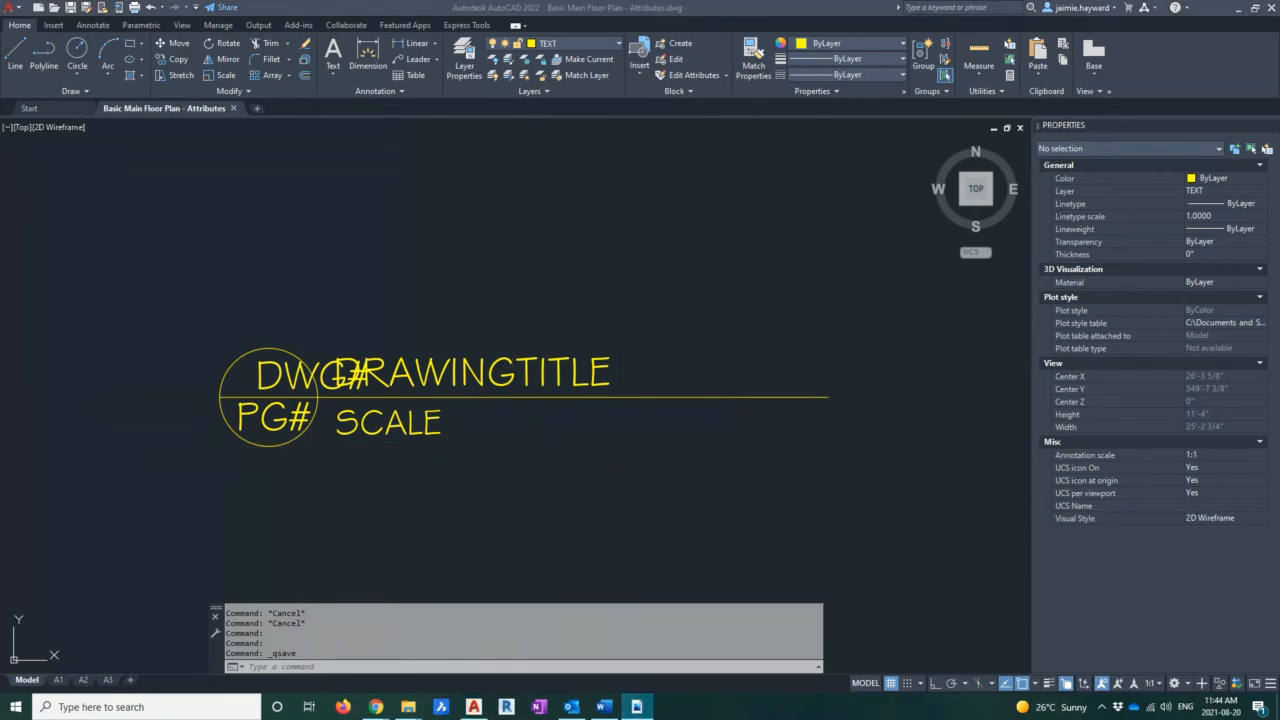
click(466, 296)
click(431, 275)
key(Escape)
key(Escape)
key(Escape)
key(Escape)
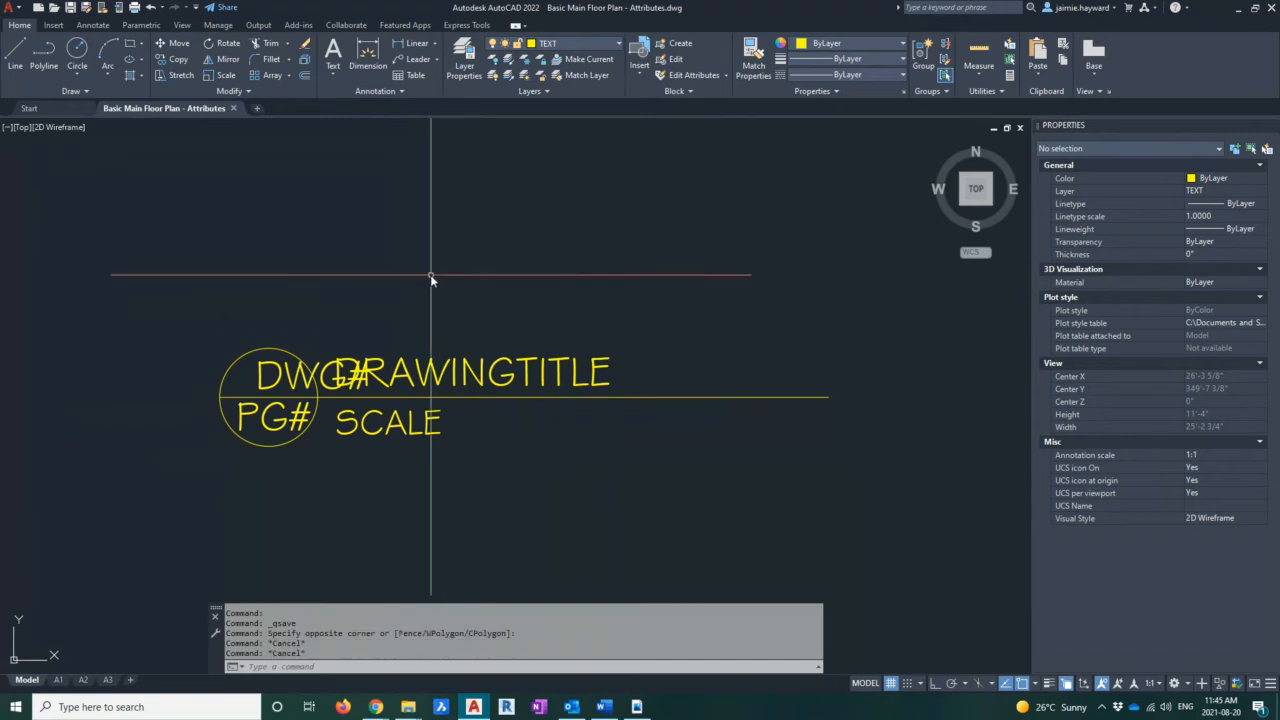
Start WBLOCK and set the block's base point at the line's left endpoint on the circle's edge
middle_drag(503, 271, 503, 276)
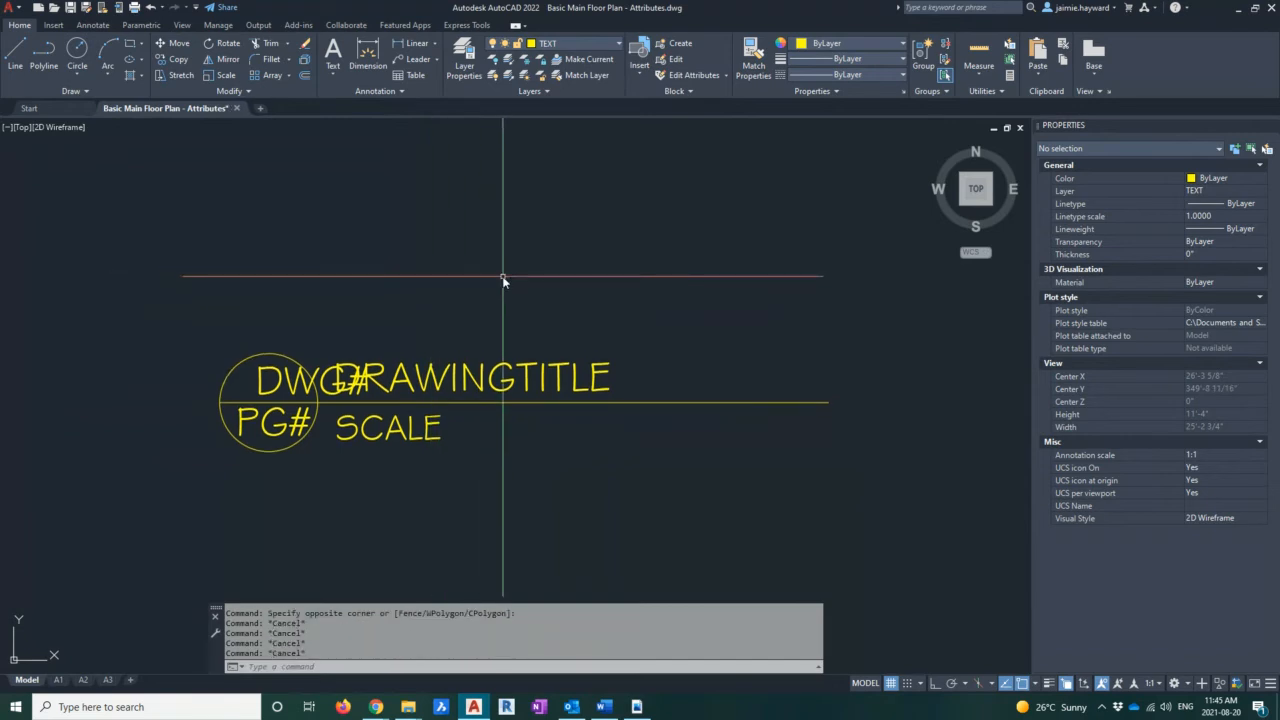
text(WB)
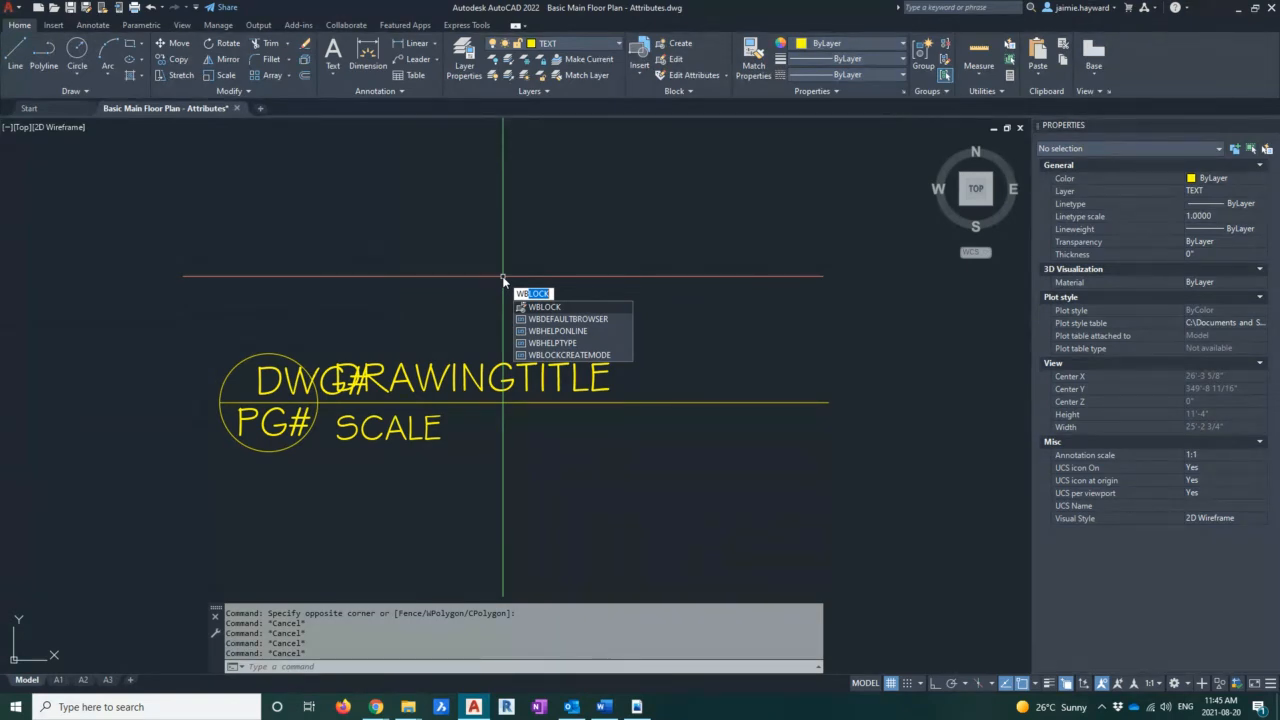
key(Return)
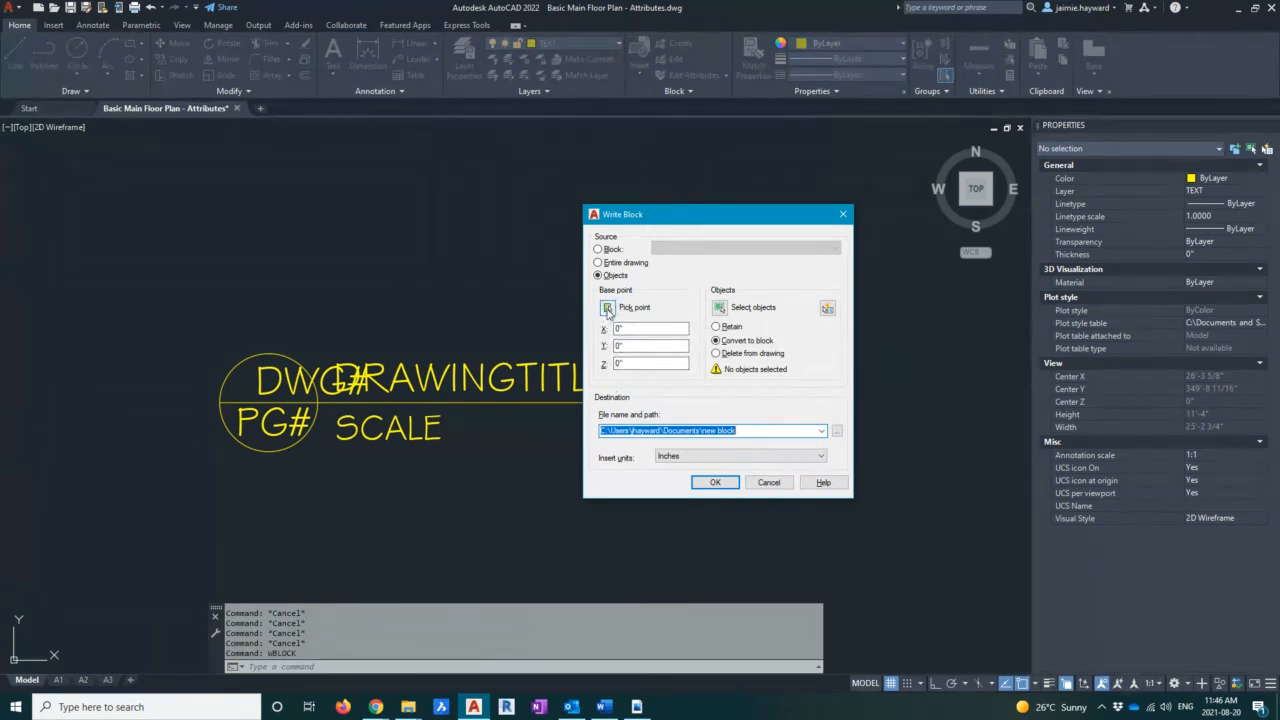
click(607, 309)
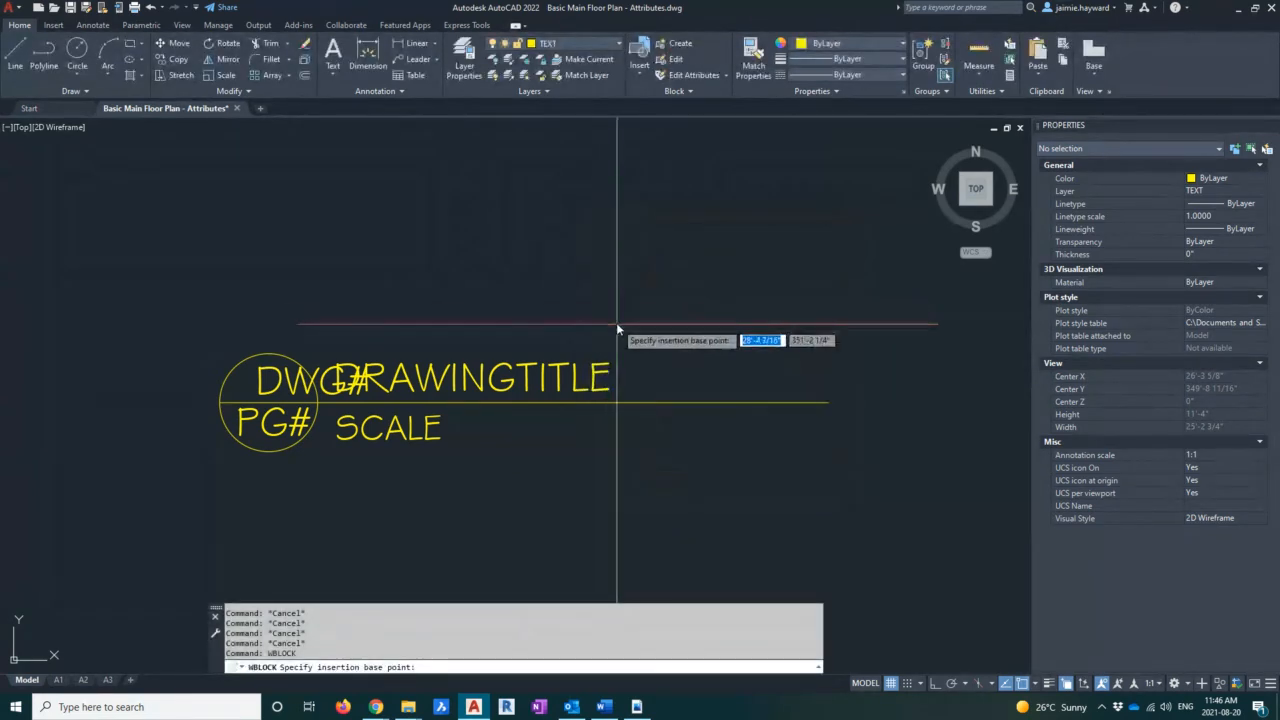
click(219, 405)
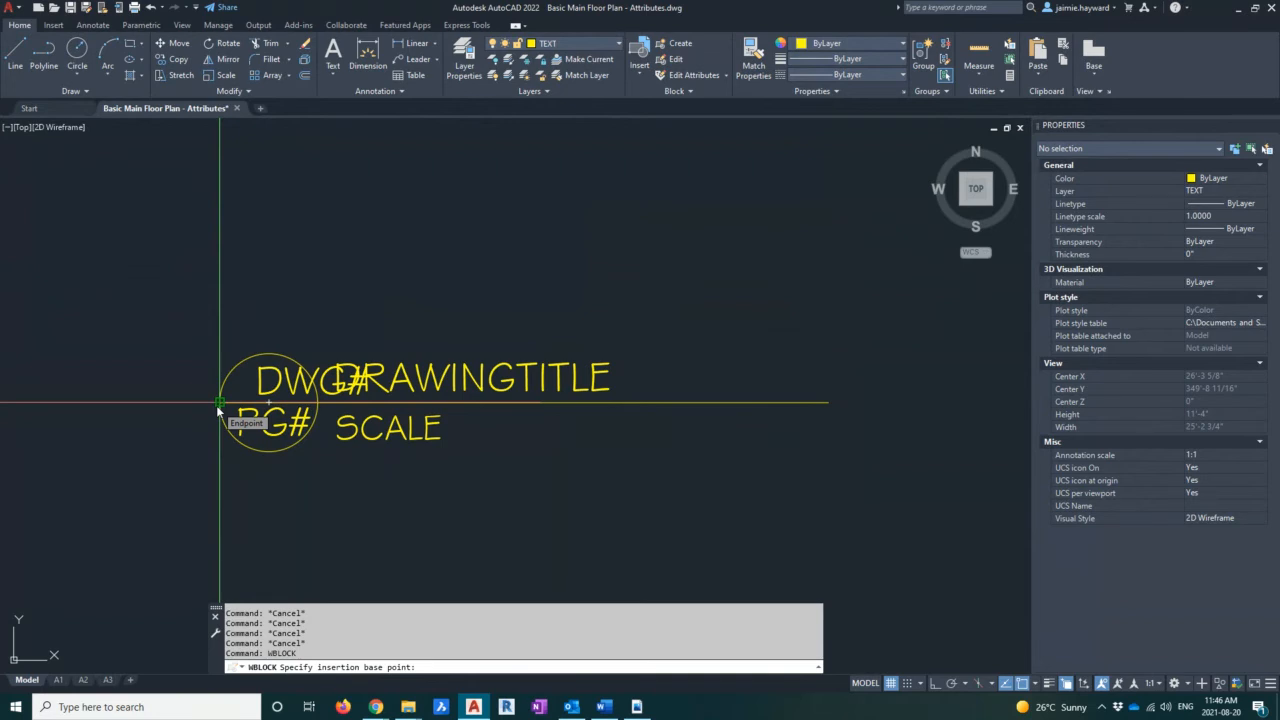
click(219, 404)
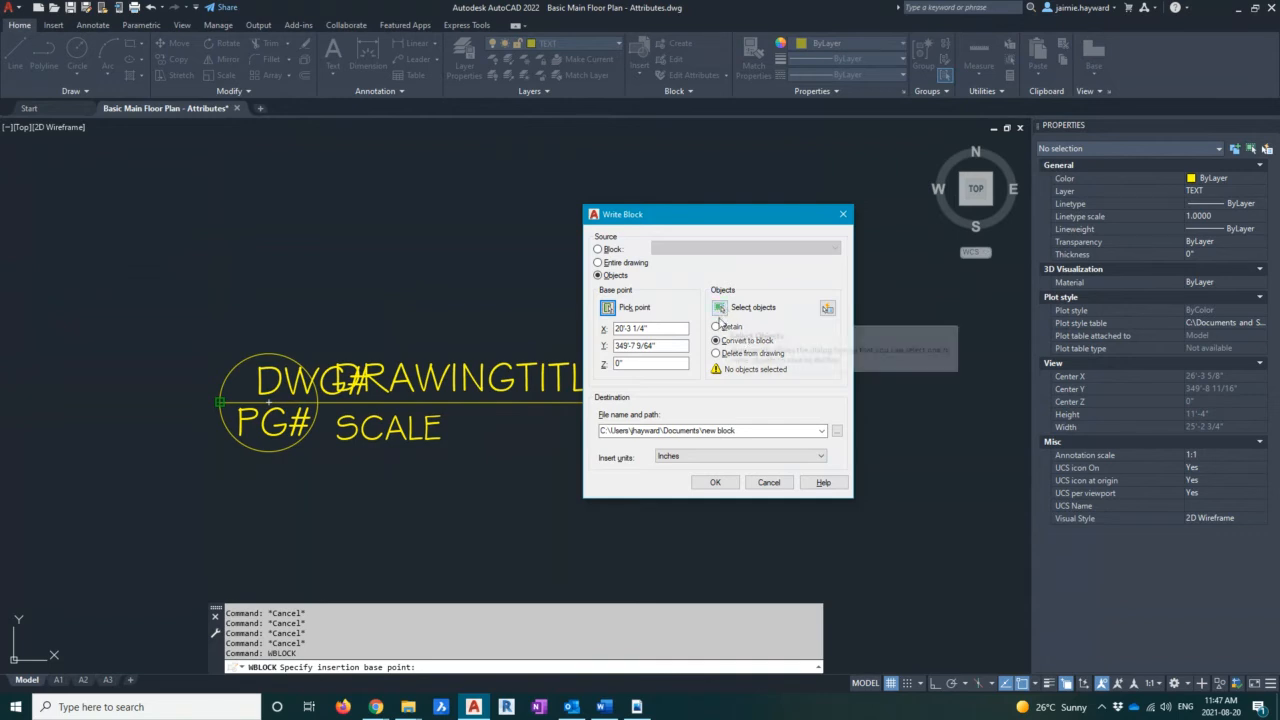
Select the circle, the line and the DWG#, PG#, DRAWINGTITLE and SCALE attributes as the block's objects
click(728, 308)
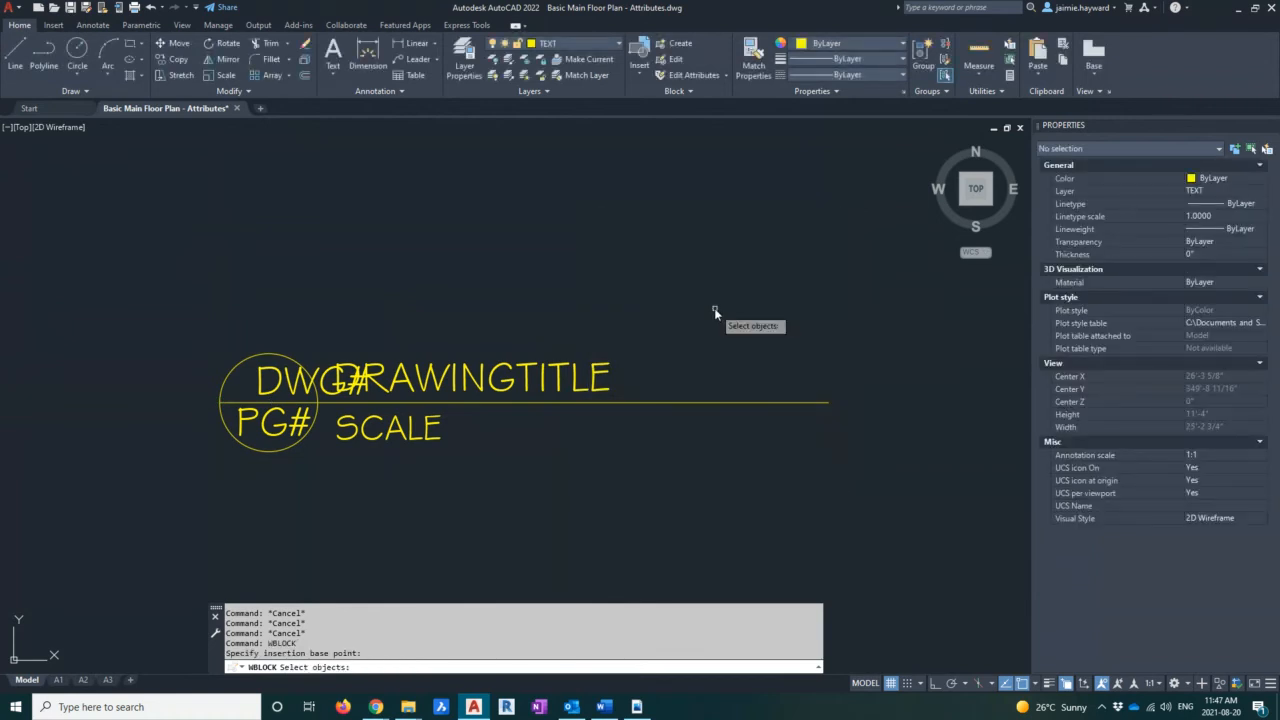
click(885, 493)
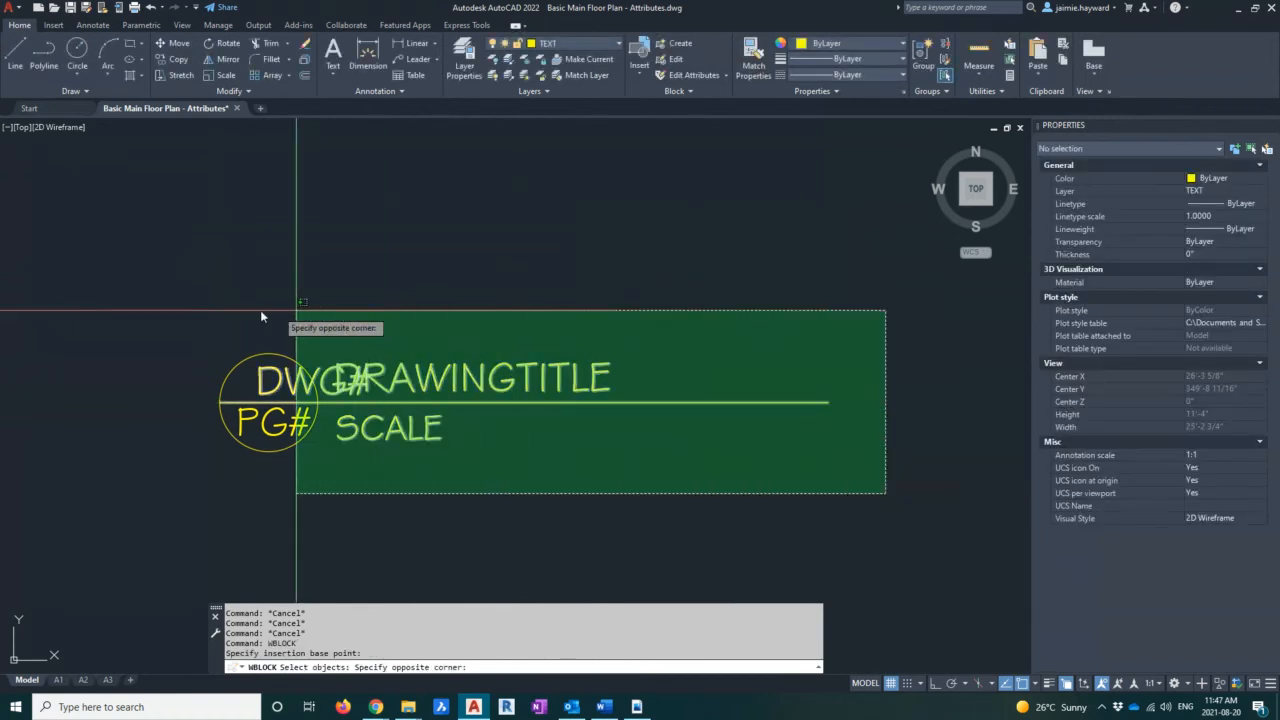
click(192, 268)
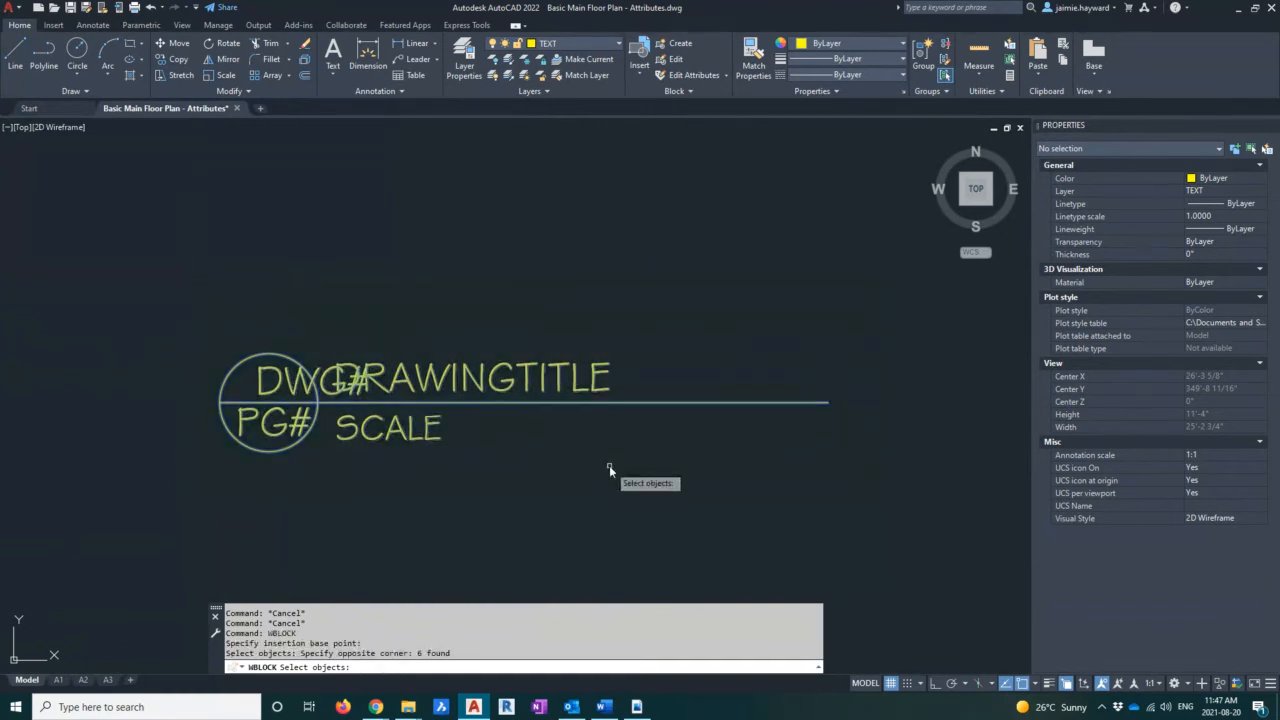
key(Return)
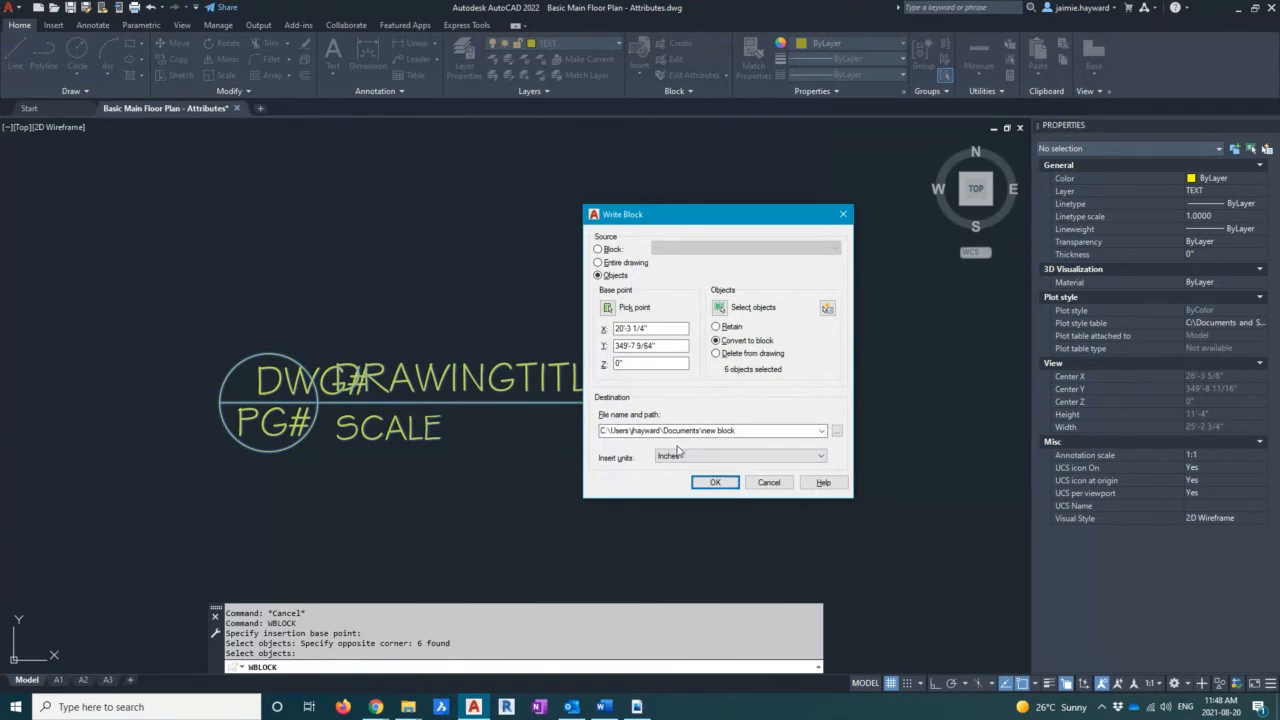
Set the block file's destination to new block.dwg in E:\Humber\Student Help & Drop In Support\SUMMER2021
click(837, 432)
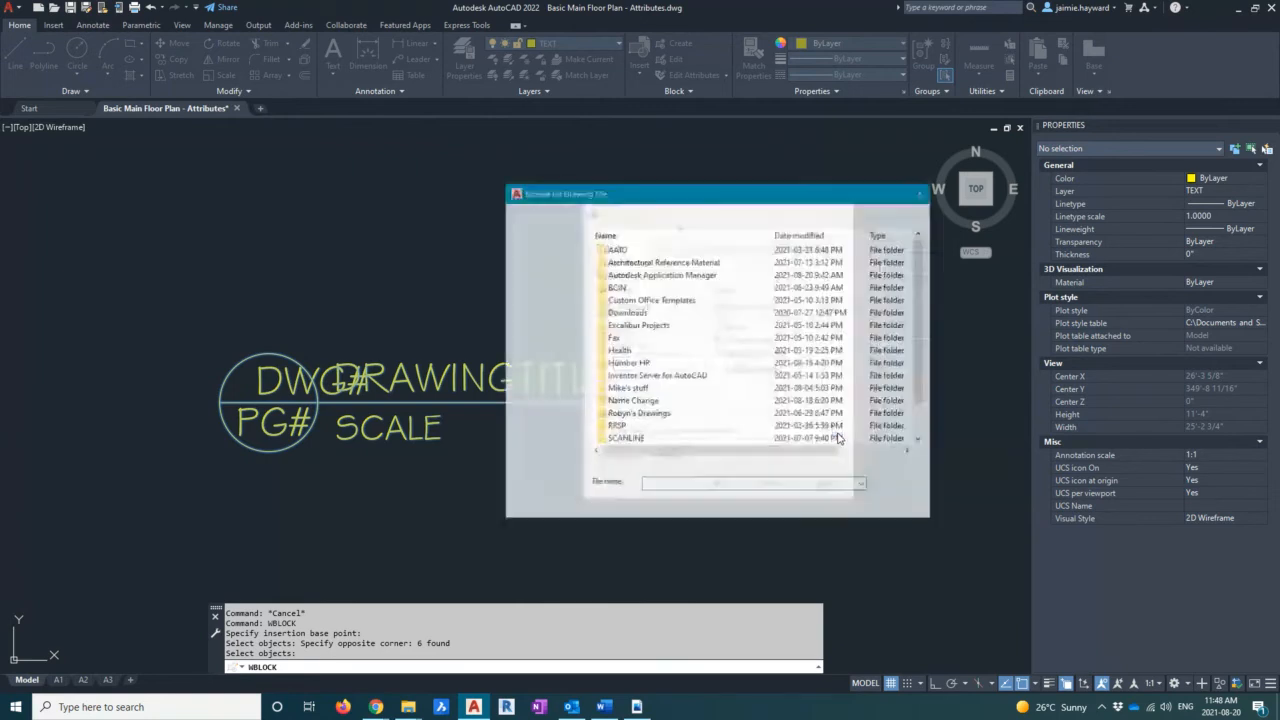
click(636, 215)
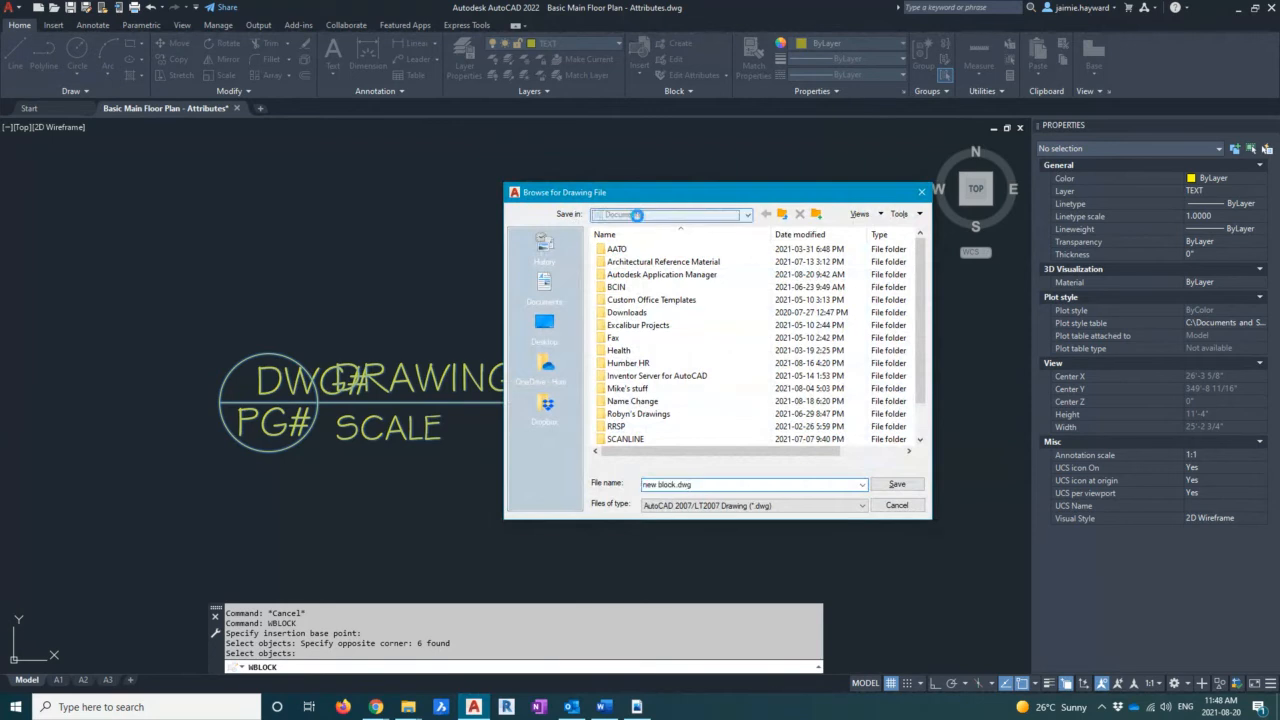
click(636, 215)
click(650, 313)
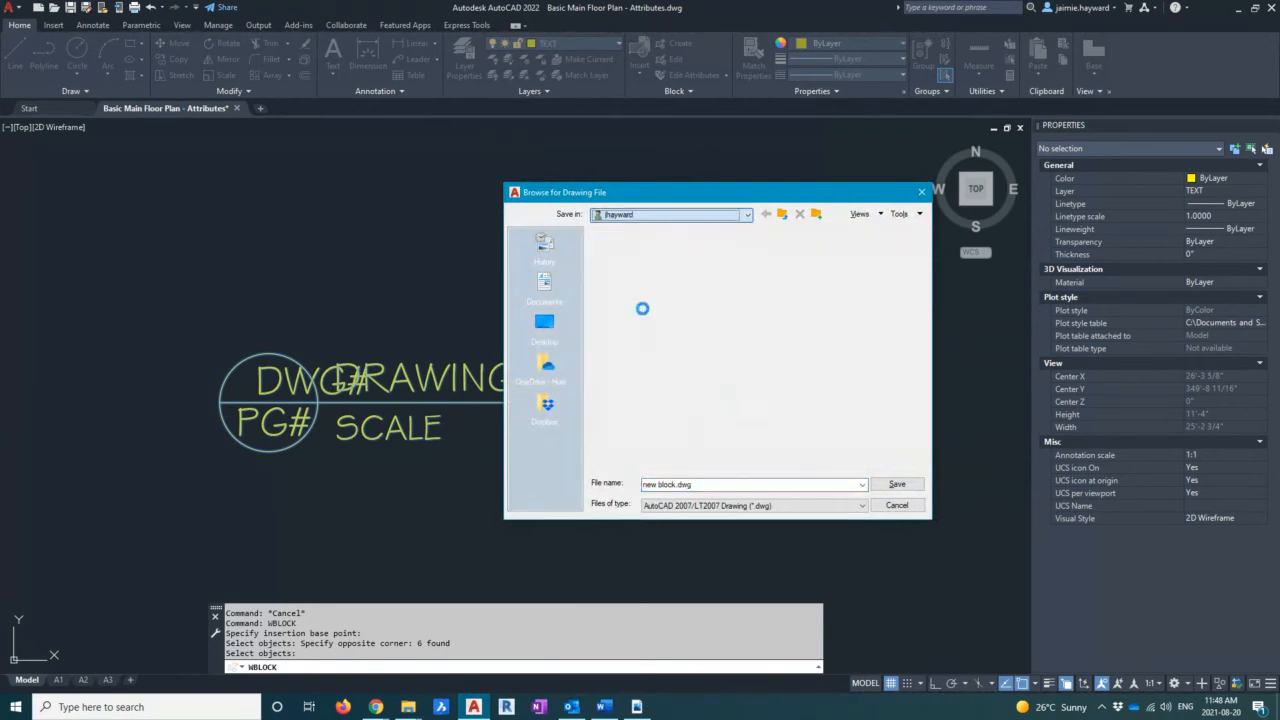
click(645, 214)
click(632, 288)
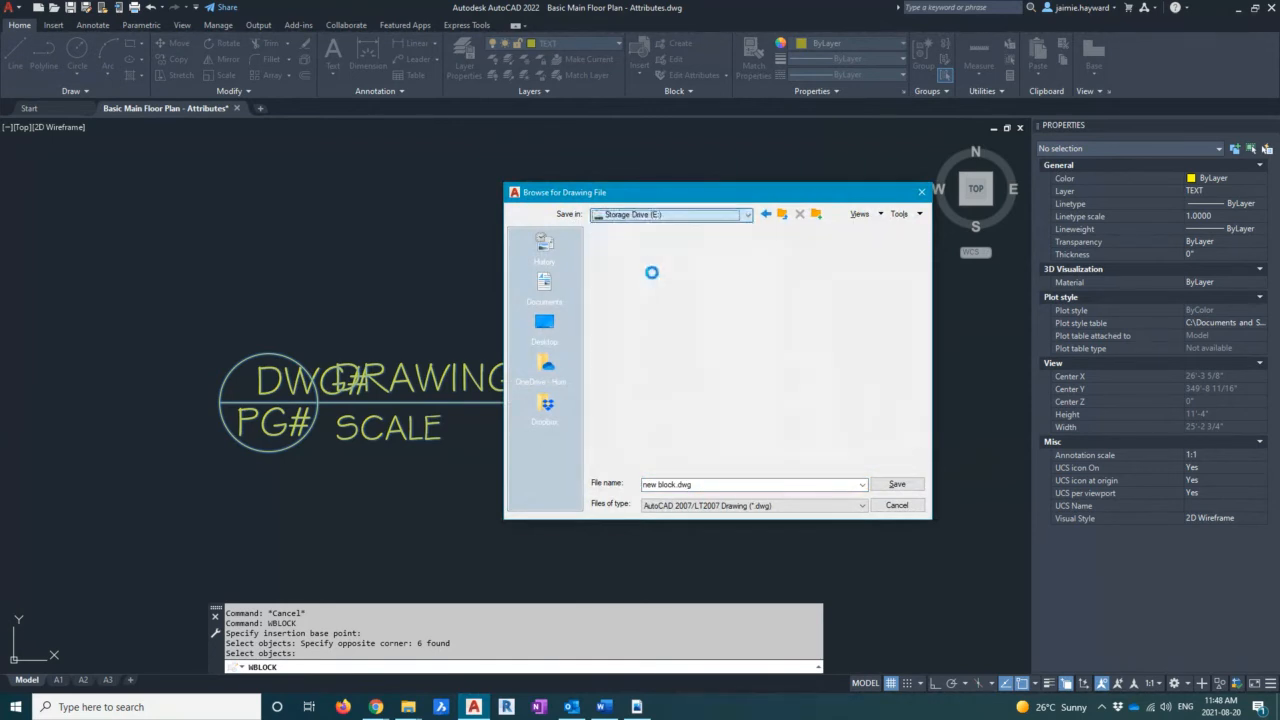
double_click(621, 274)
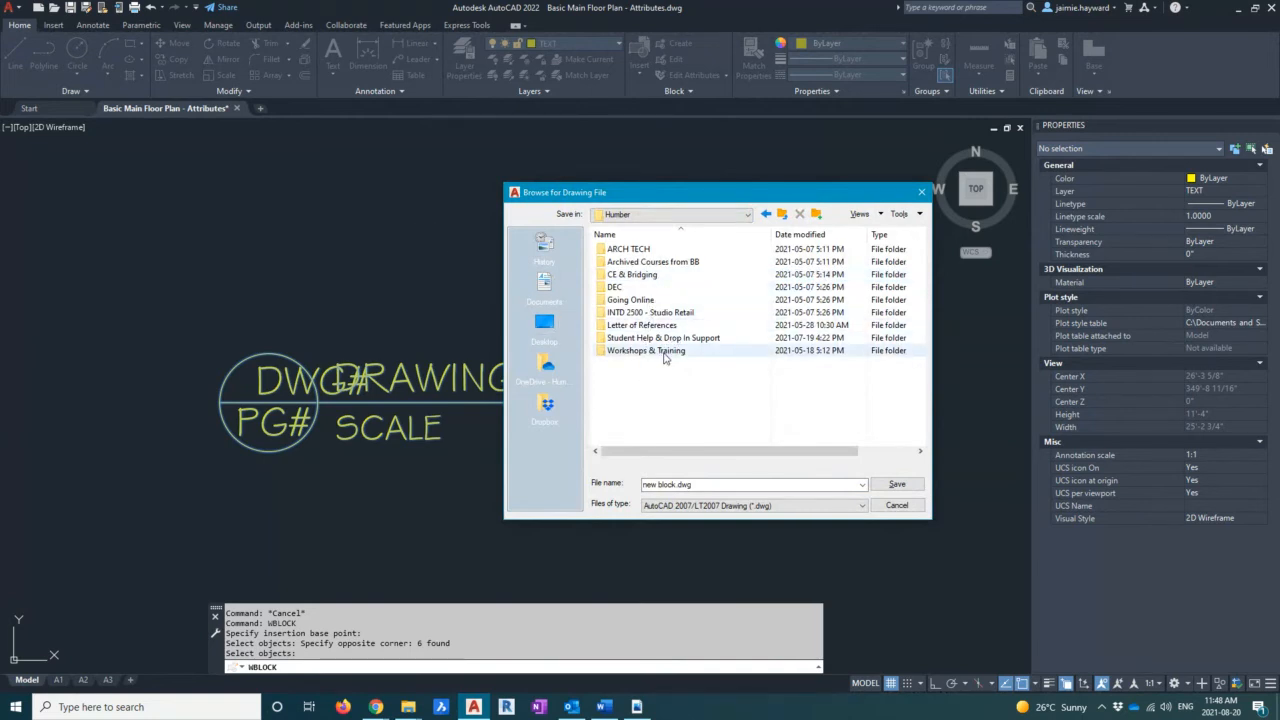
double_click(645, 338)
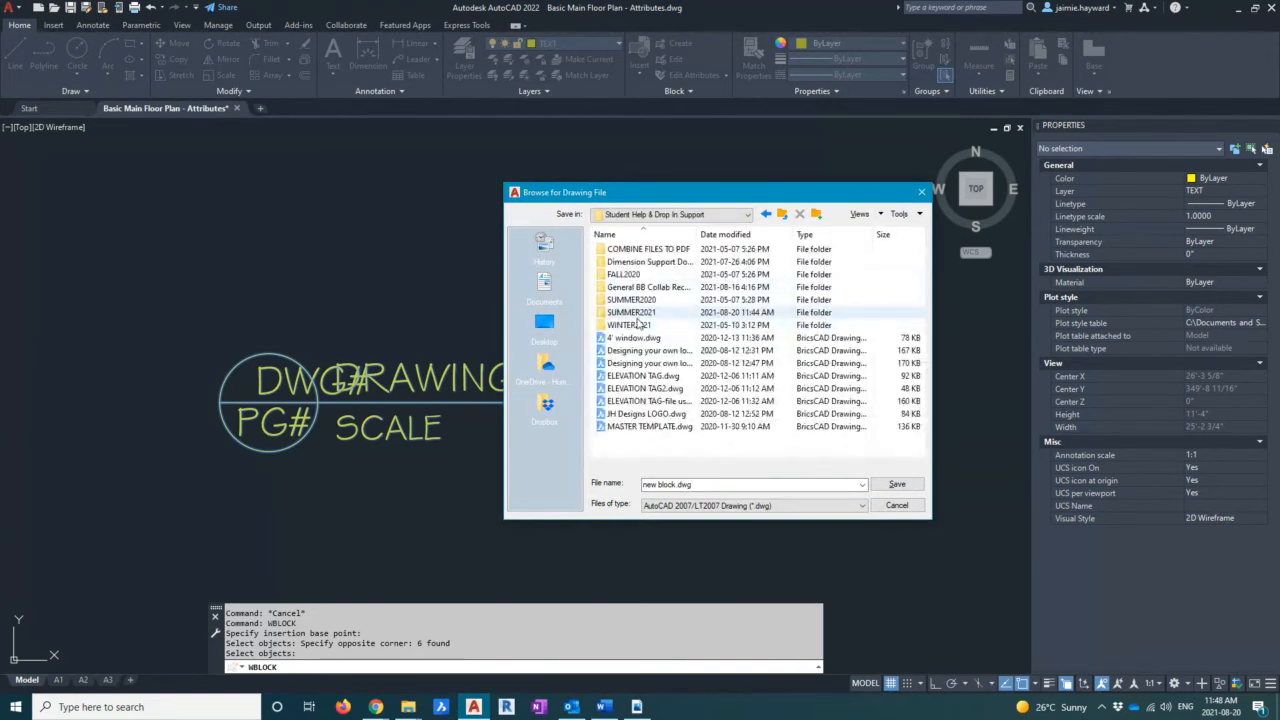
double_click(634, 312)
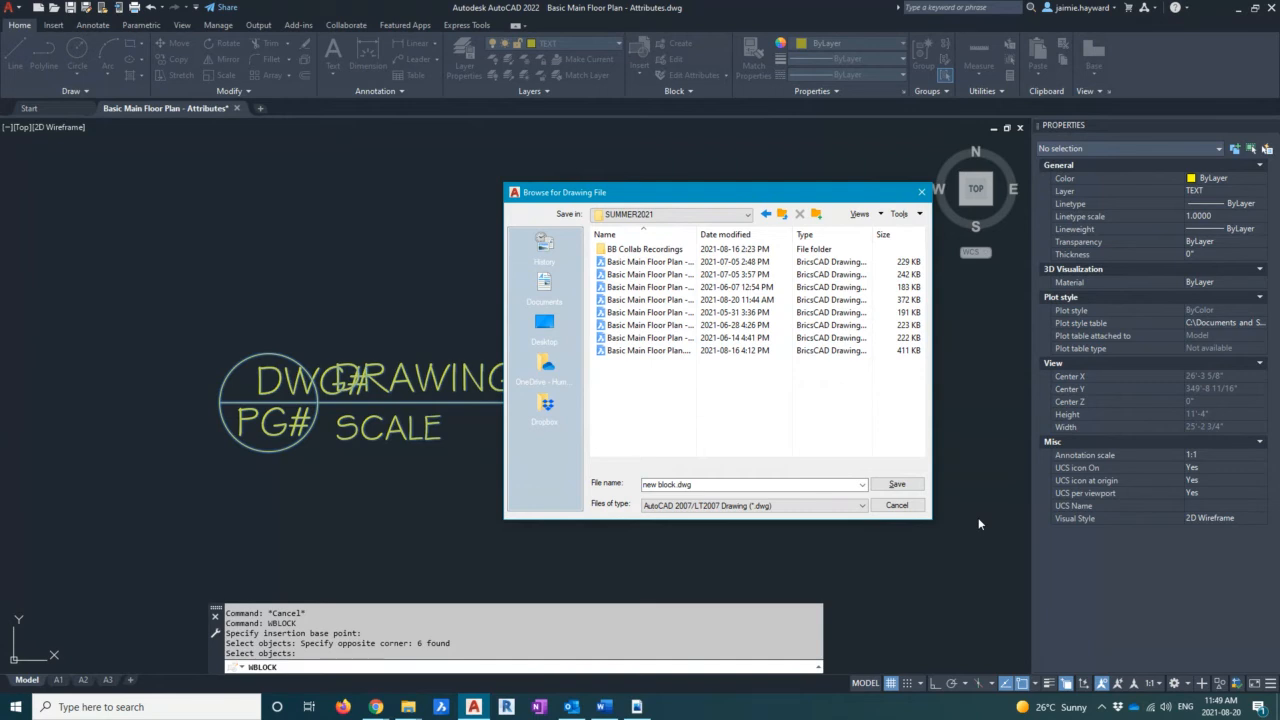
click(896, 484)
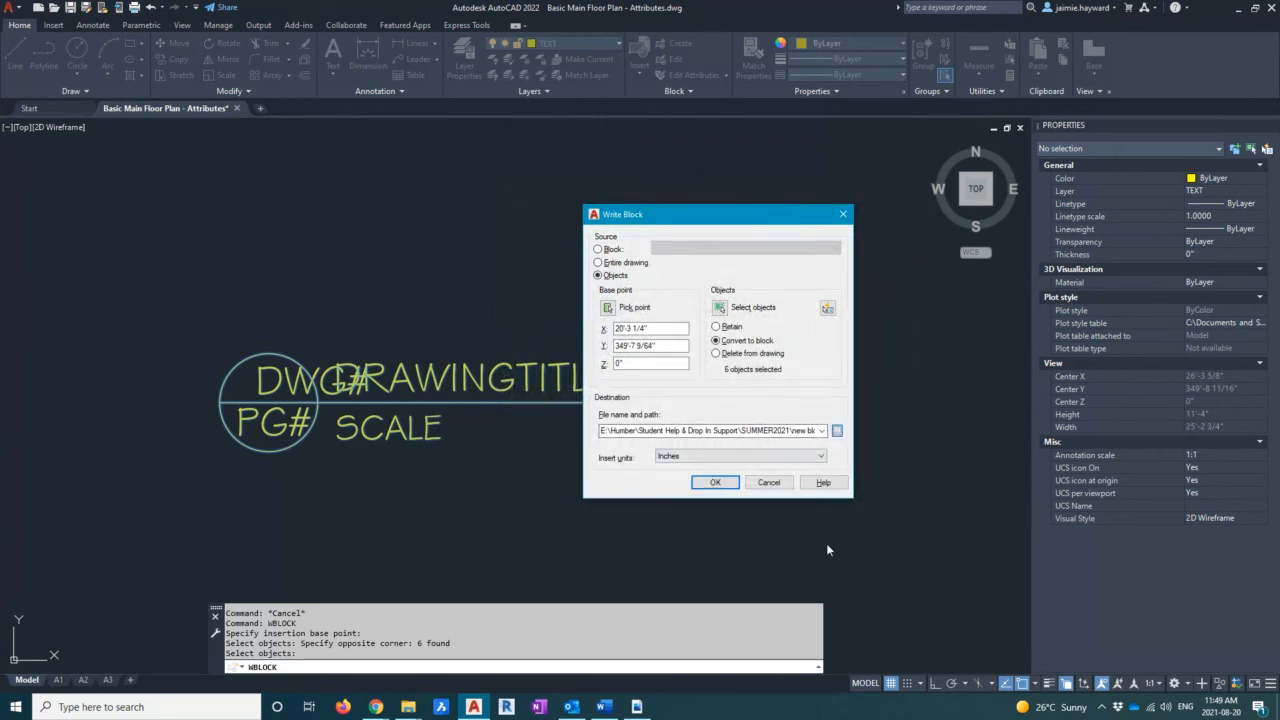
Rename the destination block file VIEW TITLE in the SUMMER2021 folder and write out the block
click(837, 430)
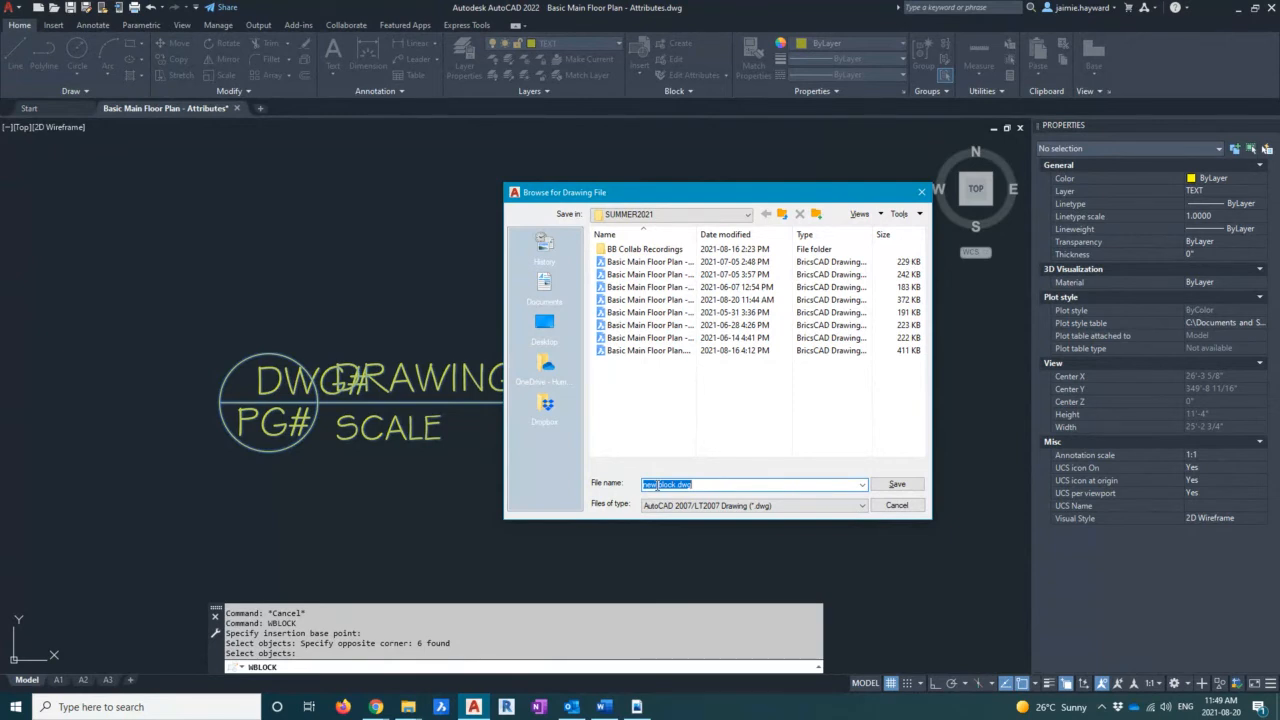
text(VIEW TITLE)
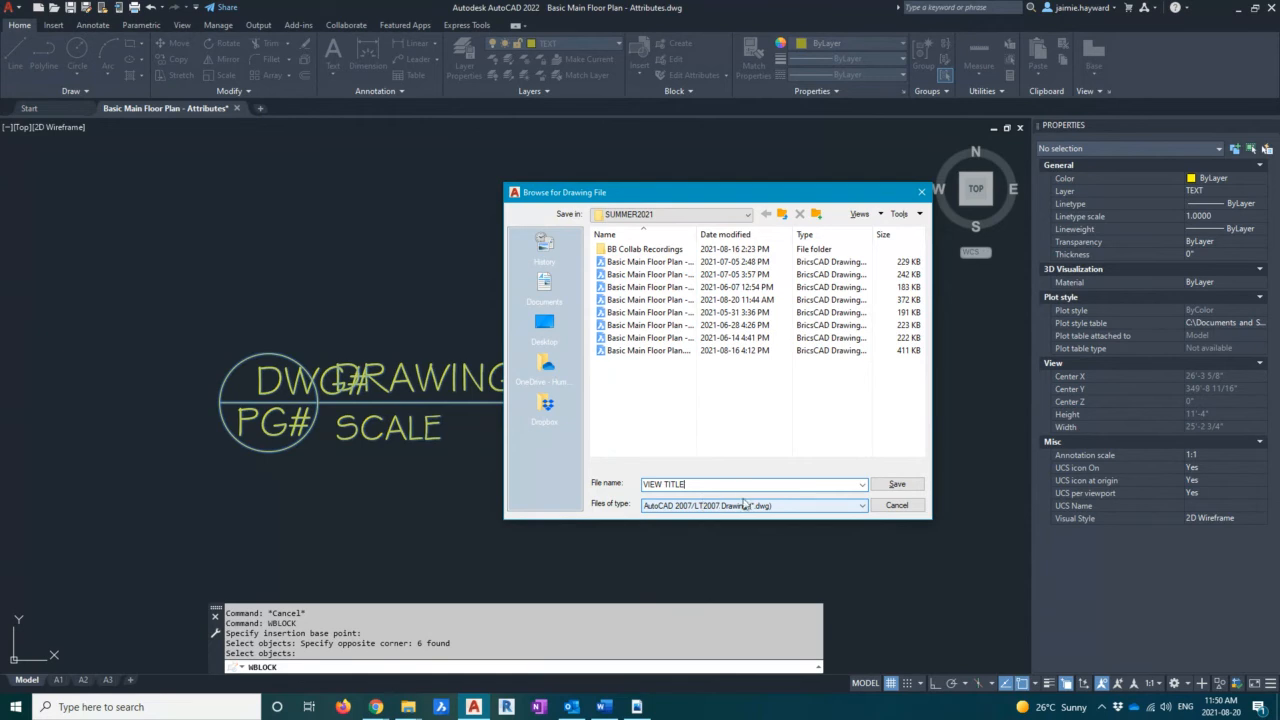
click(725, 483)
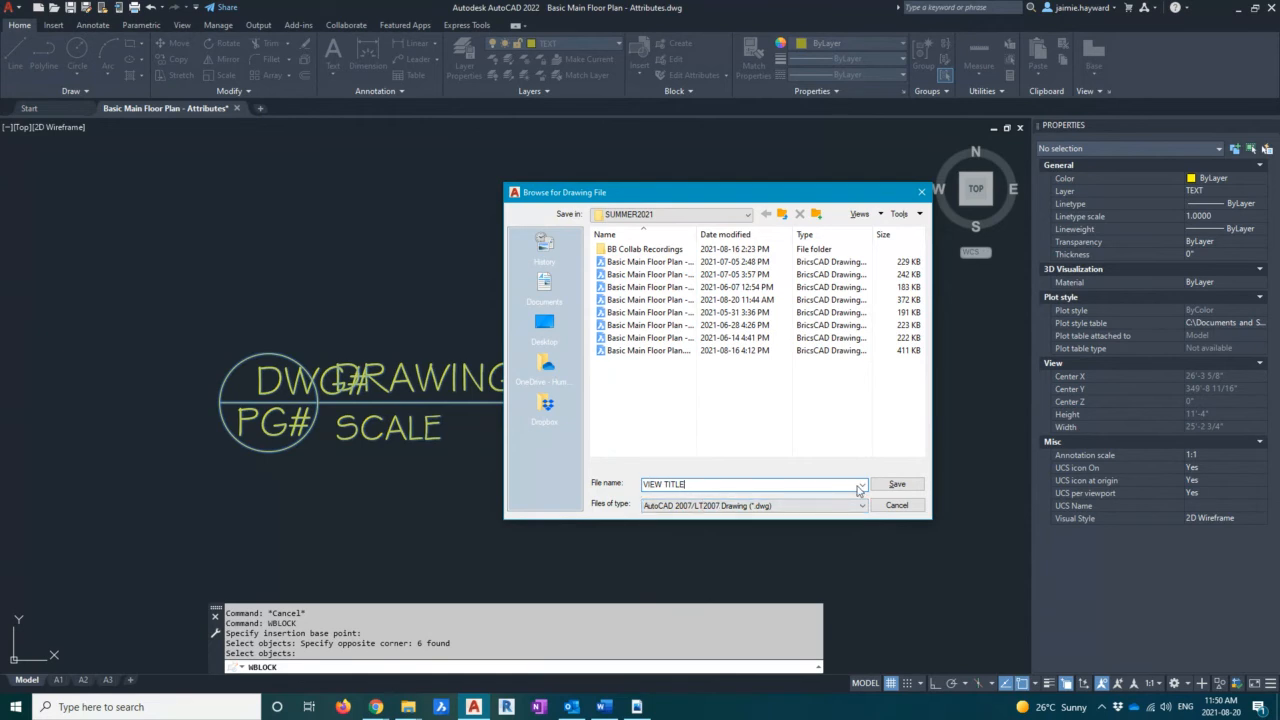
click(897, 484)
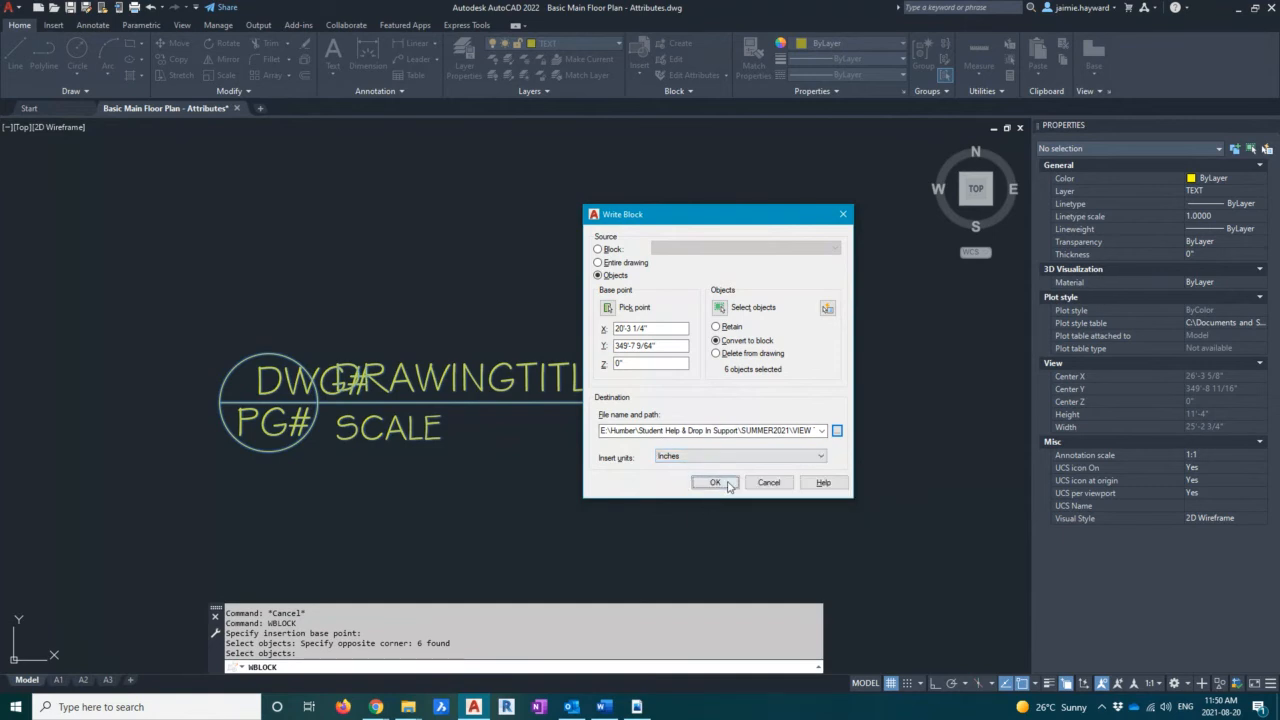
click(715, 483)
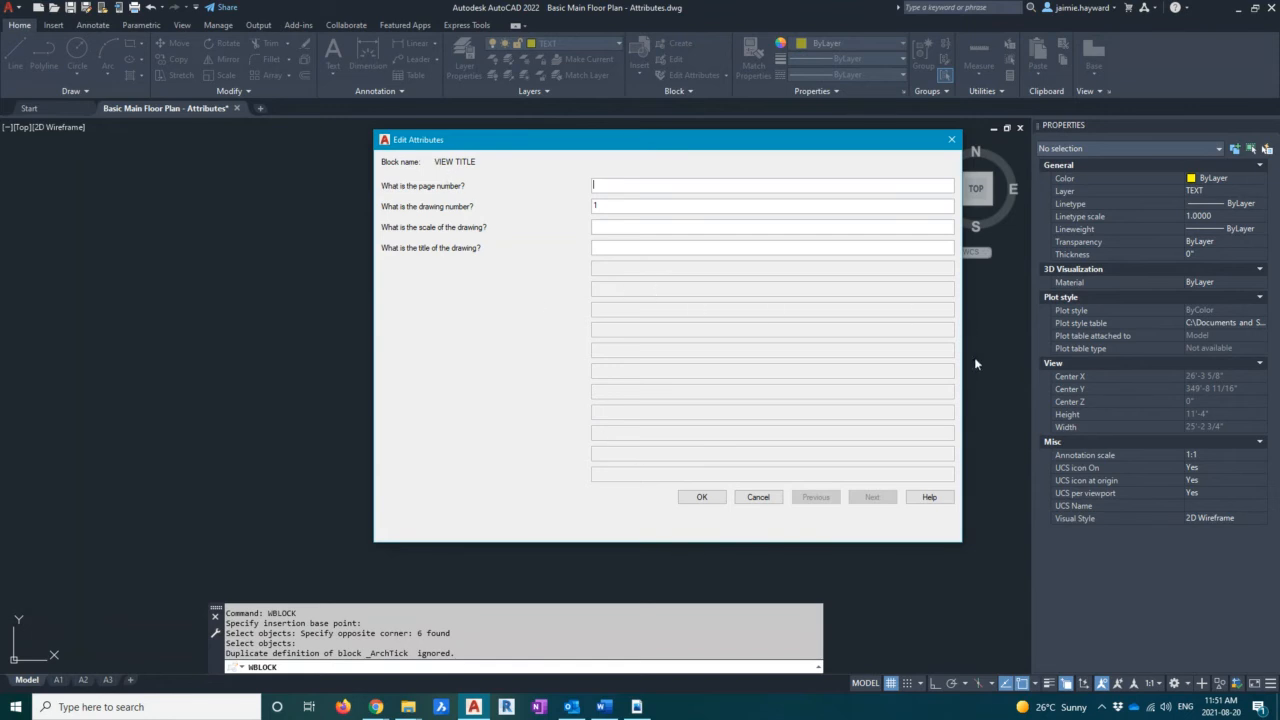
Enter A-1 as the page number and 1 as the drawing number for the VIEW TITLE block
drag(961, 352, 676, 349)
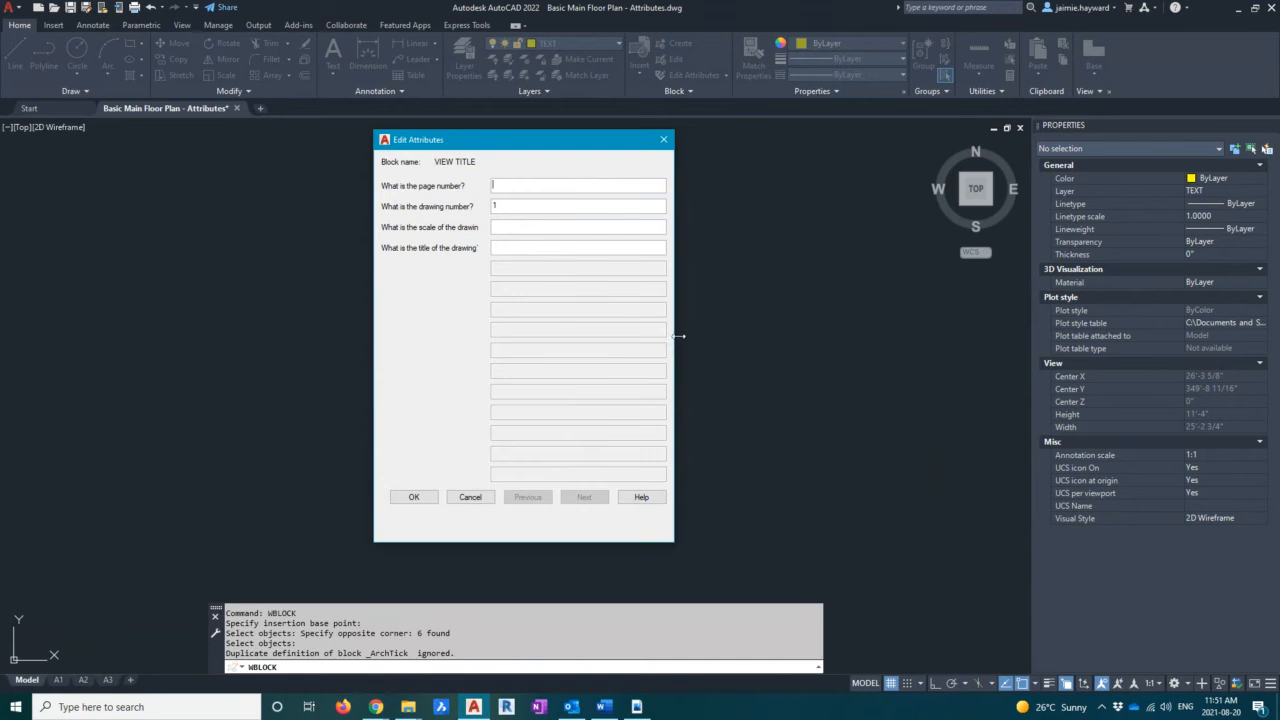
drag(674, 356, 958, 340)
drag(606, 140, 474, 155)
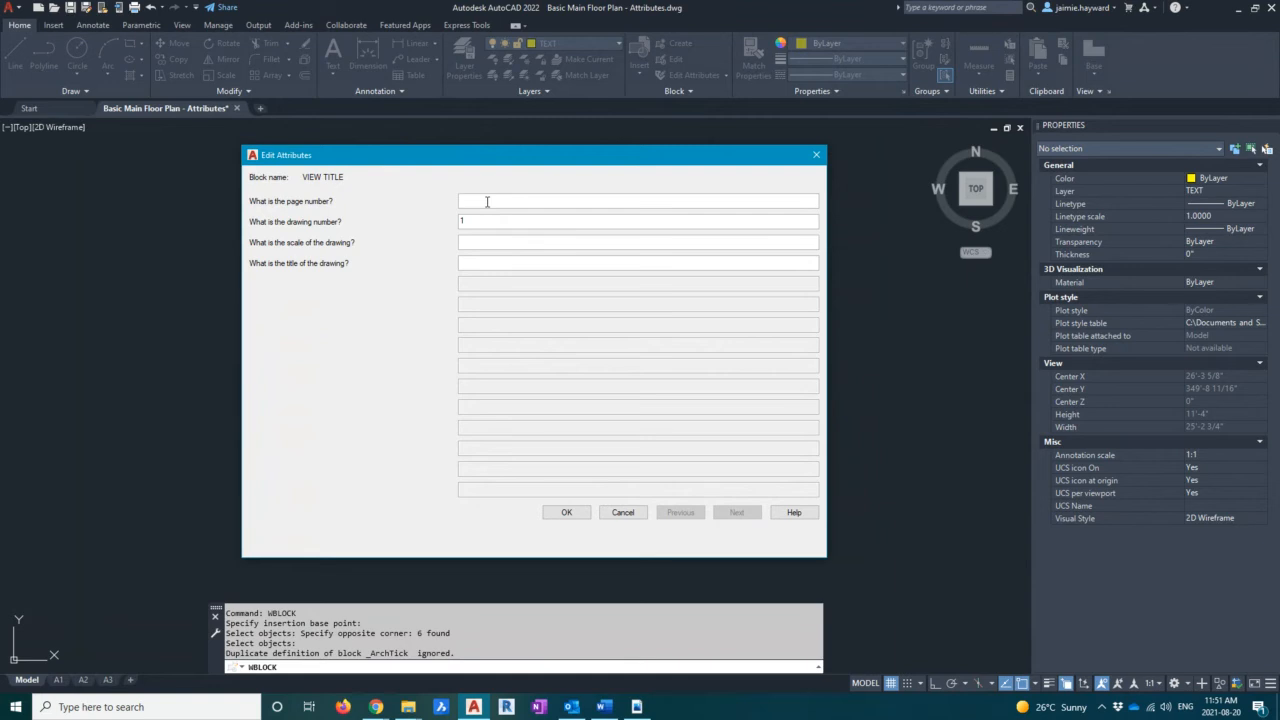
text(a)
text(A-1)
click(486, 240)
click(463, 221)
text(1)
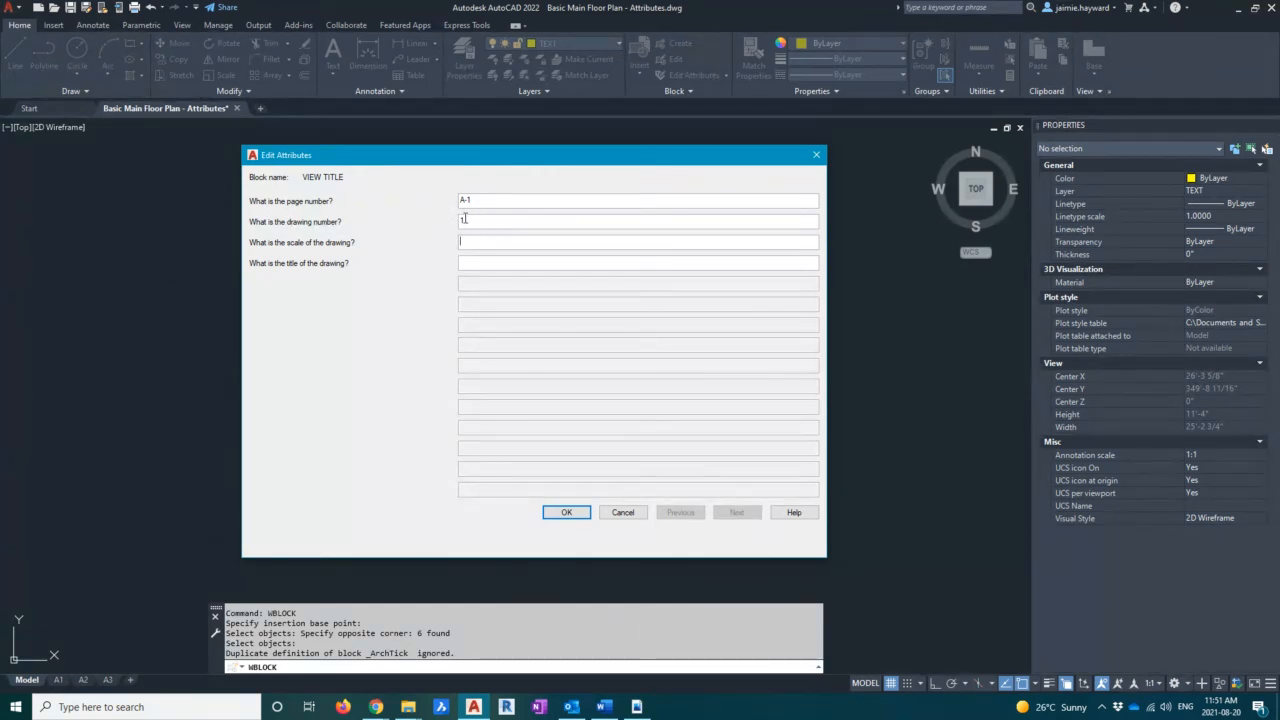
Enter the scale 1/4" = 1'-0" and the title BASEMENT FLOOR PLAN, and accept the attribute values
click(468, 241)
text(1/4"= 1'-0")
click(476, 242)
click(470, 262)
text(BASEMENT FLOOR PLAN)
click(567, 512)
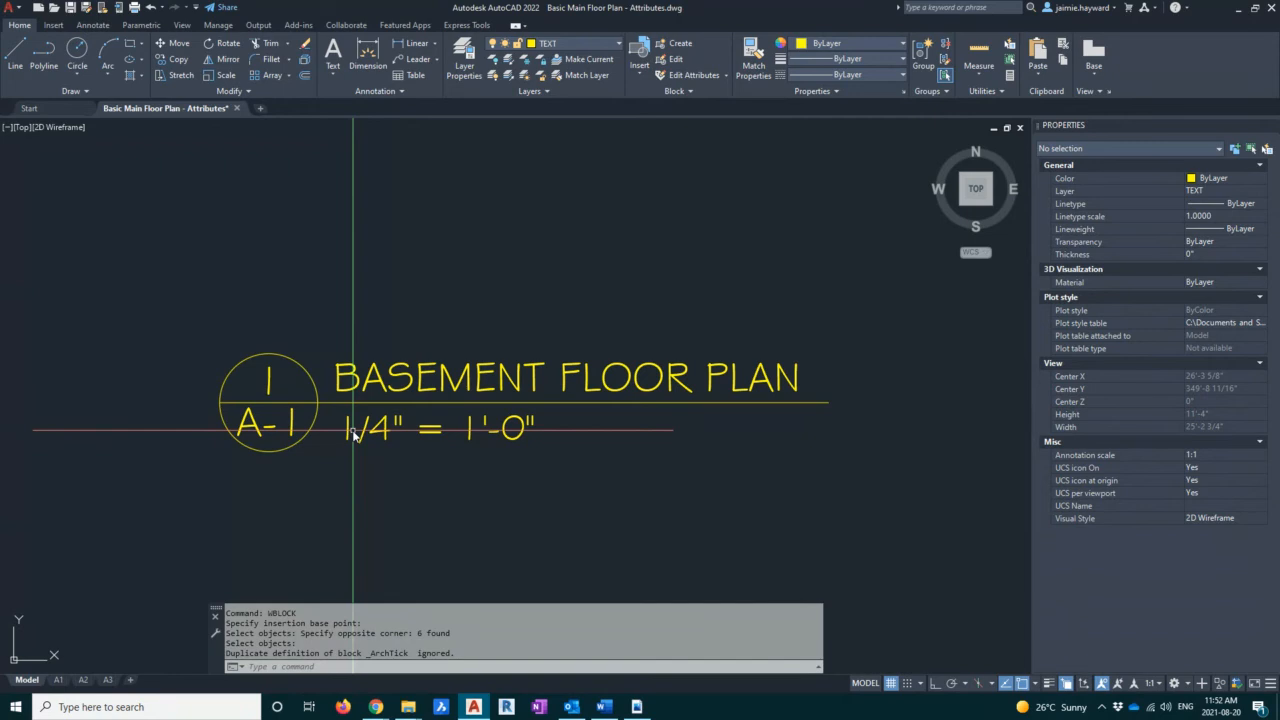
Select the title block and reposition it by its base-point grip, ending slightly left of where it started
click(446, 222)
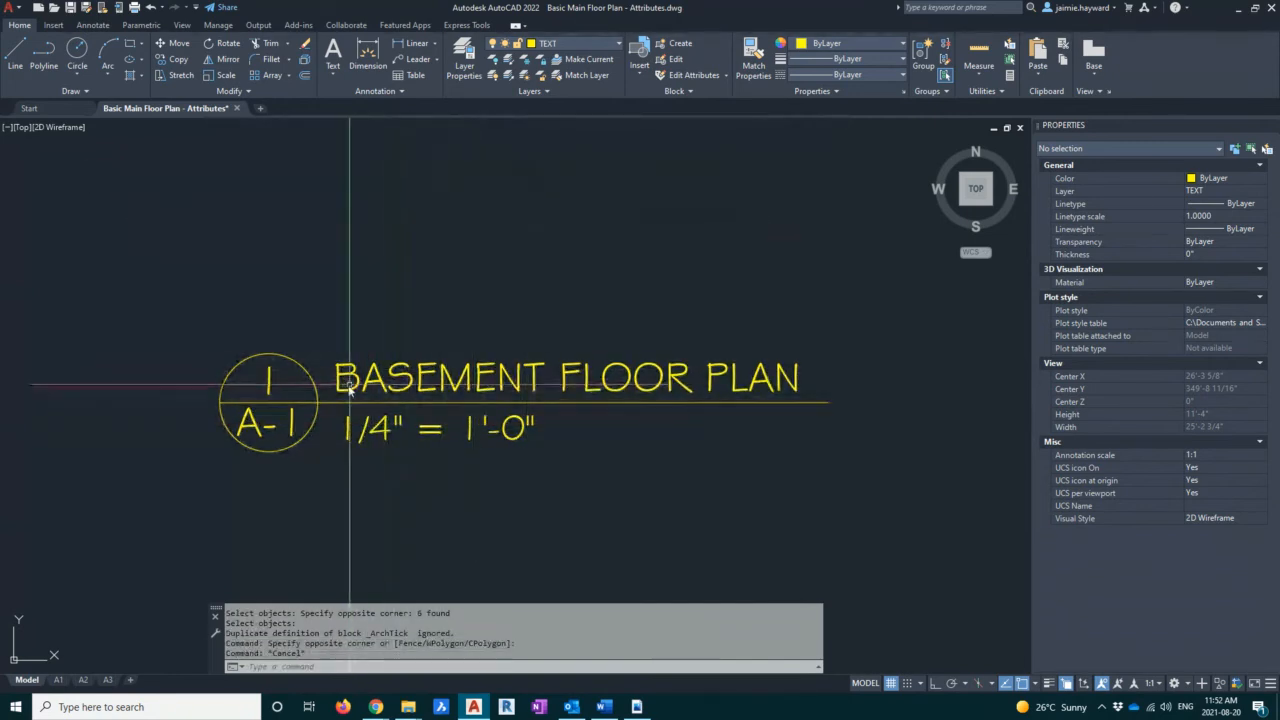
key(Escape)
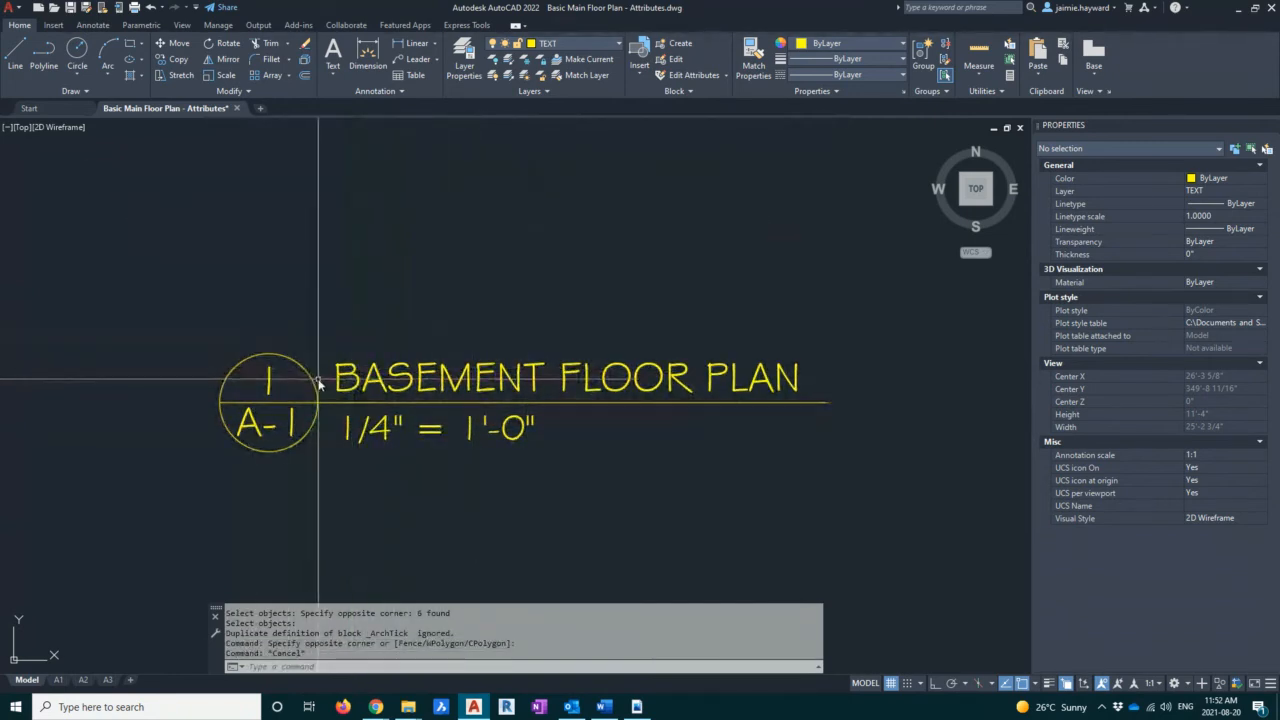
click(455, 450)
click(305, 350)
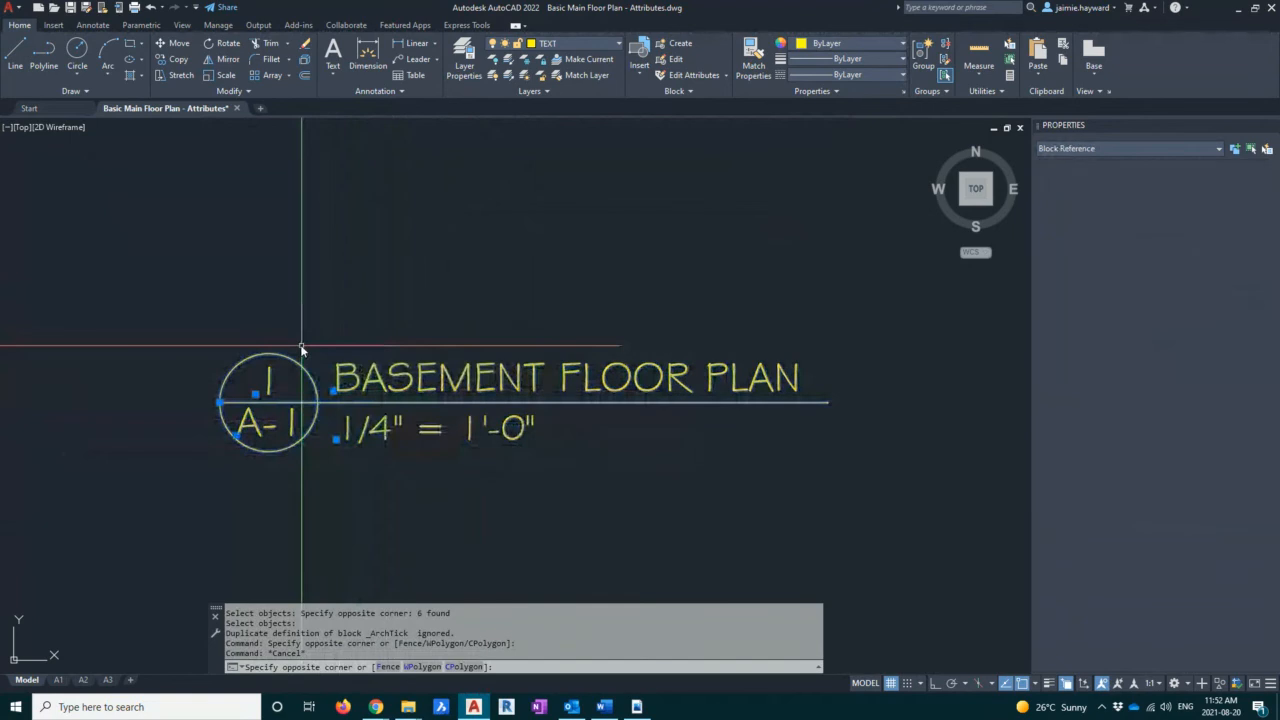
click(217, 404)
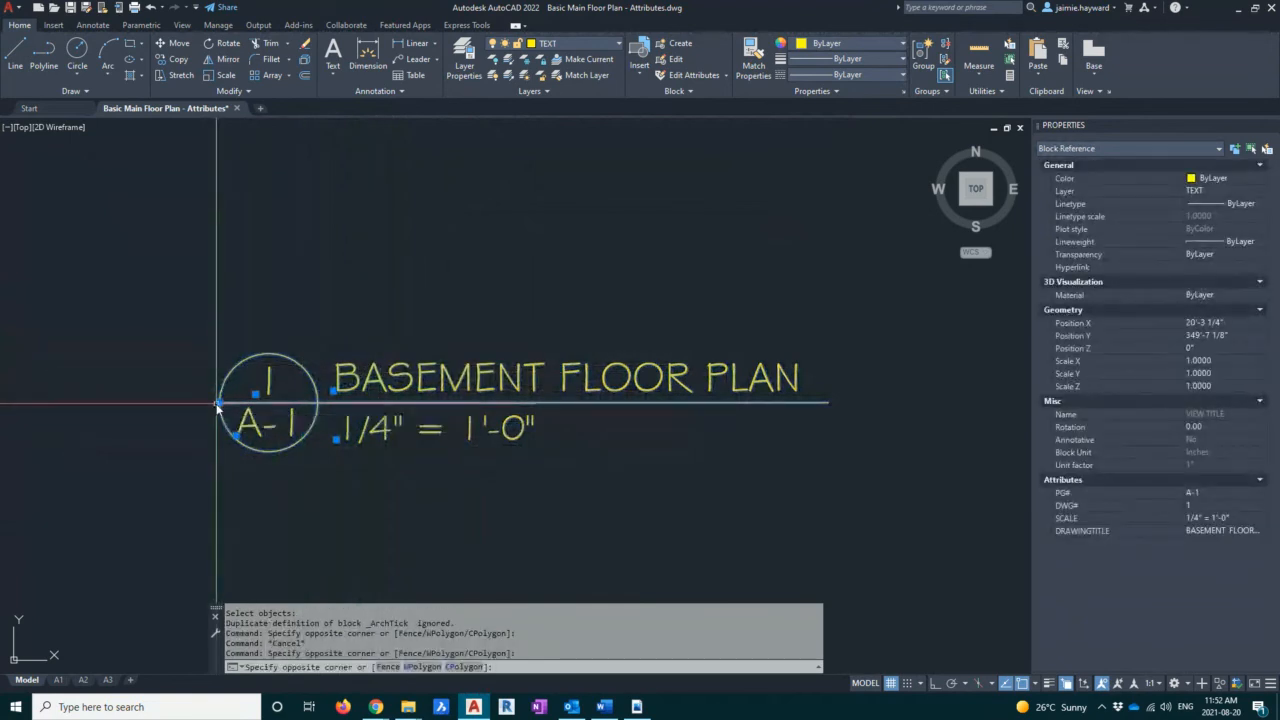
key(Escape)
click(217, 404)
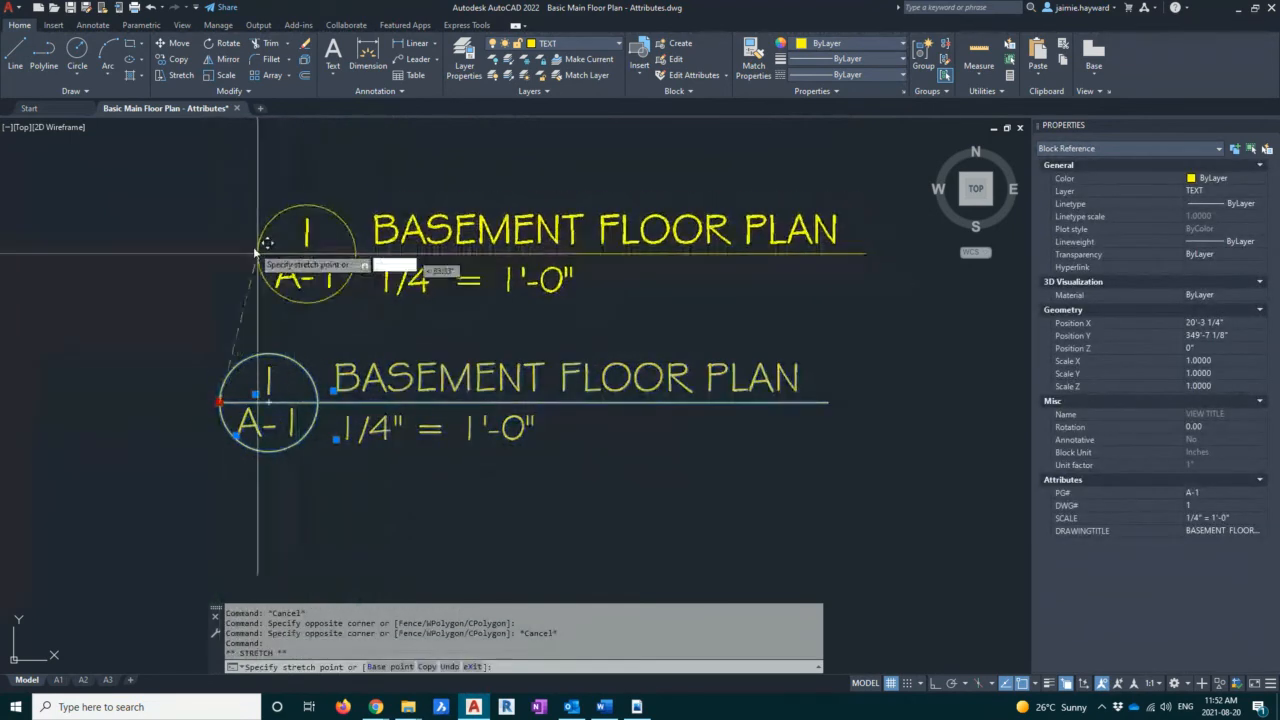
click(254, 246)
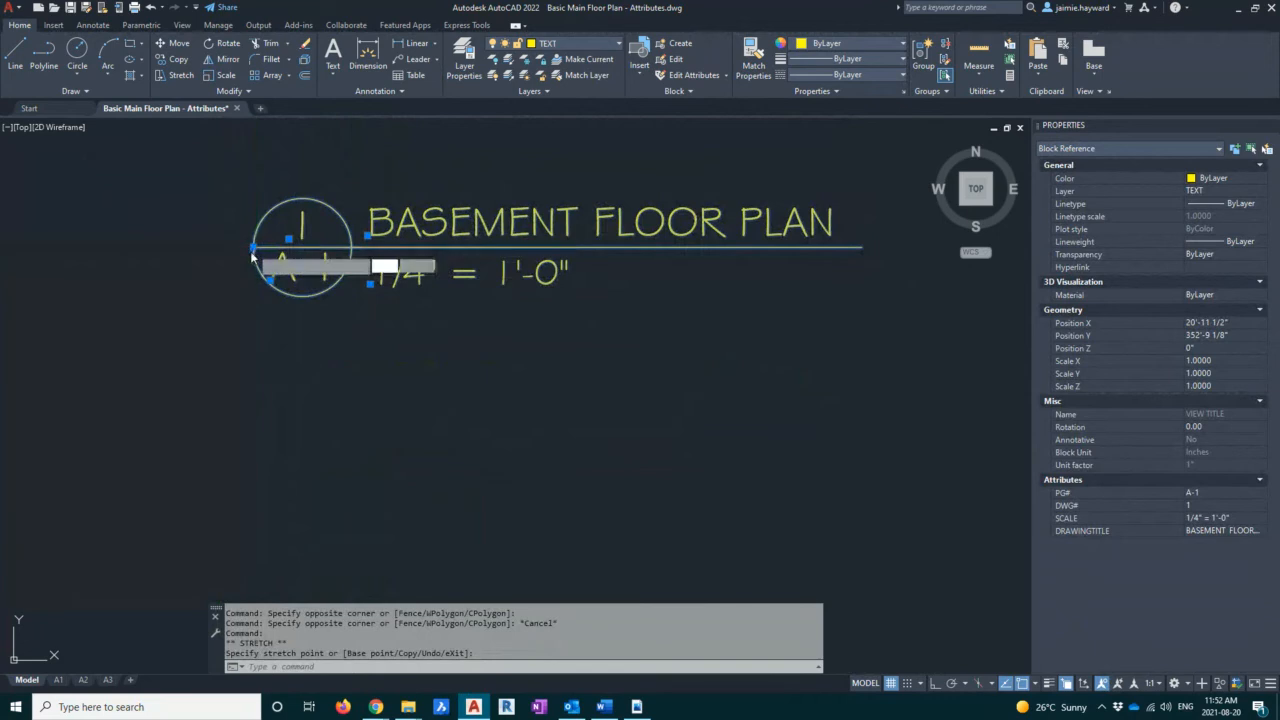
click(174, 404)
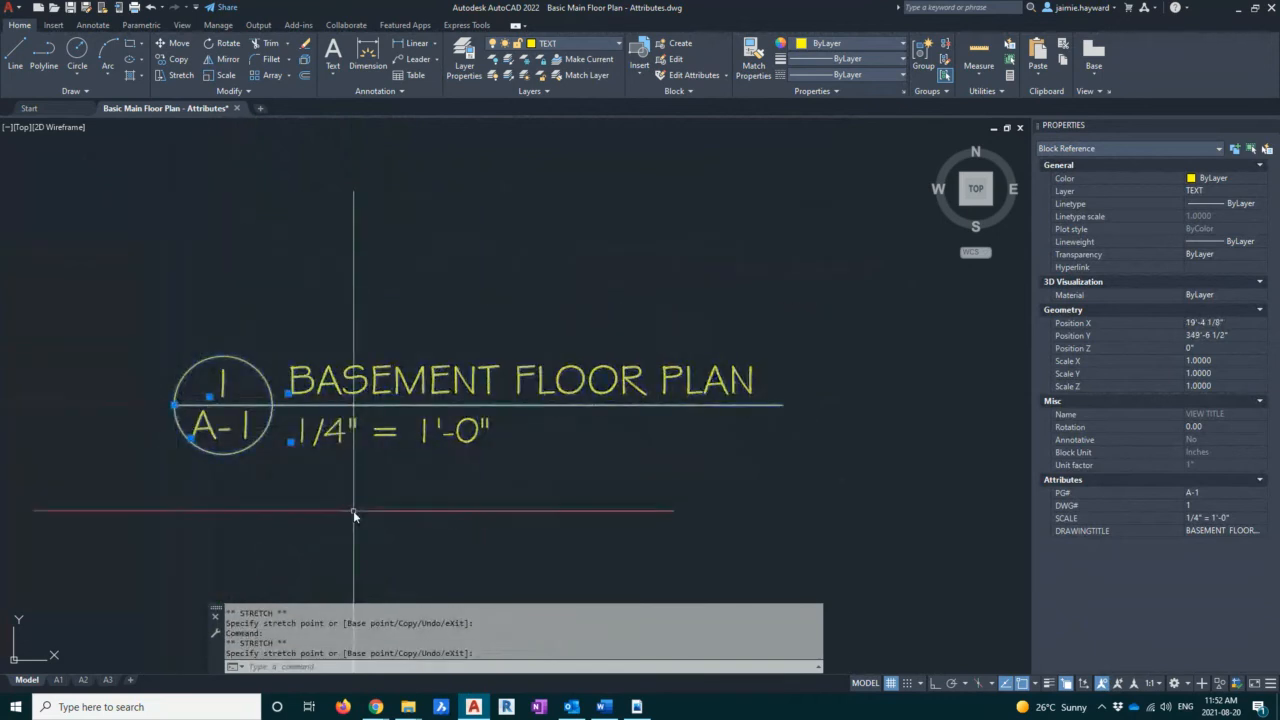
Try moving the drawing number and the title text separately by their attribute grips, undoing each move
click(210, 397)
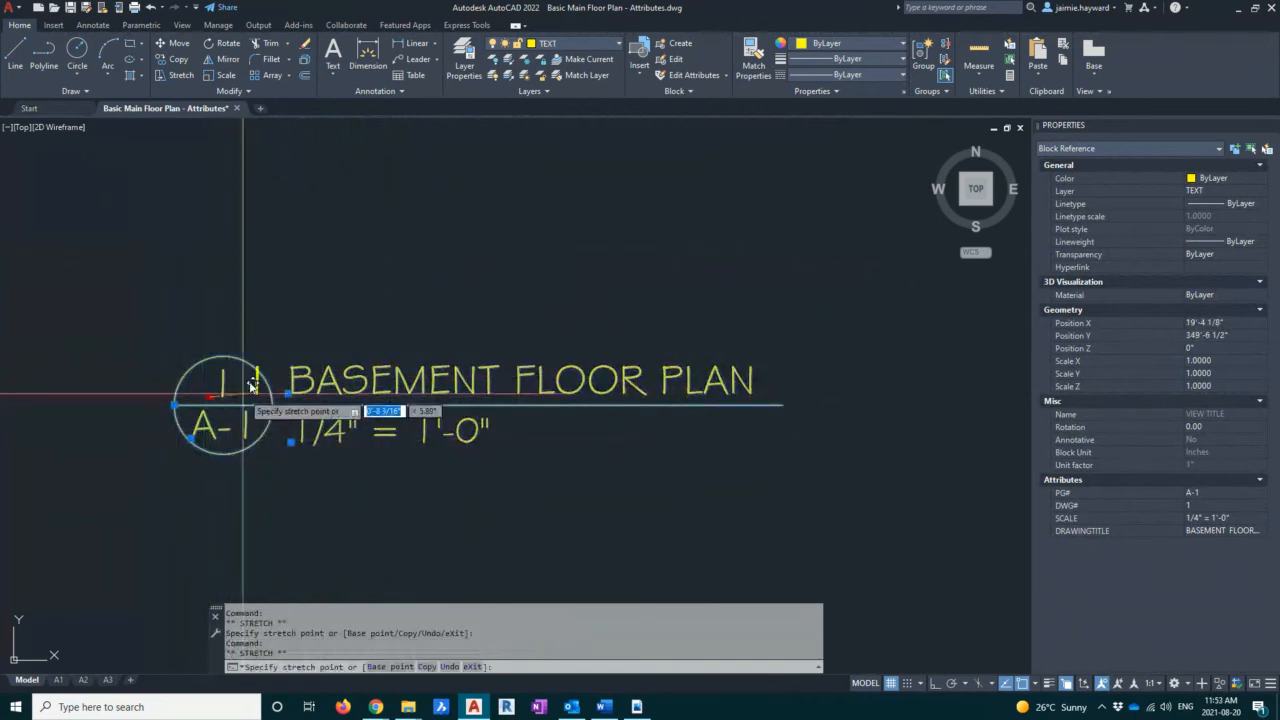
click(202, 336)
key(Escape)
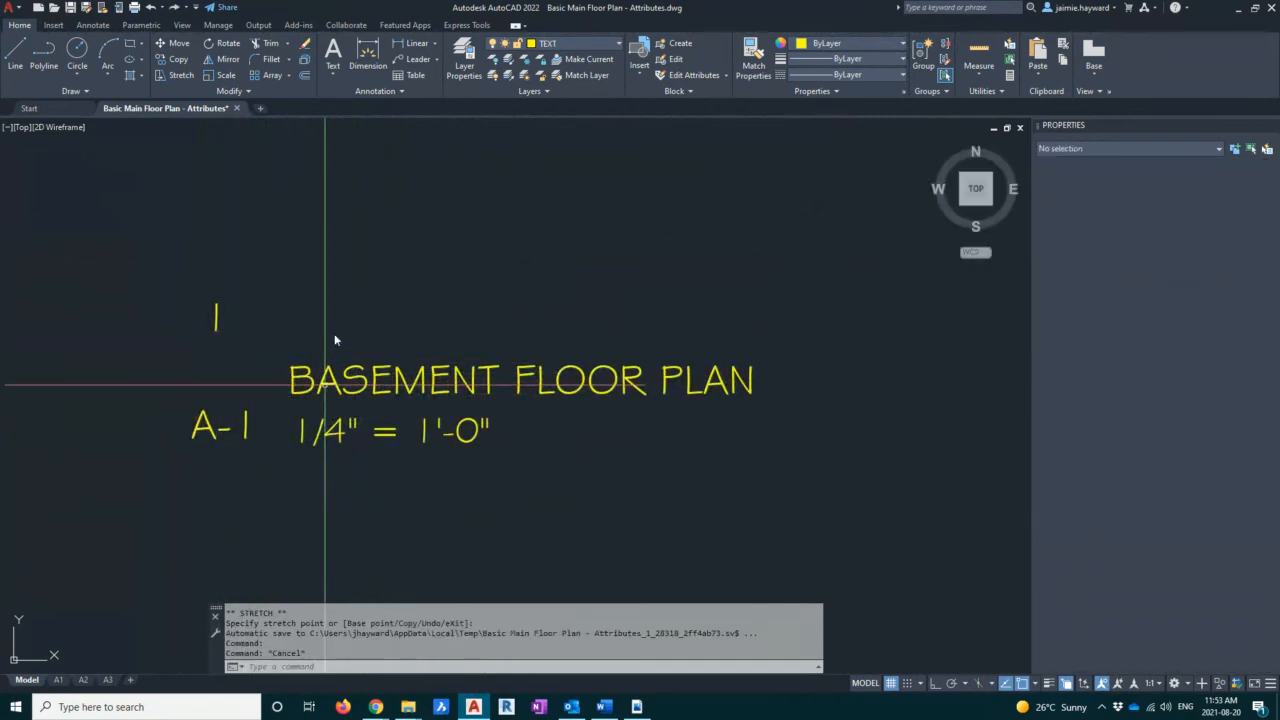
key(ctrl+z)
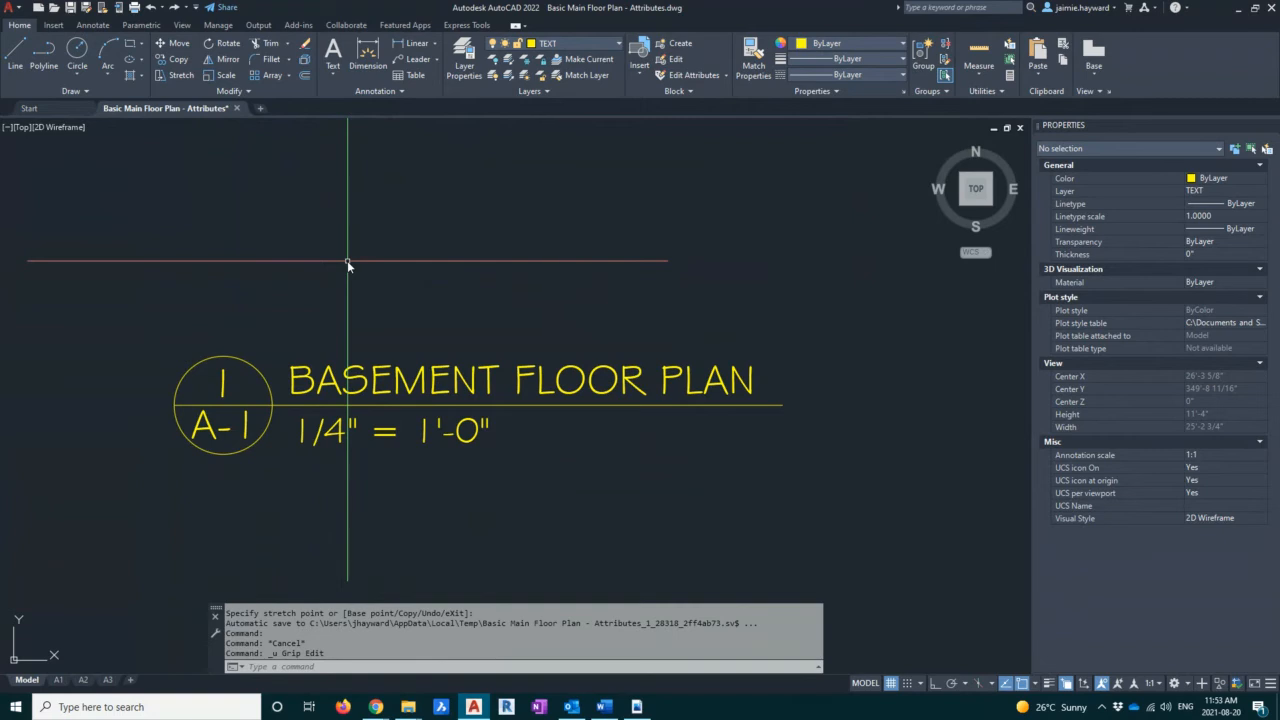
click(293, 382)
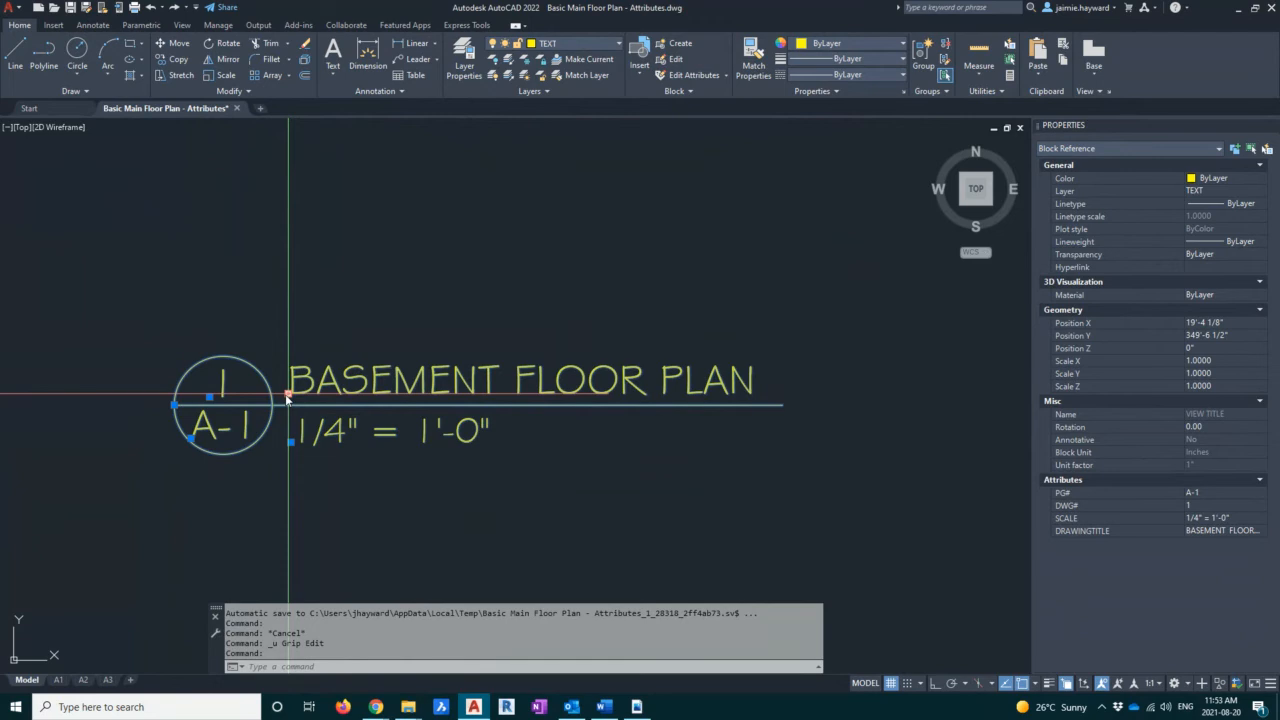
click(288, 396)
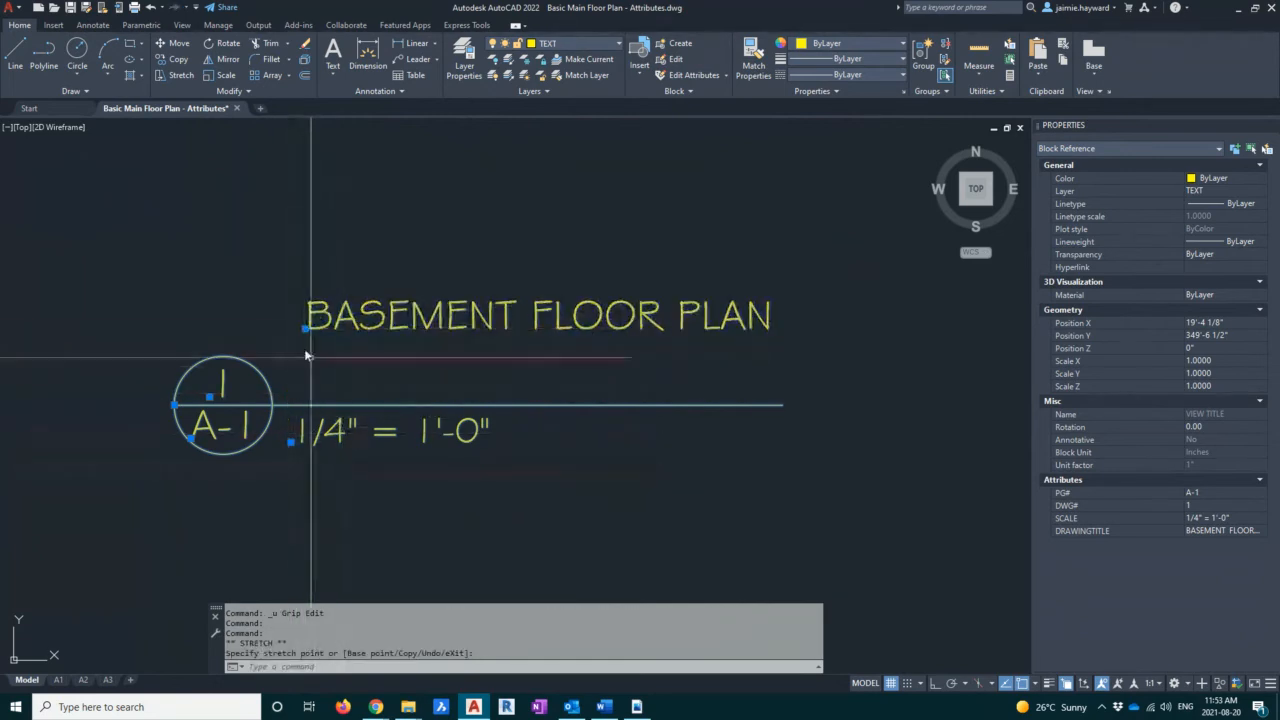
key(ctrl+z)
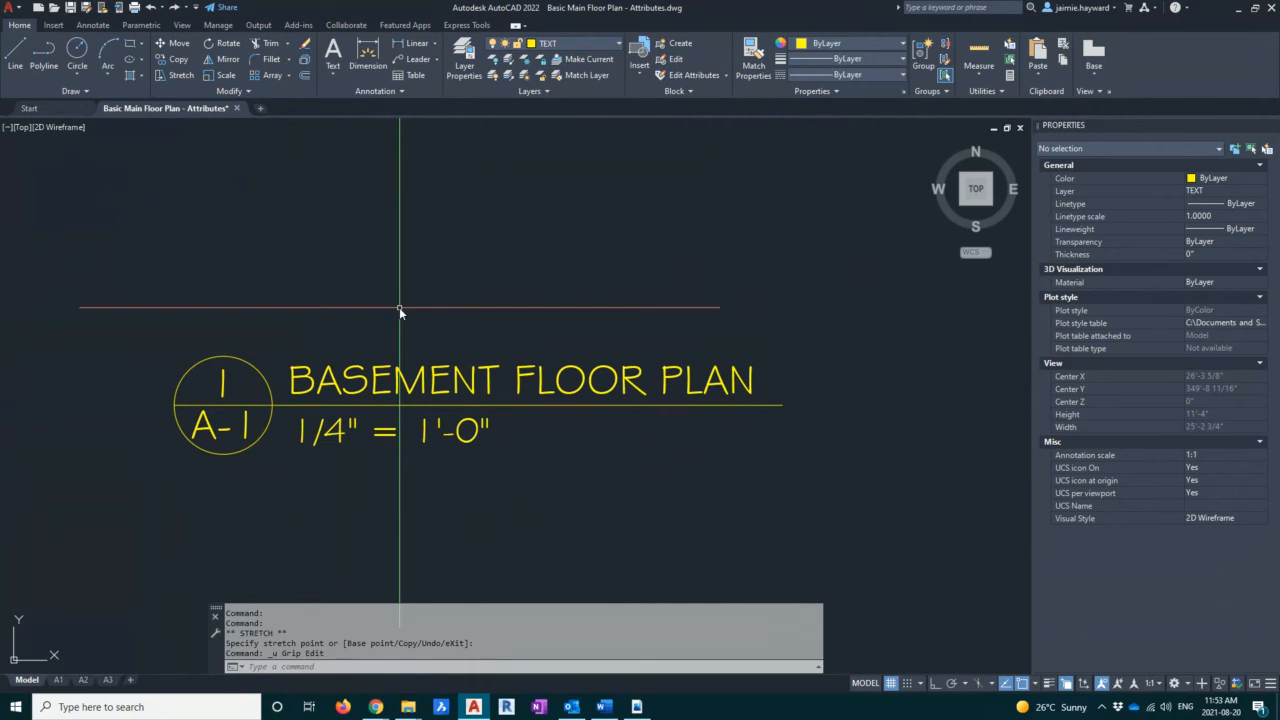
Edit the title block's attributes and set DRAWINGTITLE to EXISTING BASEMENT FLOOR PLAN
double_click(364, 379)
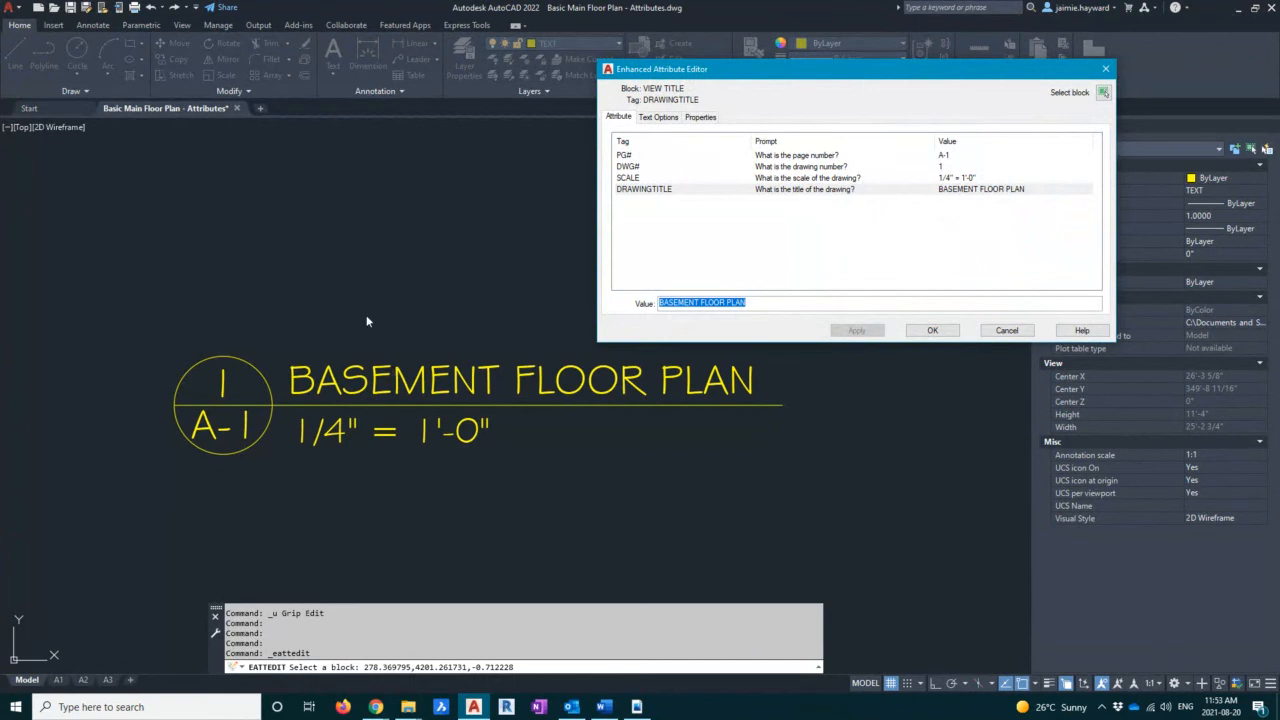
drag(716, 80, 660, 229)
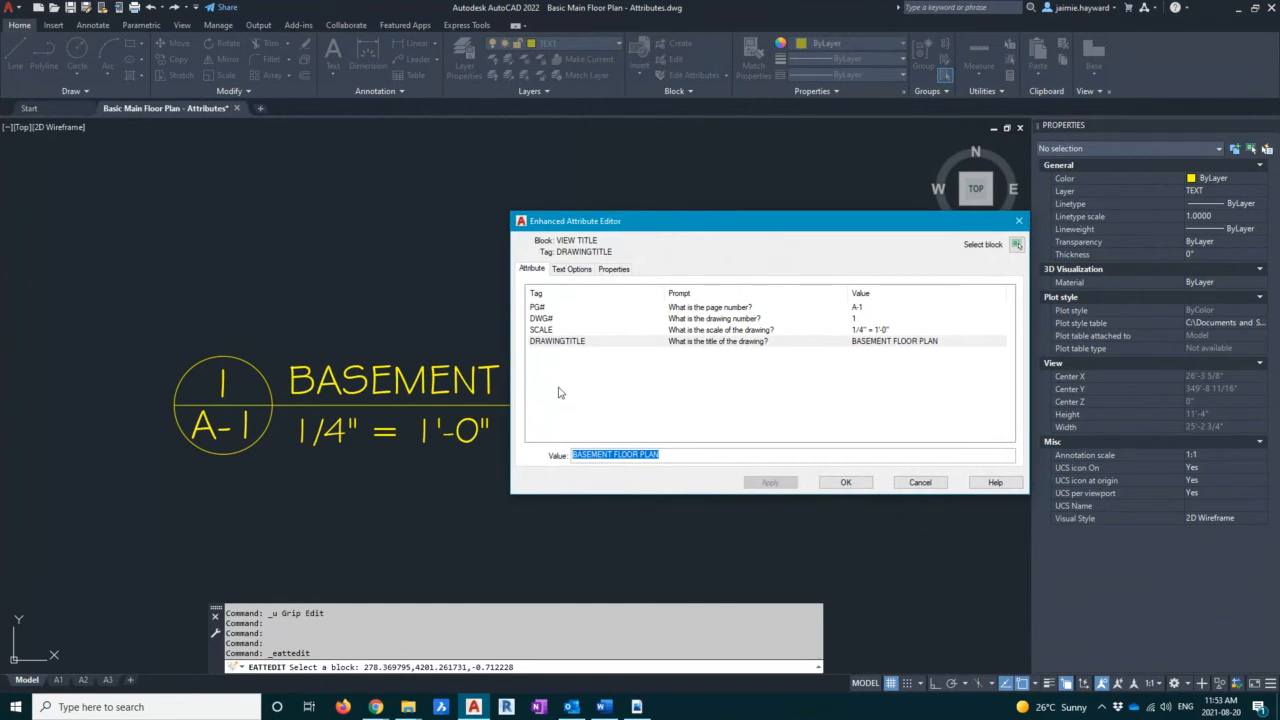
click(856, 319)
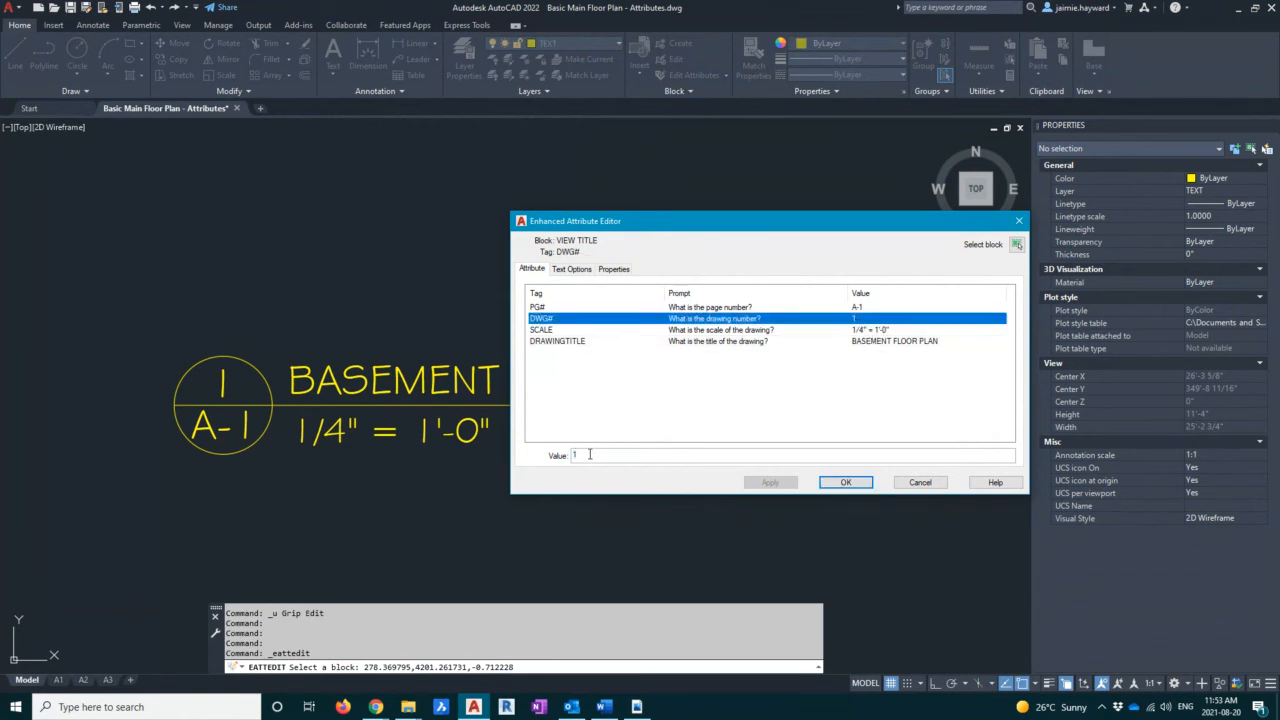
click(870, 341)
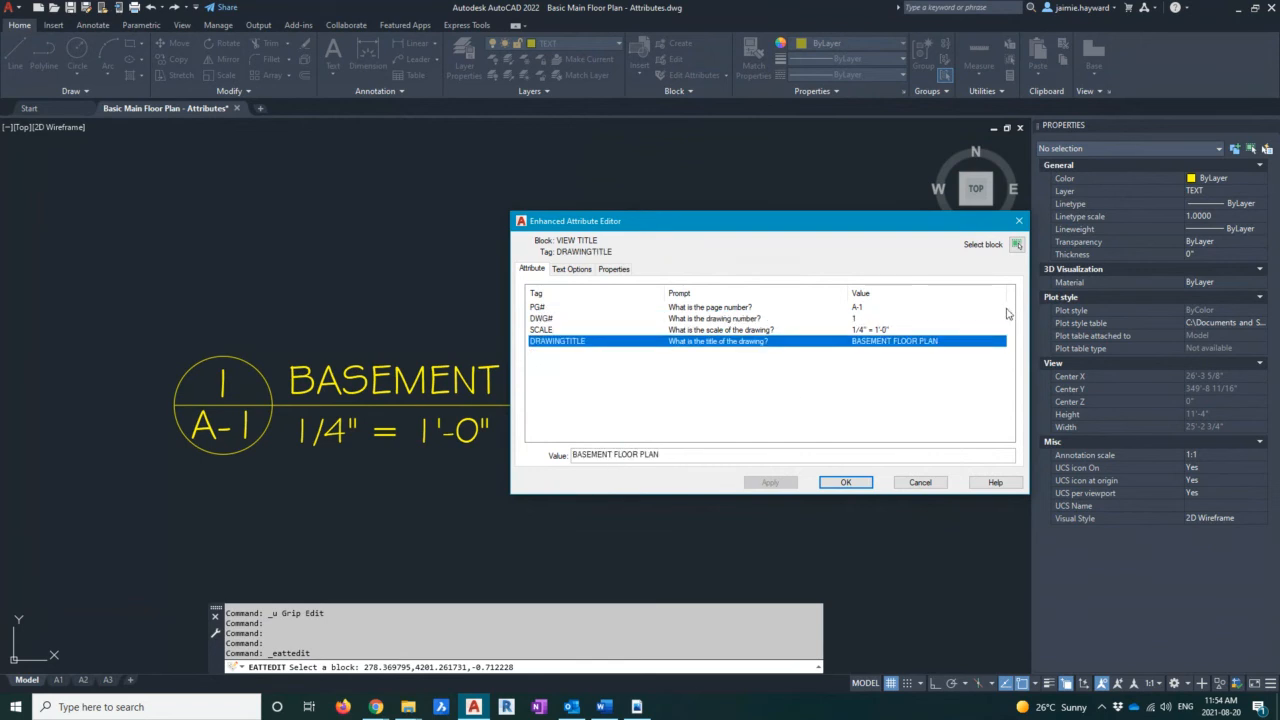
click(587, 455)
text(EXISTING)
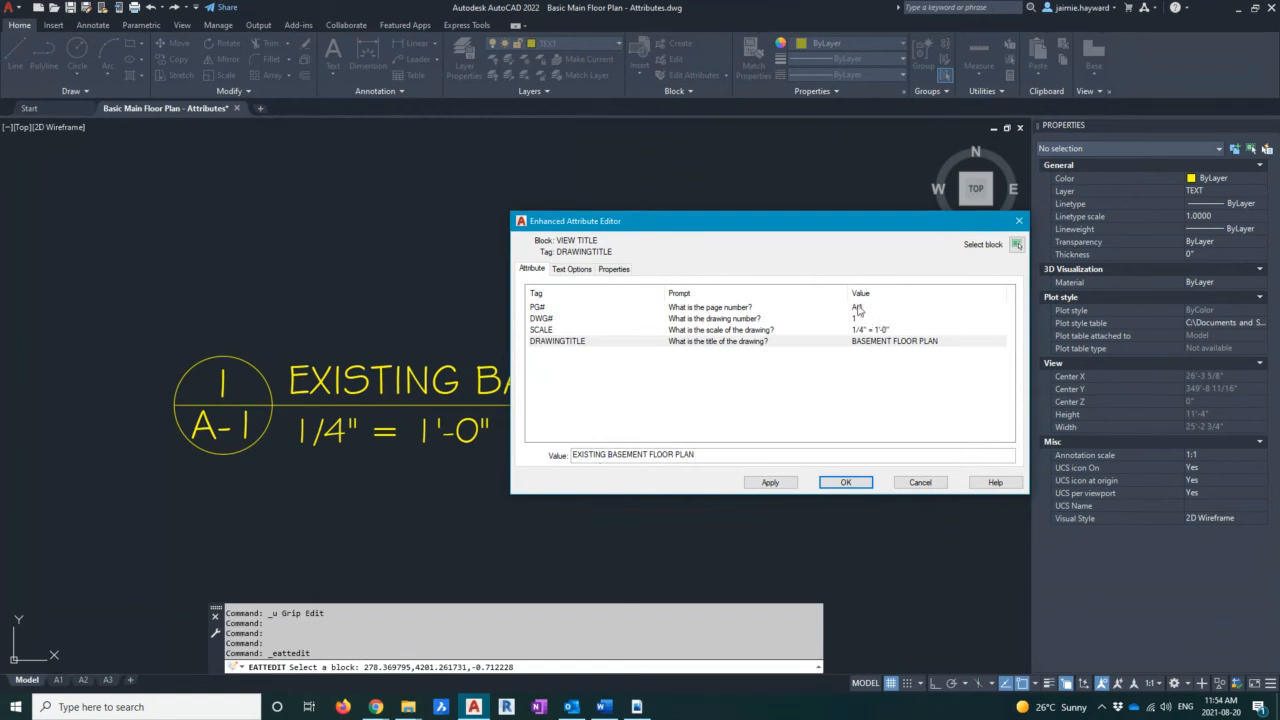
Set the PG# attribute's value to EX-1
click(856, 308)
double_click(577, 456)
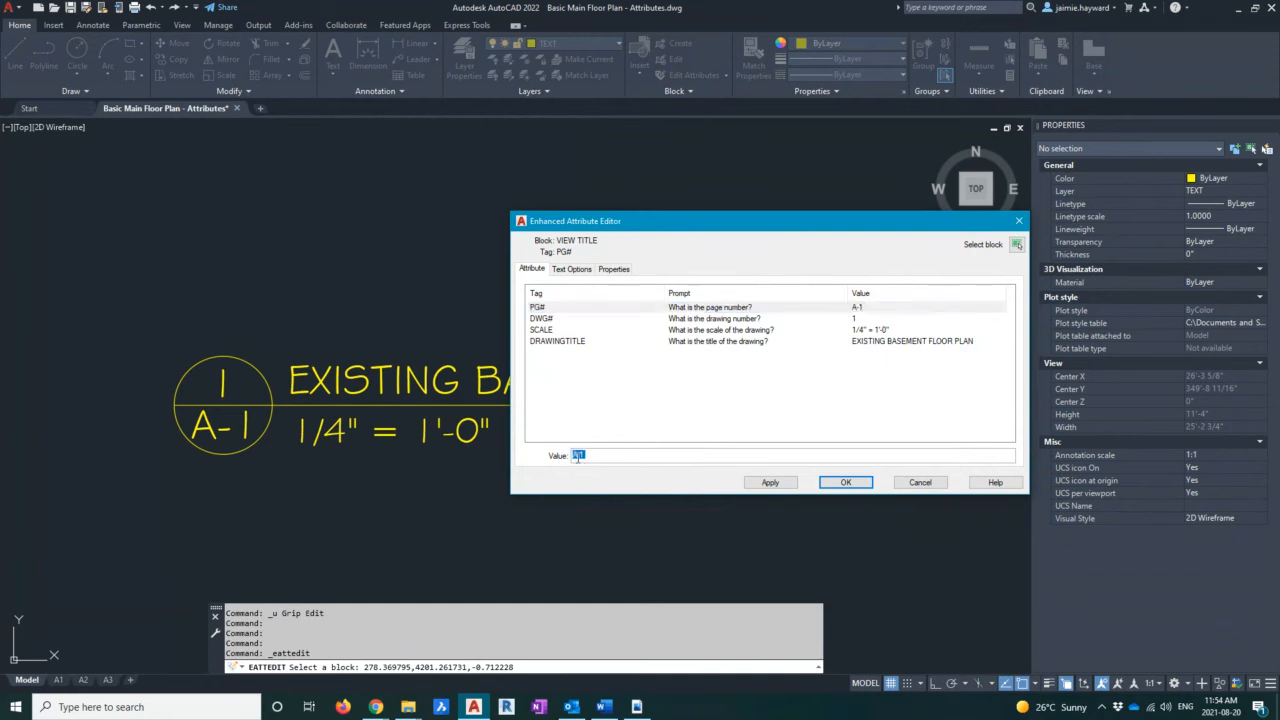
text(EX)
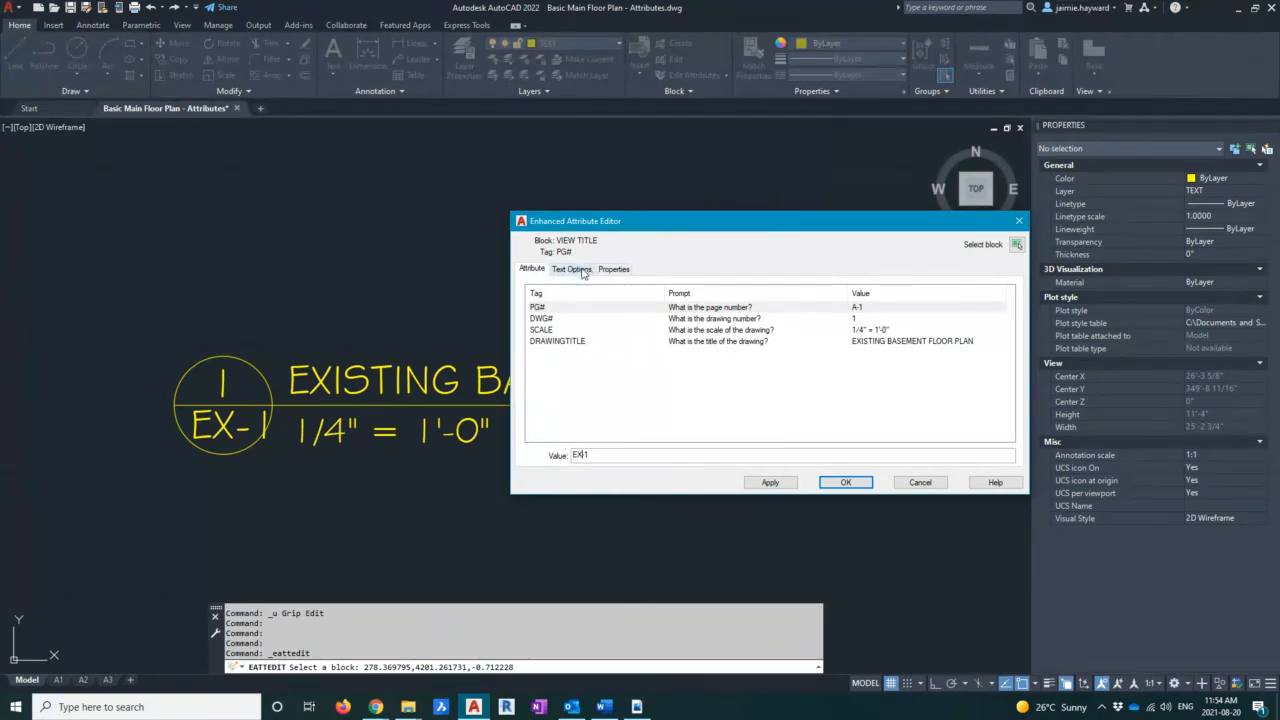
Review the text style, justification and width factor settings of the PG# and SCALE attributes
click(585, 272)
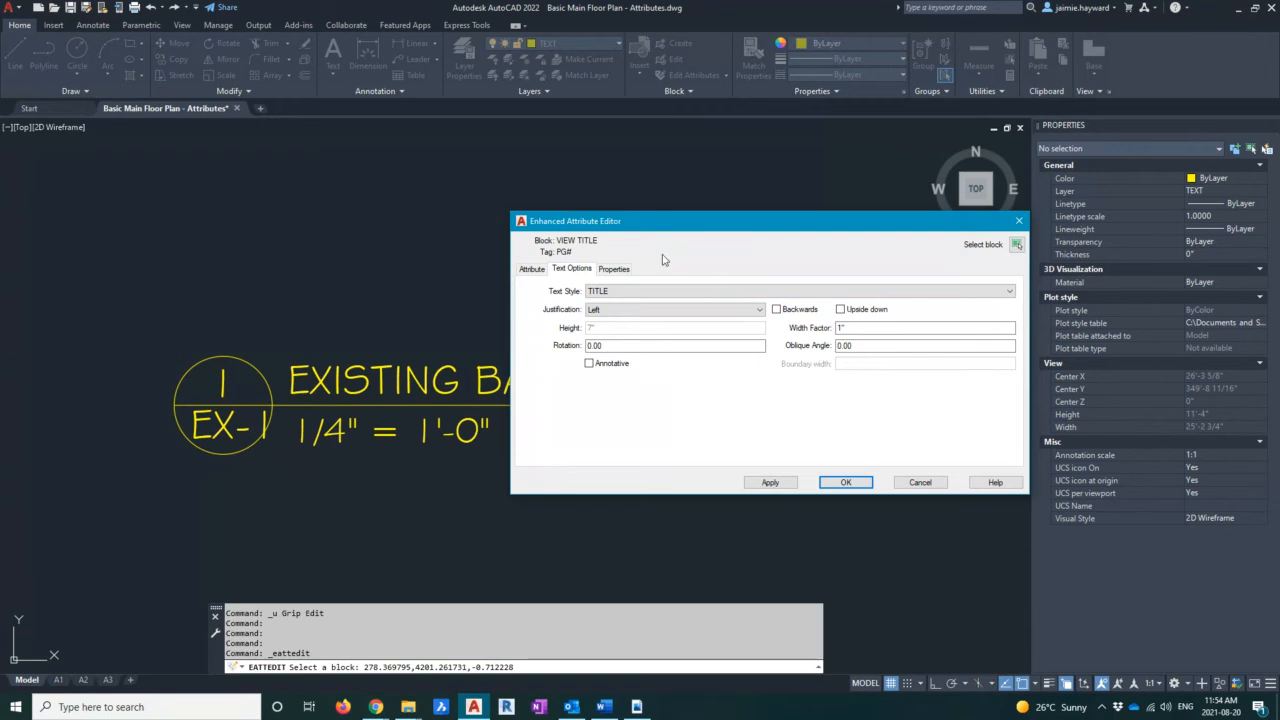
click(533, 269)
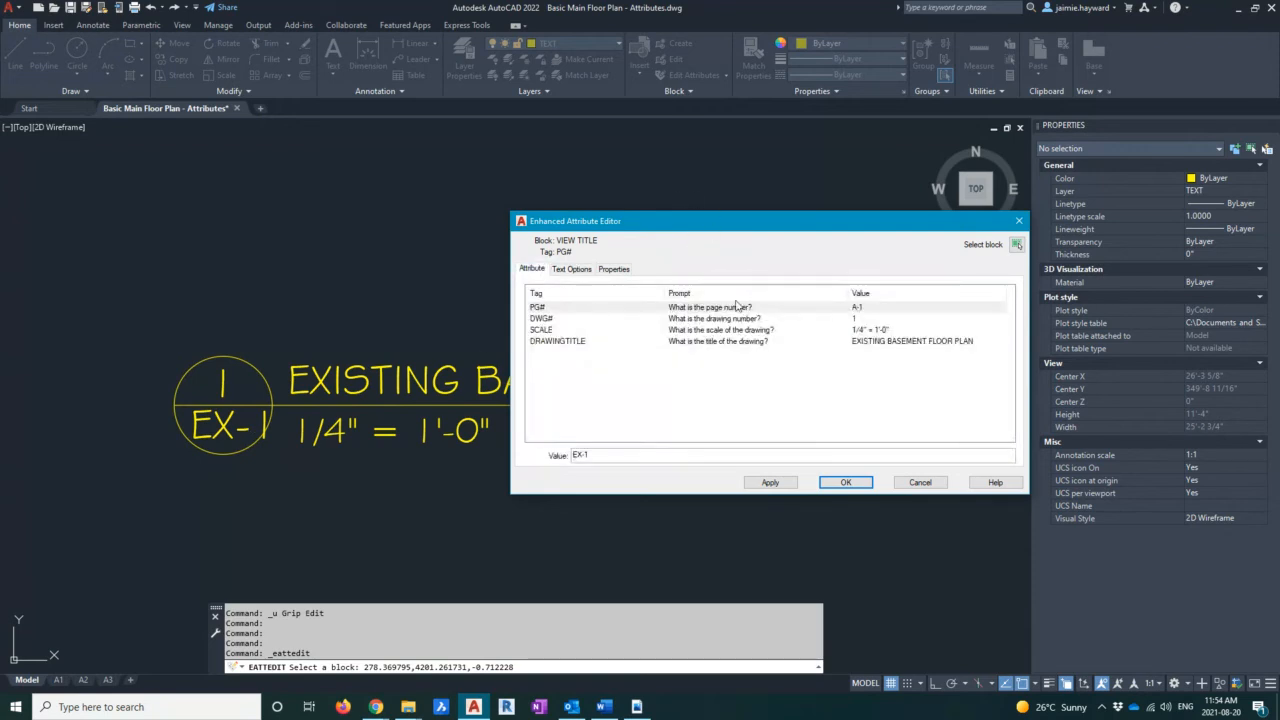
click(540, 330)
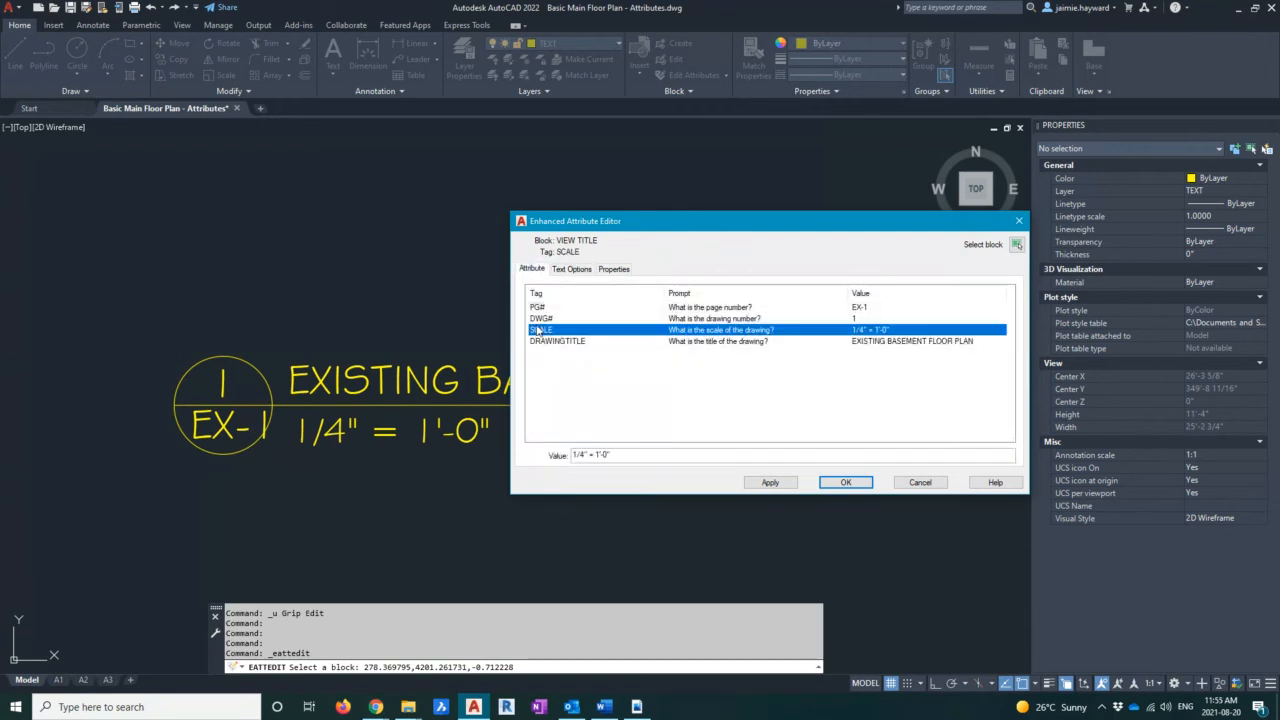
click(574, 269)
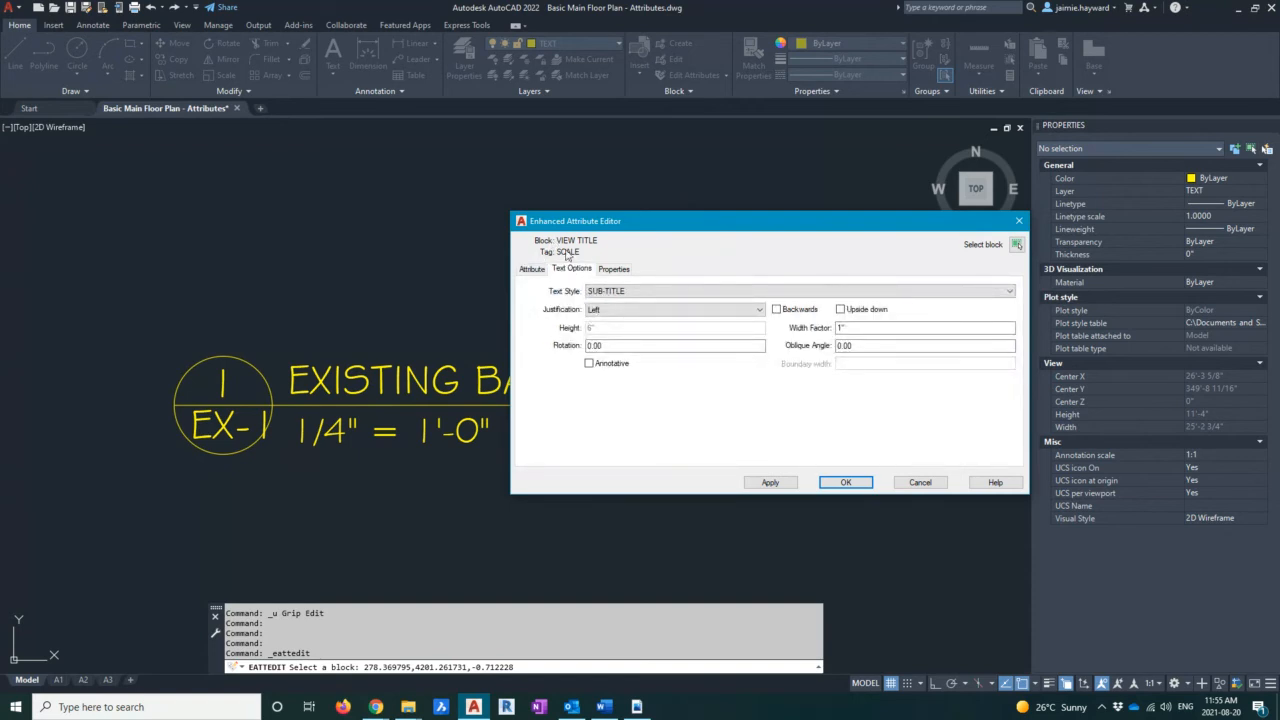
click(533, 269)
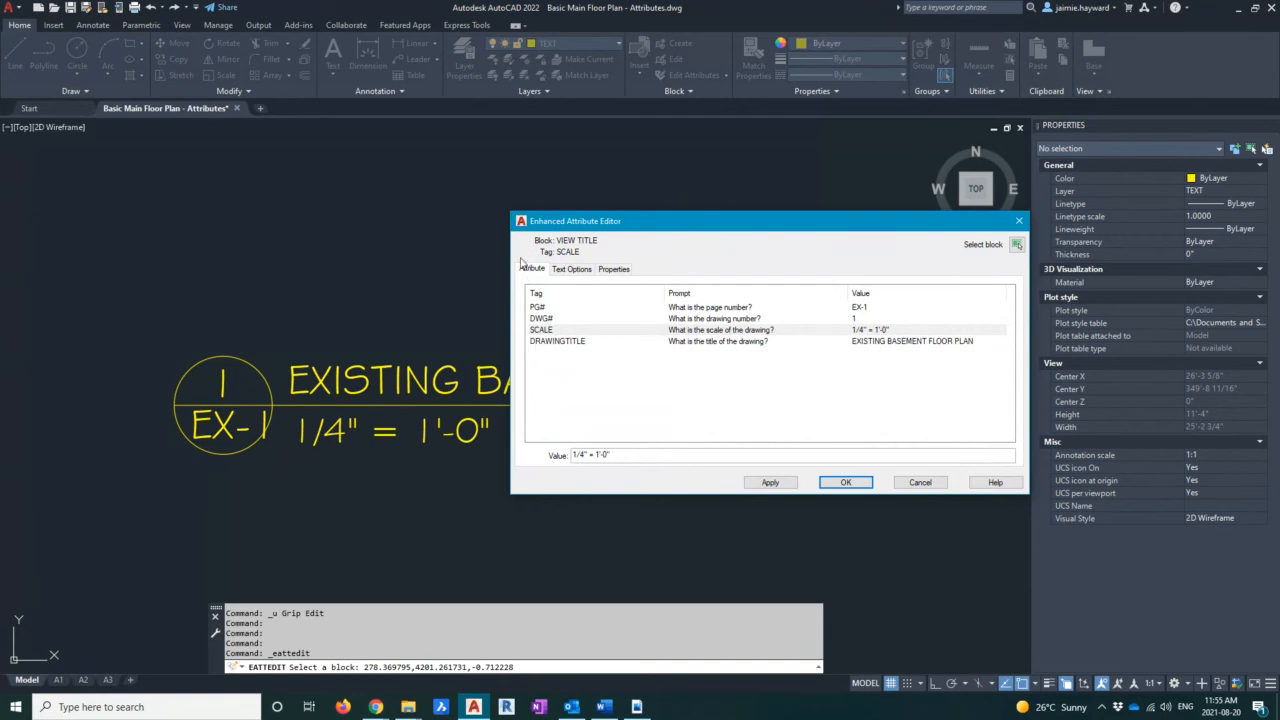
click(567, 272)
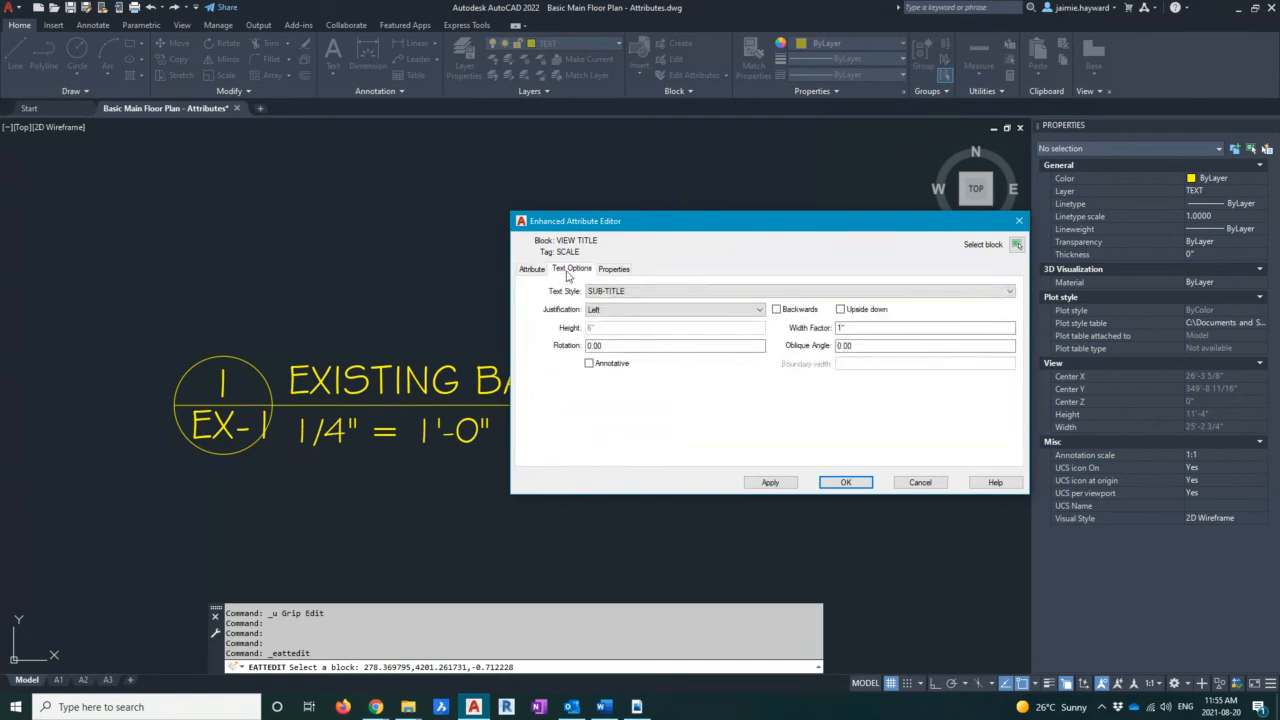
Set the PG# attribute's text style to SUB-TITLE and its justification to Left
click(529, 272)
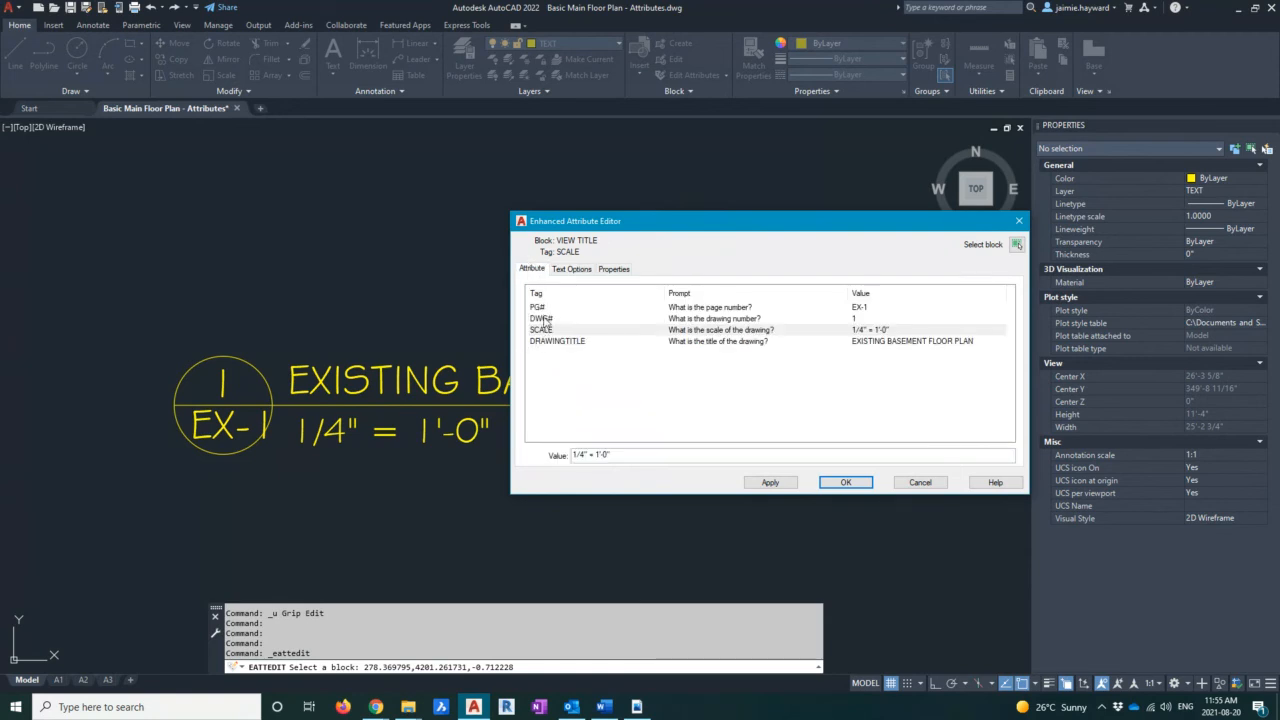
click(538, 308)
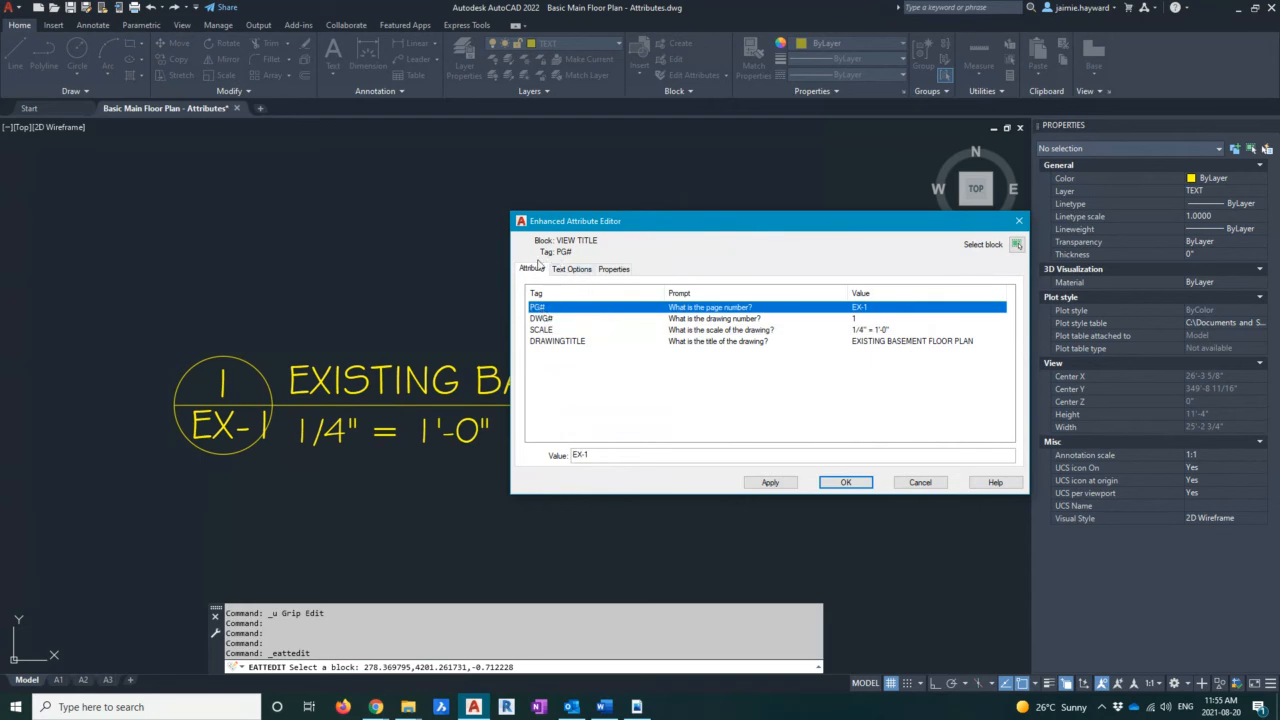
click(572, 270)
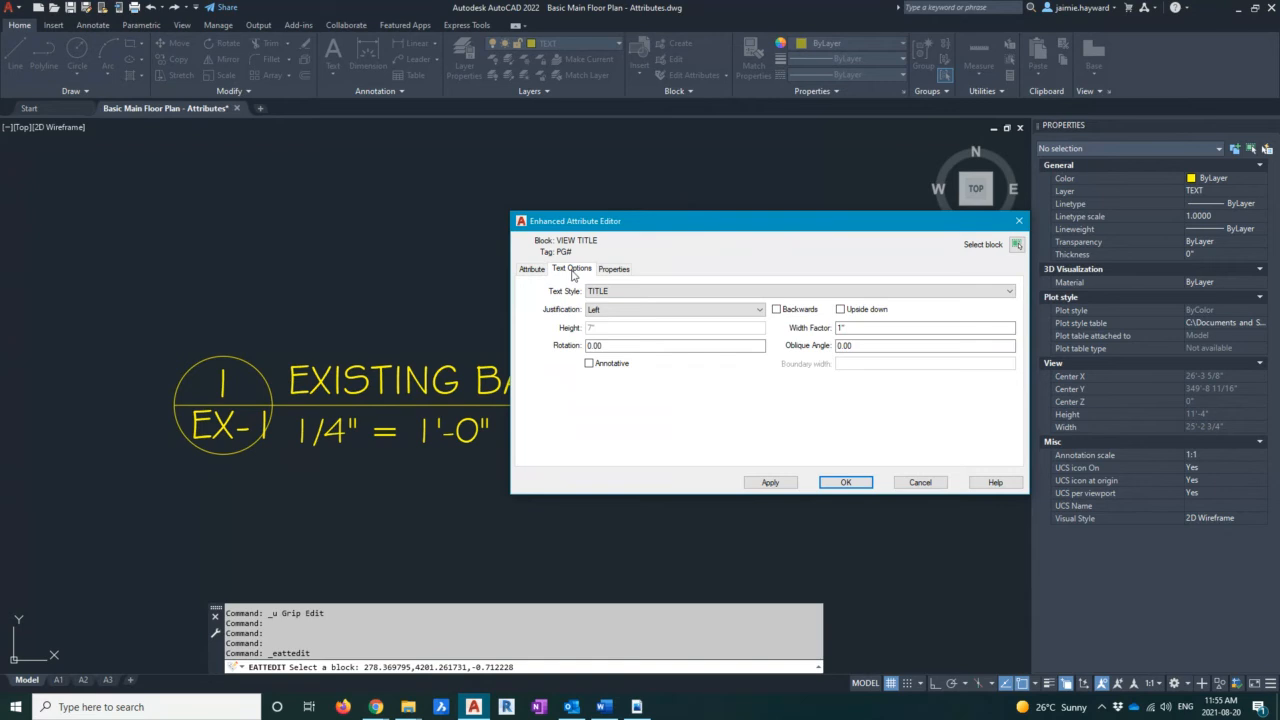
click(645, 292)
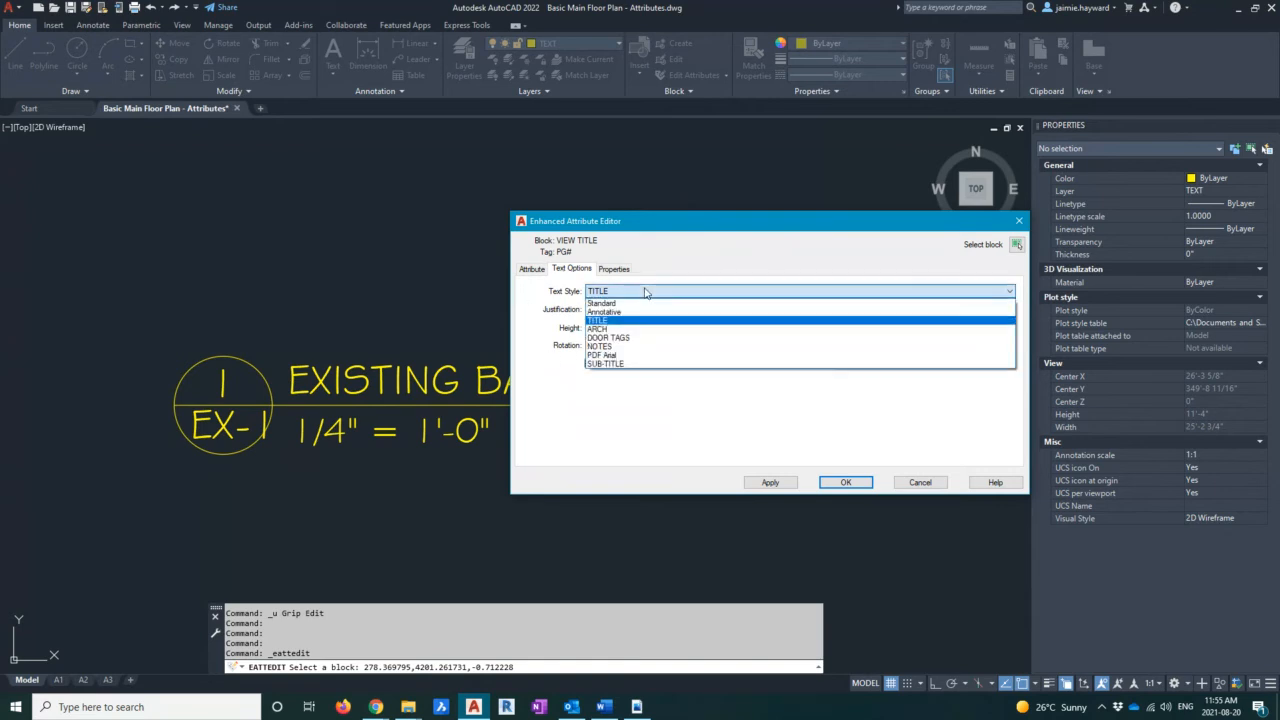
click(627, 365)
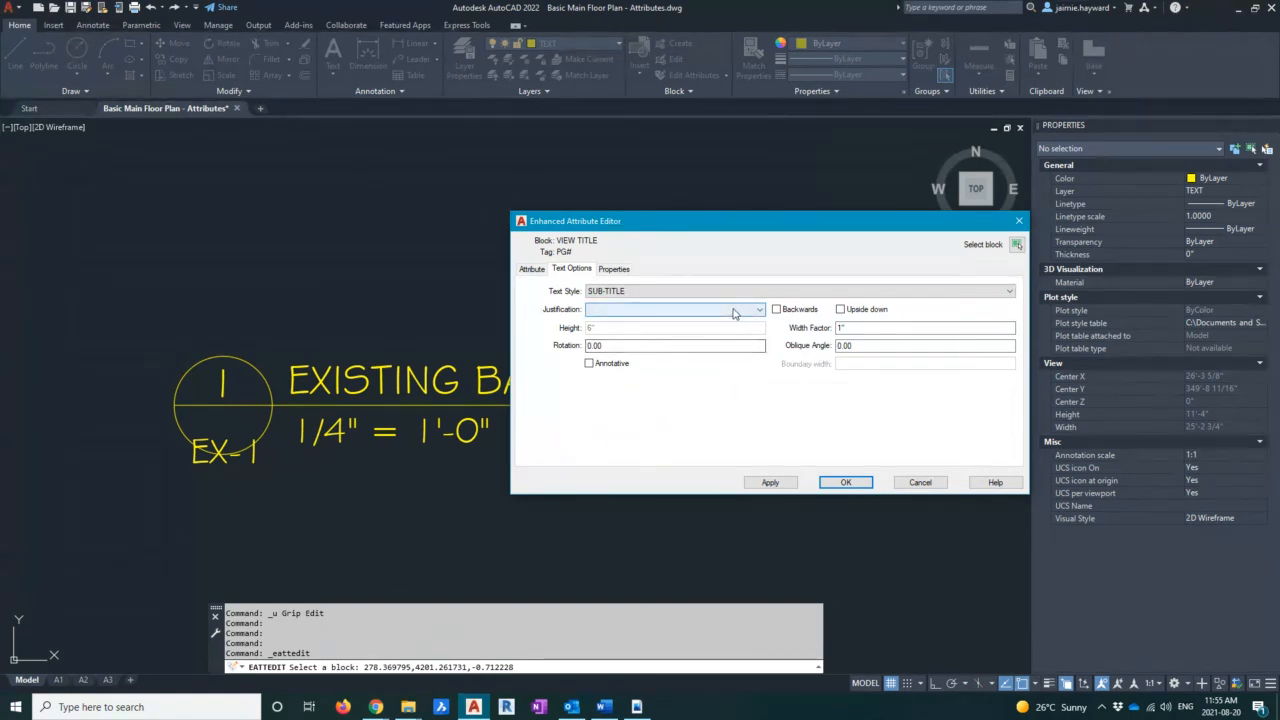
click(733, 311)
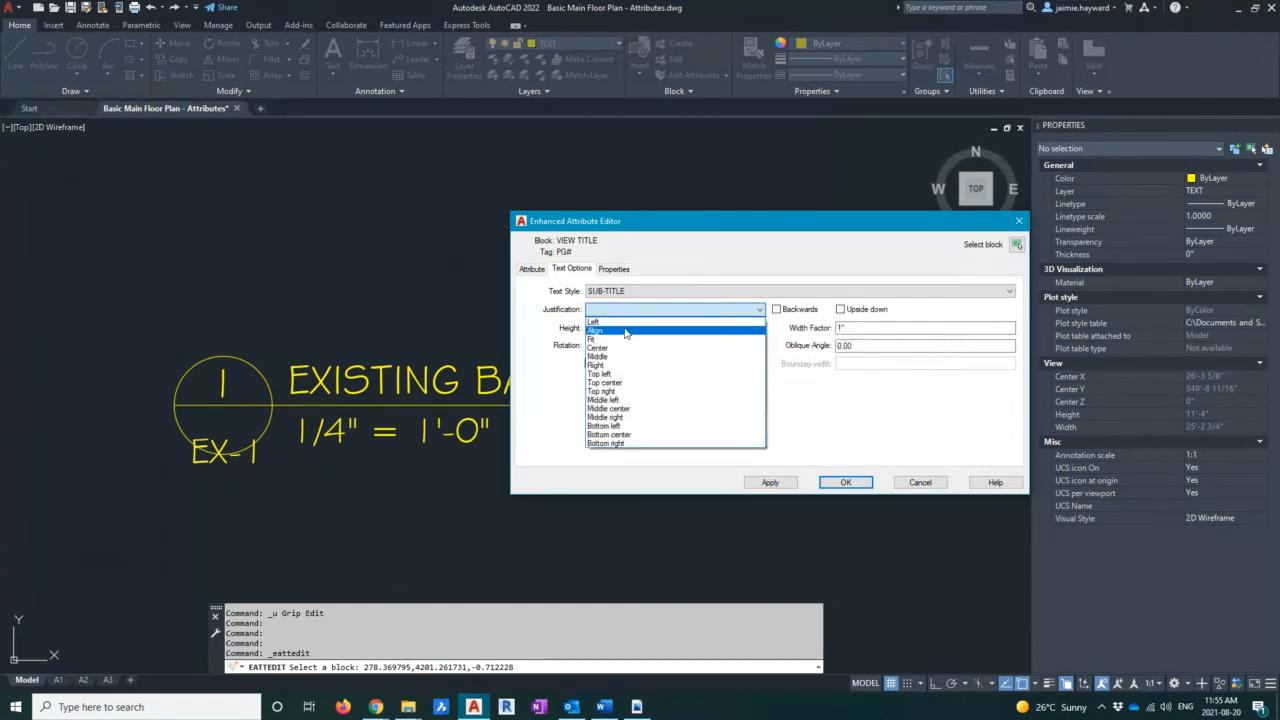
click(627, 323)
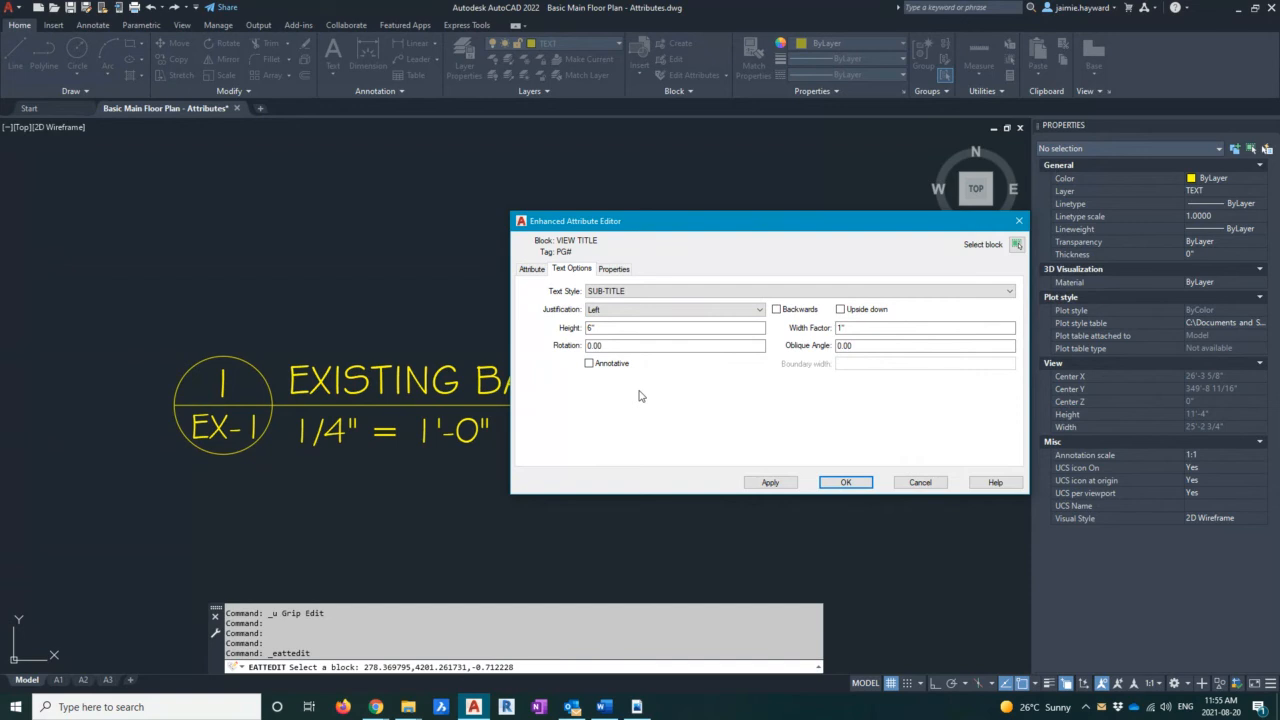
Check the PG# attribute's layer properties and text options, and apply the attribute changes to the title block
click(625, 270)
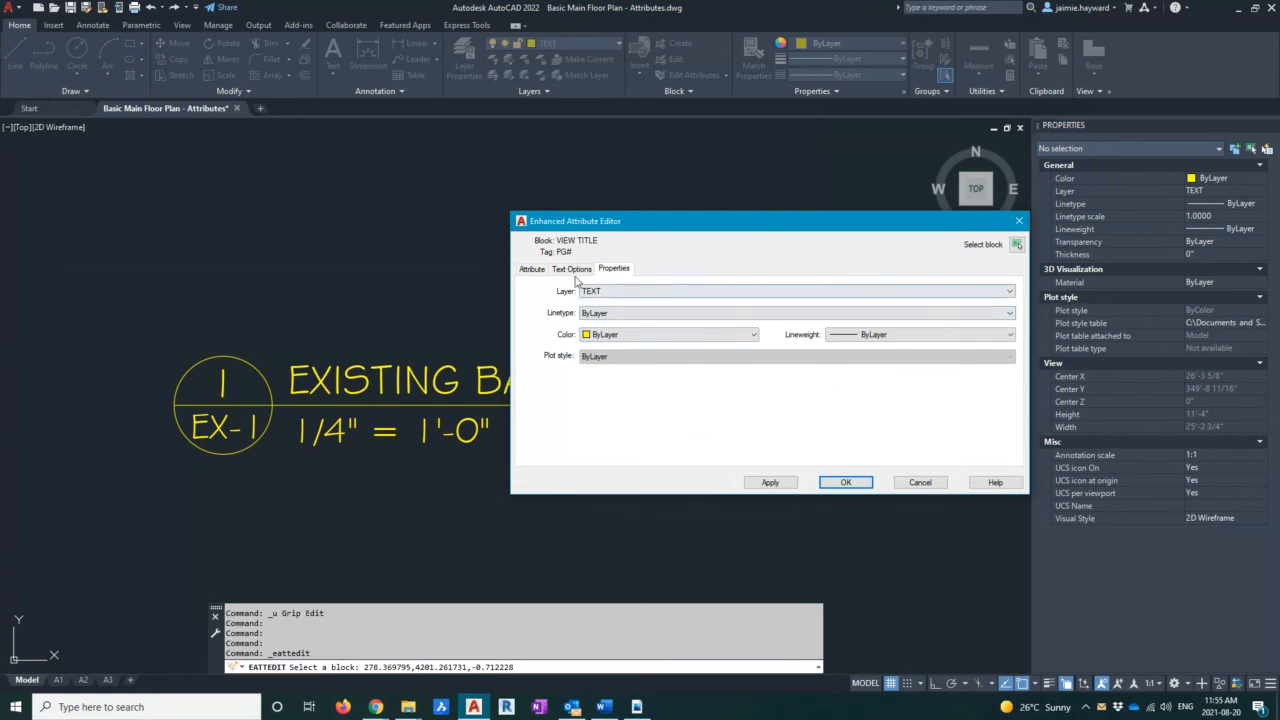
click(531, 268)
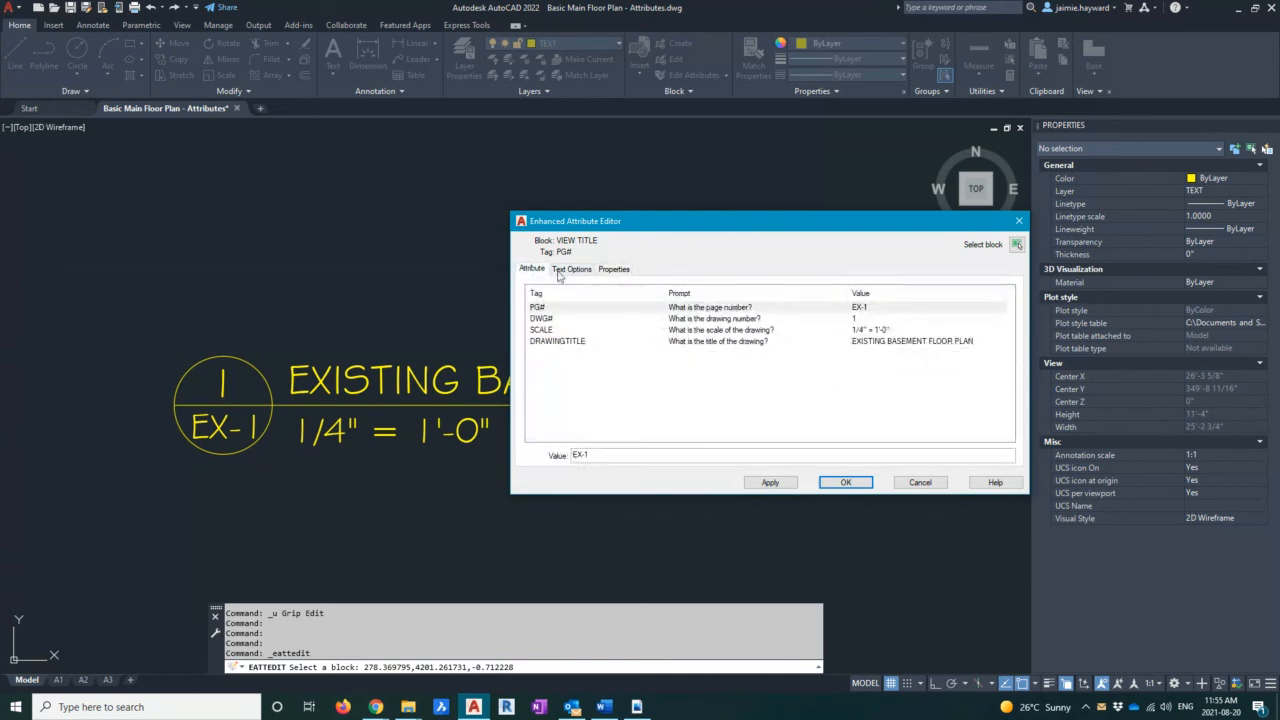
click(571, 269)
click(538, 270)
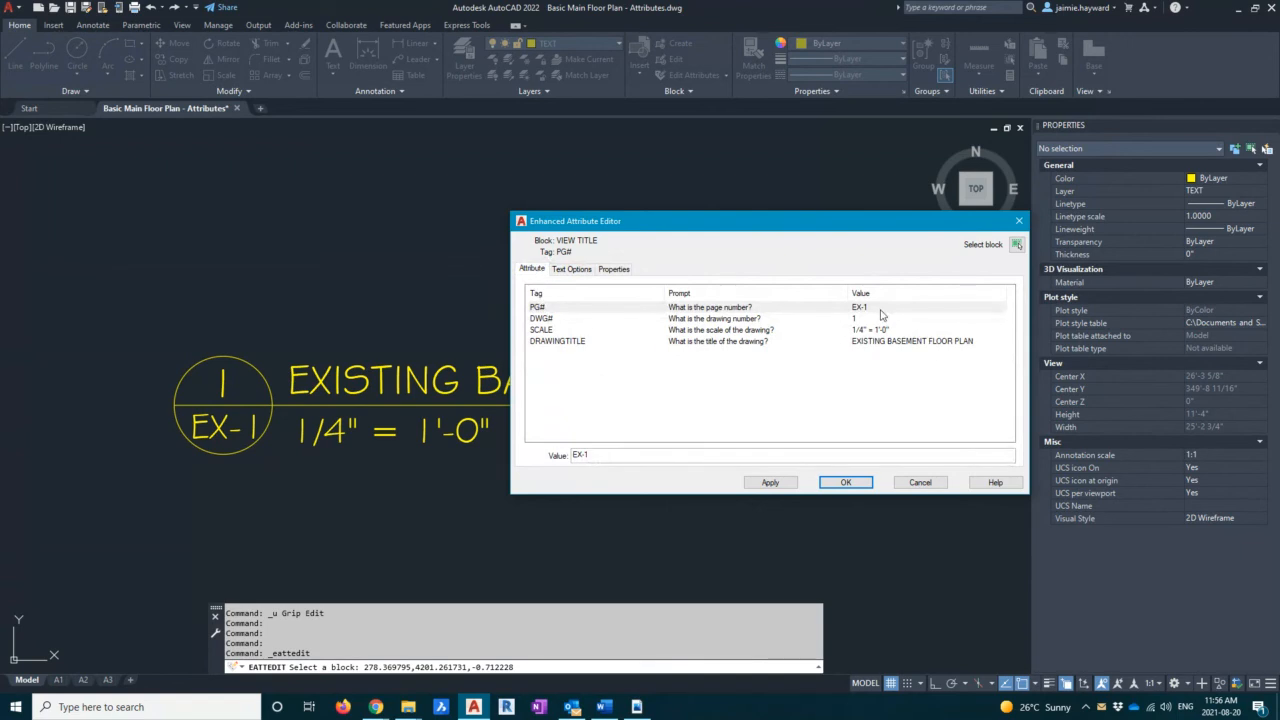
click(573, 270)
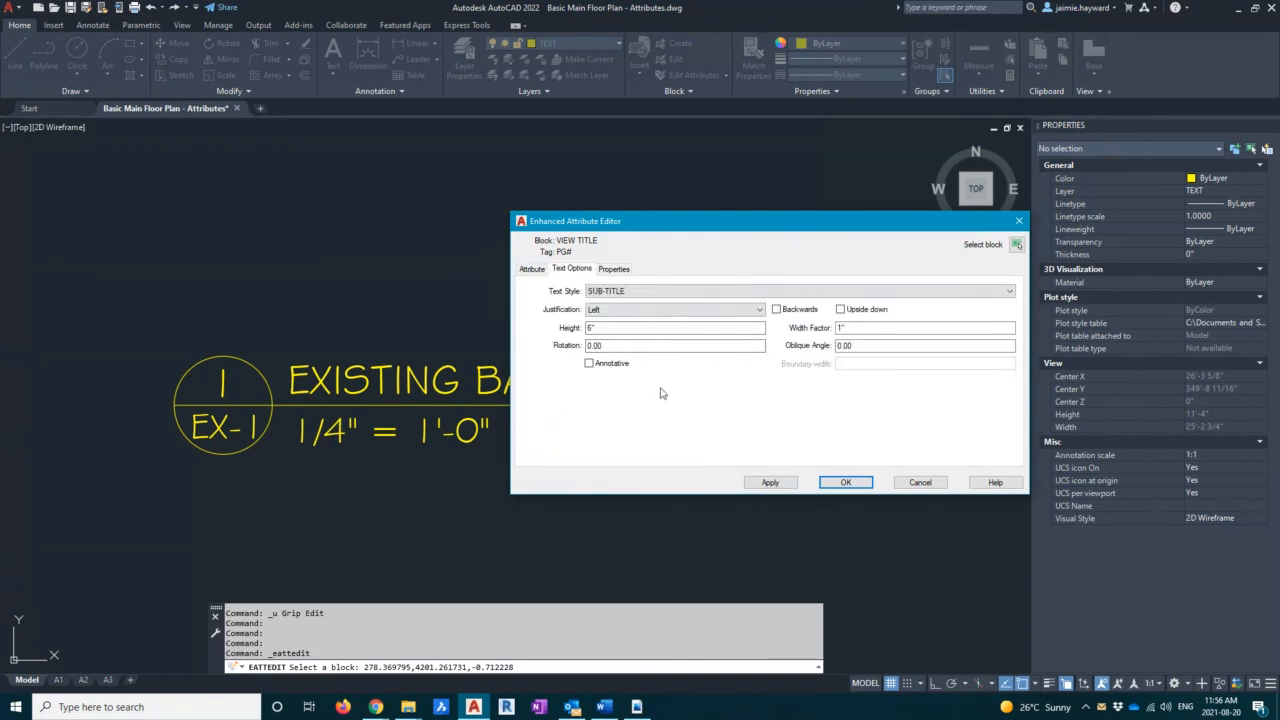
click(532, 269)
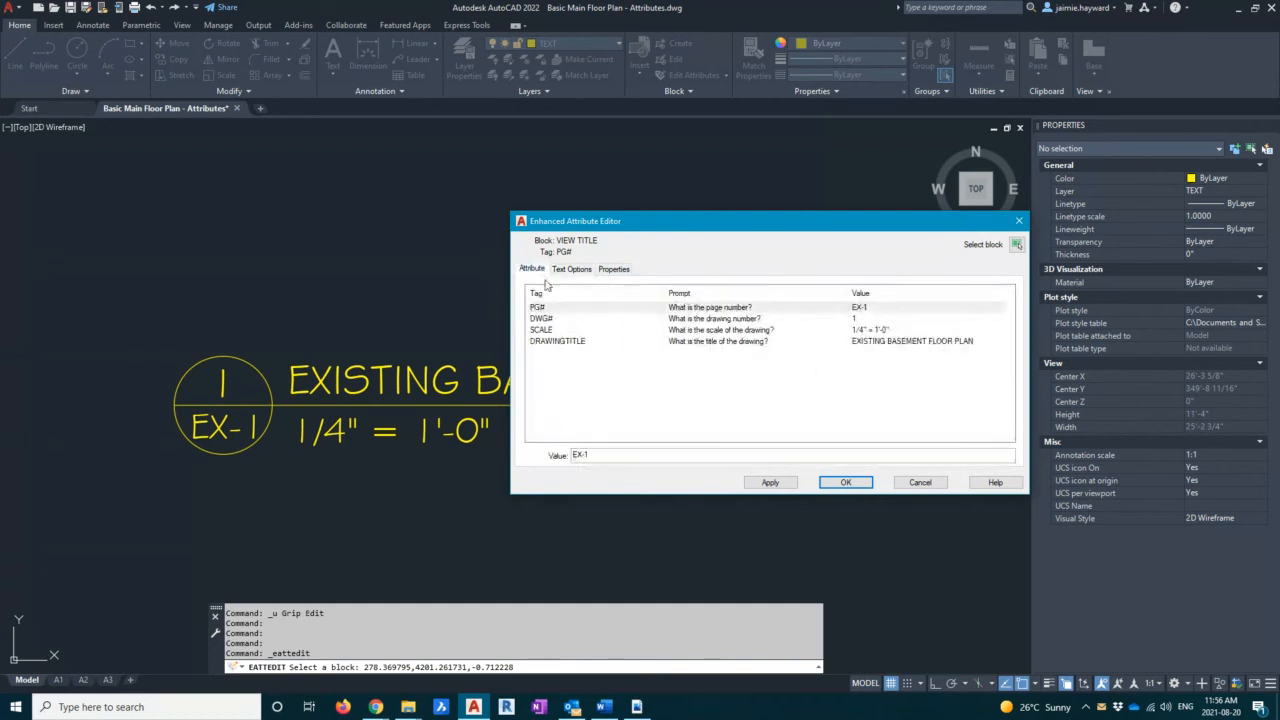
click(770, 483)
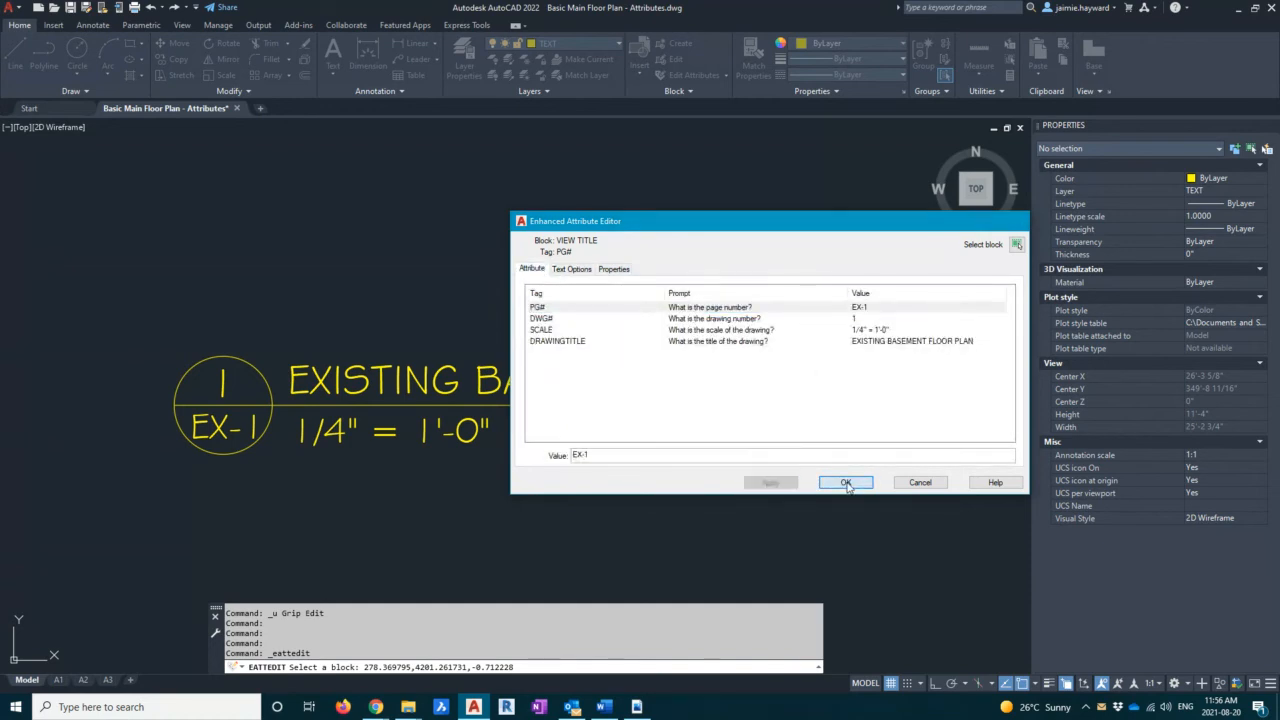
click(845, 482)
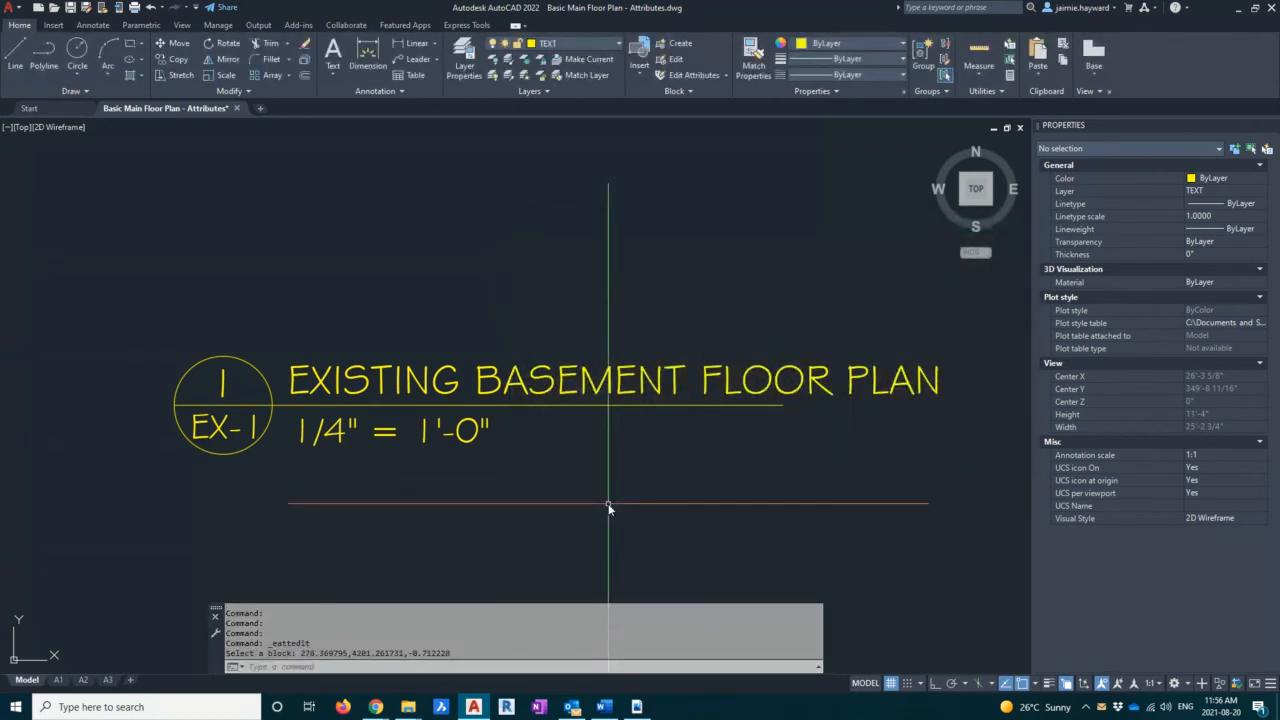
Inspect the title block's grips and view its attribute list from the drawing title, leaving the values unedited
click(768, 406)
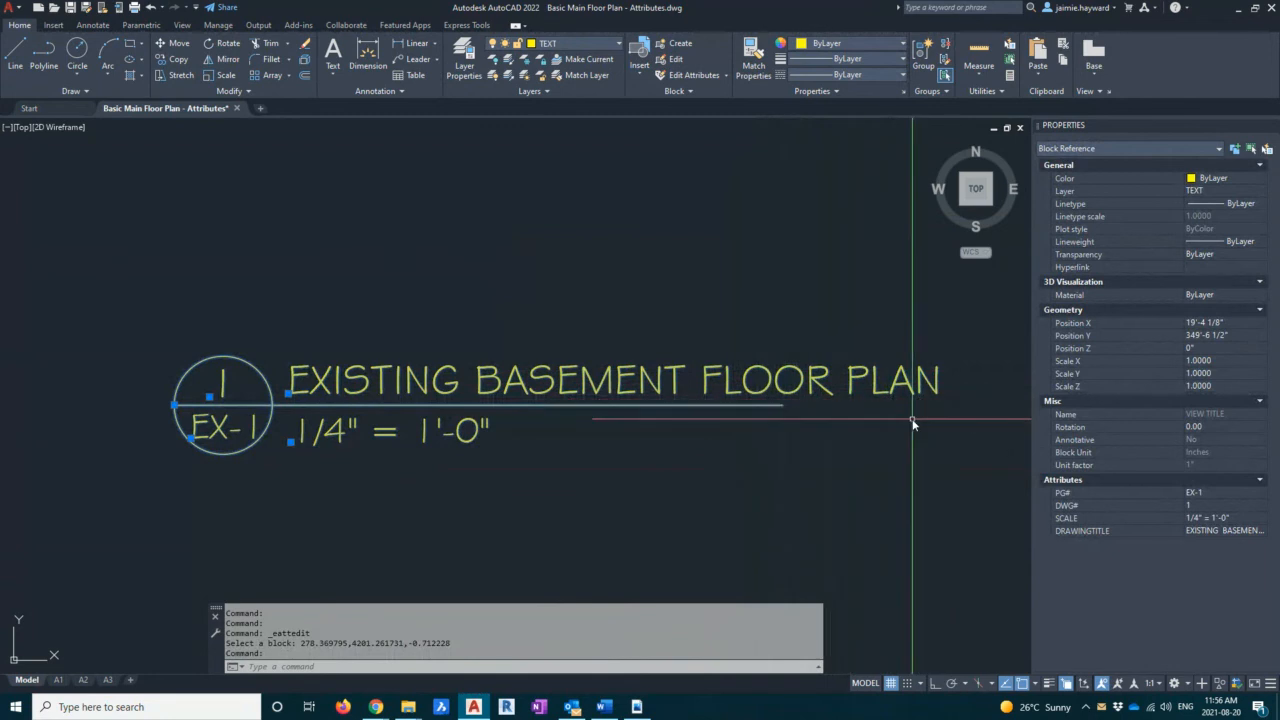
key(Escape)
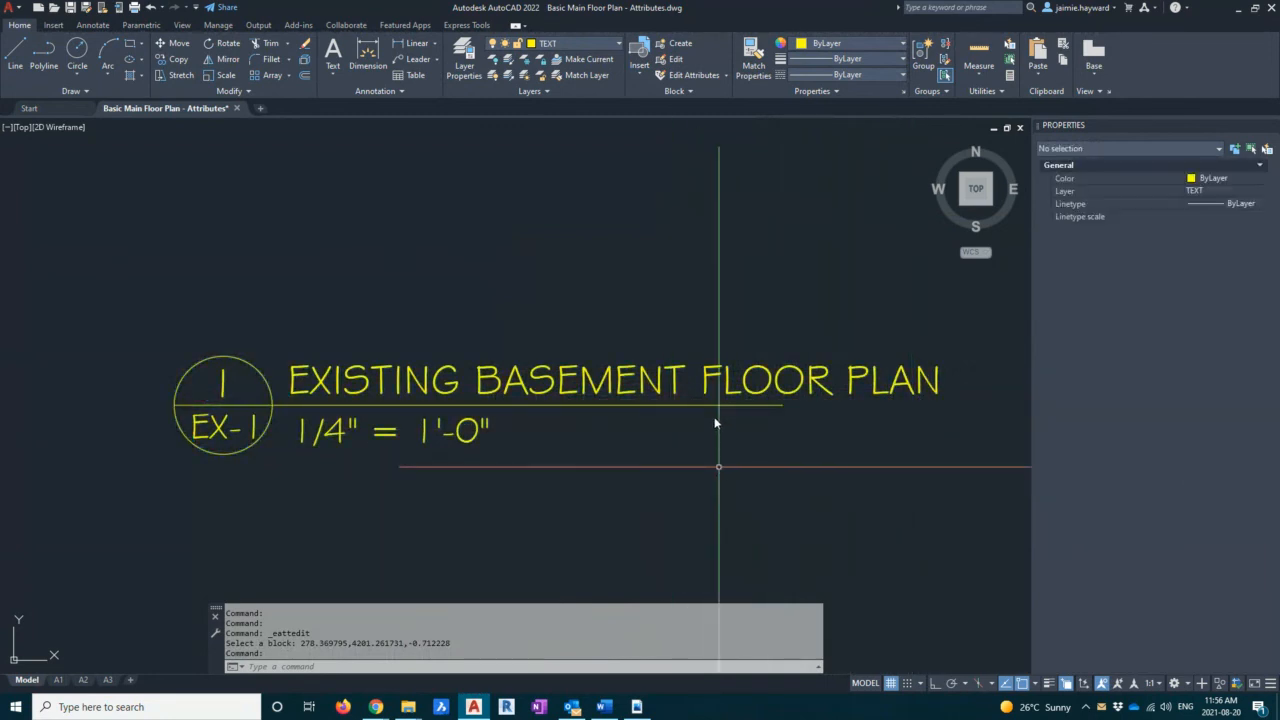
double_click(679, 376)
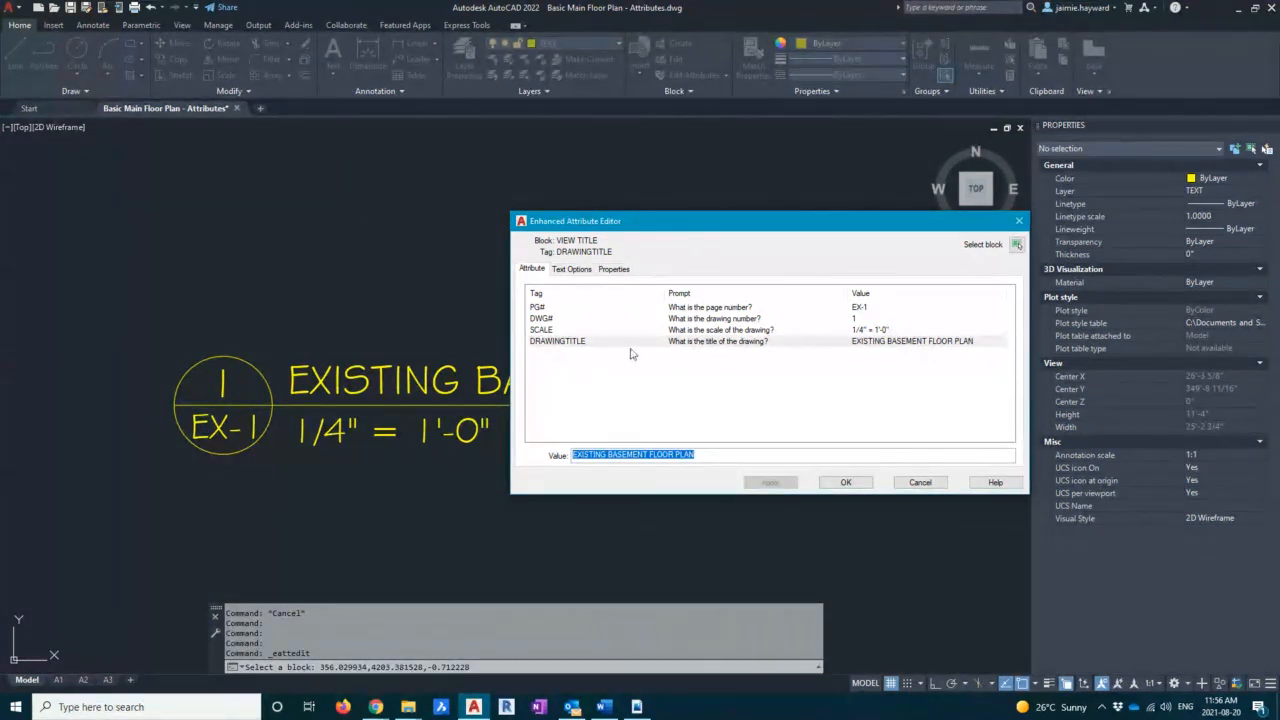
key(Escape)
key(Escape)
click(641, 460)
key(Escape)
key(Escape)
key(Escape)
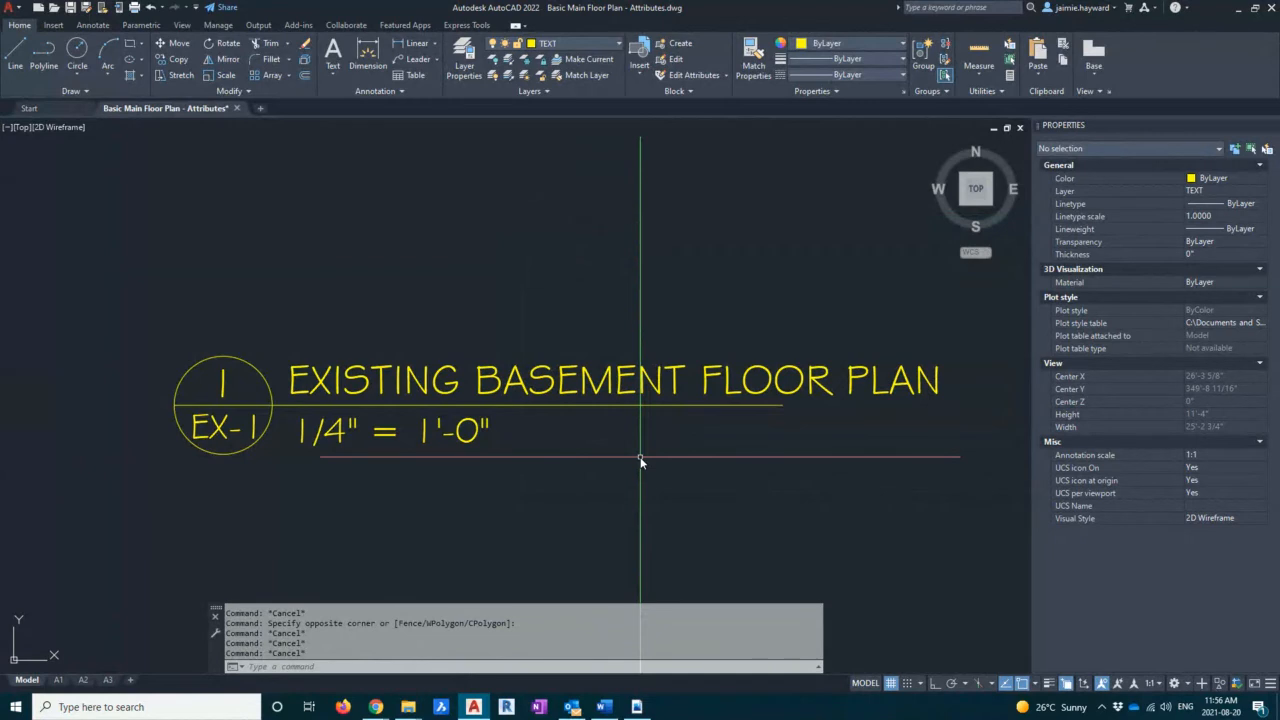
Run BATTMAN to view the VIEW TITLE block's attributes in the Block Attribute Manager, and close it
text(BATTMAN)
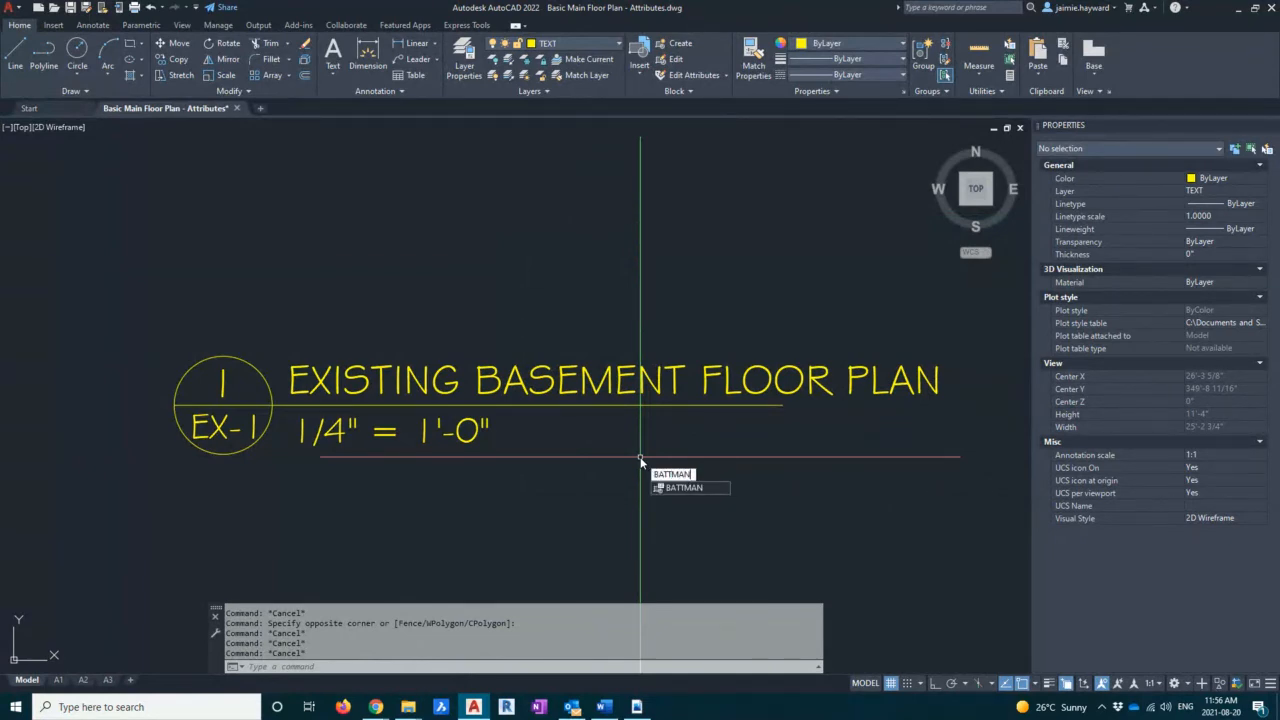
key(Return)
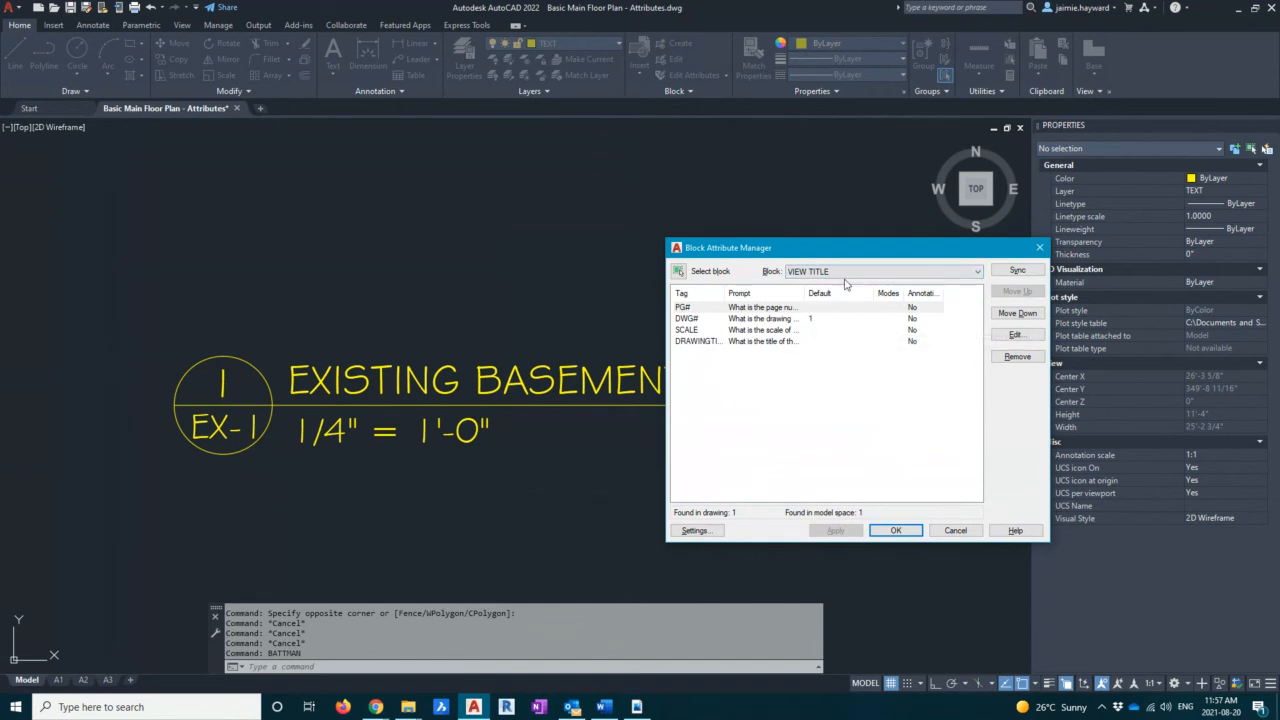
drag(849, 254, 759, 238)
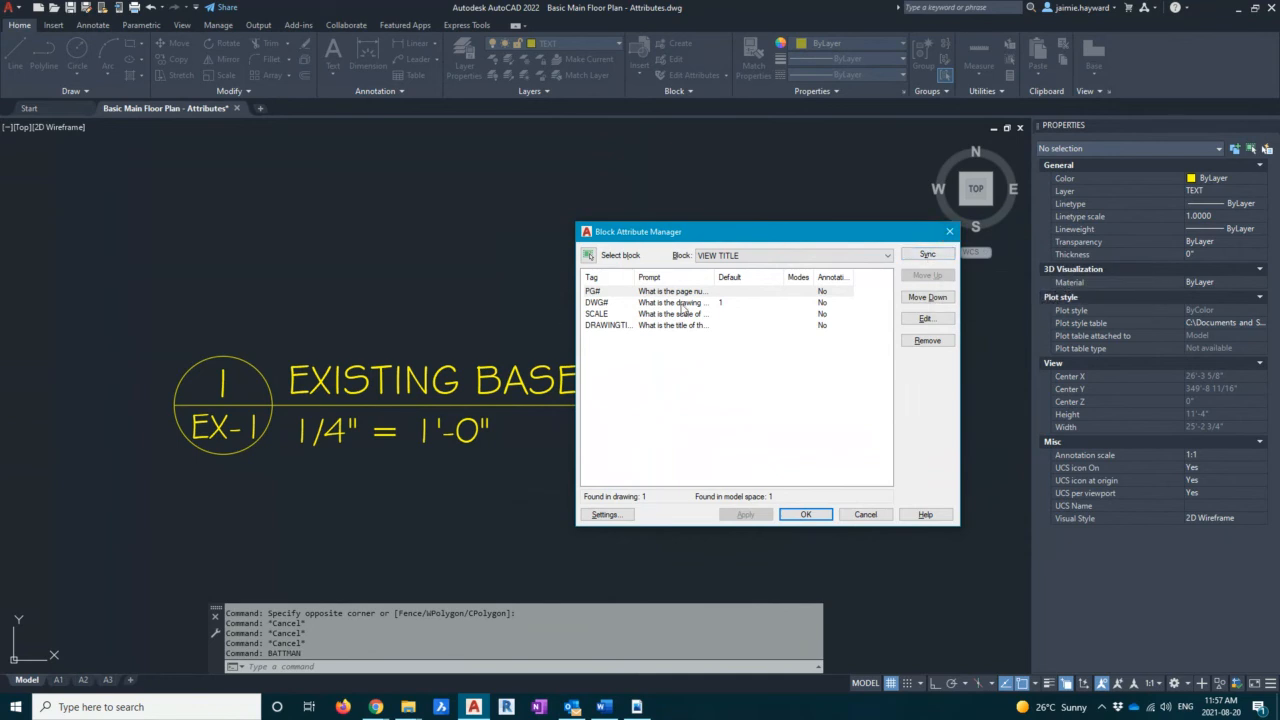
click(949, 231)
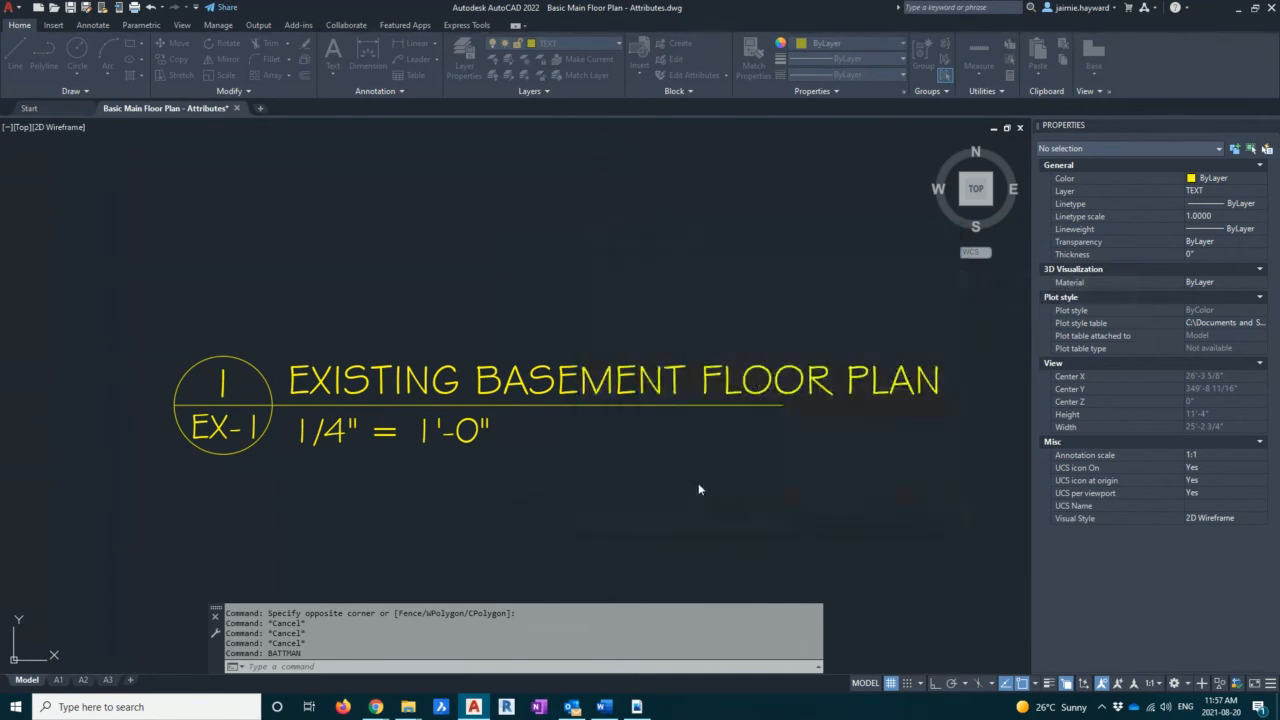
click(677, 446)
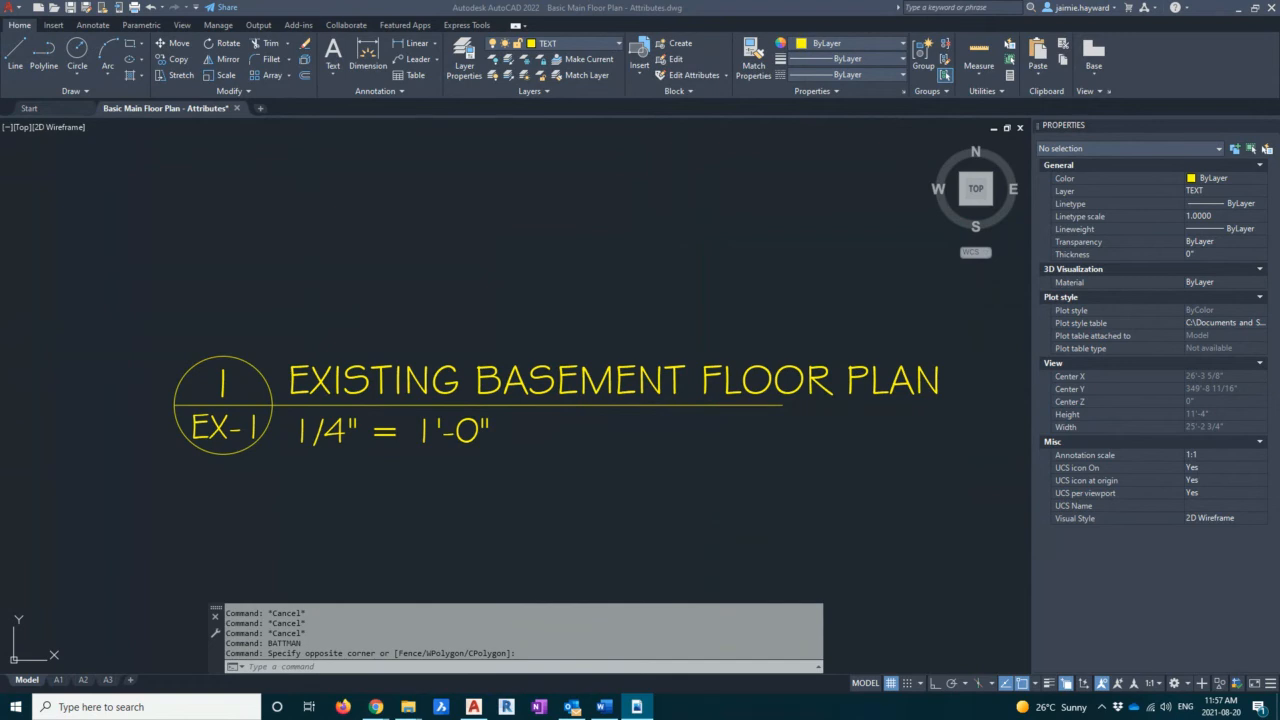
click(574, 476)
click(558, 463)
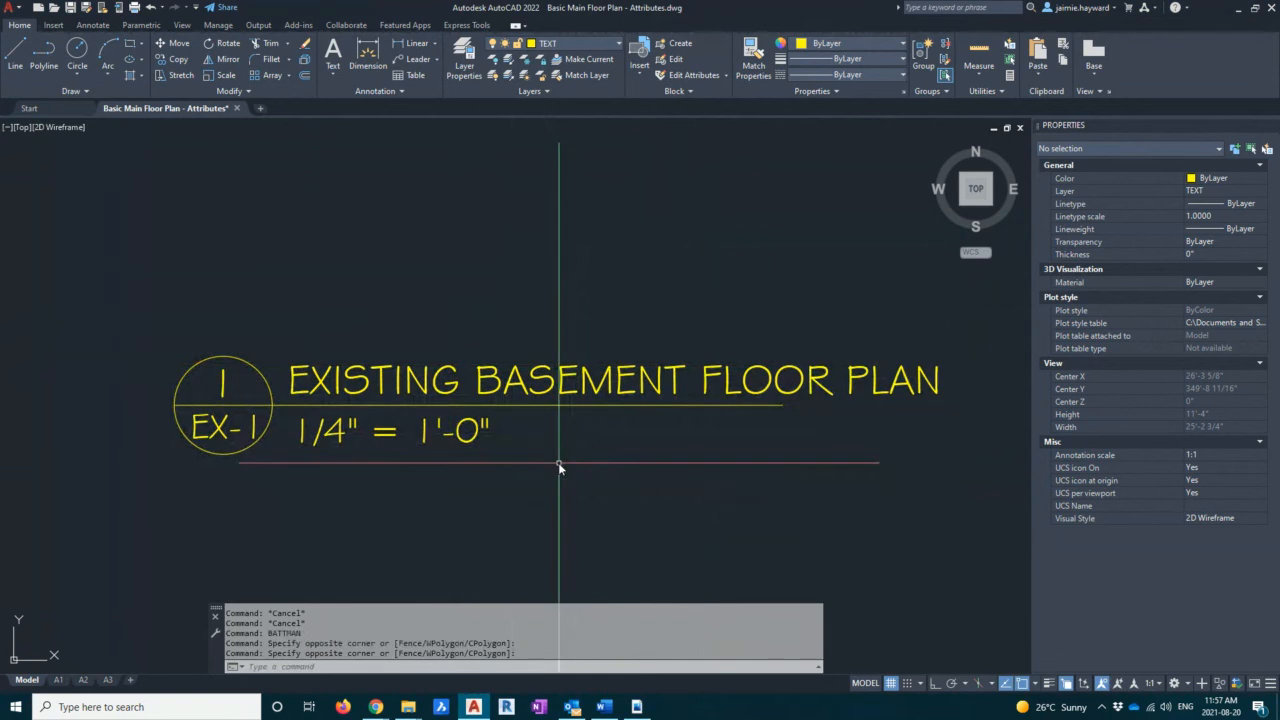
Run ATTEDIT on the title block to view its attribute prompts and values, and cancel the dialog
text(ATTEDIT)
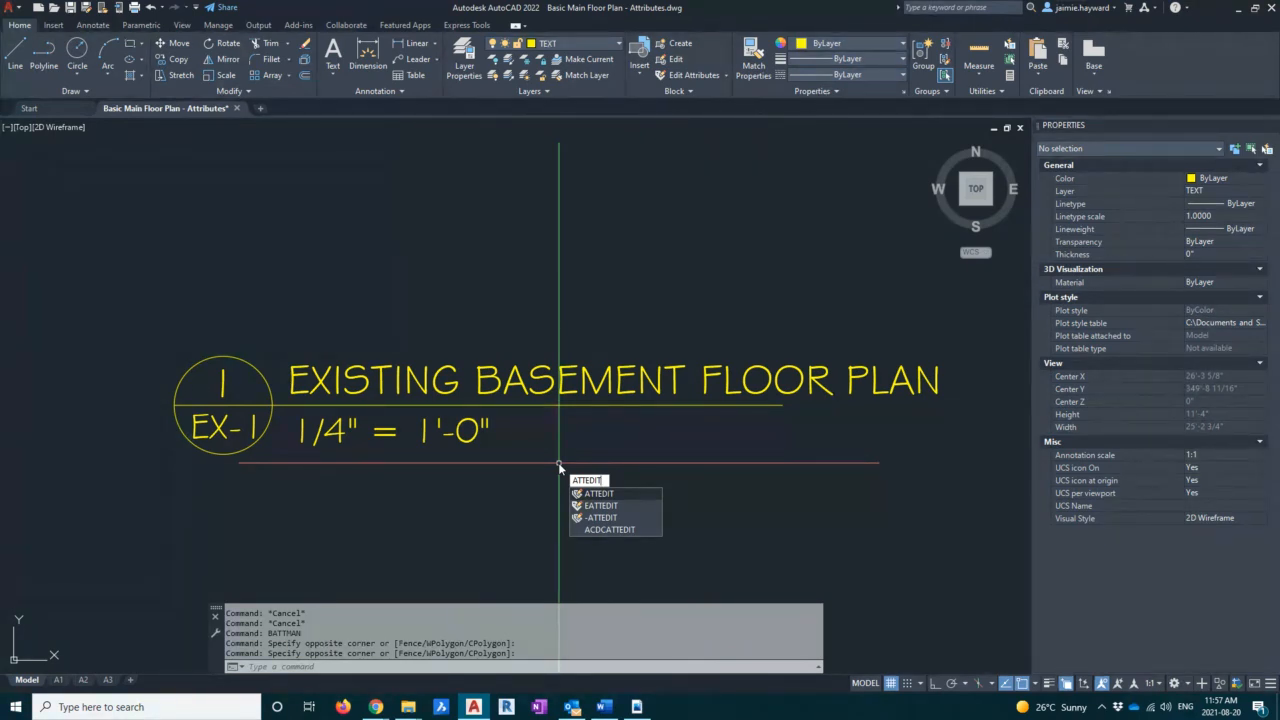
key(Return)
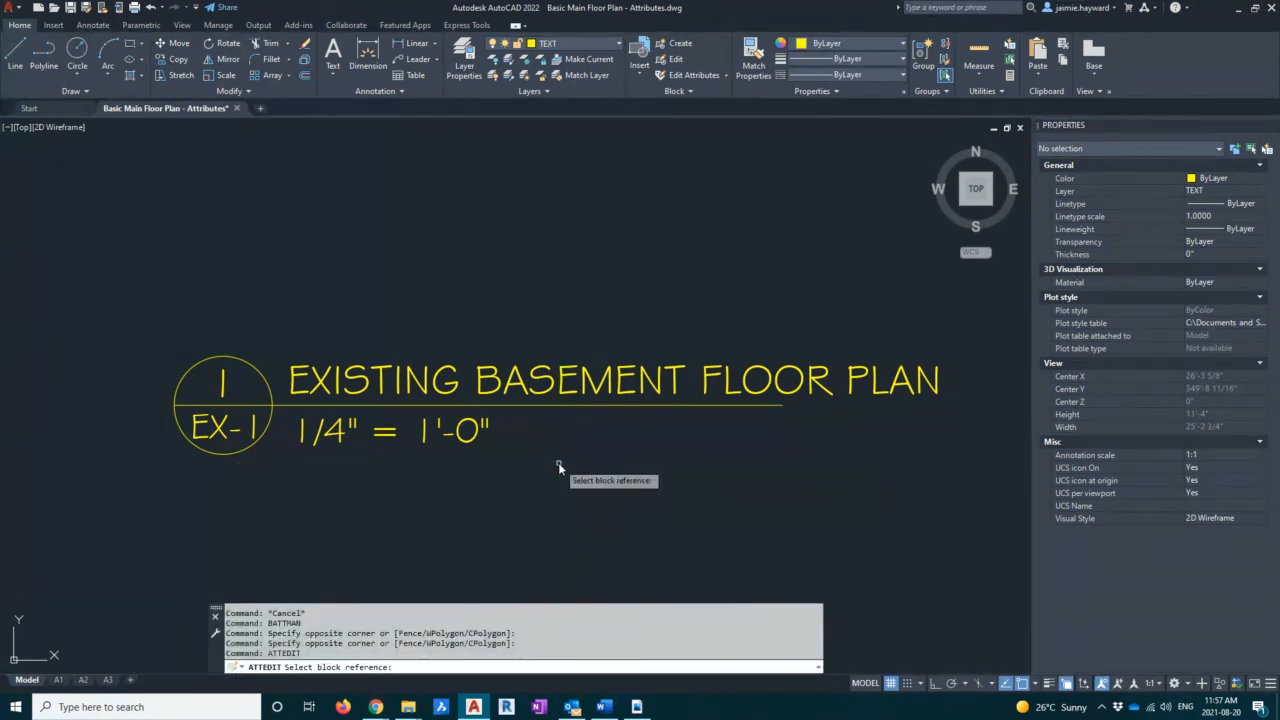
click(562, 407)
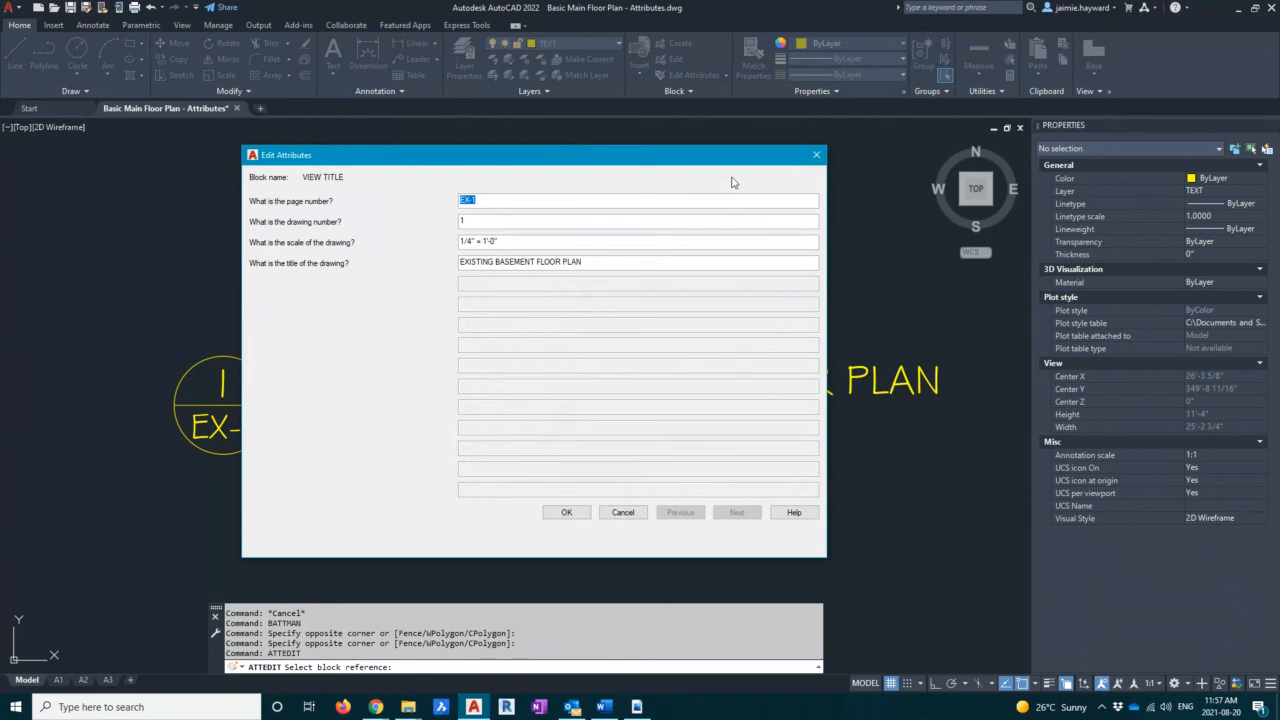
click(816, 155)
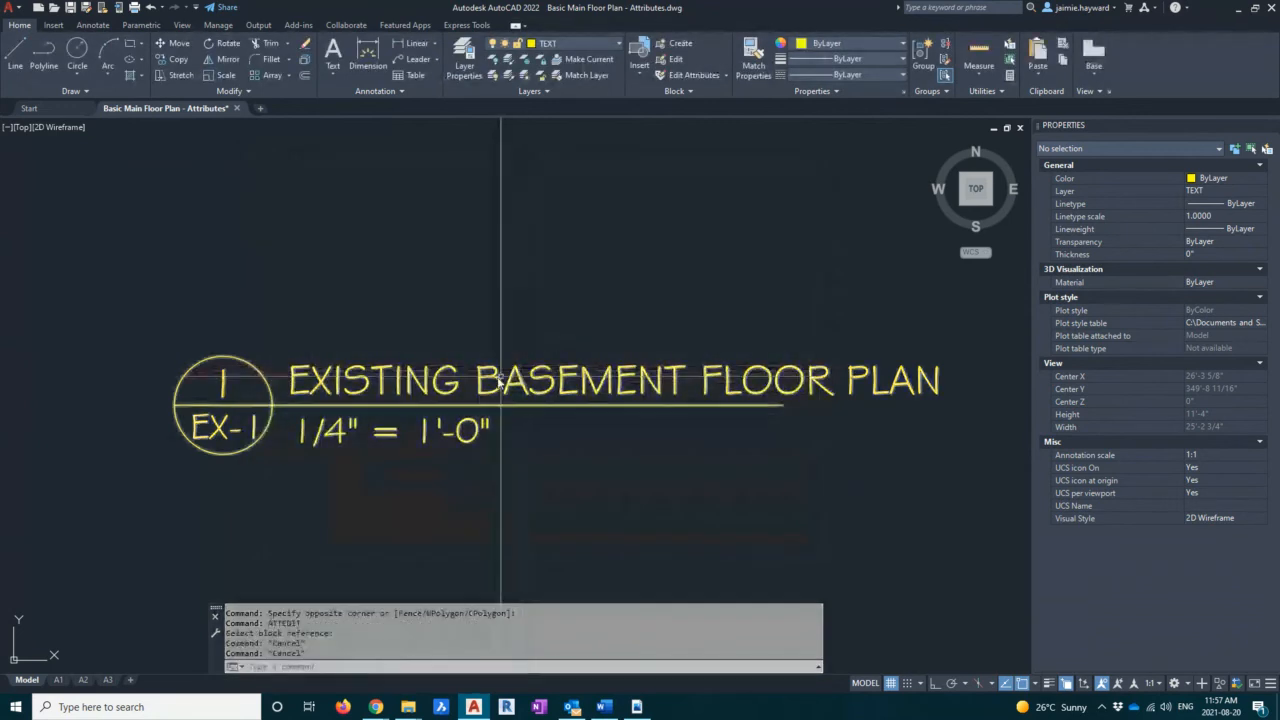
key(Escape)
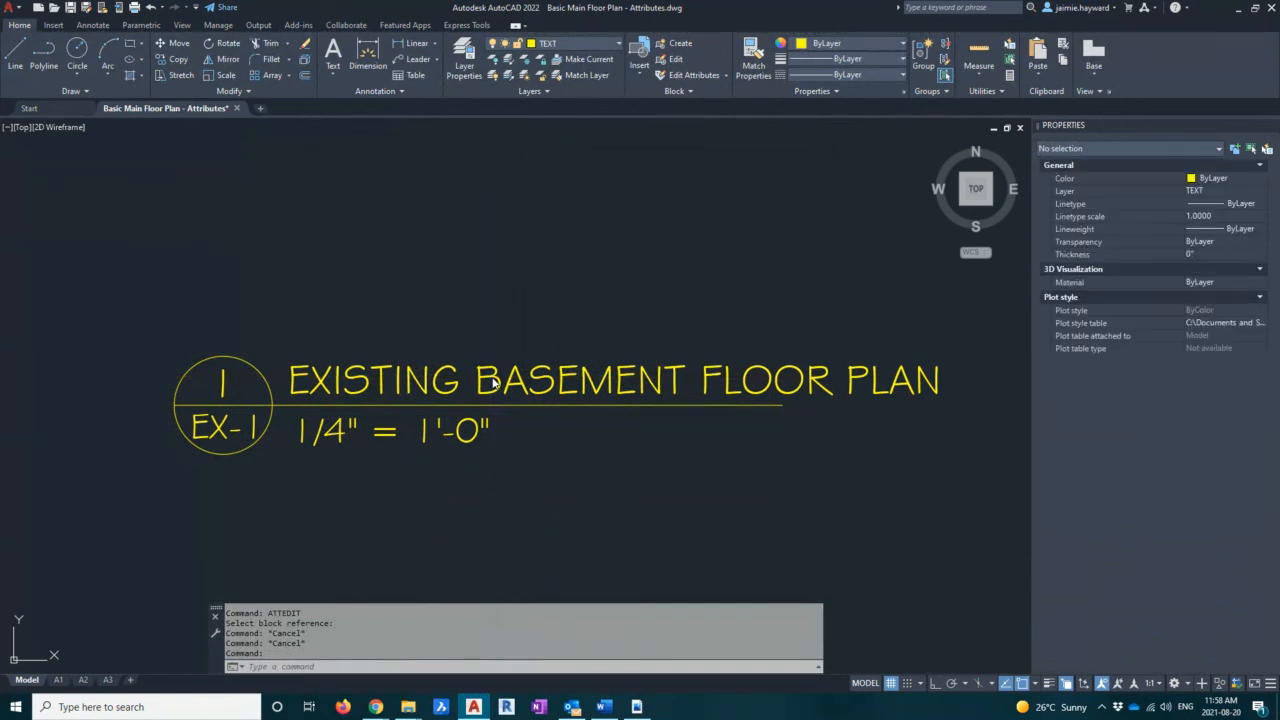
Open the Enhanced Attribute Editor directly from the title block's drawing title text and close it without edits
double_click(492, 383)
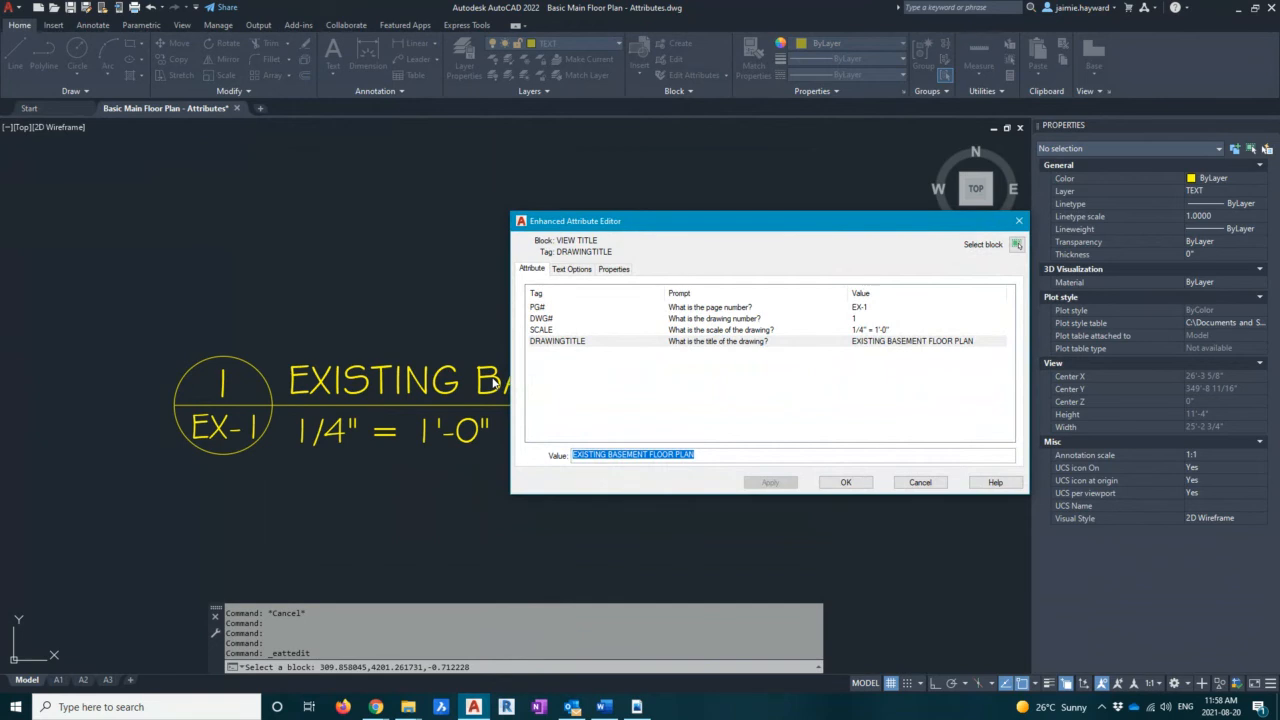
click(1019, 221)
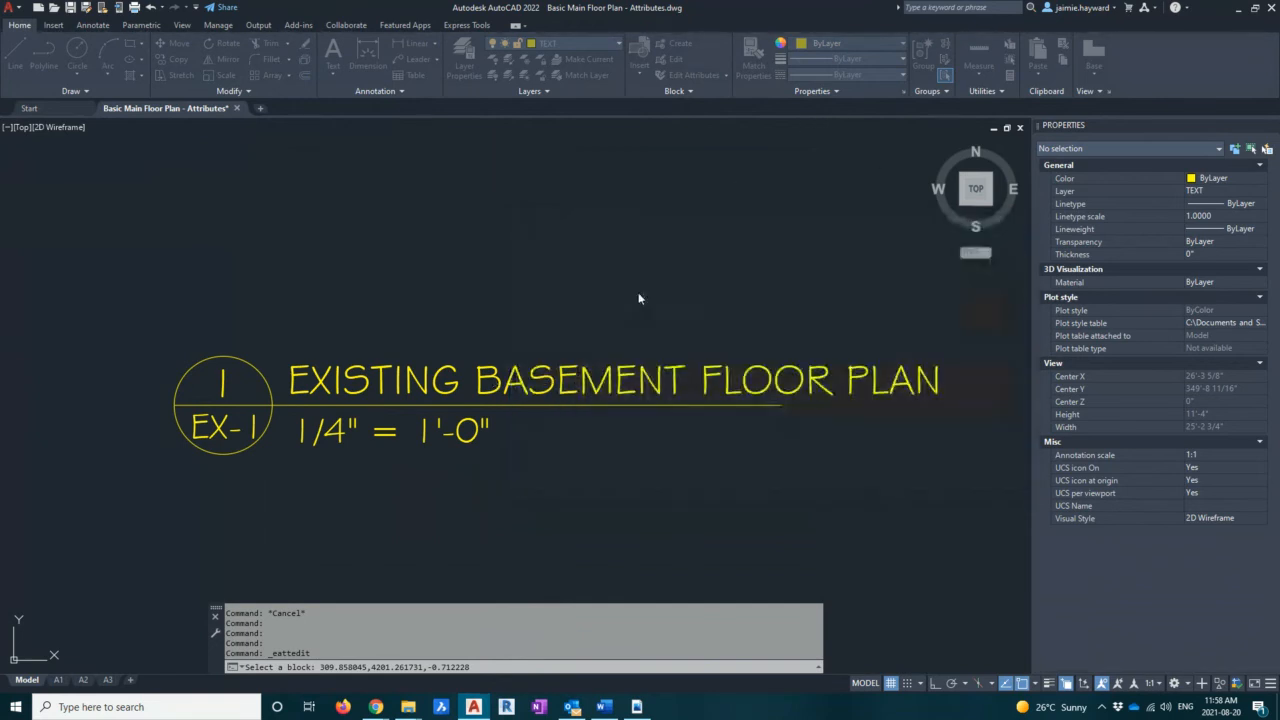
key(Escape)
click(593, 290)
key(Escape)
key(Escape)
Run EATTEDIT on the title block to view its attributes, and close the editor without edits
text(ENATT)
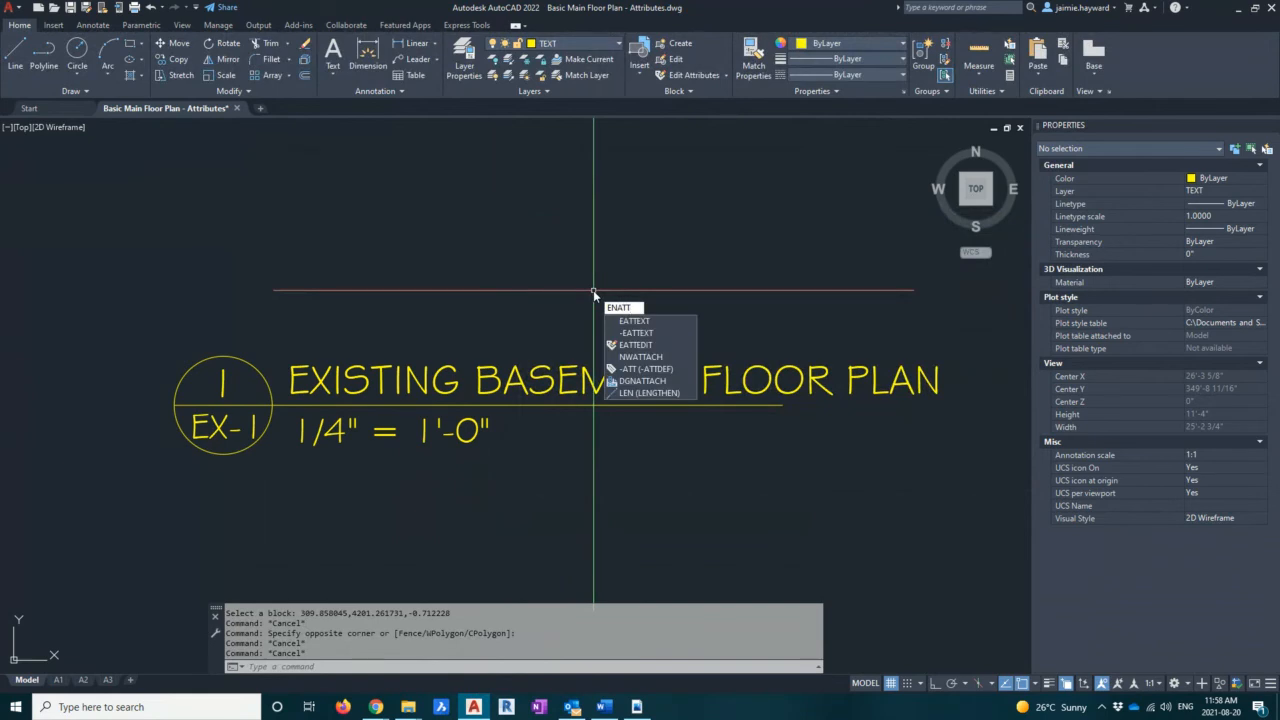
click(622, 346)
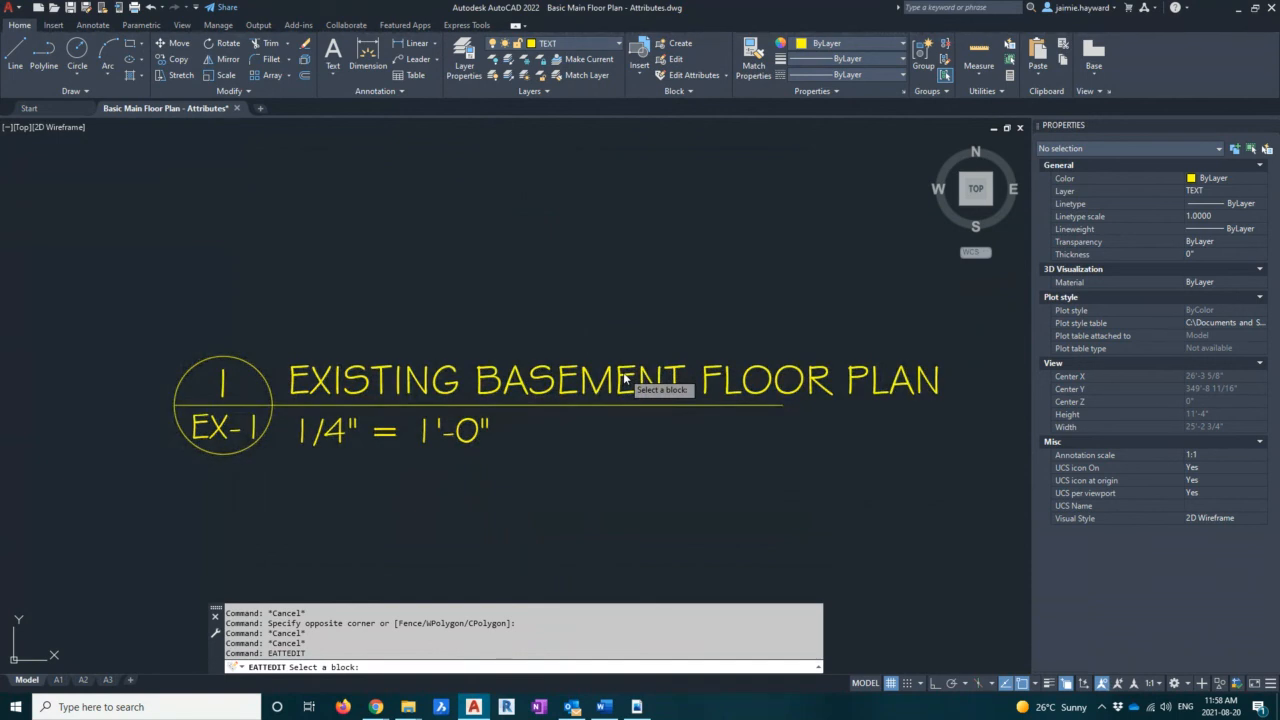
click(624, 377)
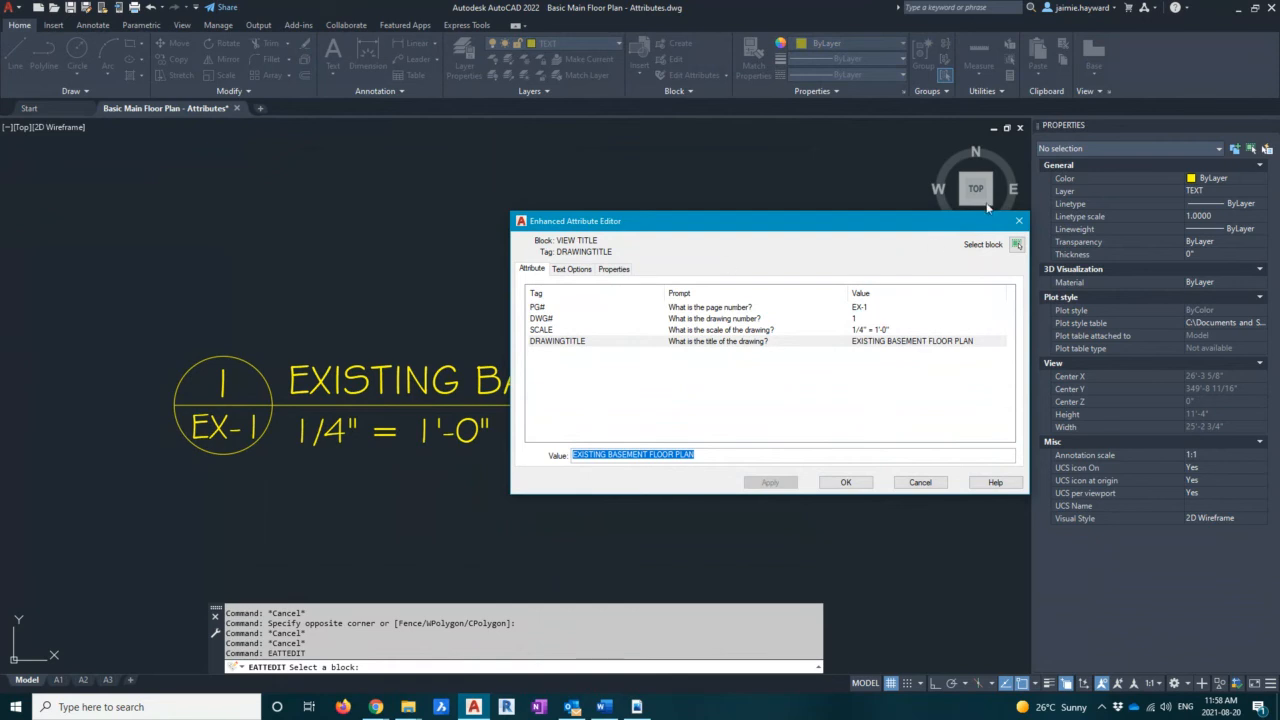
click(1019, 221)
click(606, 296)
click(595, 278)
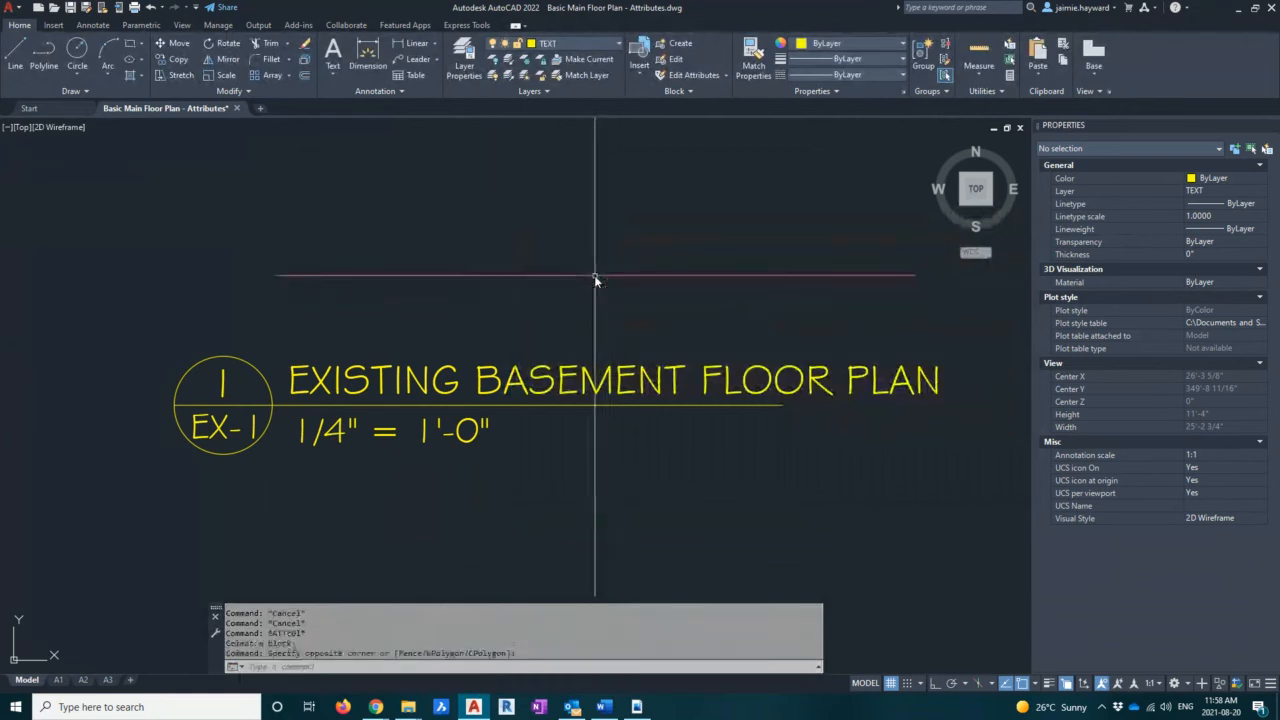
key(Escape)
key(Escape)
key(Escape)
middle_drag(591, 262, 545, 281)
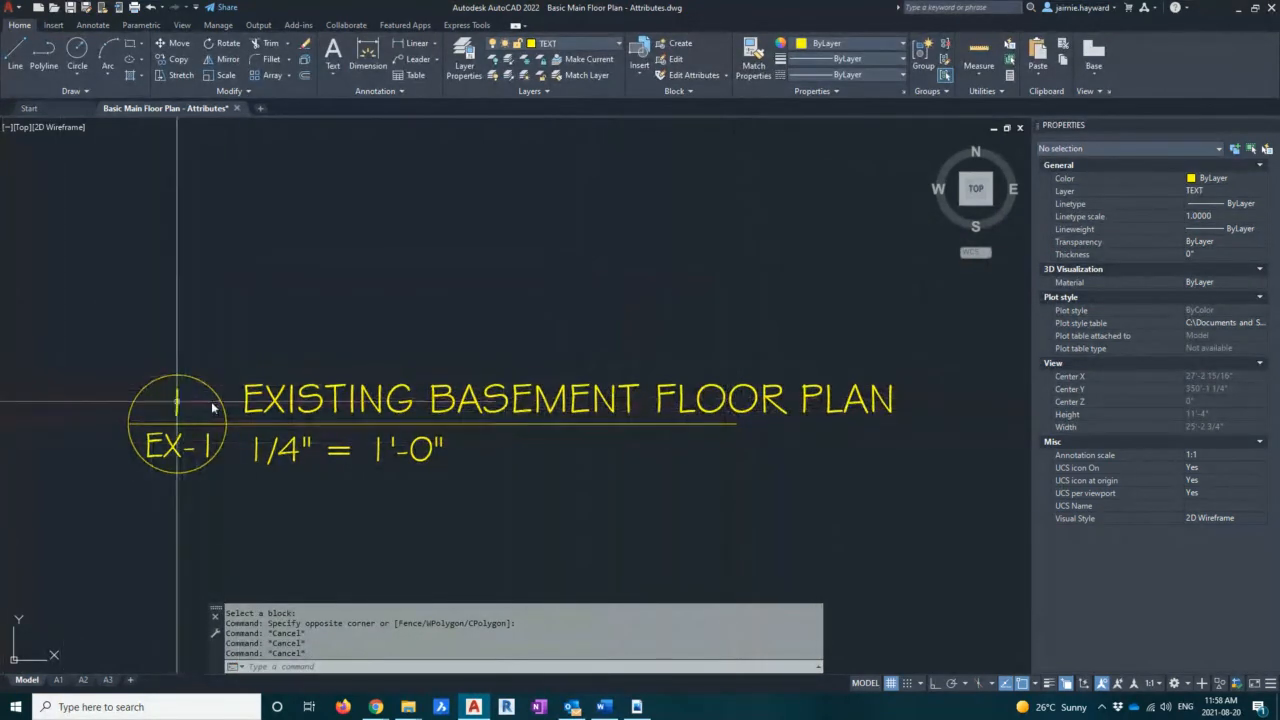
mouse_move(262, 397)
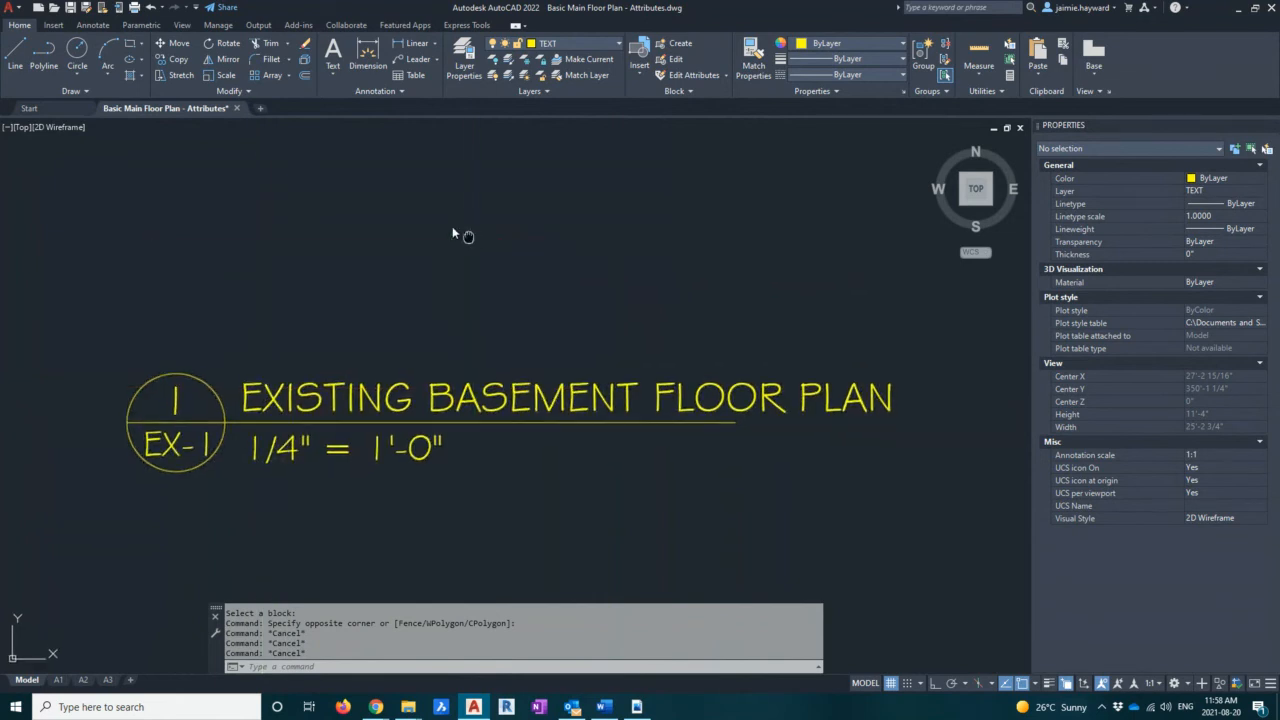
Run REFEDIT on the title block and open the VIEW TITLE reference for in-place editing with all nested objects selected
middle_drag(455, 229, 429, 212)
key(Escape)
text(REF)
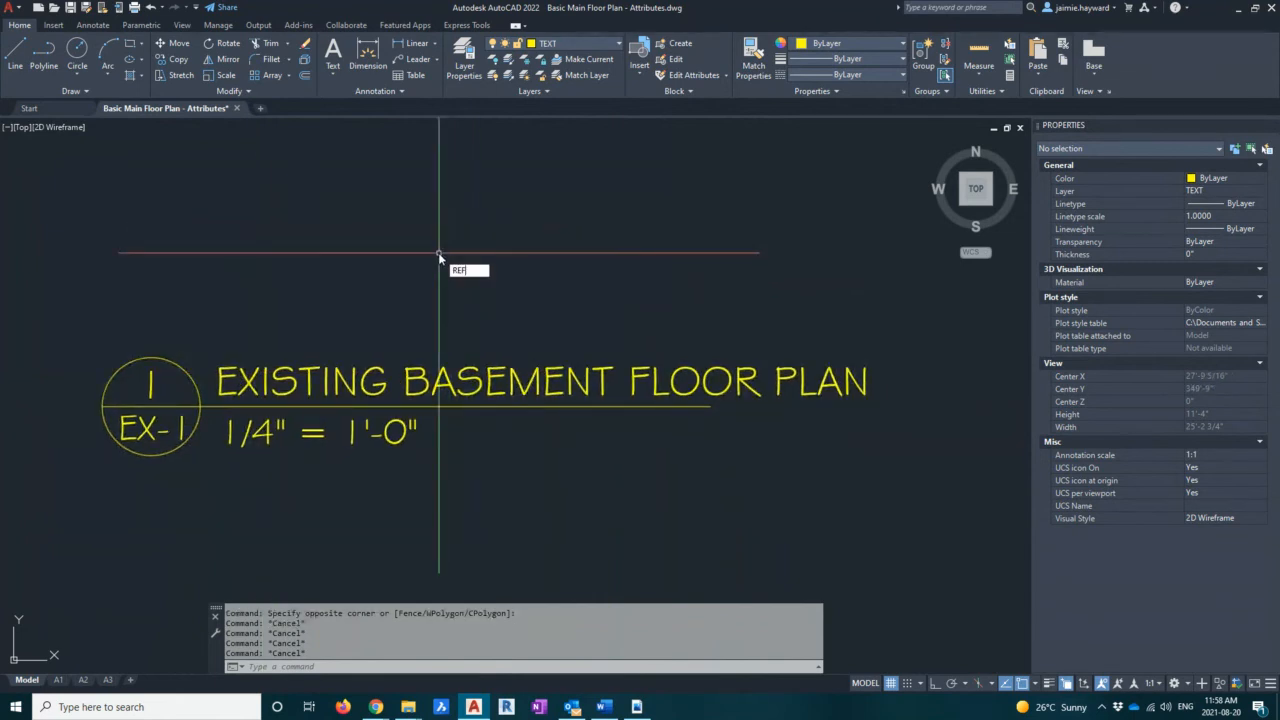
text(EDIT)
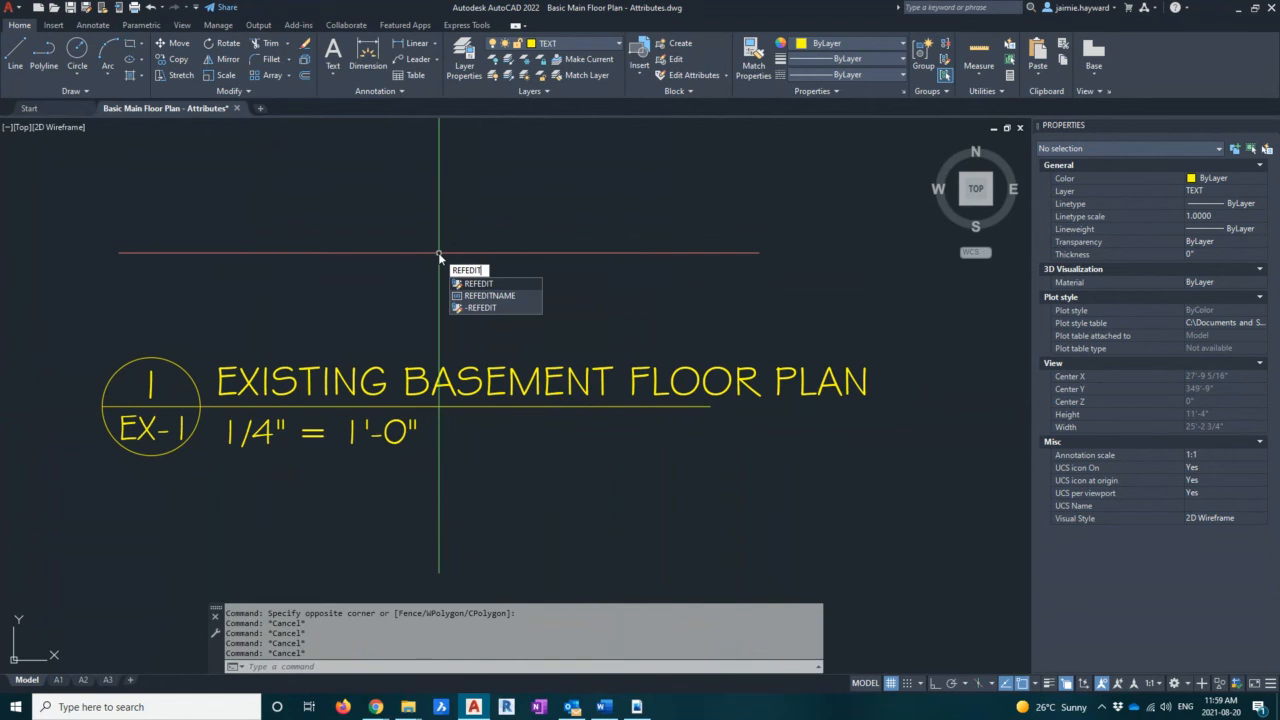
key(Return)
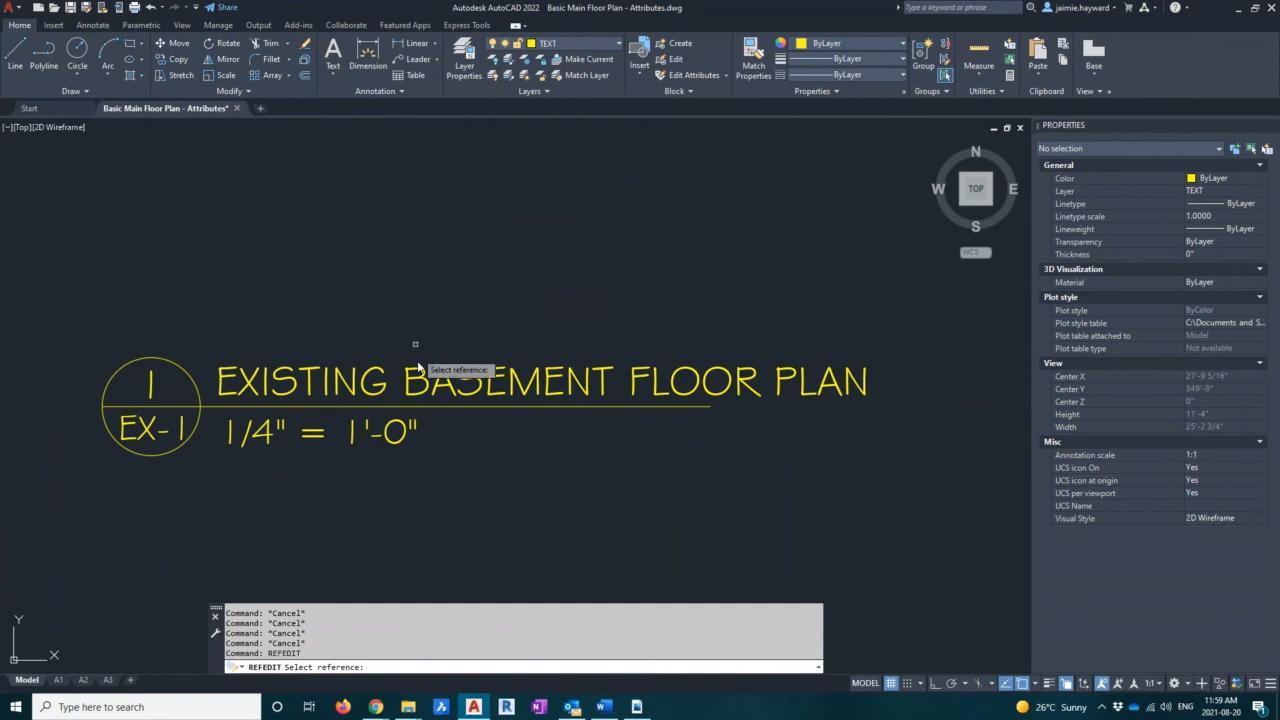
click(429, 405)
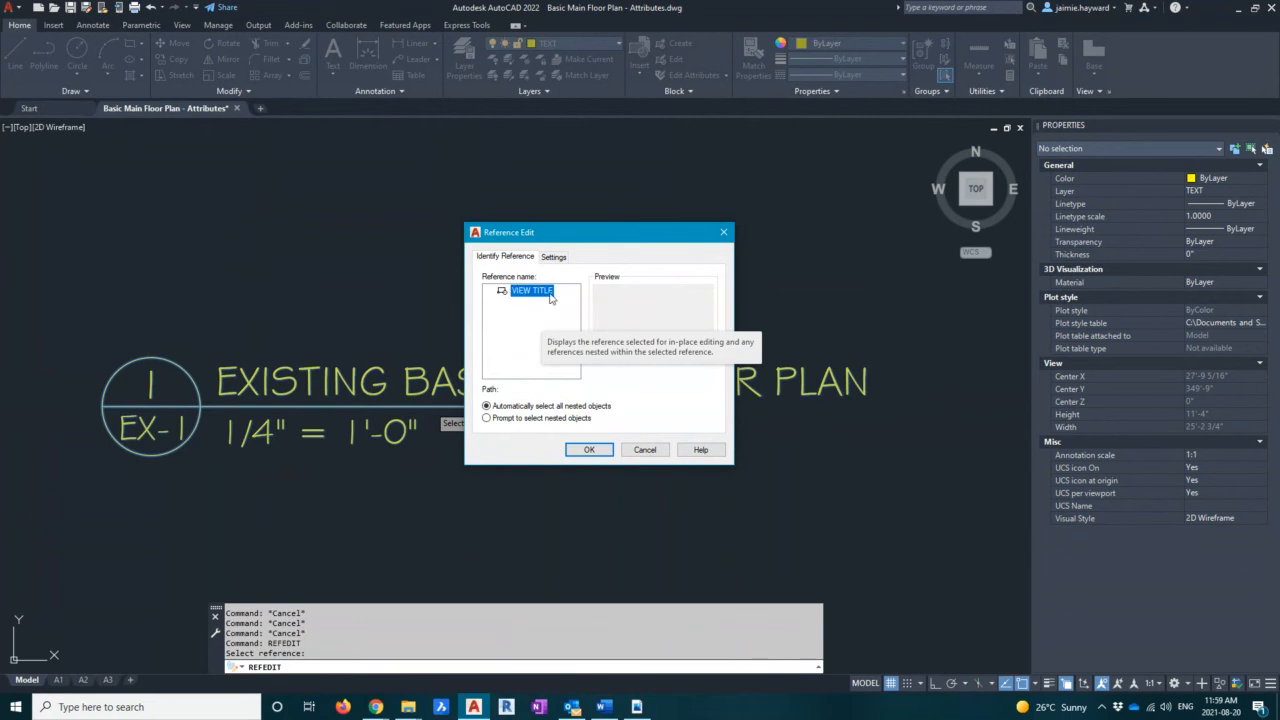
click(590, 450)
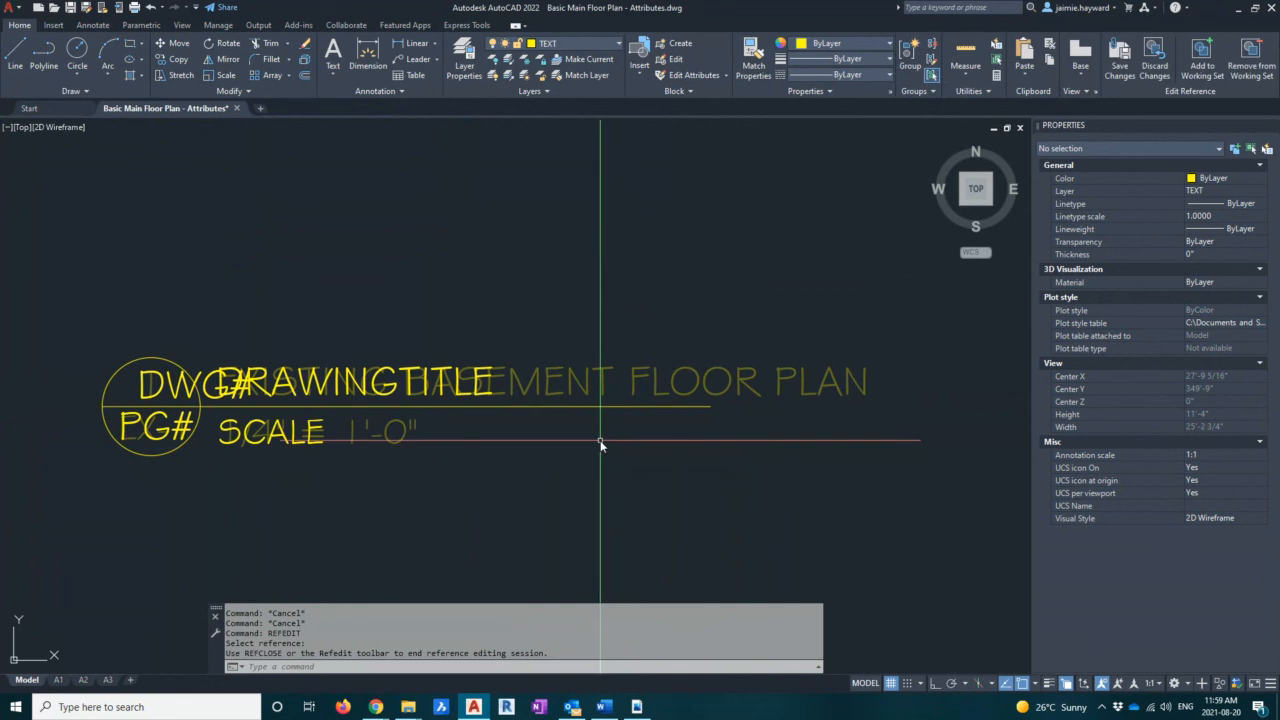
Stretch the free end of the title line horizontally to just past the end of the EXISTING BASEMENT FLOOR PLAN text
middle_drag(343, 320, 378, 294)
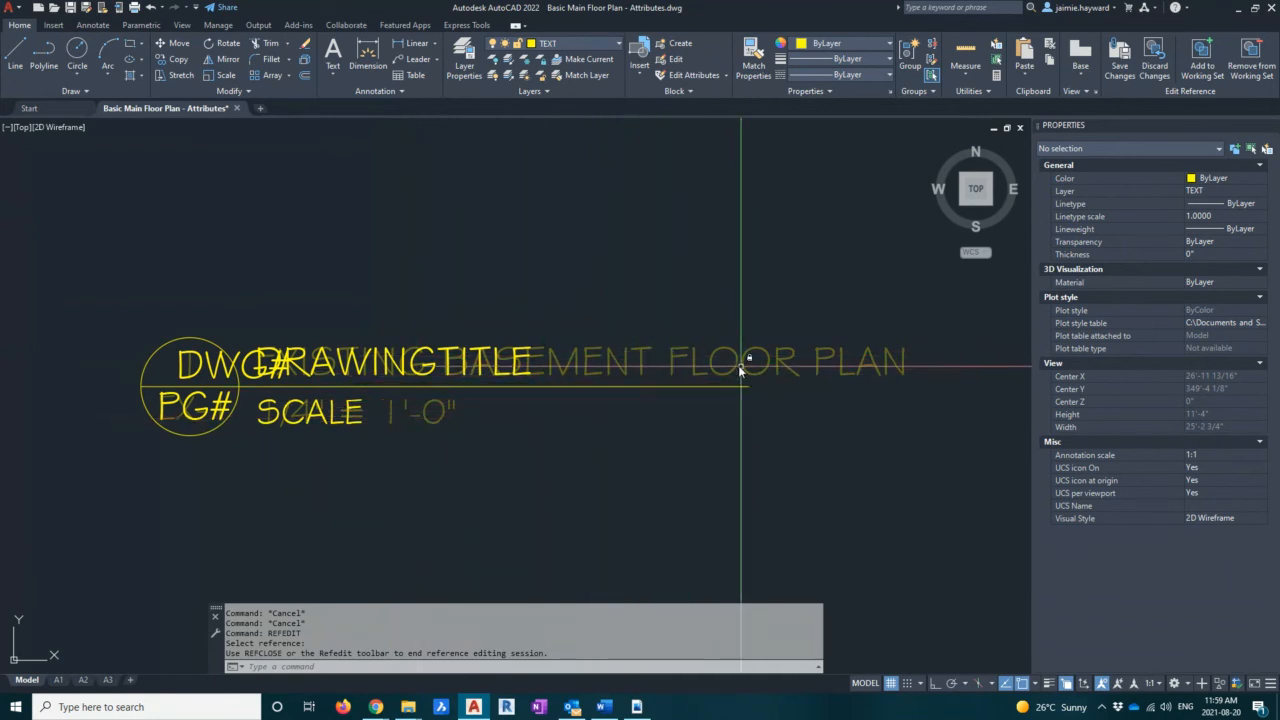
click(571, 386)
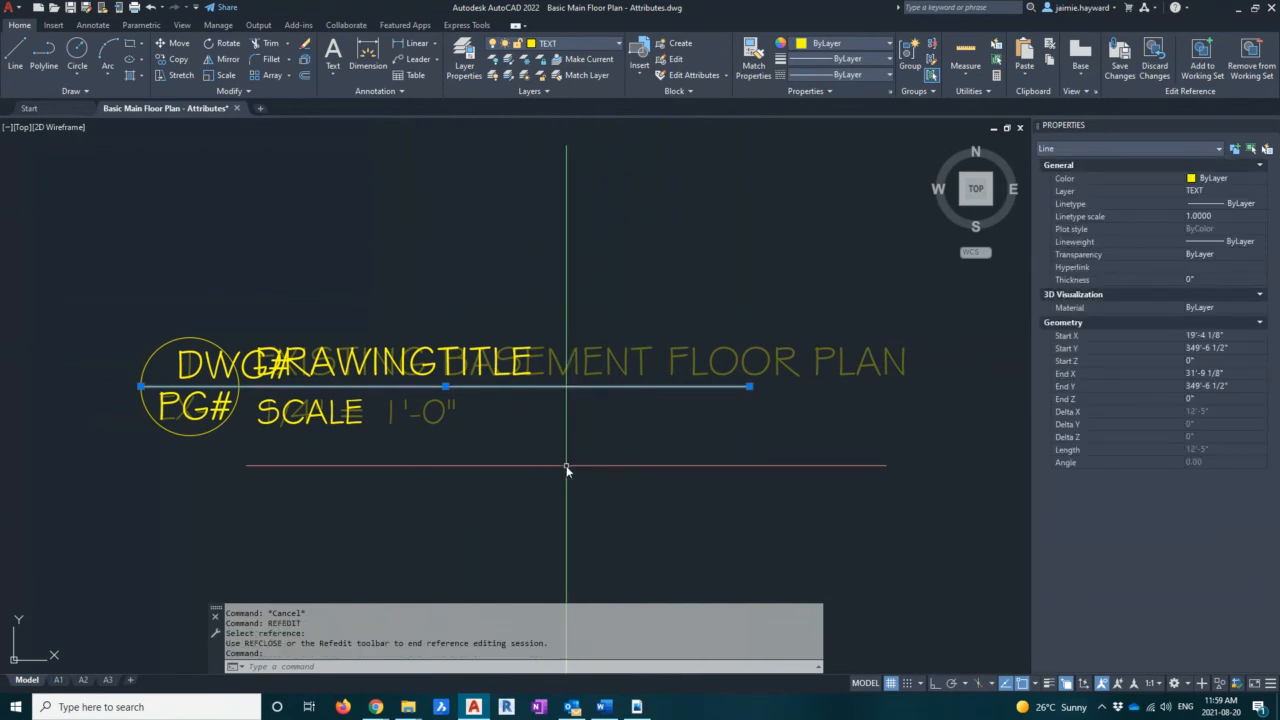
click(749, 387)
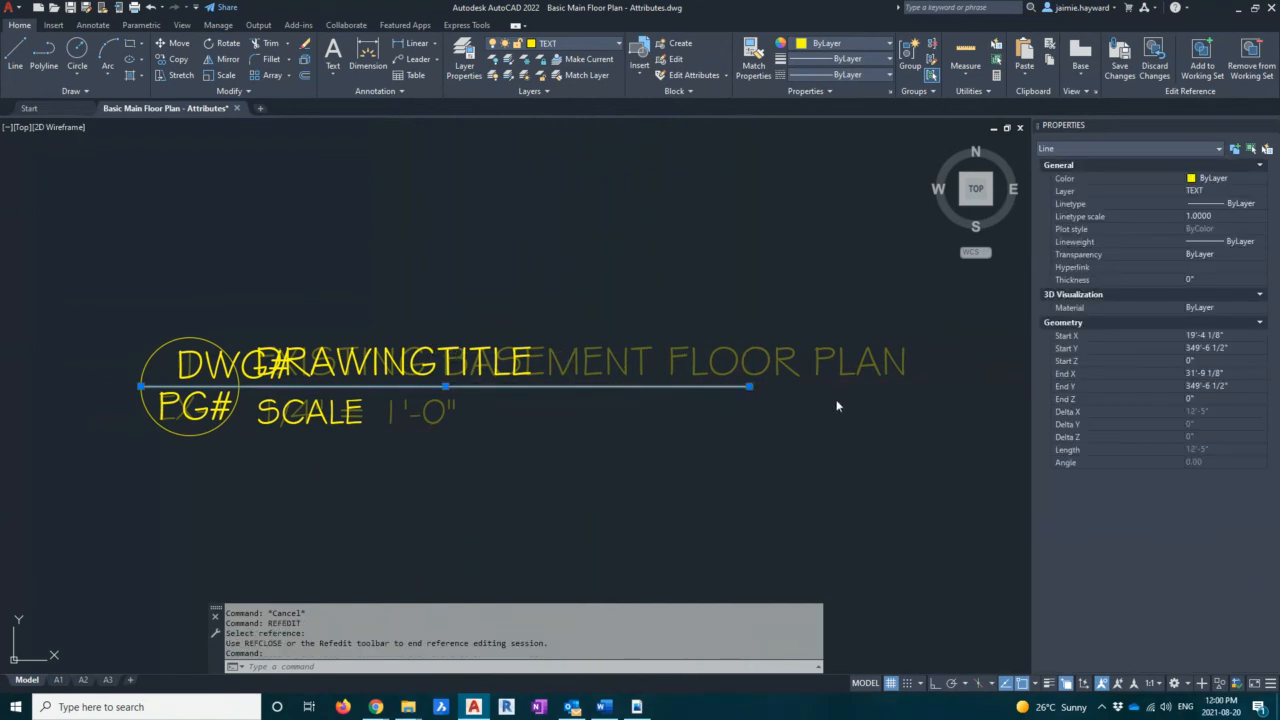
click(919, 420)
key(Escape)
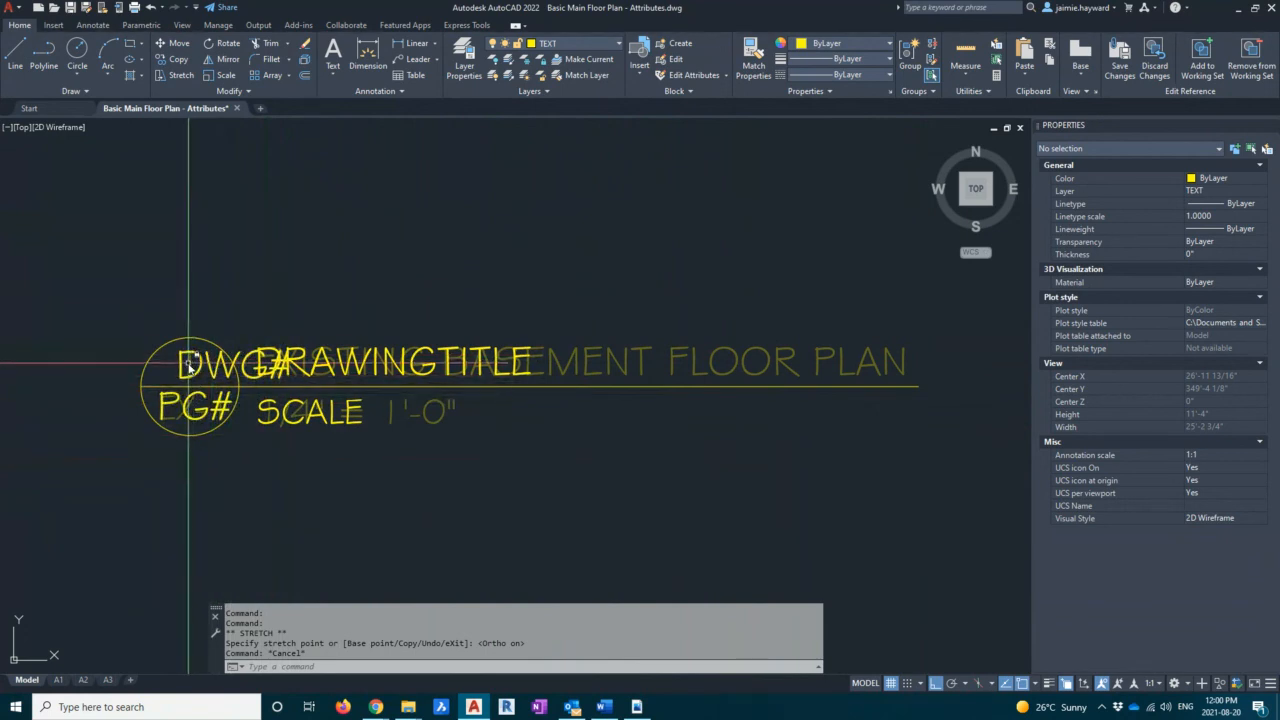
Move the SCALE attribute slightly to the left, closer to the circle
scroll(200, 380, up, 1)
scroll(330, 405, up, 1)
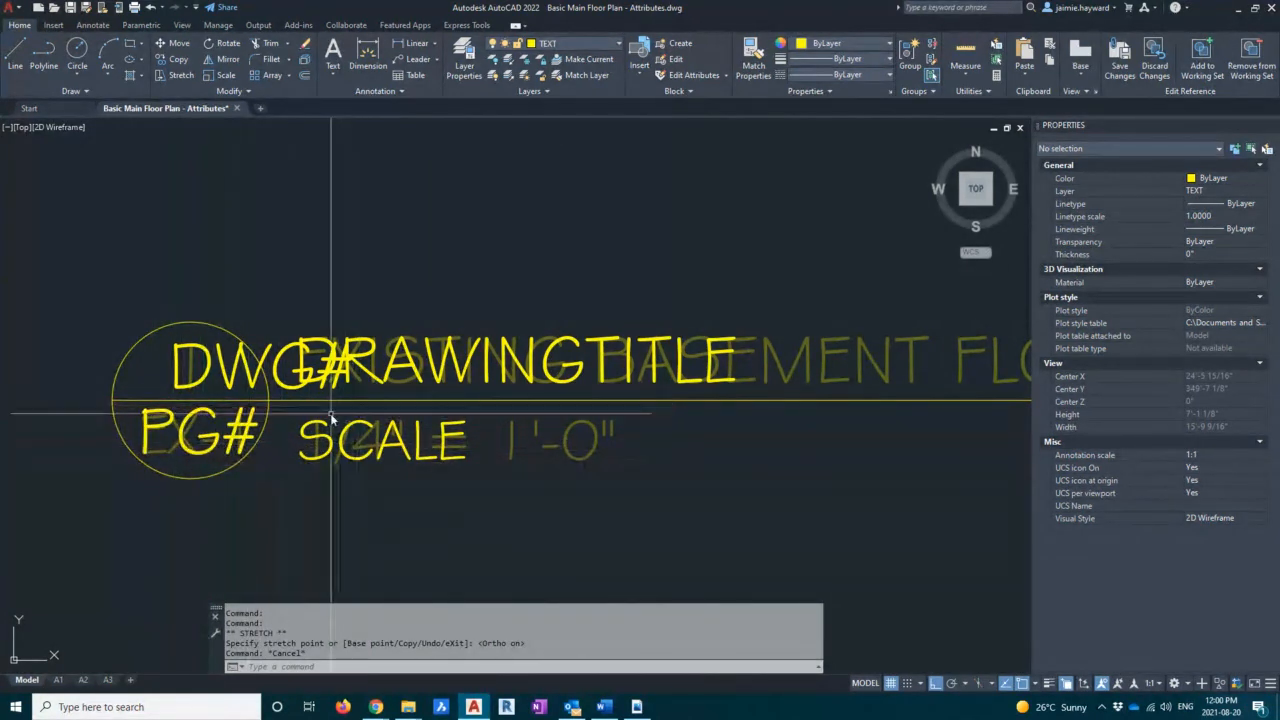
scroll(335, 420, up, 2)
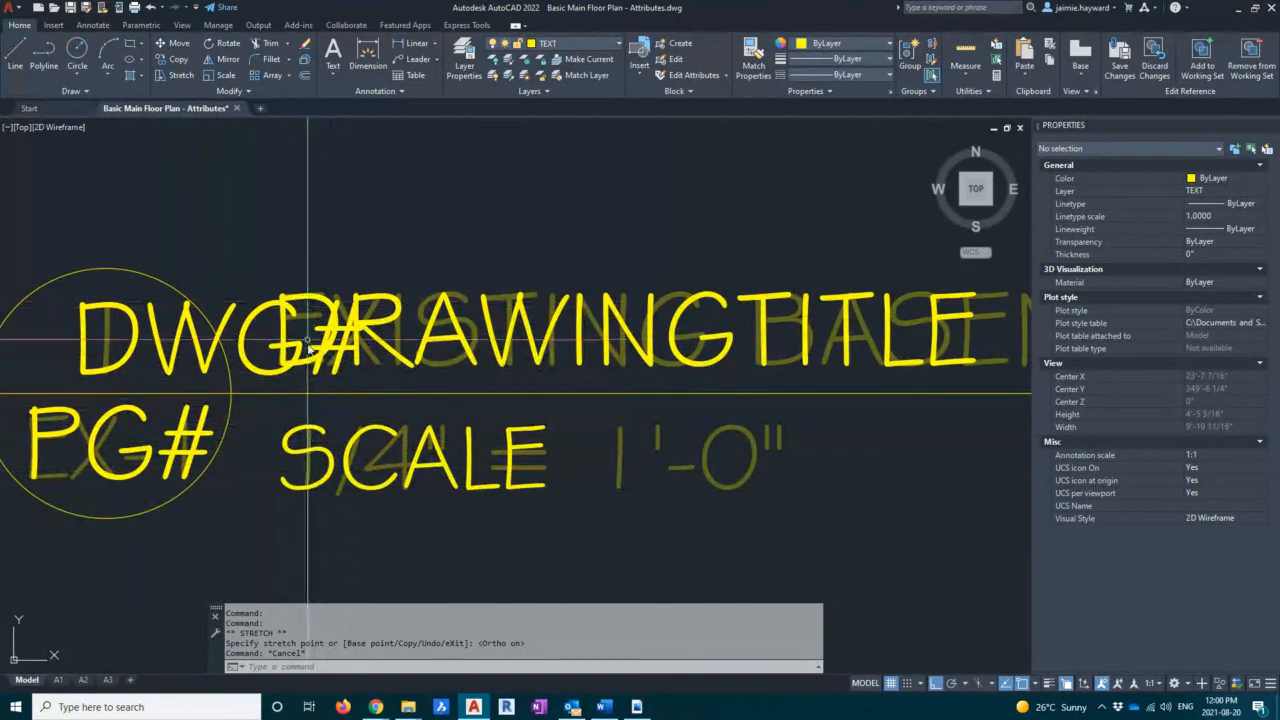
scroll(305, 455, down, 2)
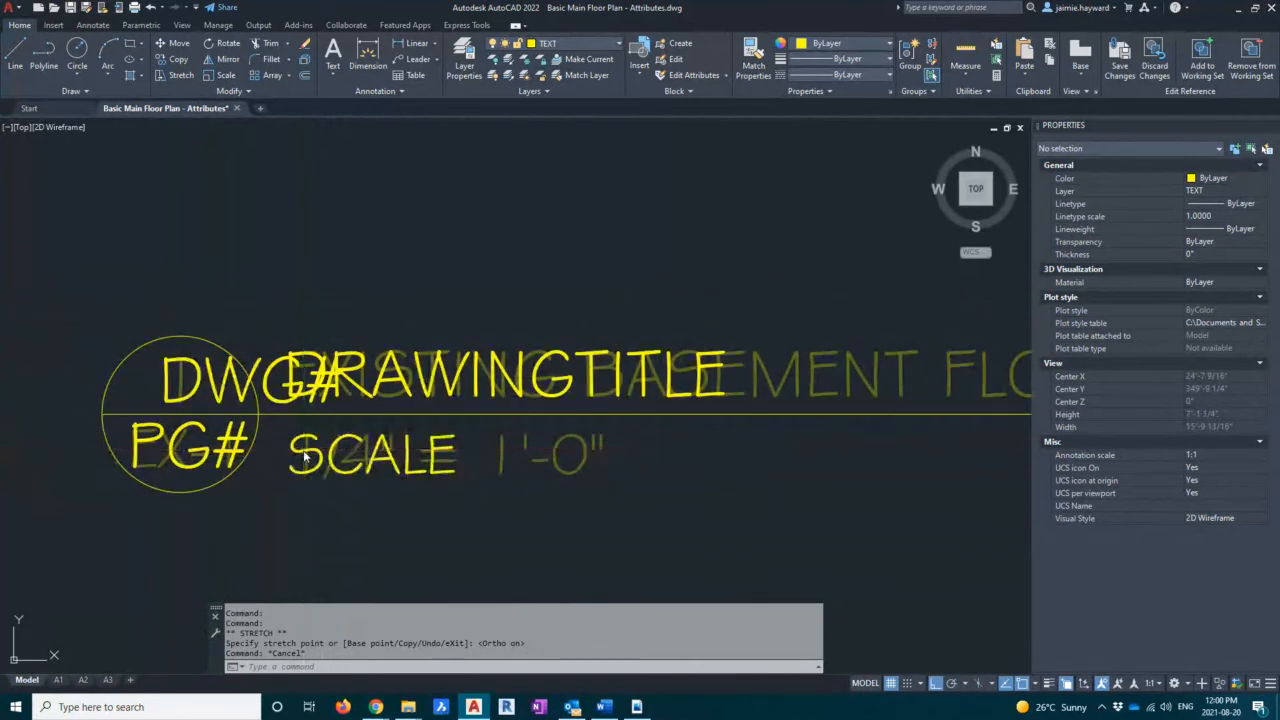
click(305, 455)
text(m)
key(Return)
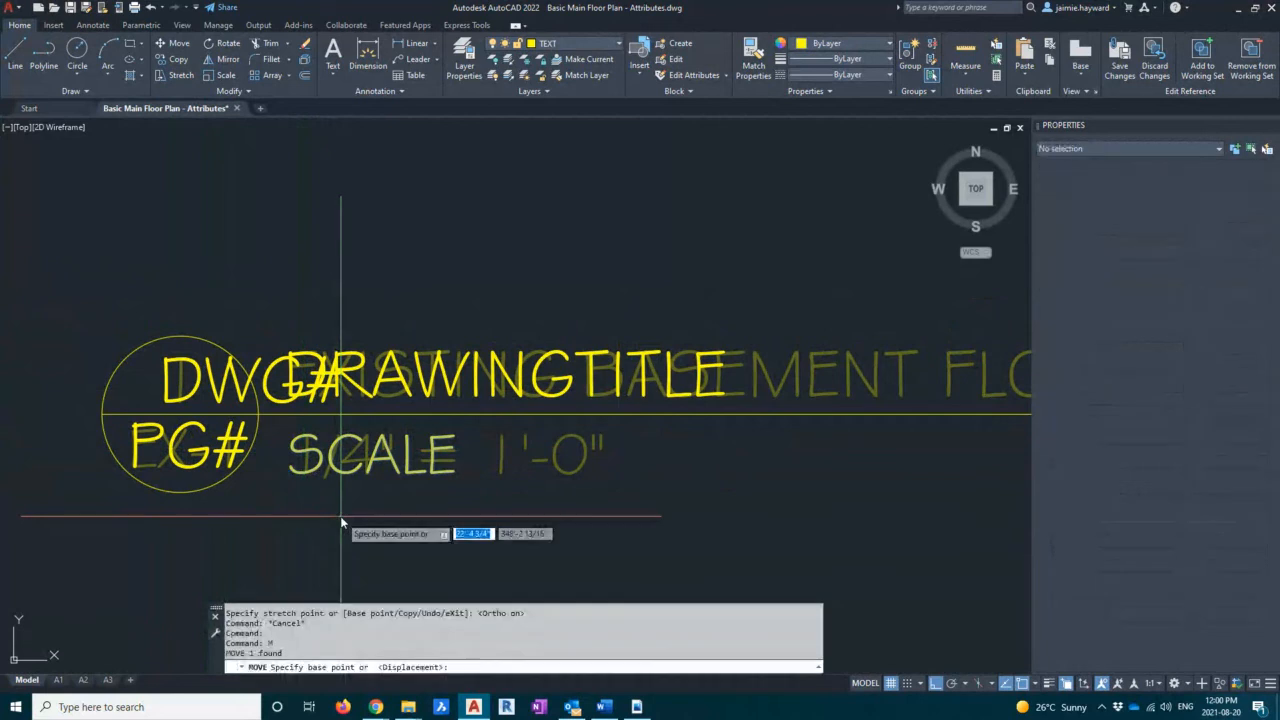
click(382, 511)
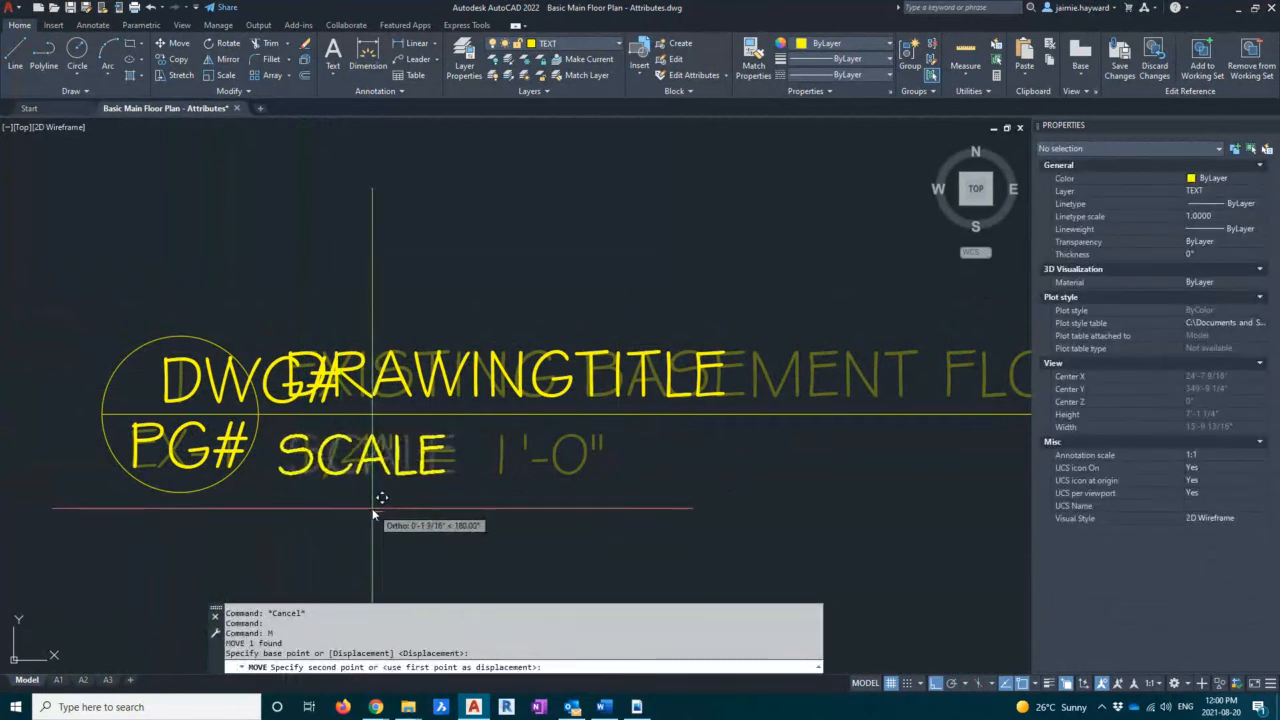
click(370, 510)
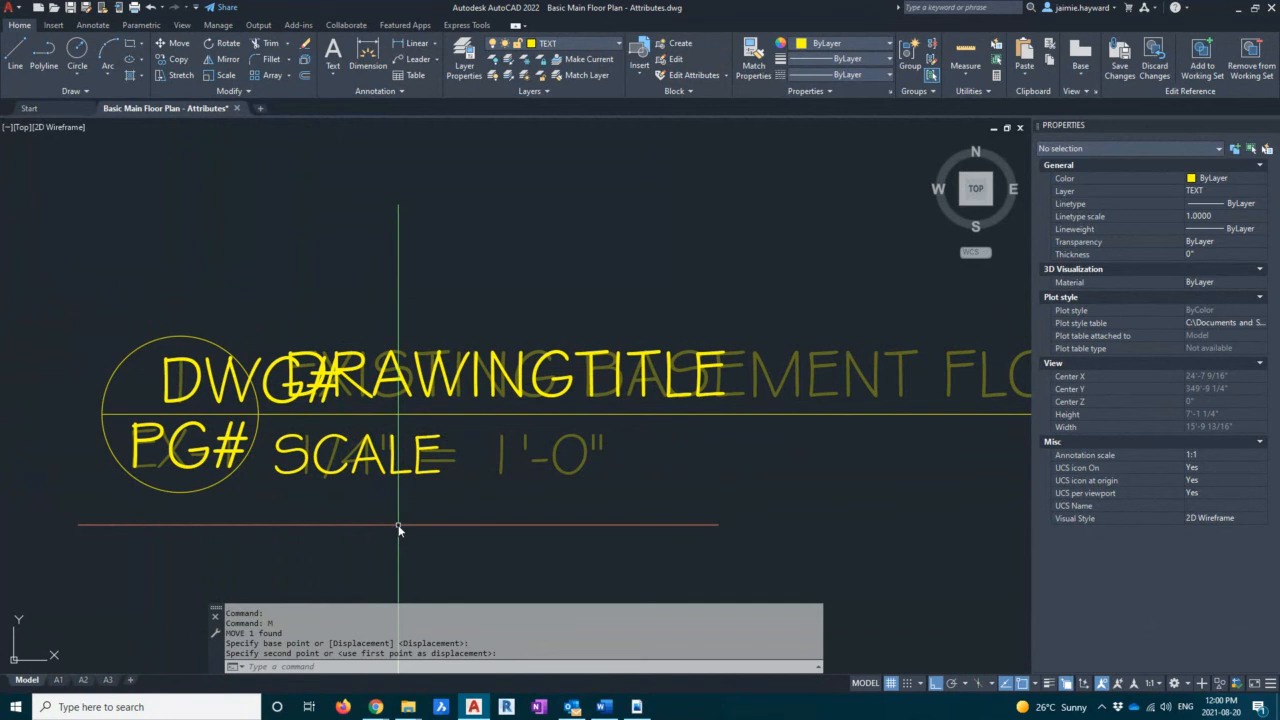
Save the reference edits back to the VIEW TITLE block and end the in-place editing session
scroll(461, 504, down, 4)
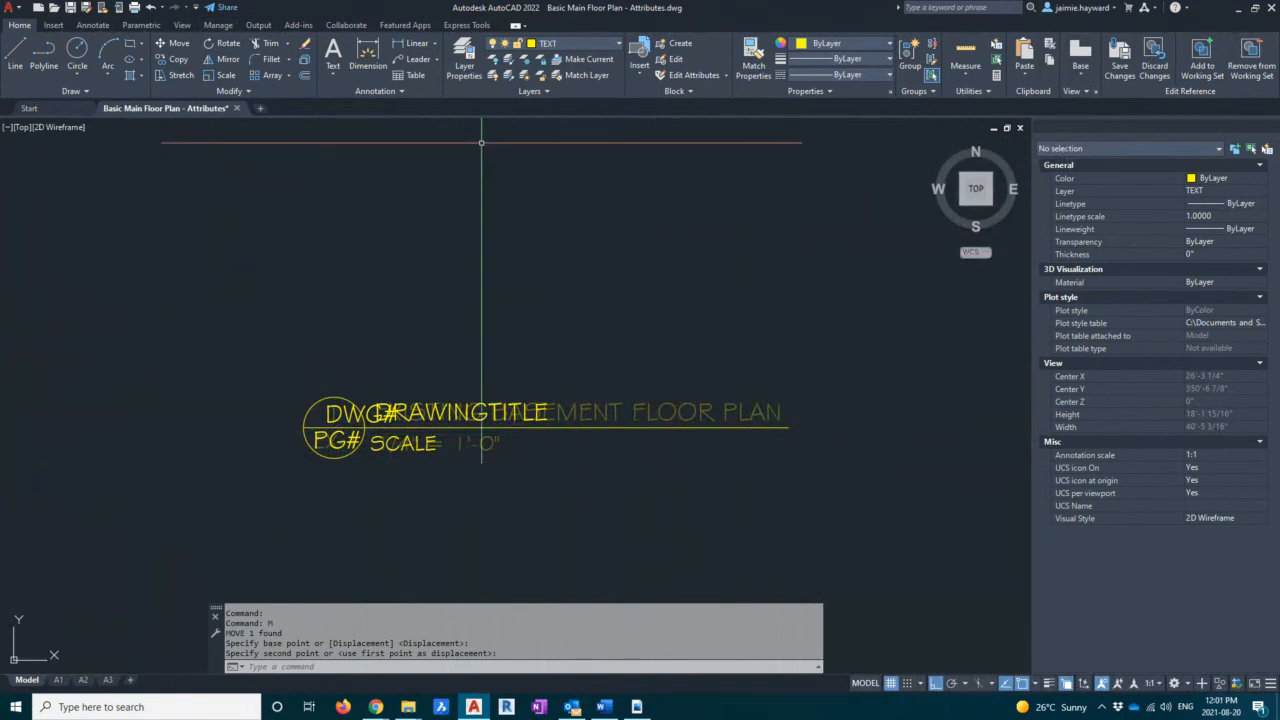
click(1117, 68)
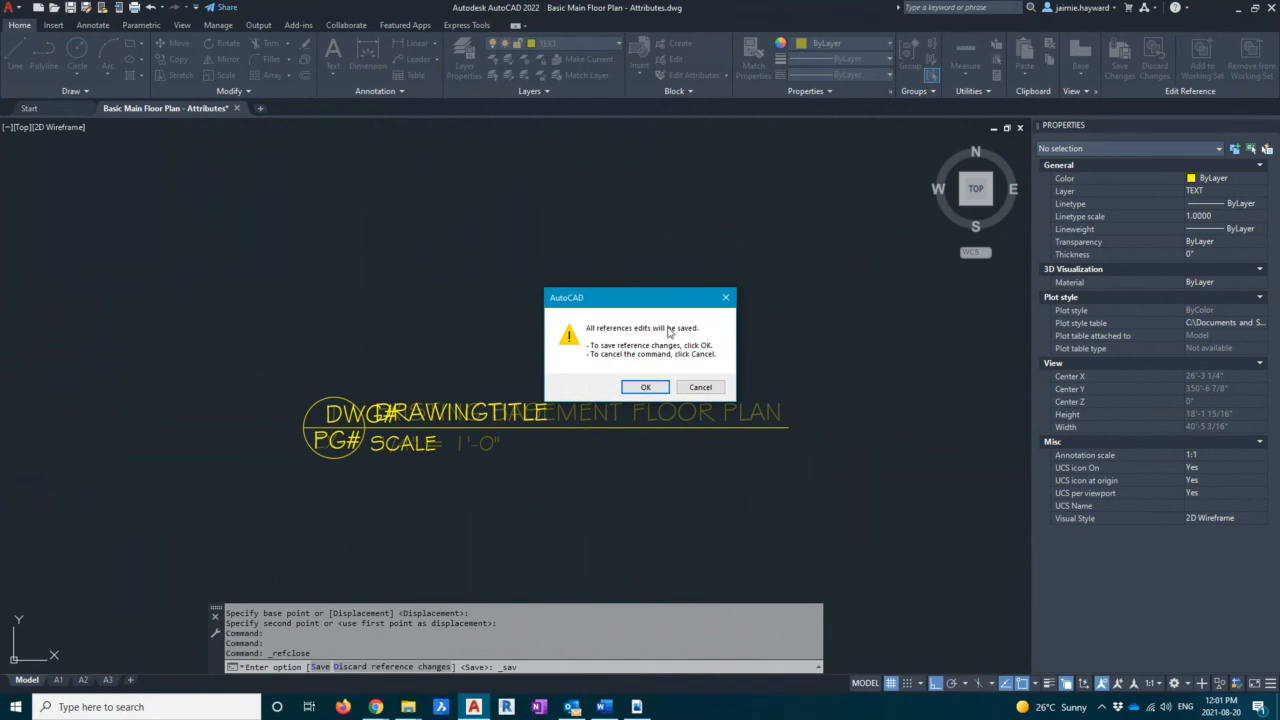
click(646, 388)
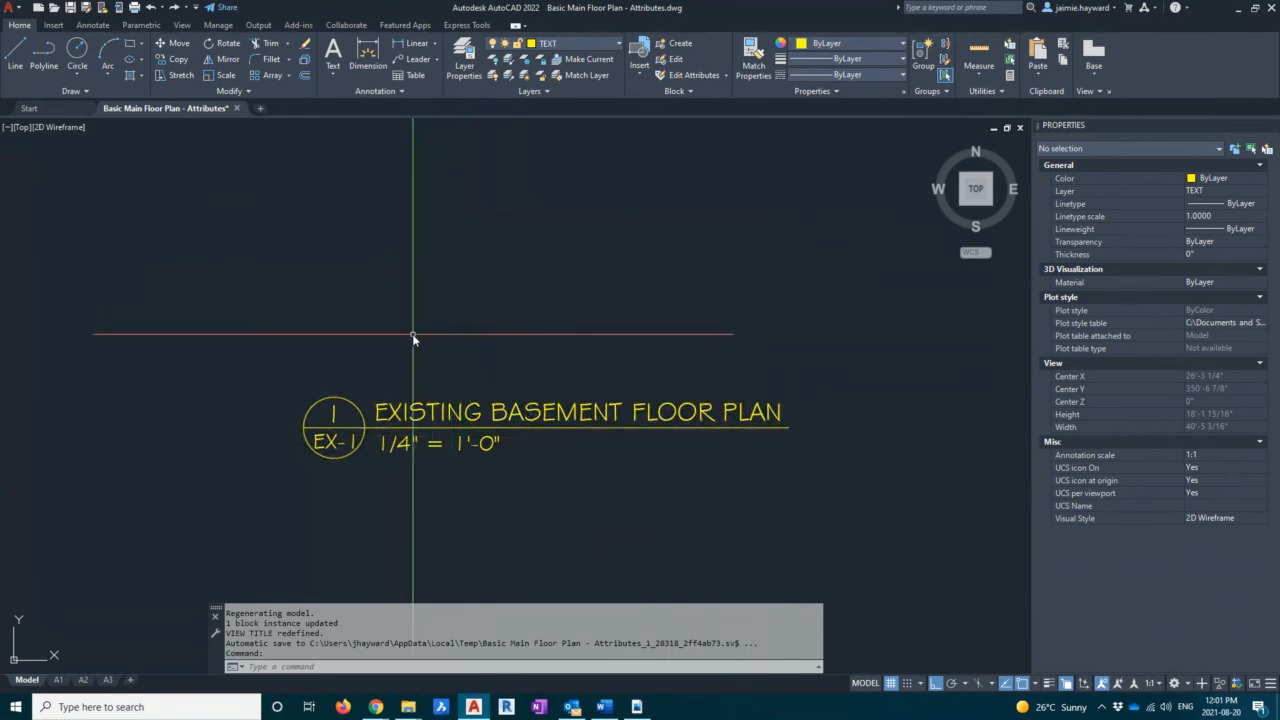
Switch to layout A1 and open the file selection for inserting an external drawing as a block
click(58, 679)
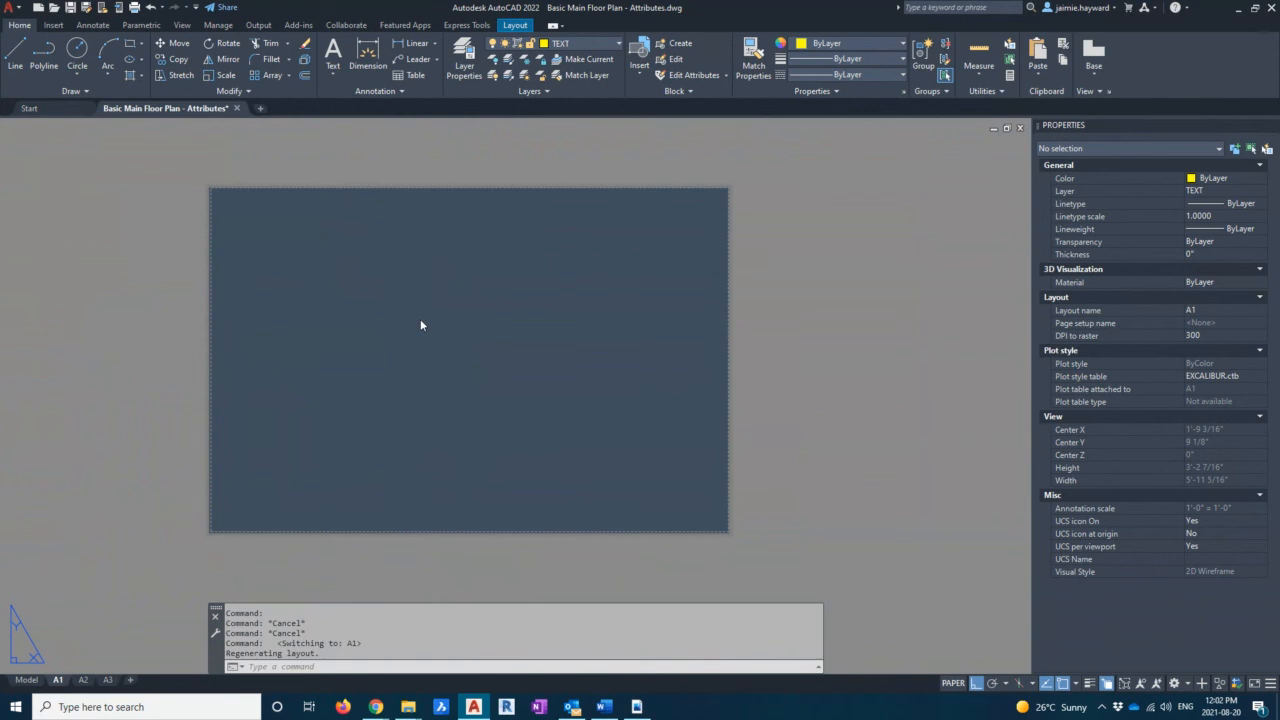
text(i)
key(Return)
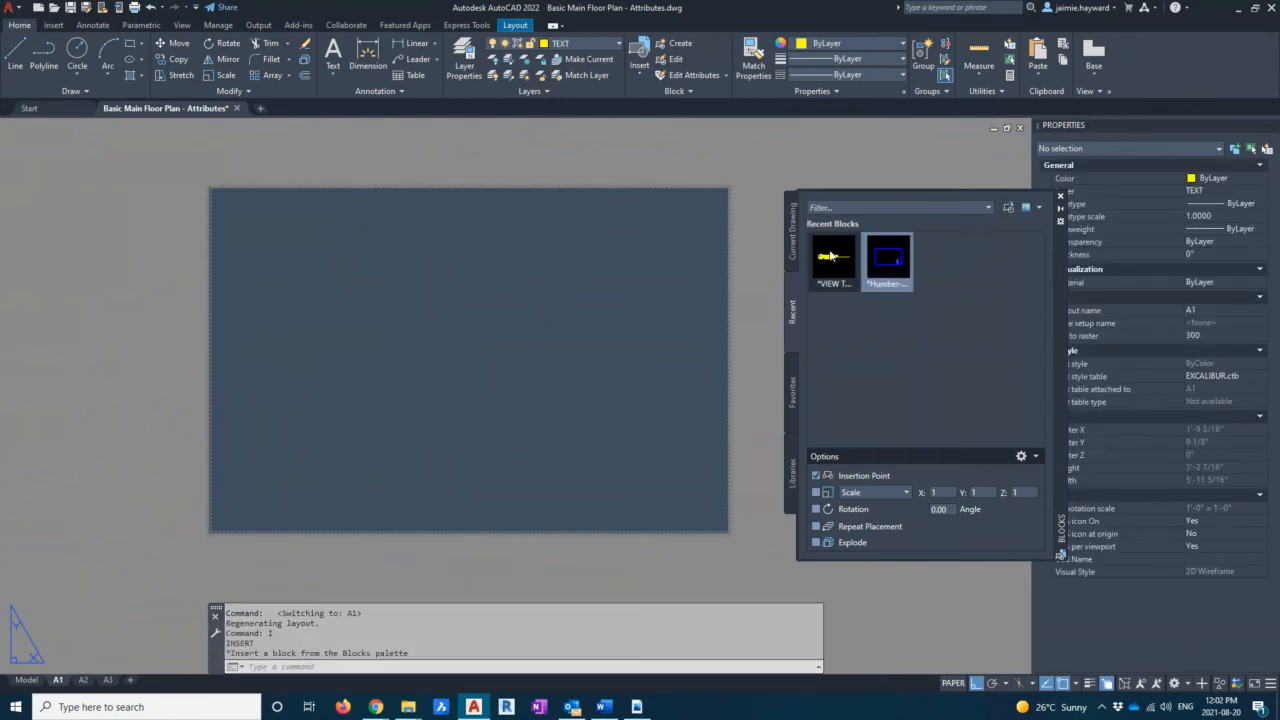
mouse_move(884, 287)
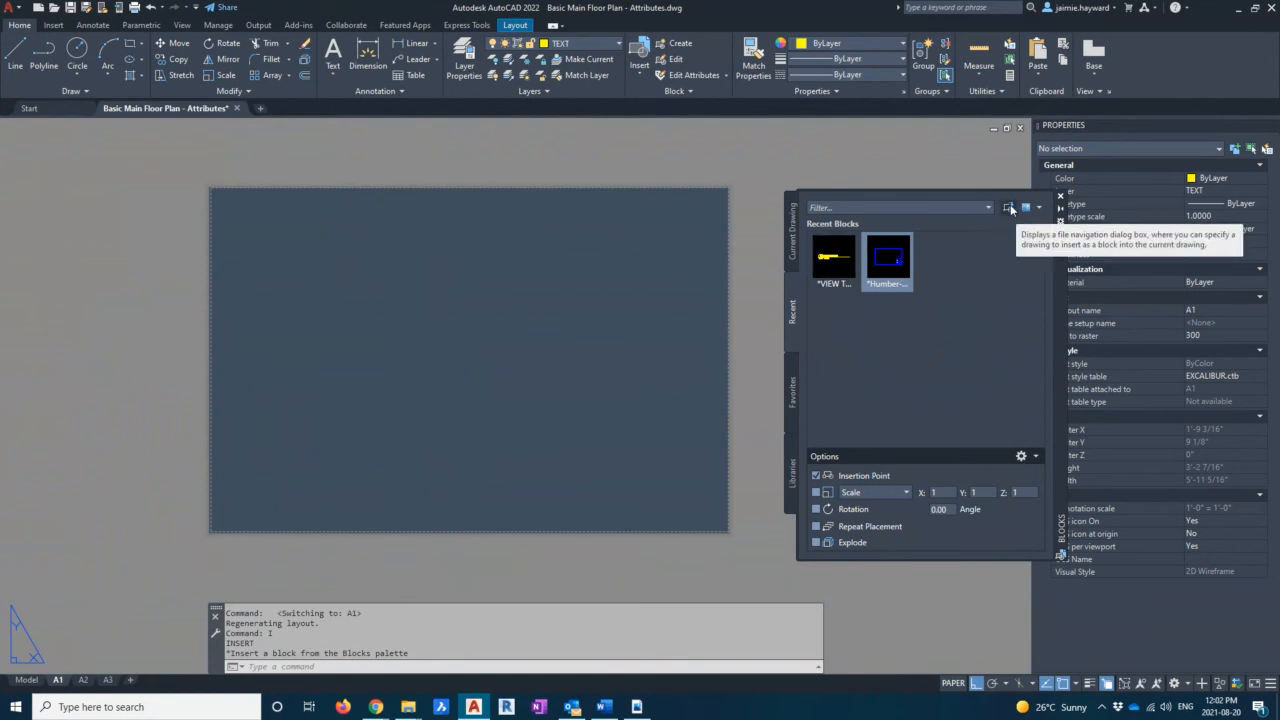
click(1009, 207)
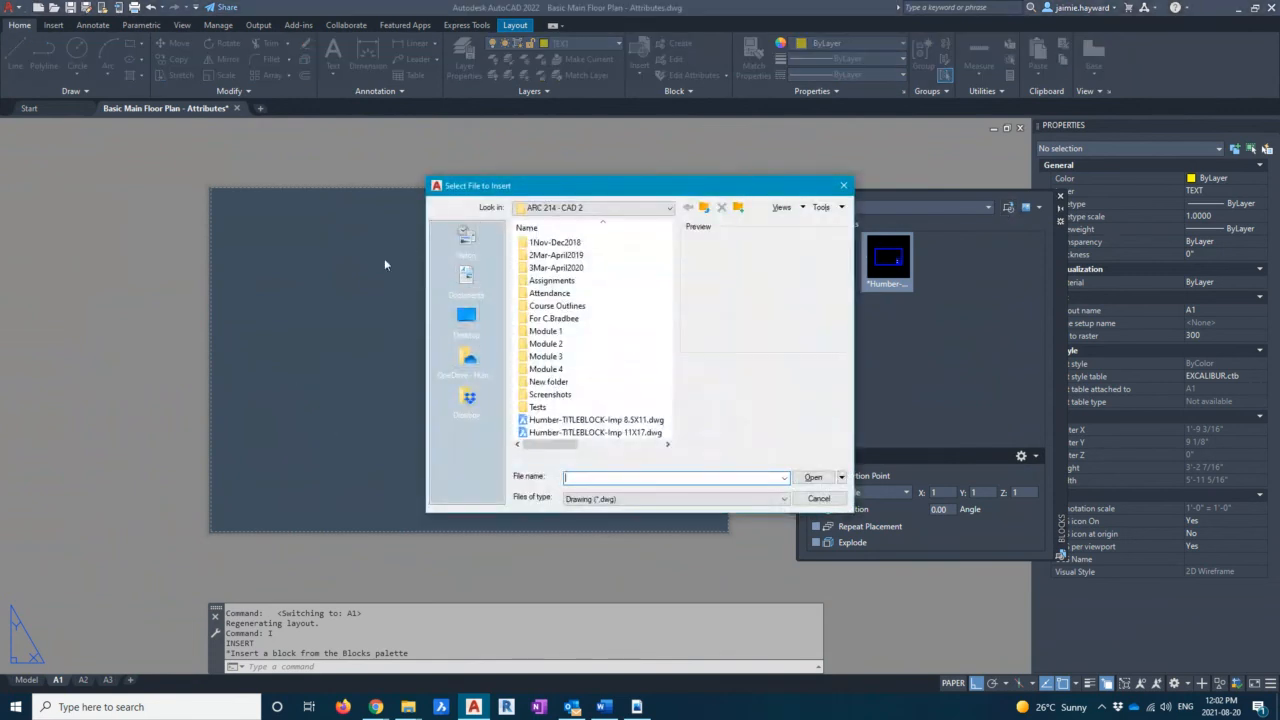
Choose VIEW TITLE.dwg from the E: drive folder Humber, Student Help & Drop In Support, SUMMER2021 as the block to insert
click(575, 208)
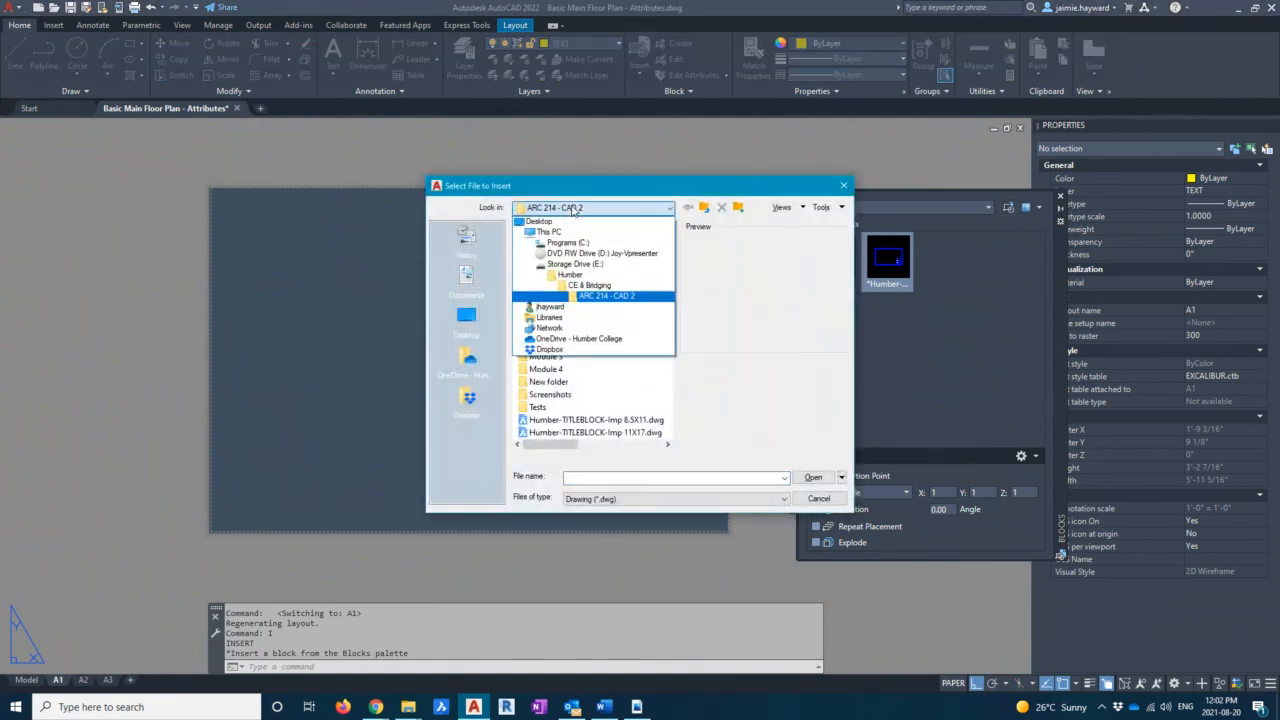
click(573, 265)
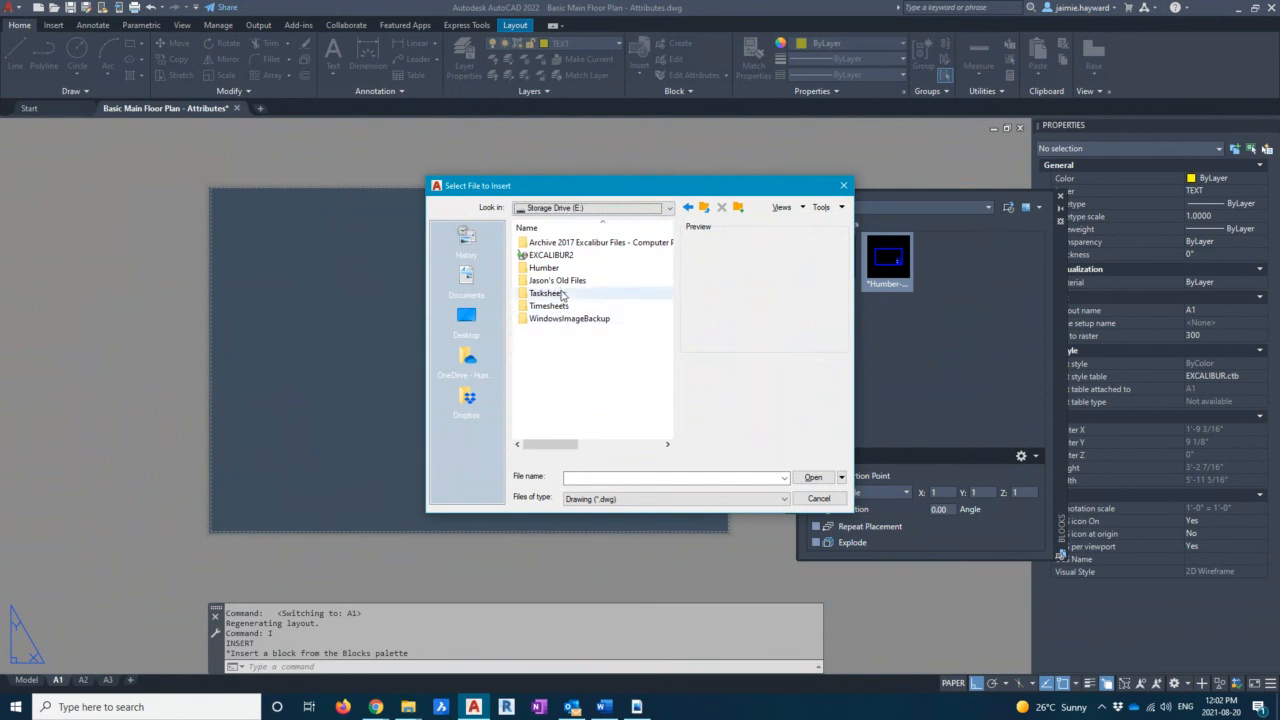
double_click(551, 269)
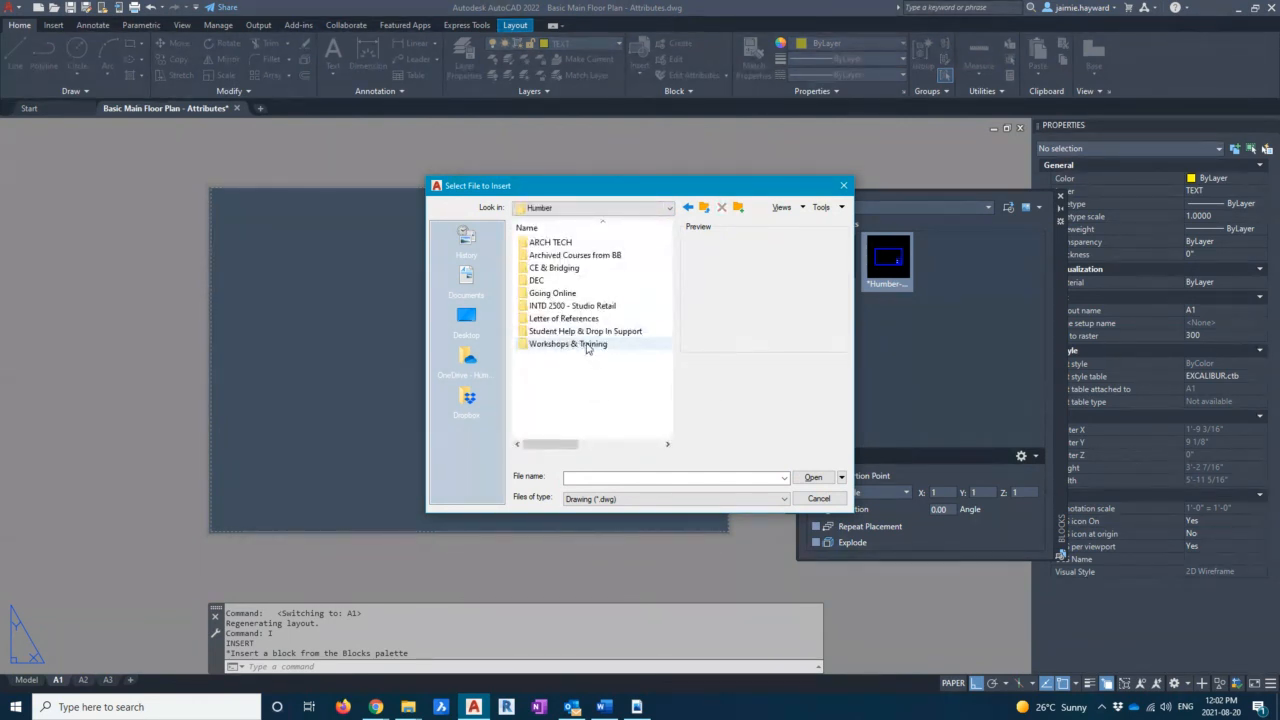
double_click(597, 332)
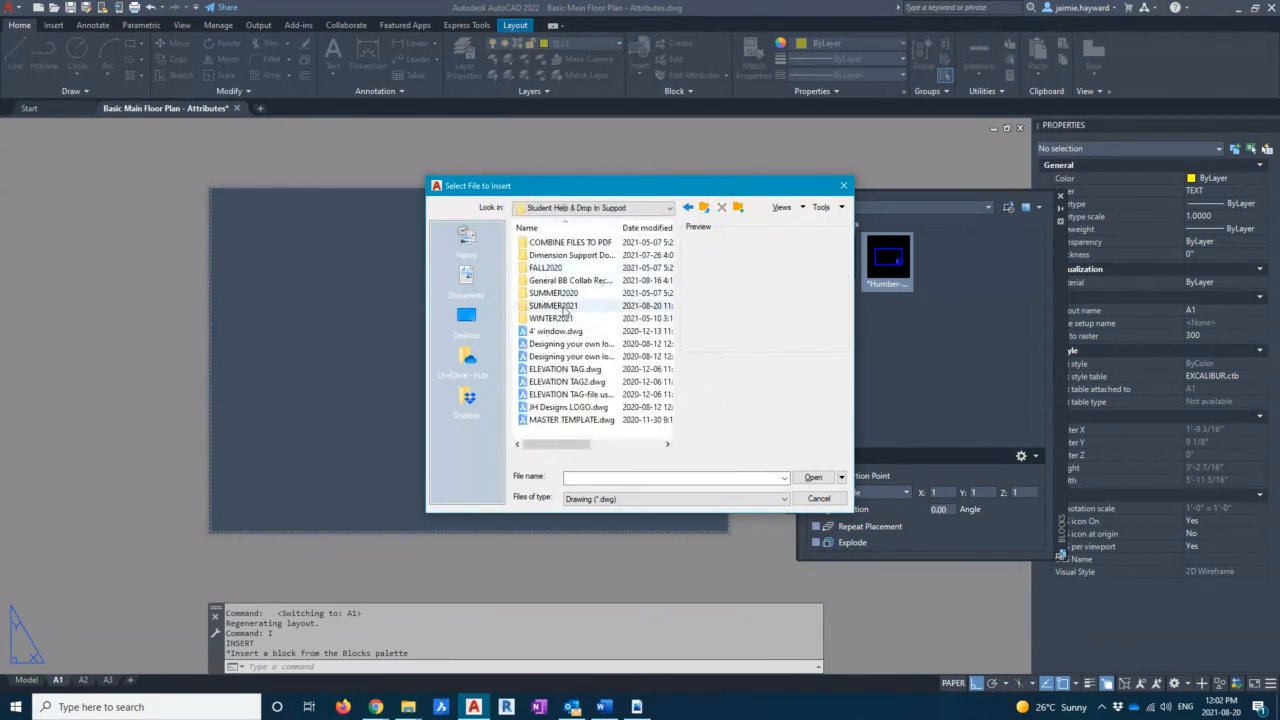
double_click(563, 305)
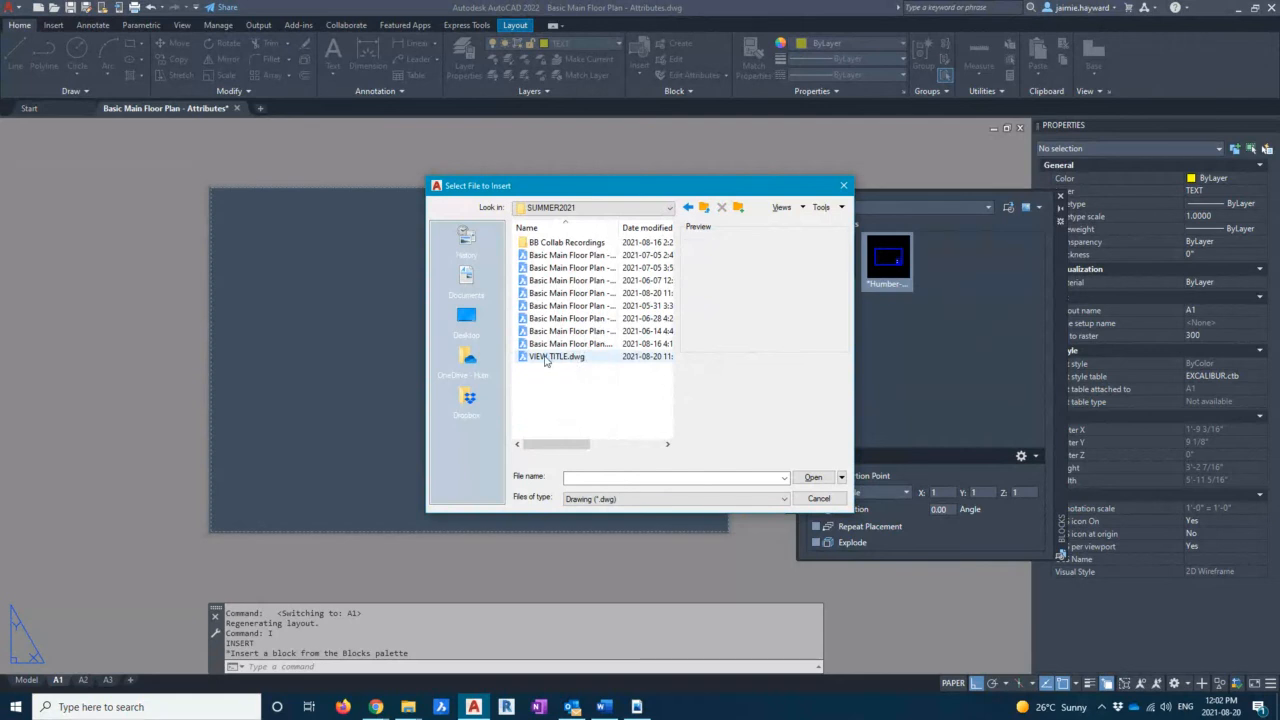
click(550, 357)
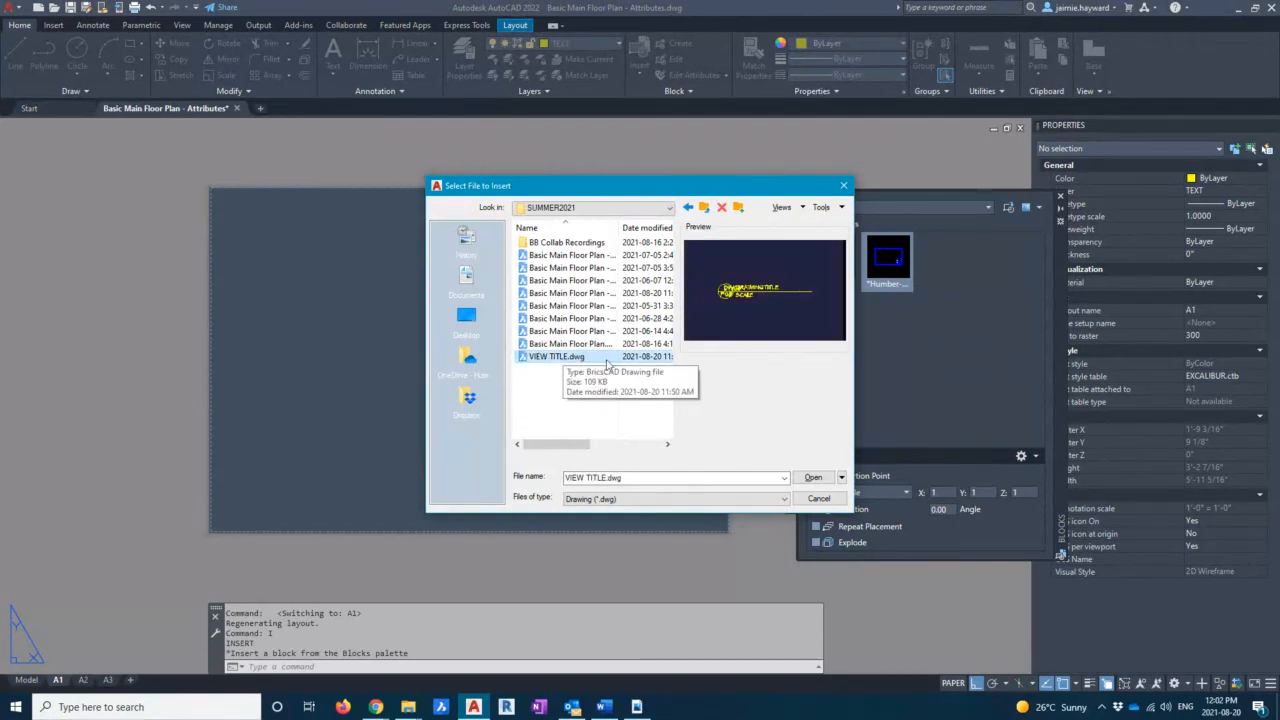
click(813, 477)
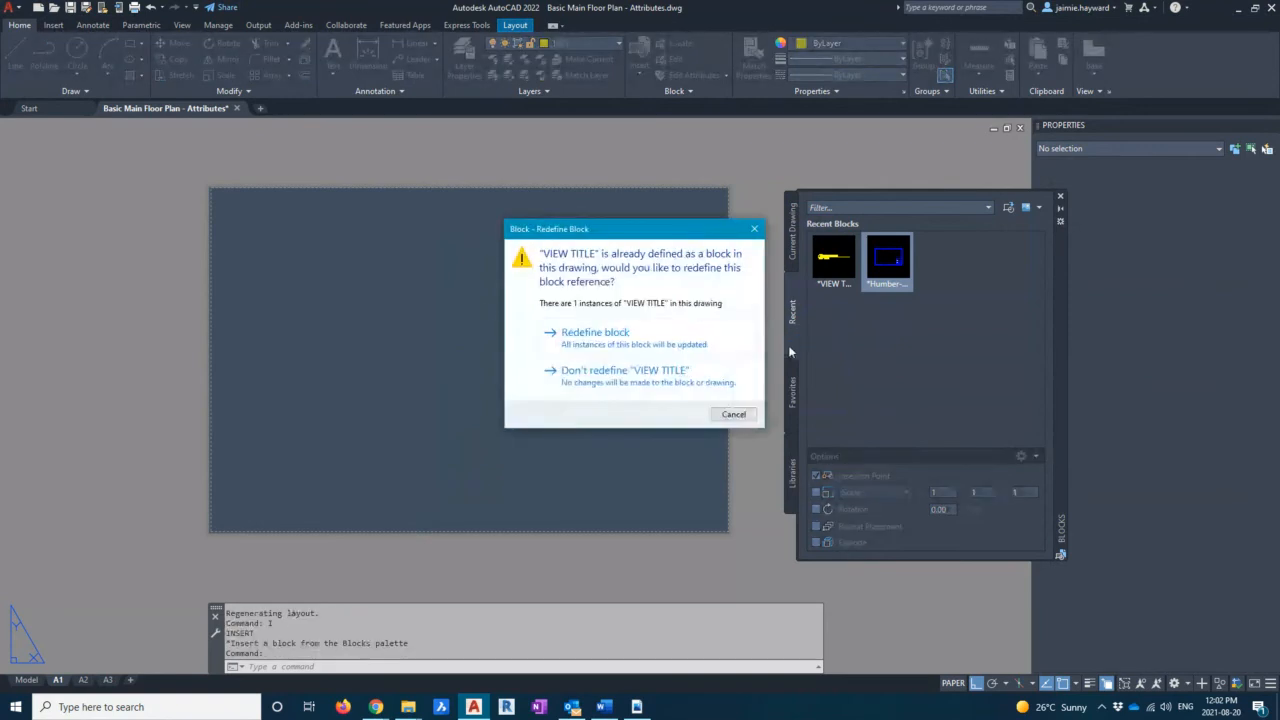
Redefine the VIEW TITLE block from the file and place it just outside the lower-left corner of the sheet on layout A1
click(610, 342)
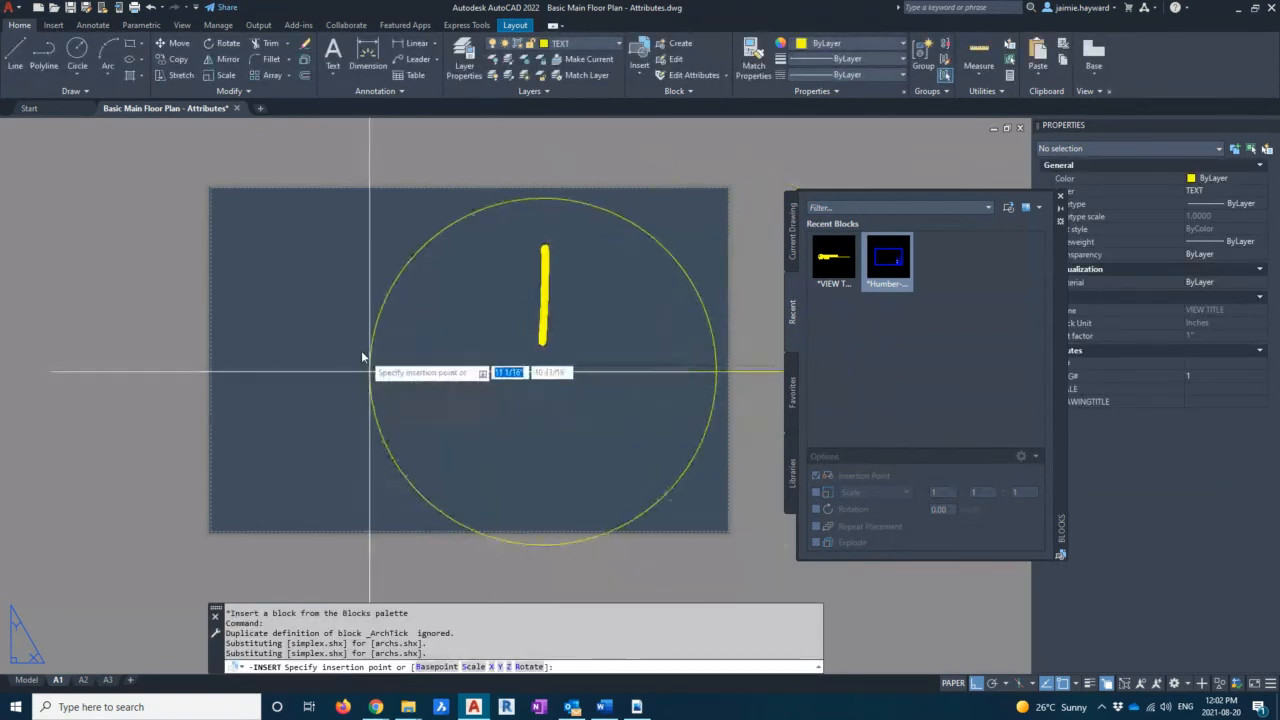
scroll(370, 345, down, 4)
scroll(360, 355, down, 2)
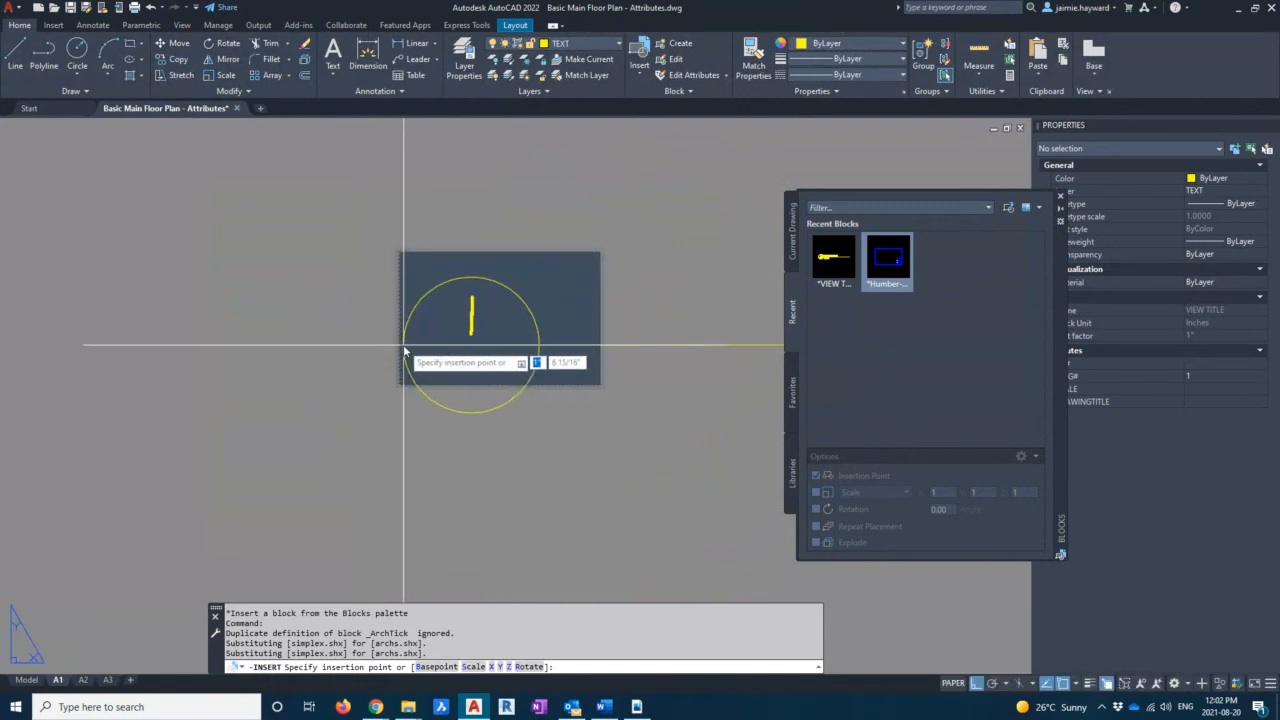
scroll(404, 348, down, 1)
middle_drag(404, 348, 368, 348)
middle_drag(326, 387, 306, 413)
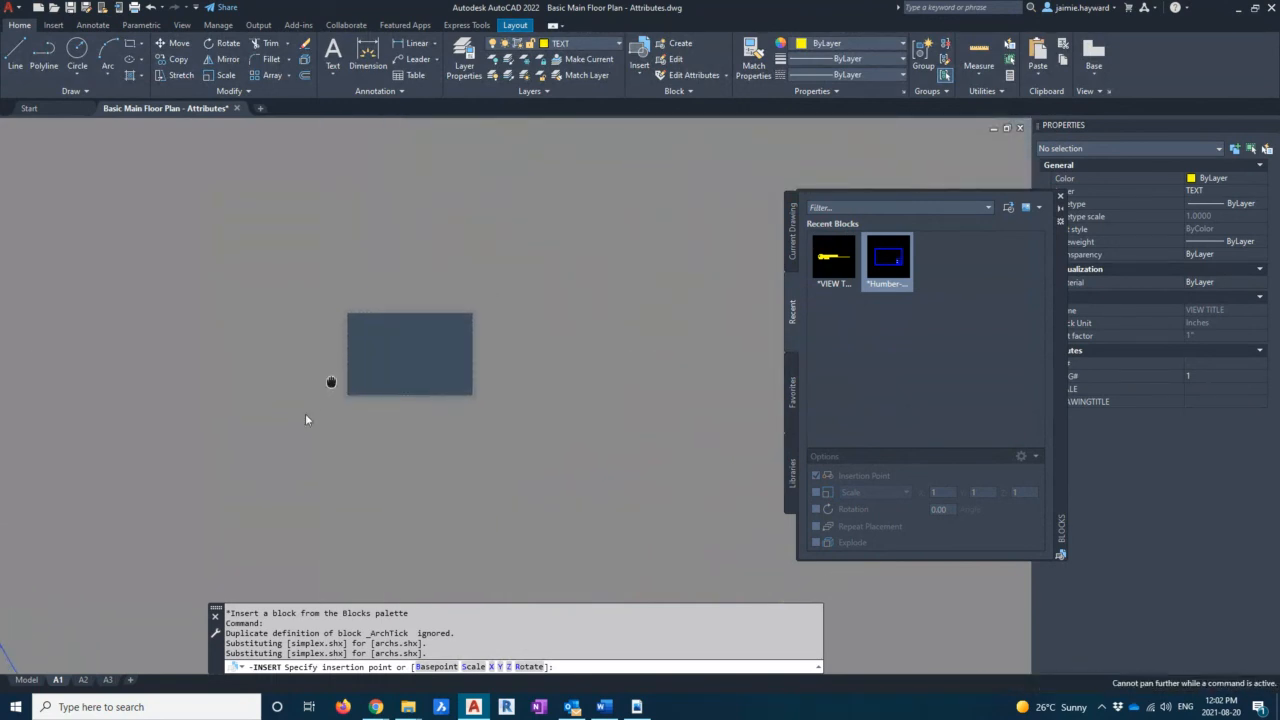
scroll(308, 411, down, 1)
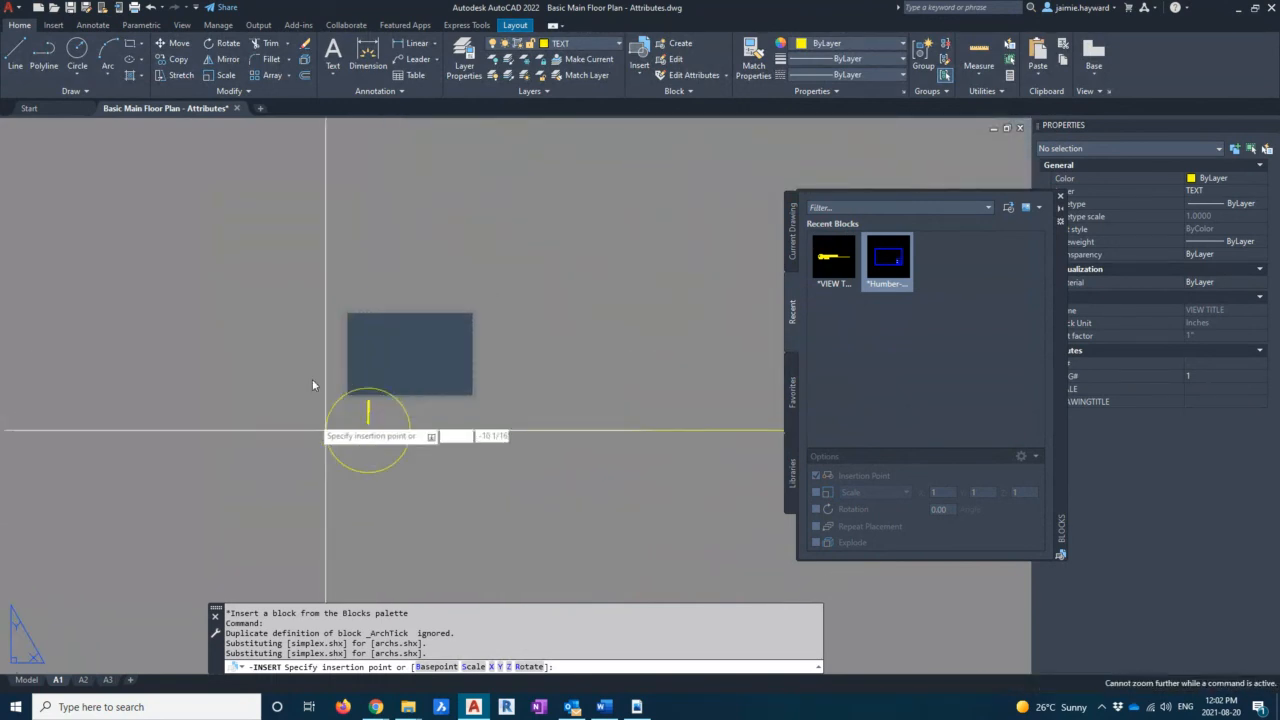
click(173, 422)
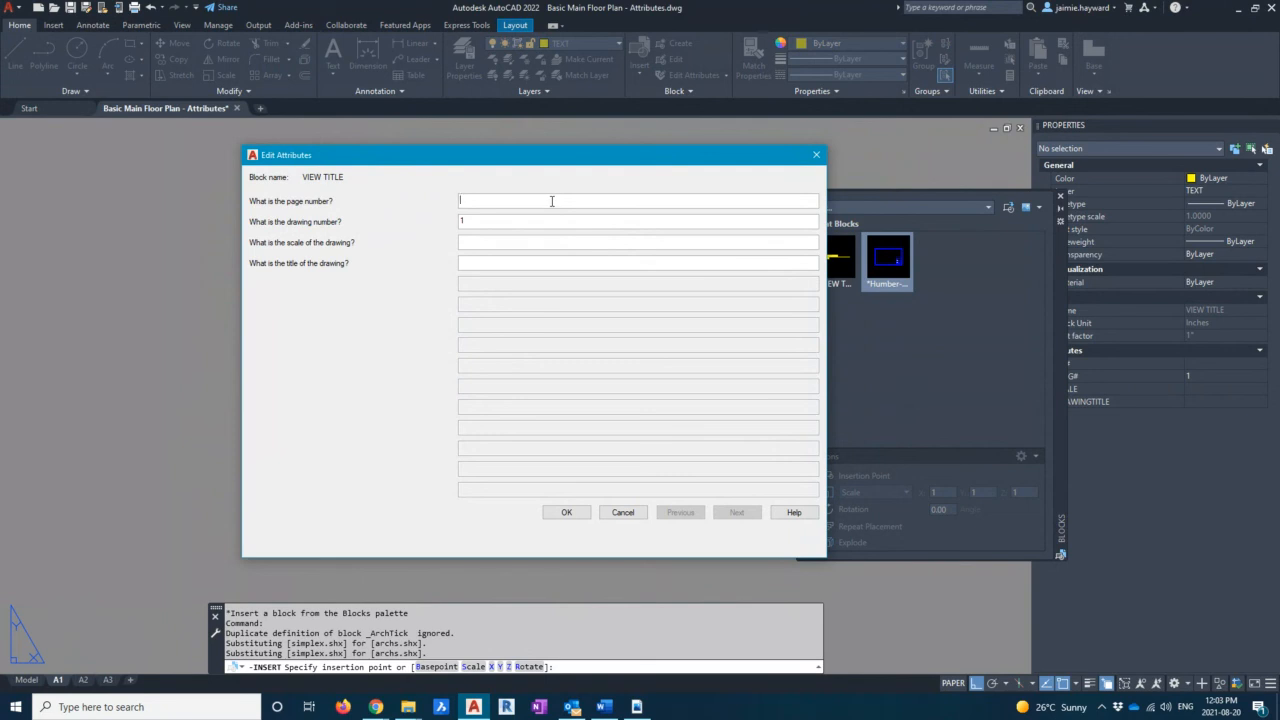
Fill in the title's page number A-1, scale 1/2" = 1'-0" and title MAIN FLOOR PLAN, and close the block palette
text(A-1)
click(487, 241)
text(1/2)
text(" = 1'-0")
text(MAIN FLOOR [PAN)
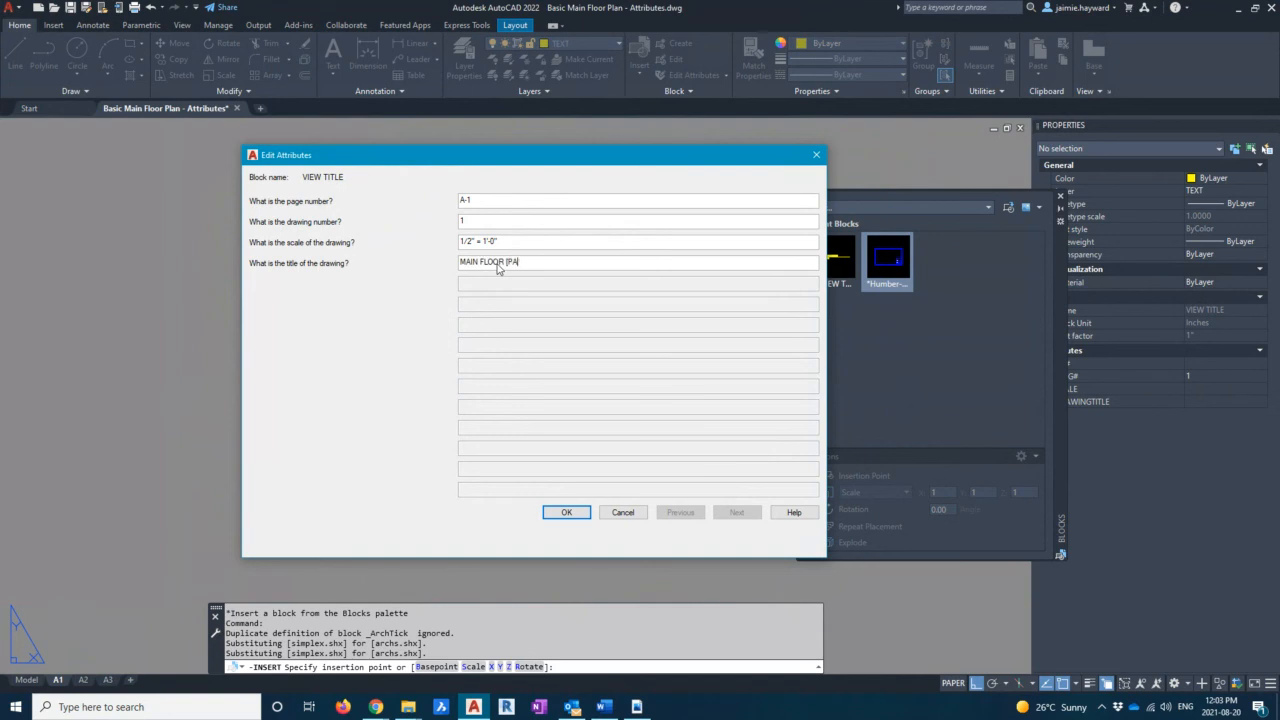
key(BackSpace)
key(BackSpace)
key(BackSpace)
text(PLAN)
click(564, 510)
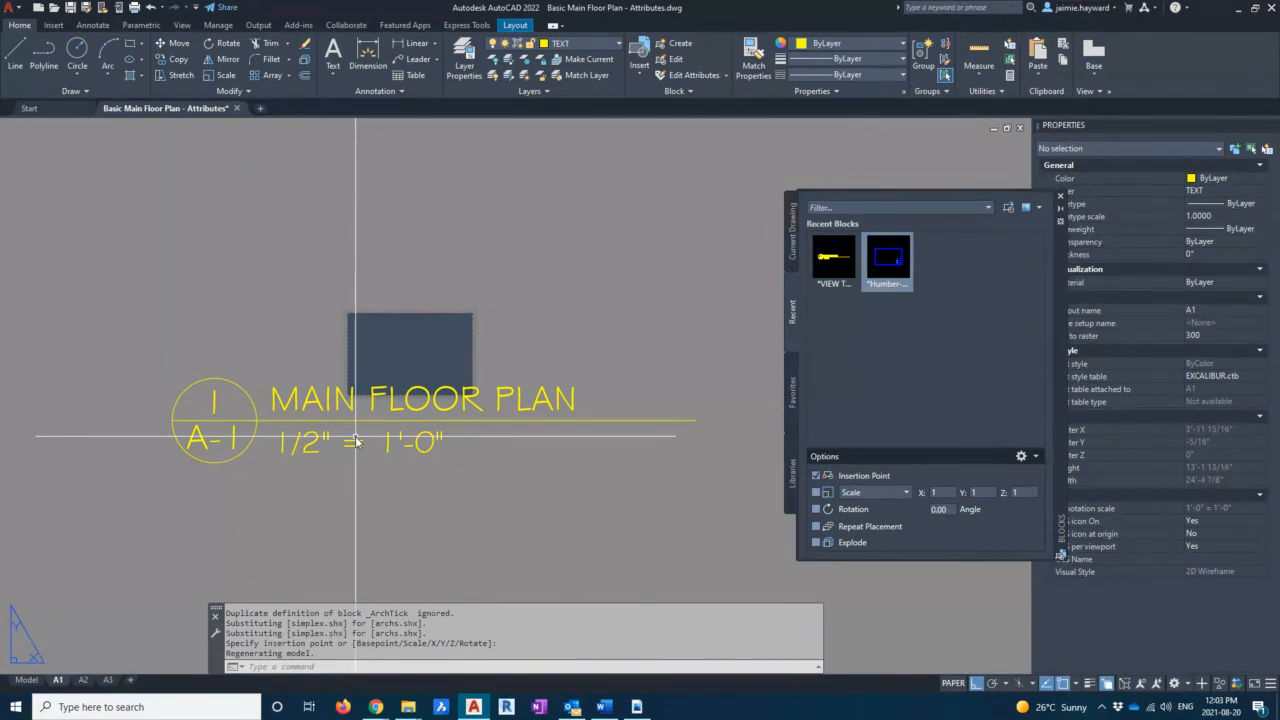
click(1060, 196)
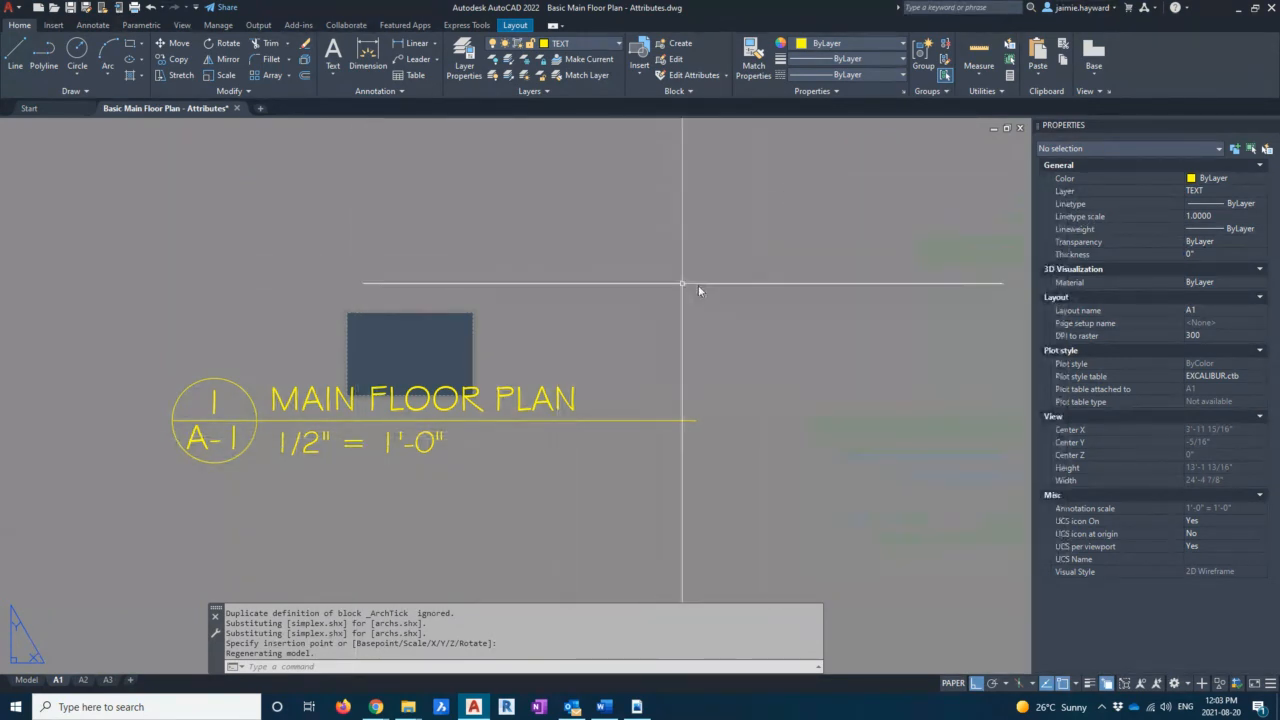
Examine the EXISTING BASEMENT FLOOR PLAN title block in model space and return to layout A1
click(25, 680)
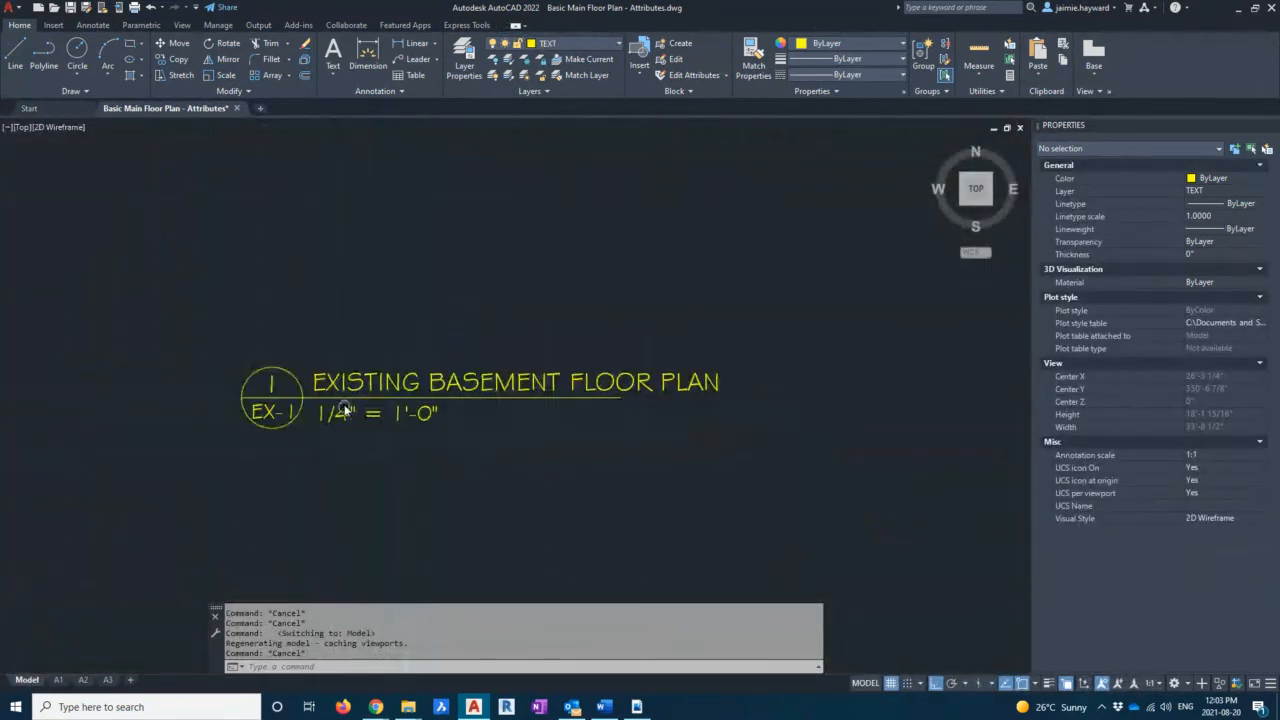
click(341, 405)
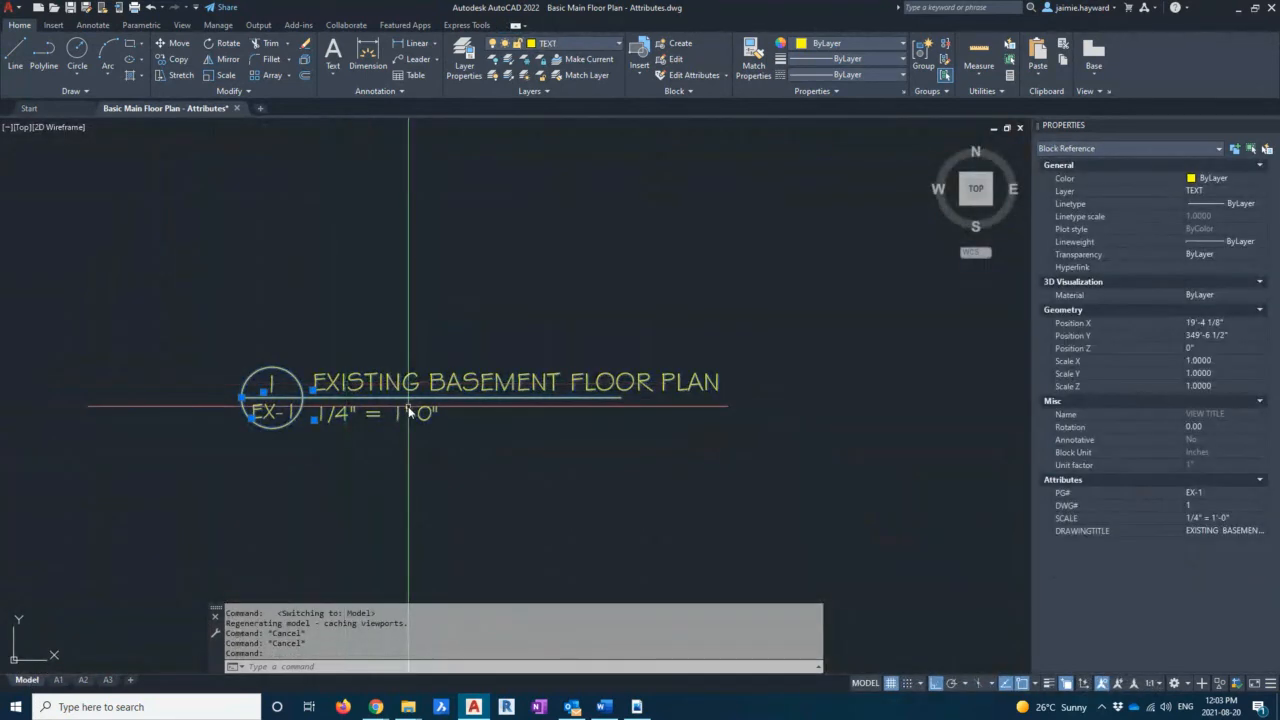
key(Escape)
click(58, 680)
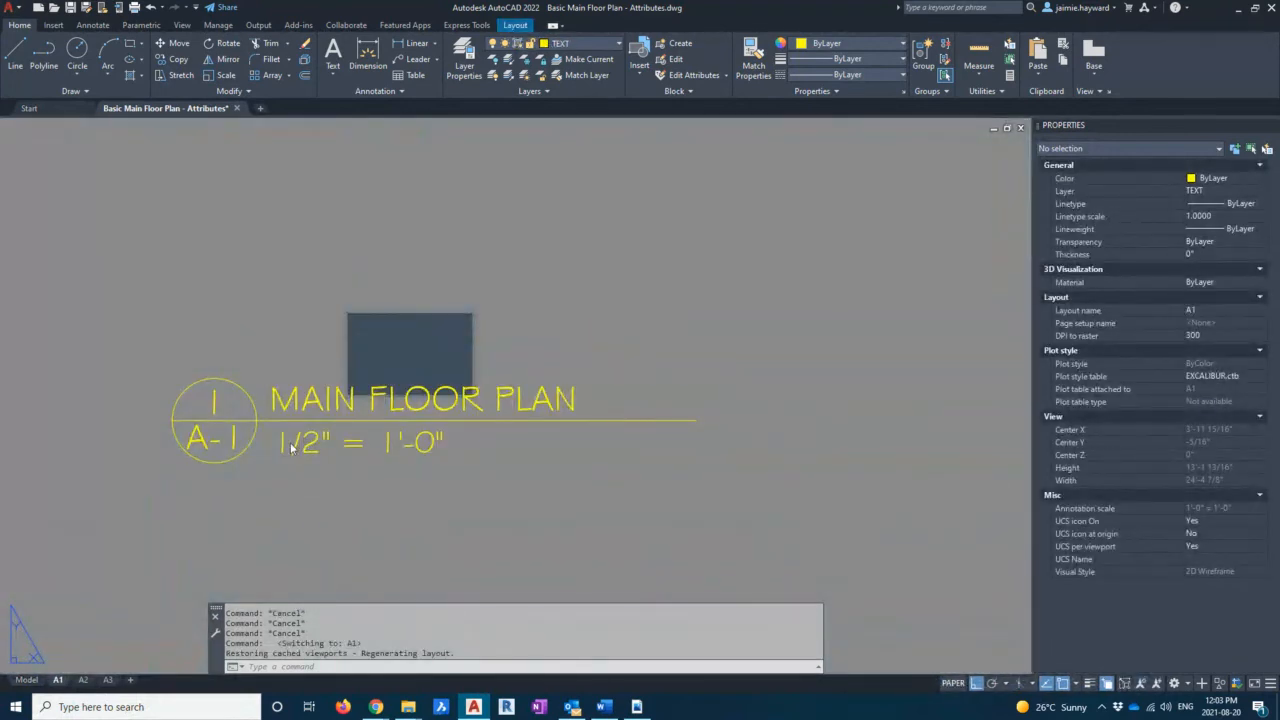
click(278, 463)
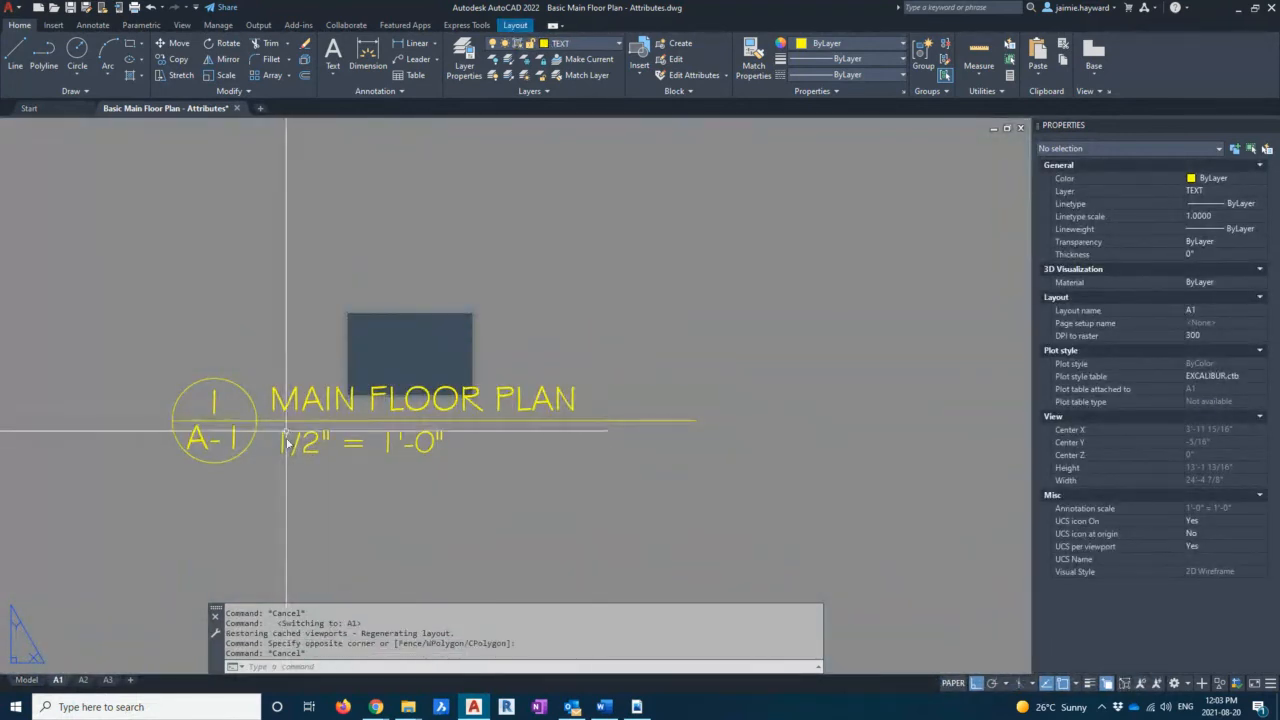
key(Escape)
key(Escape)
key(Escape)
Scale the MAIN FLOOR PLAN title block down freehand to fit the sheet, using the left edge of its circle as base point
text(sc)
key(Return)
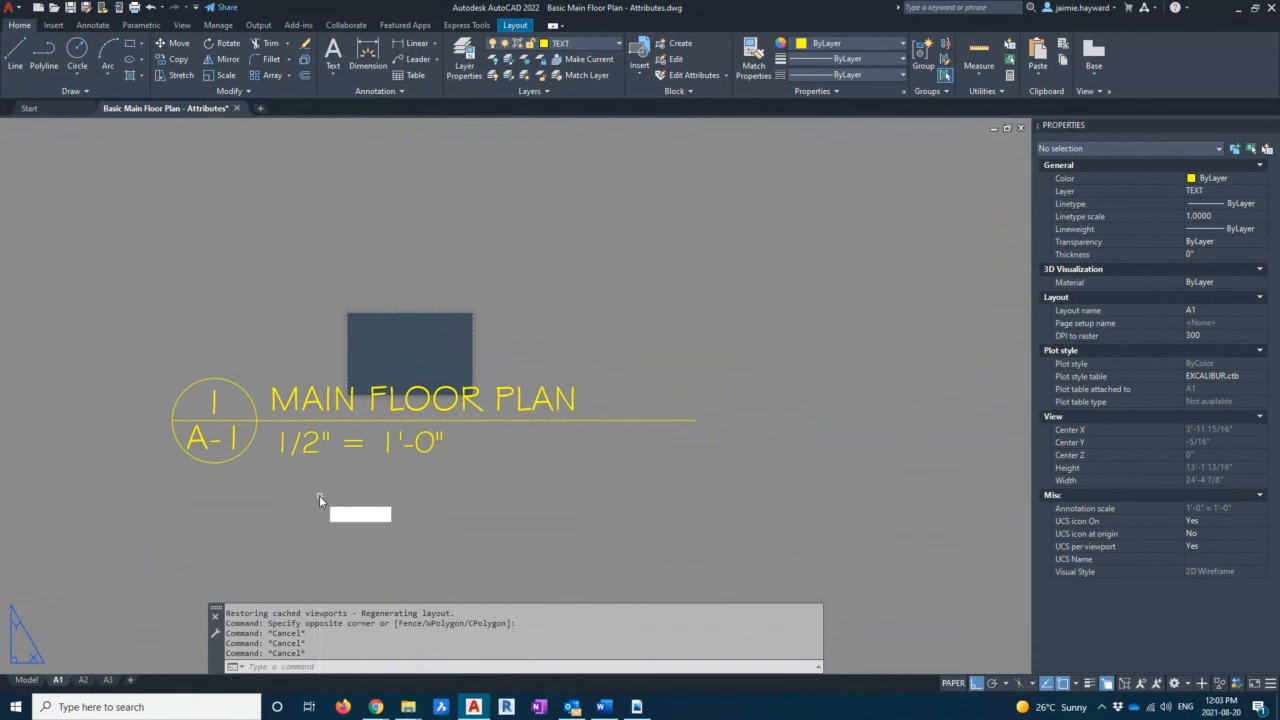
click(334, 425)
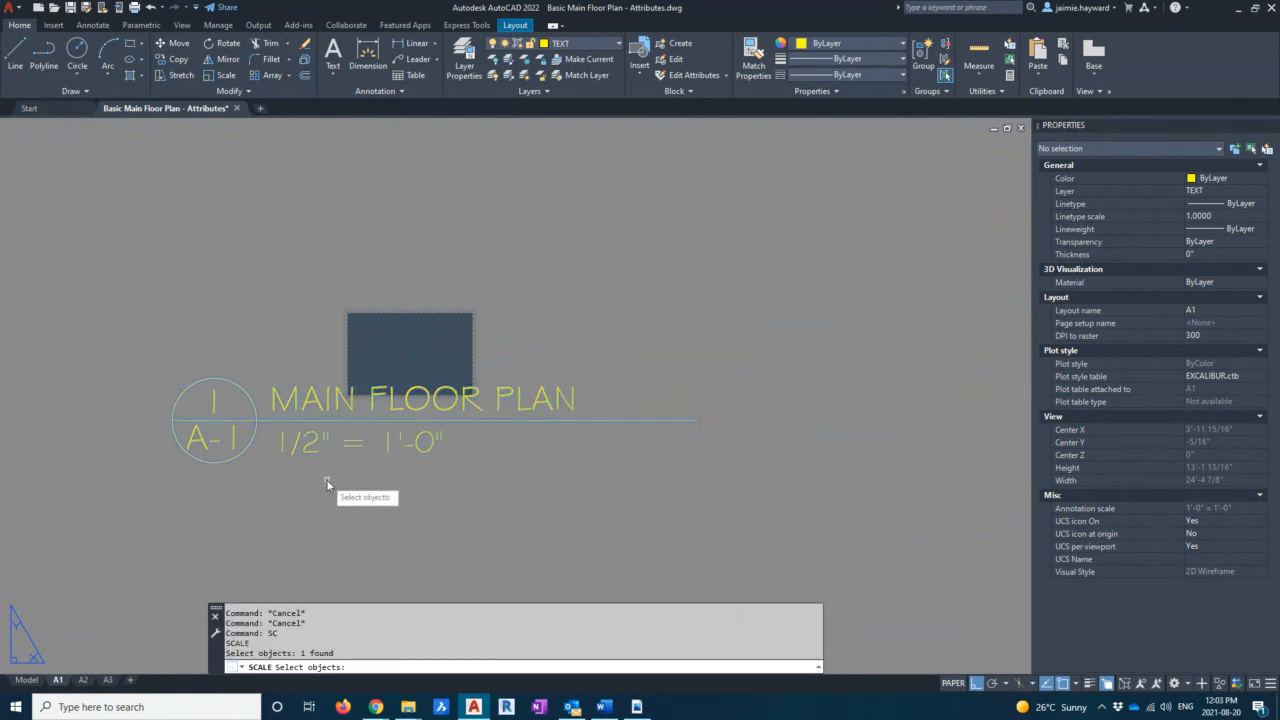
key(Return)
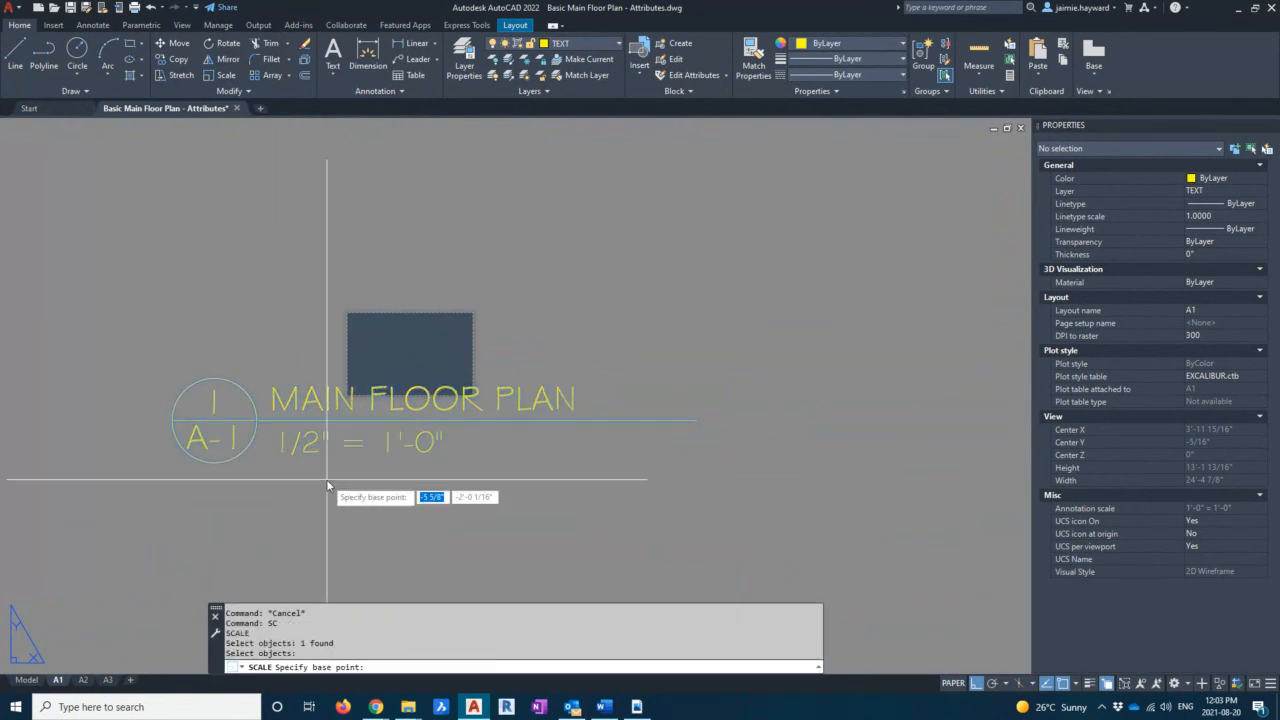
click(174, 421)
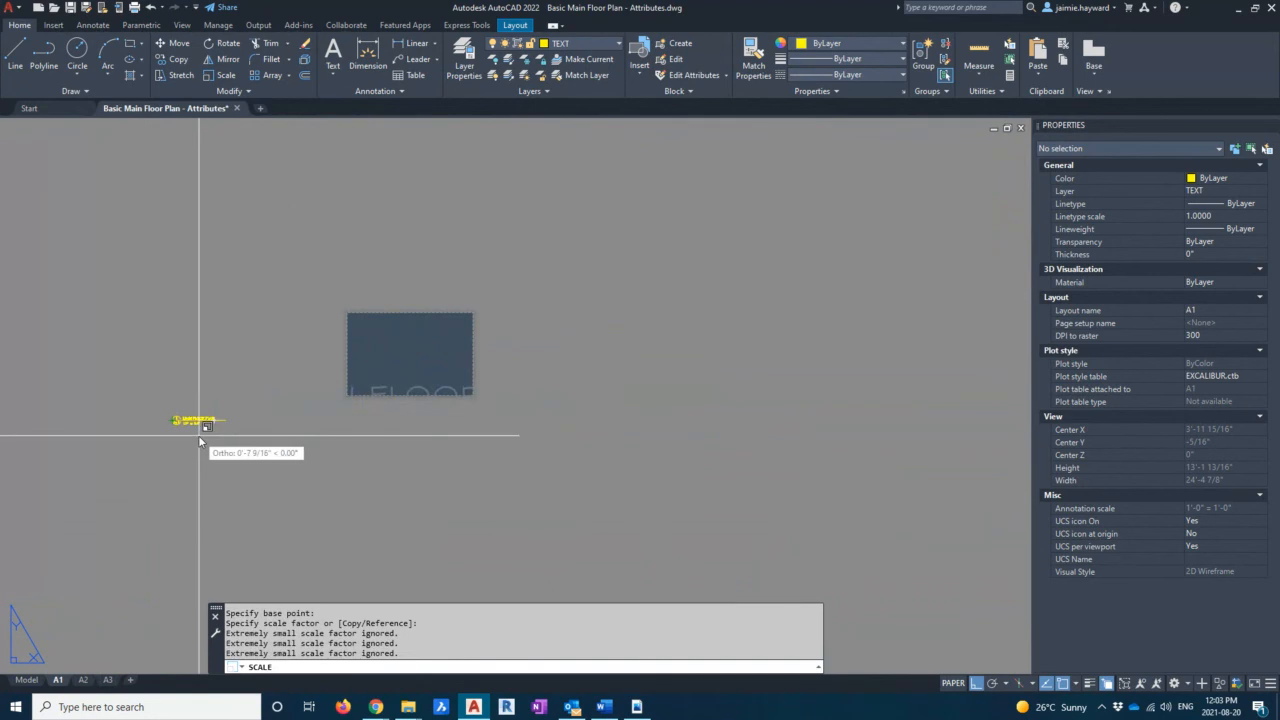
text(10)
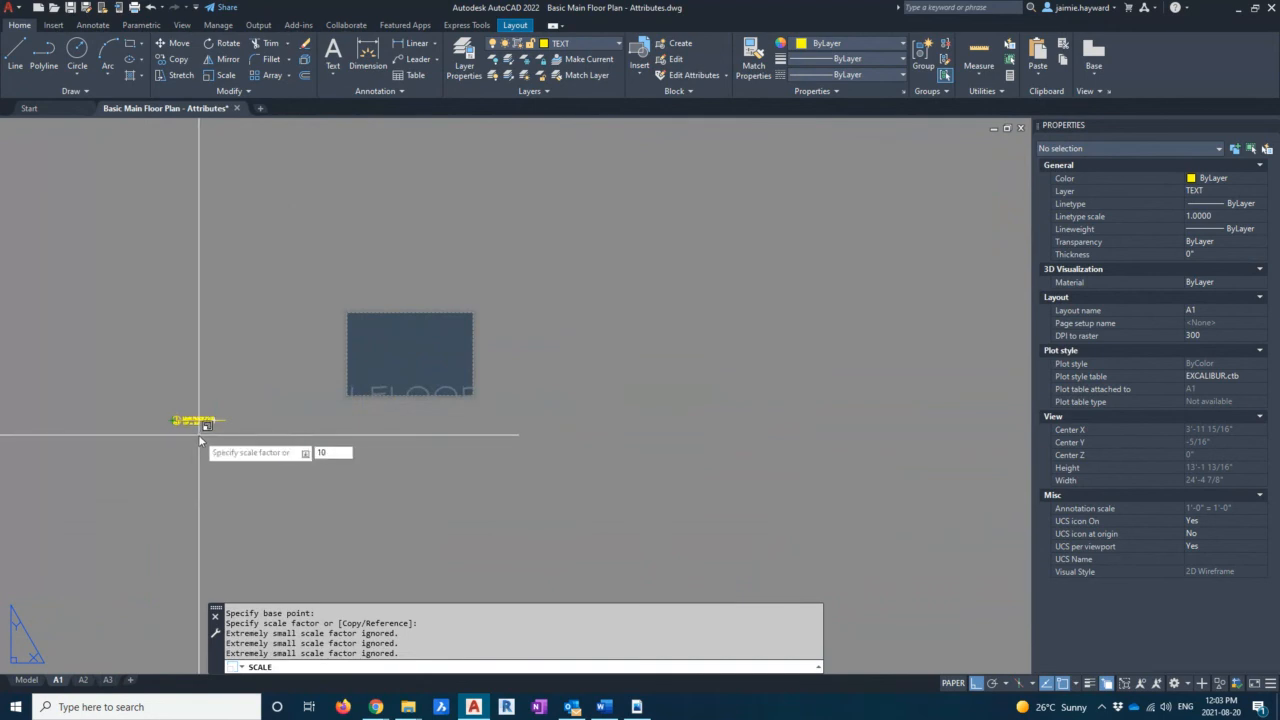
key(Return)
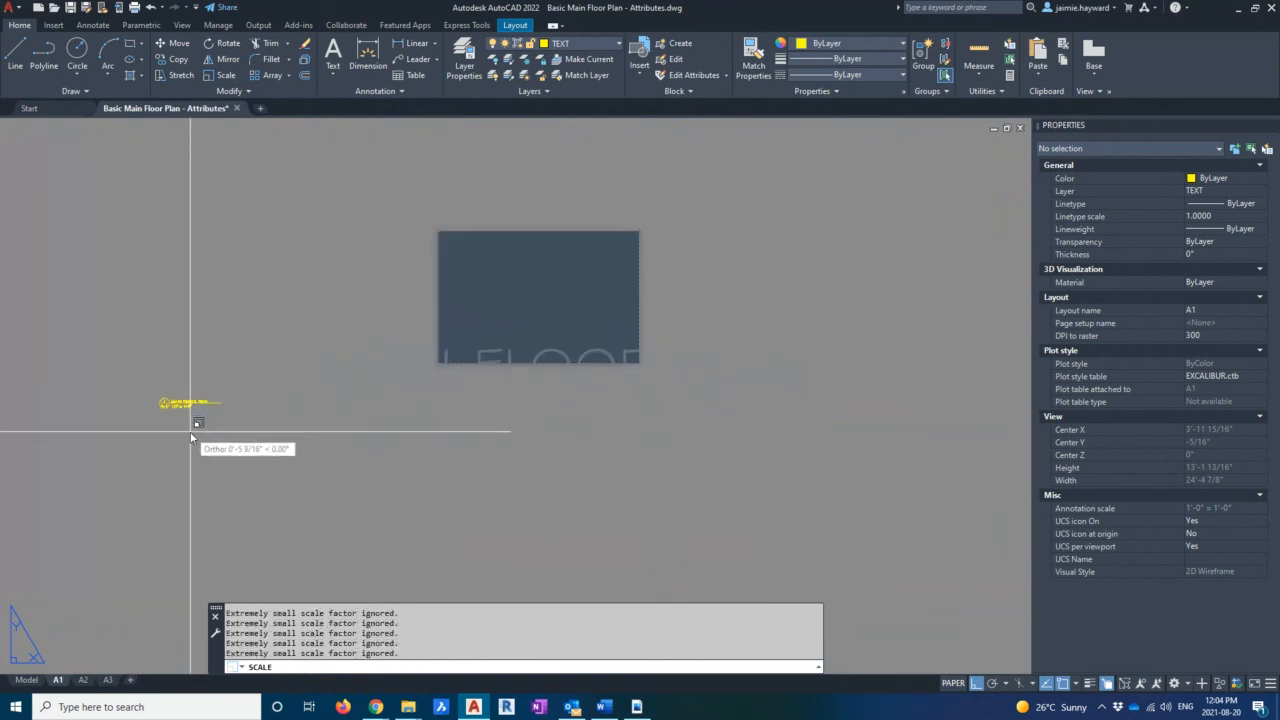
key(Escape)
Move the scaled MAIN FLOOR PLAN title block onto the sheet's lower-left corner with Ortho turned off
click(110, 362)
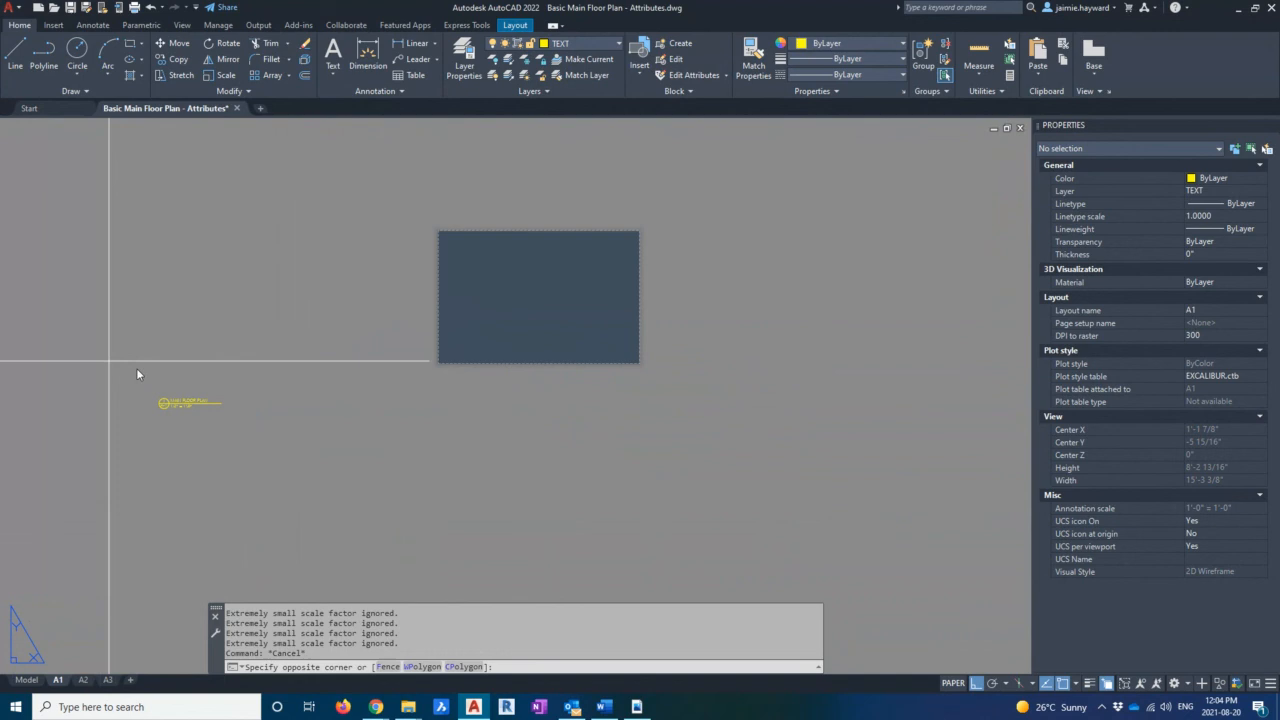
click(290, 484)
text(m)
key(Return)
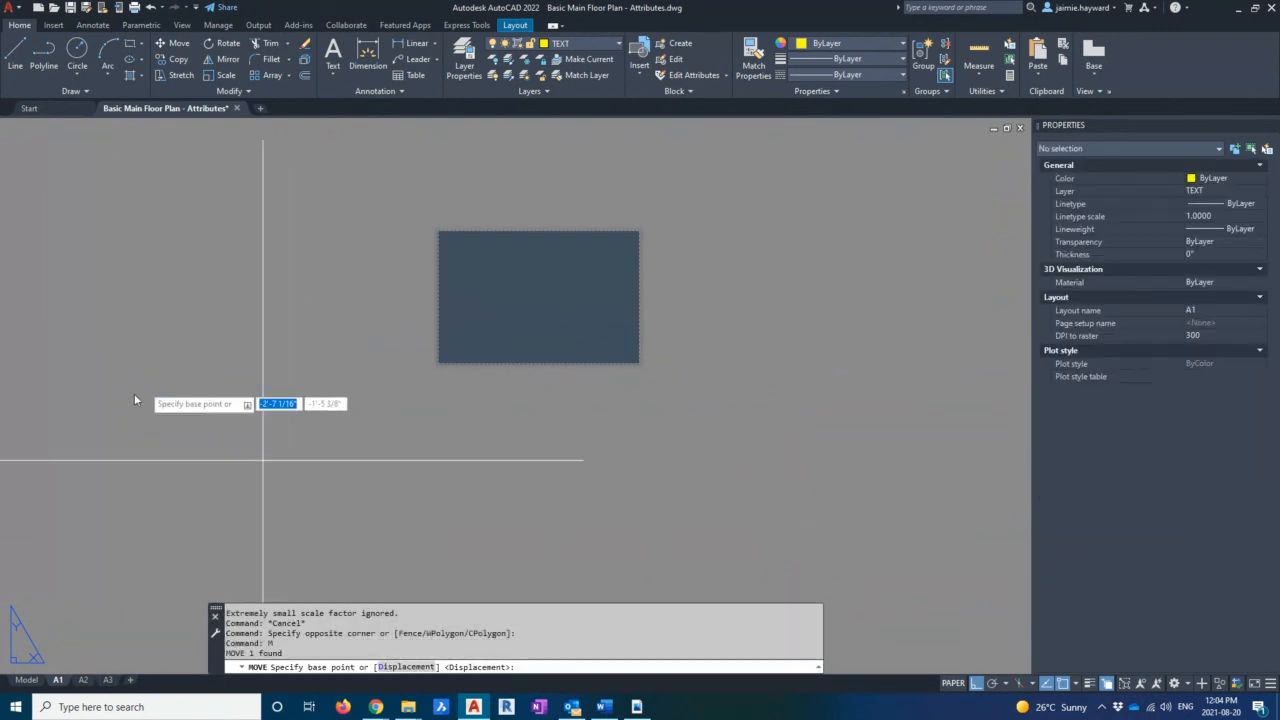
click(164, 403)
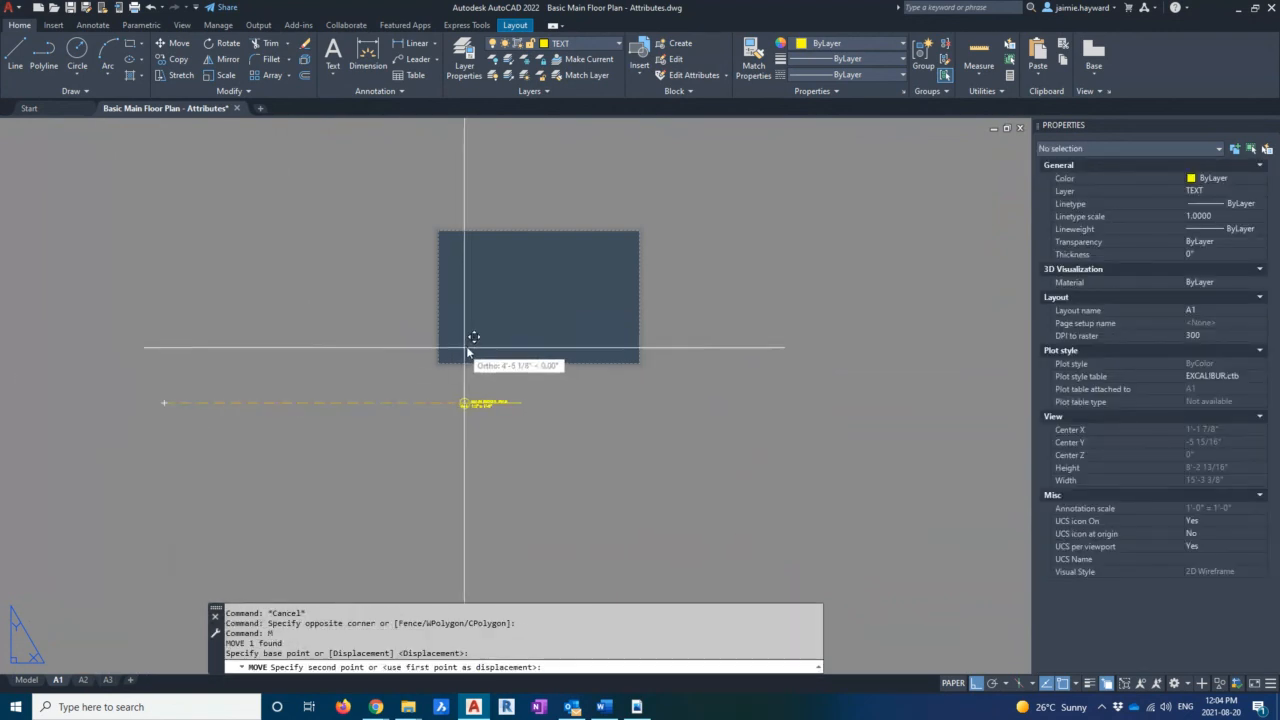
key(F8)
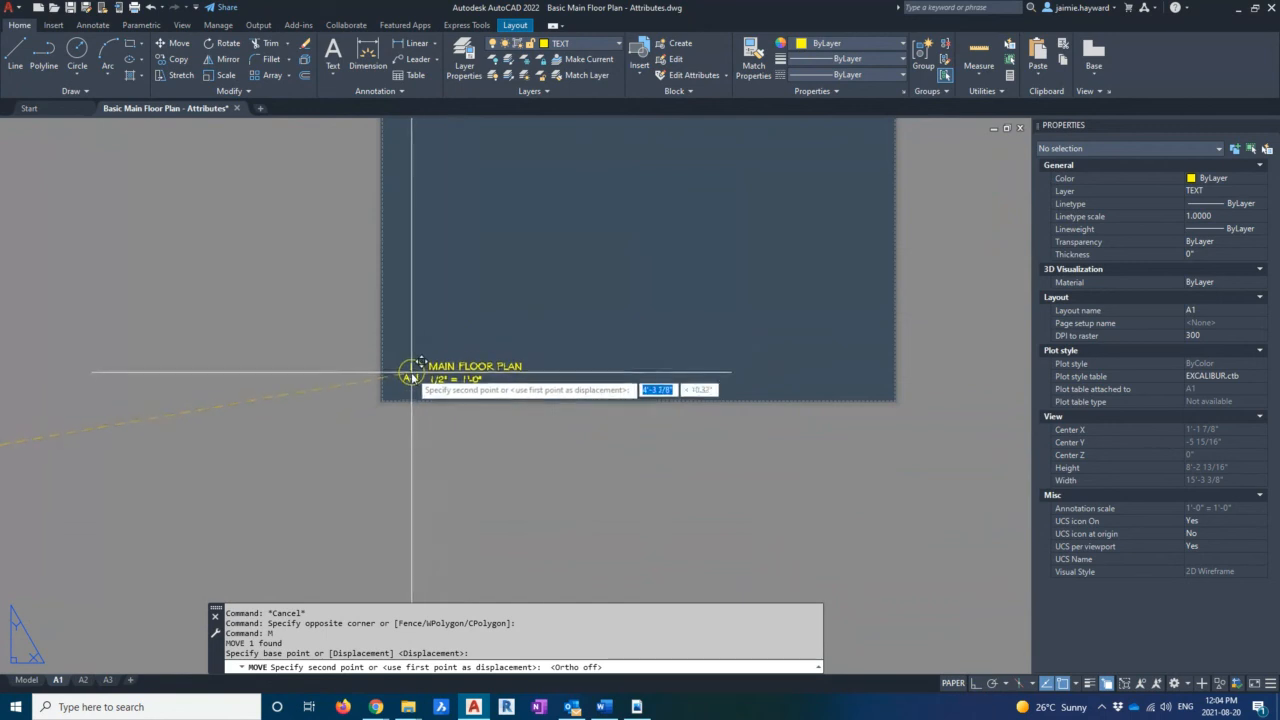
click(412, 376)
scroll(400, 371, down, 4)
scroll(306, 386, up, 4)
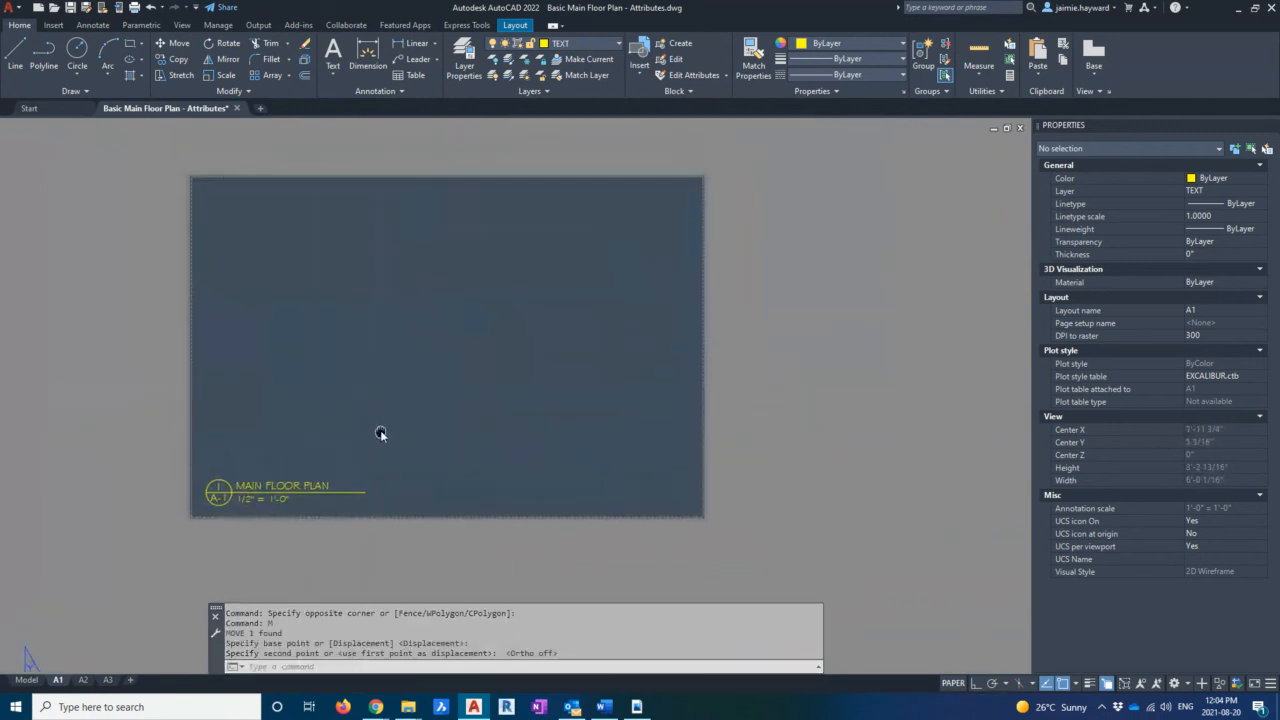
key(Escape)
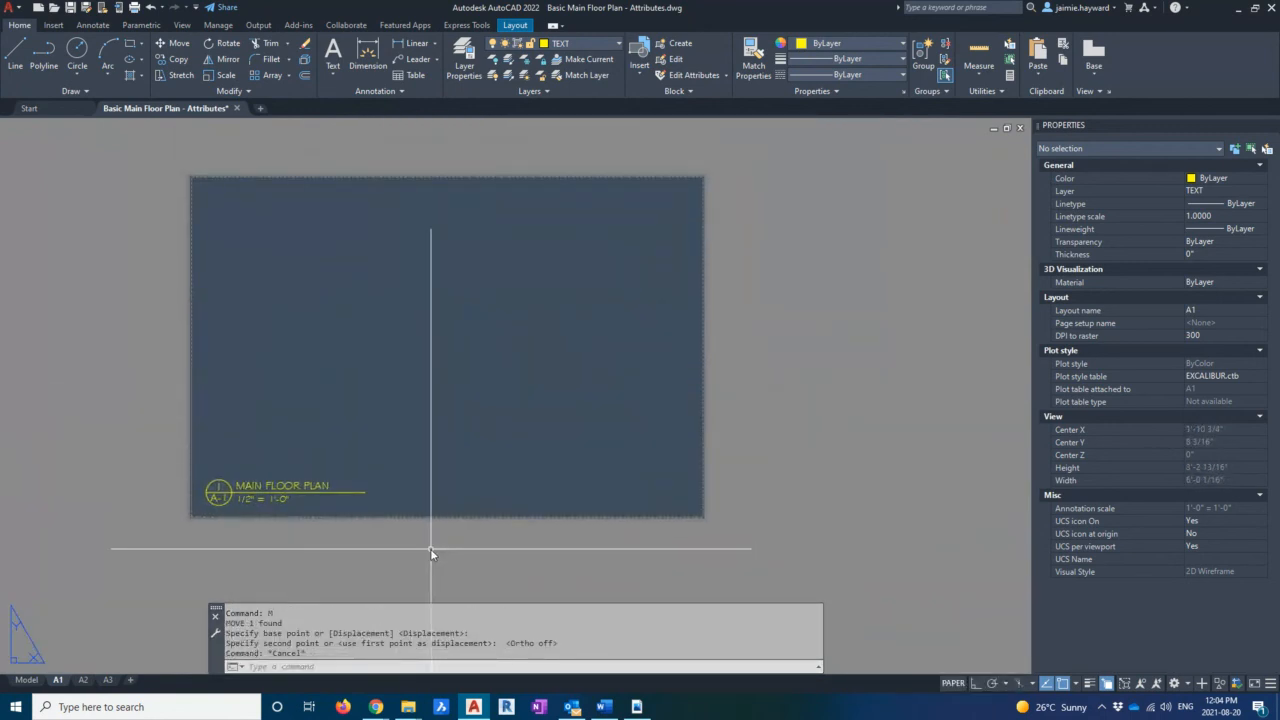
key(Escape)
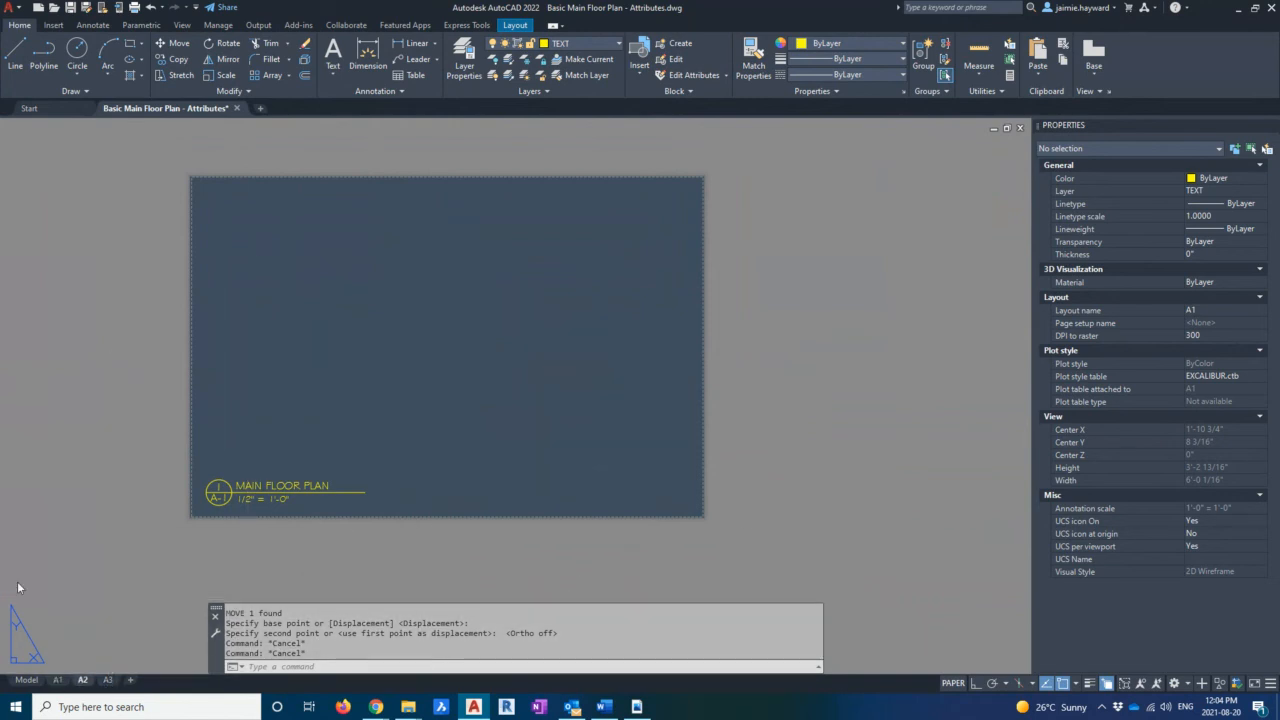
click(83, 680)
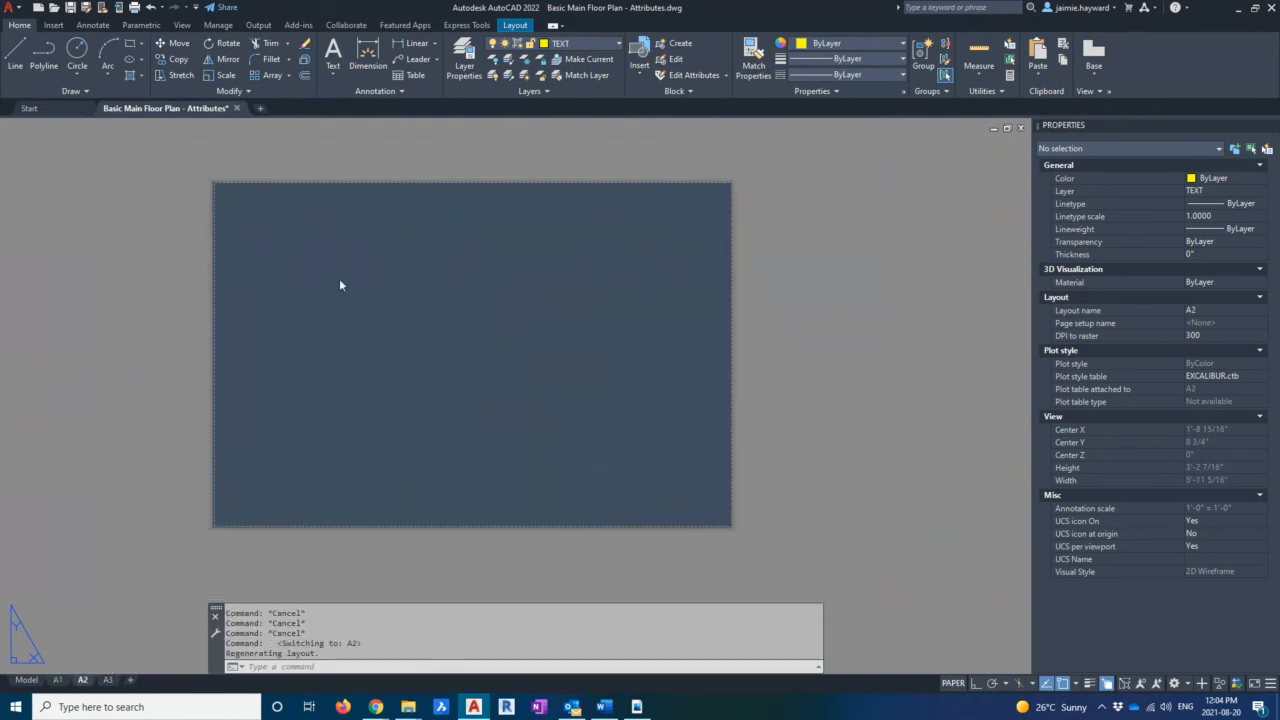
click(53, 25)
click(16, 76)
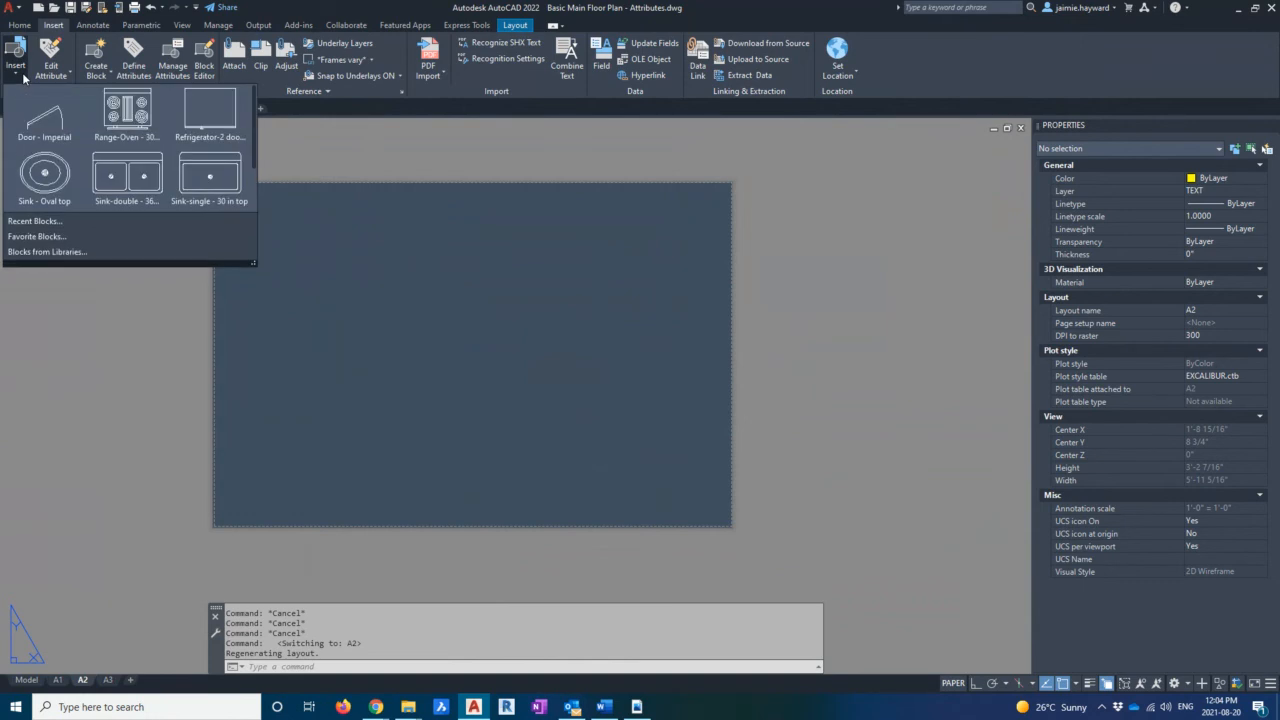
scroll(150, 170, down, 1)
click(213, 183)
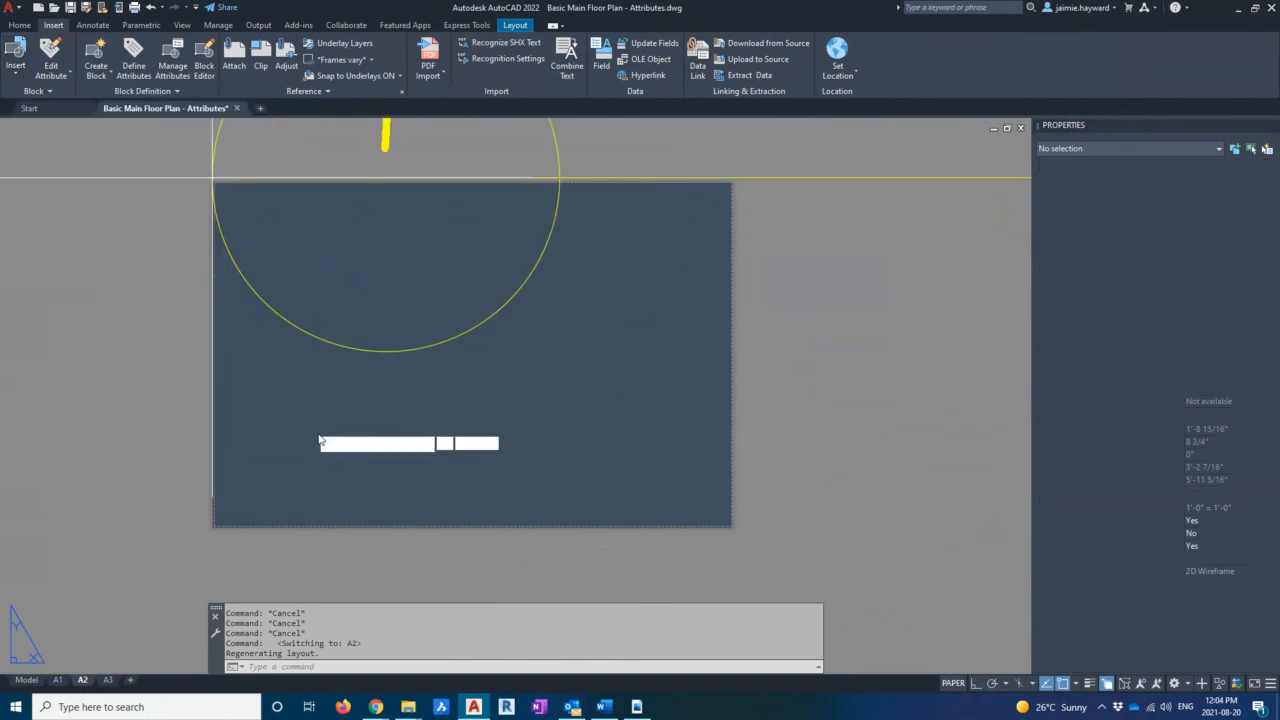
scroll(272, 366, down, 4)
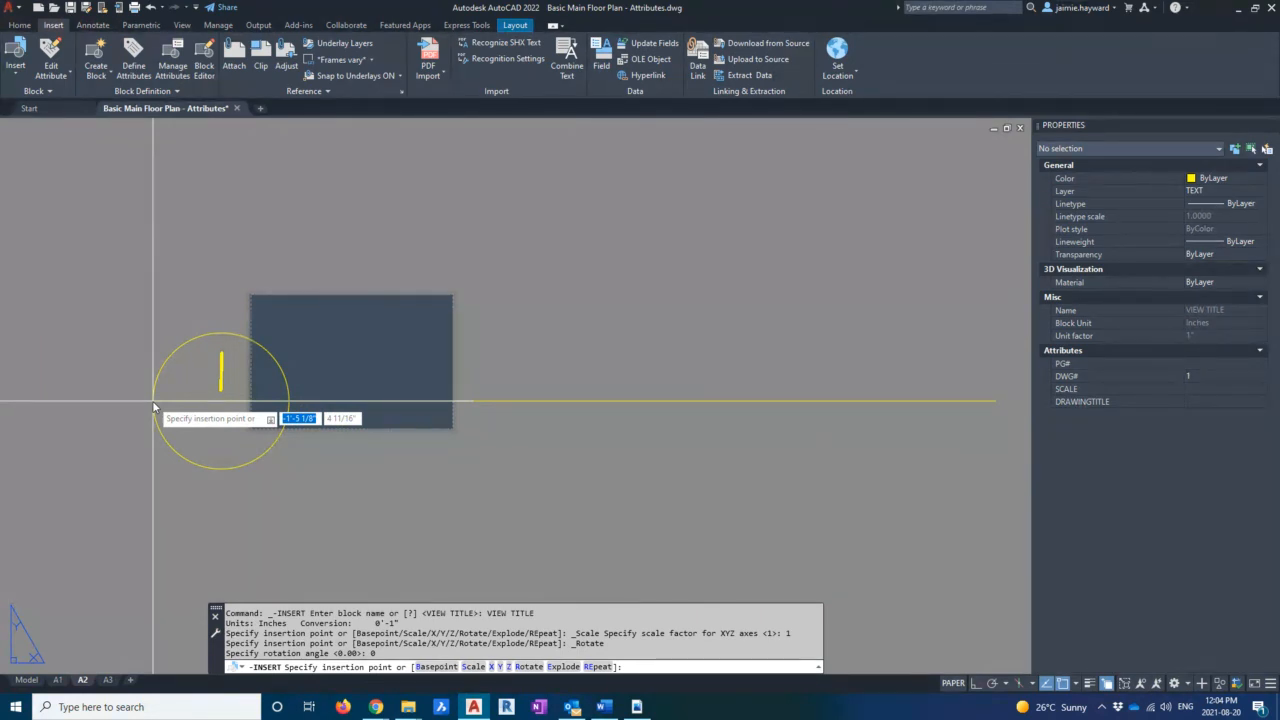
key(Escape)
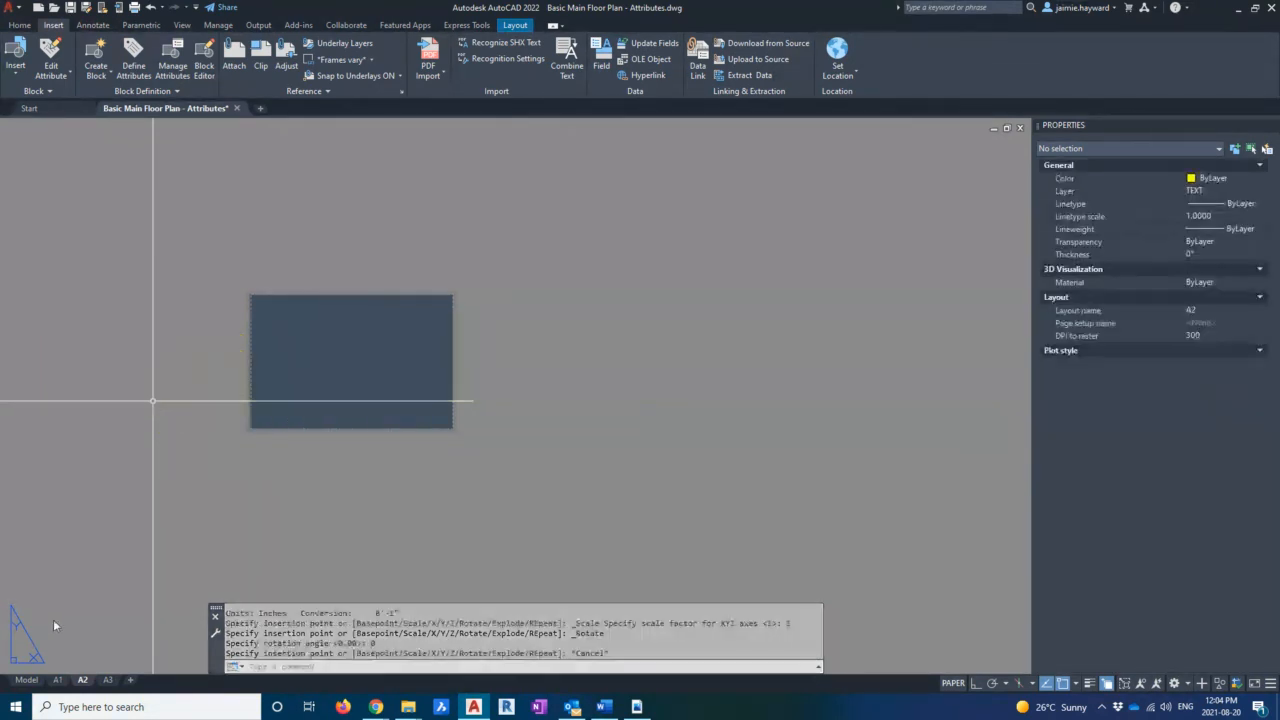
Open the VIEW TITLE block of the EXISTING BASEMENT FLOOR PLAN title in model space for in-place editing with REFEDIT
click(61, 682)
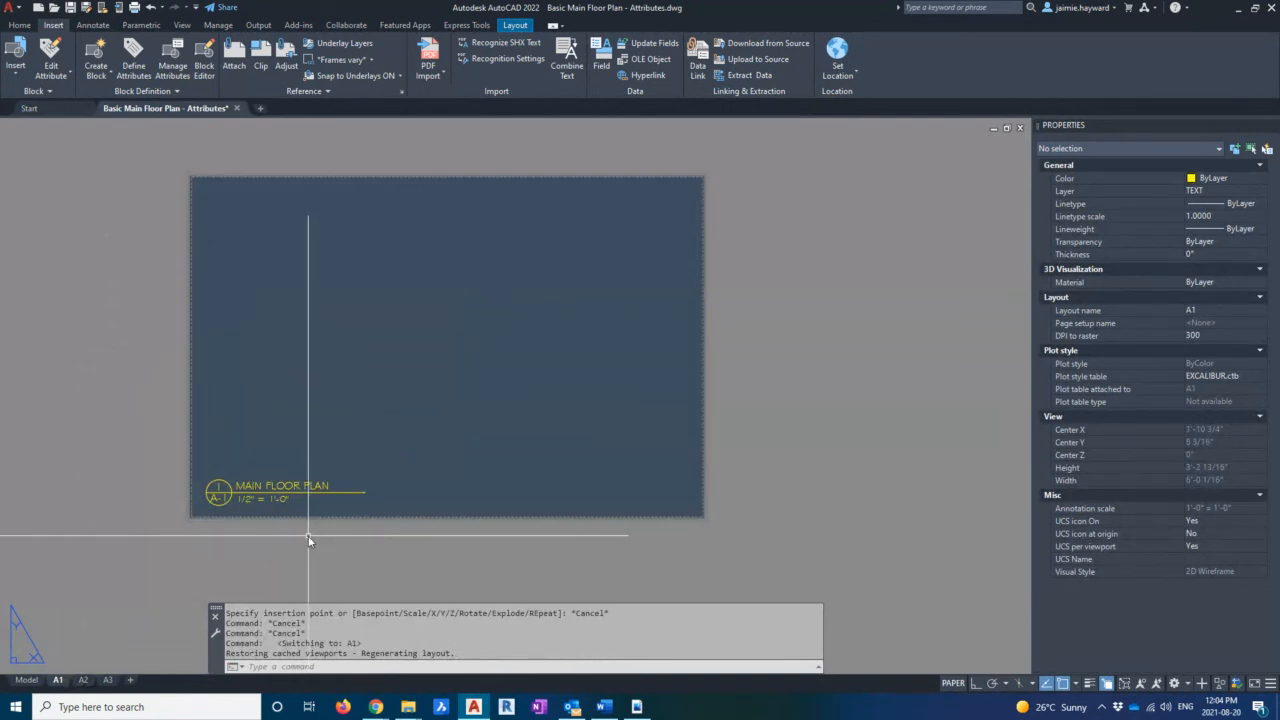
click(26, 680)
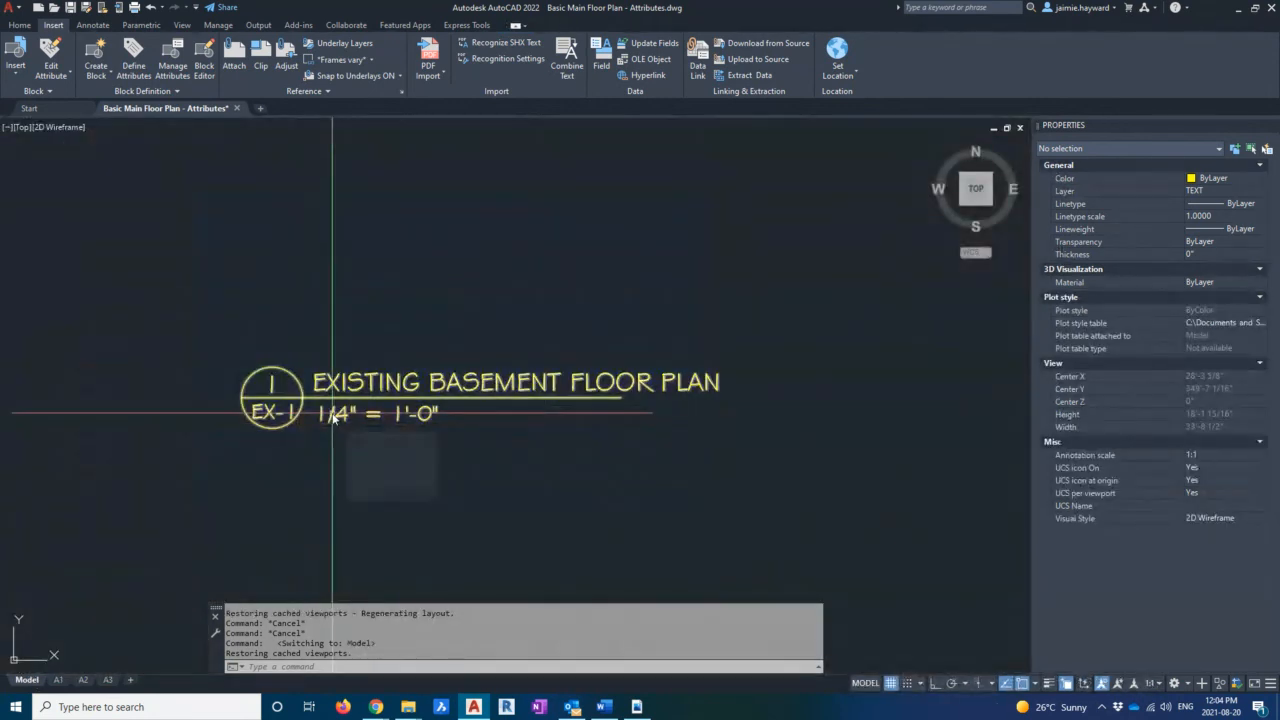
click(391, 397)
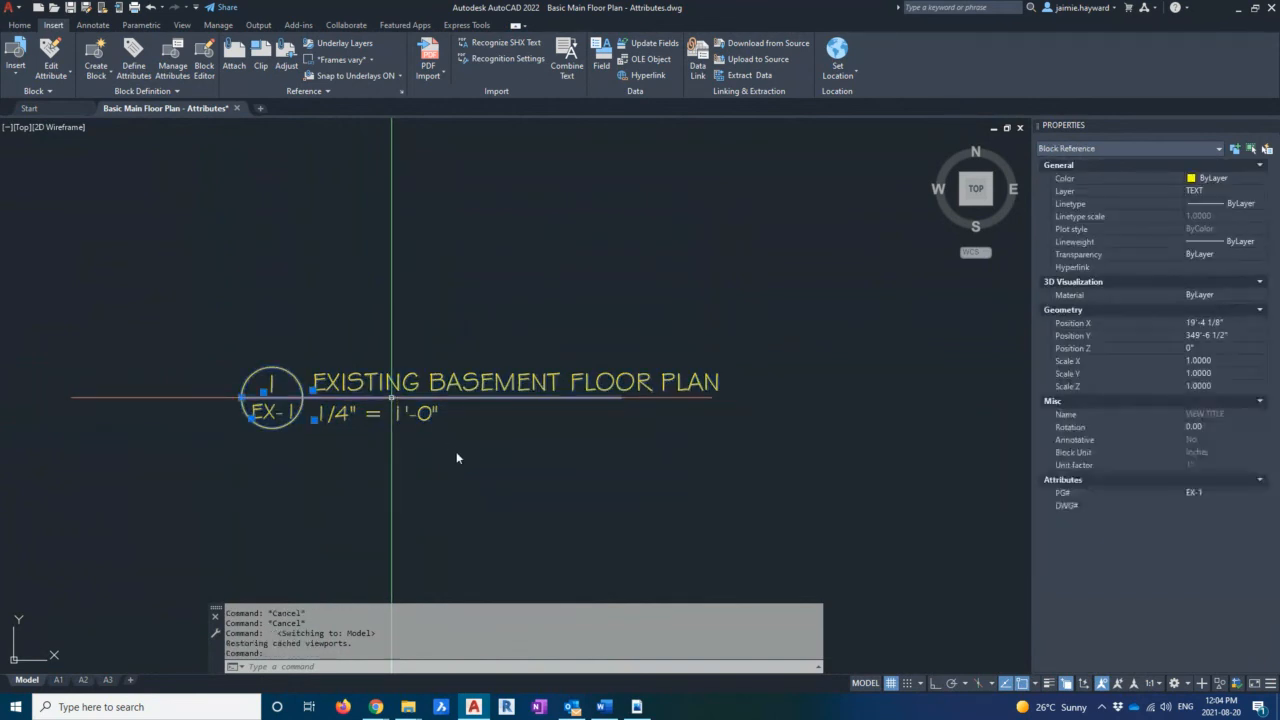
key(Escape)
key(Escape)
text(REFEDIT)
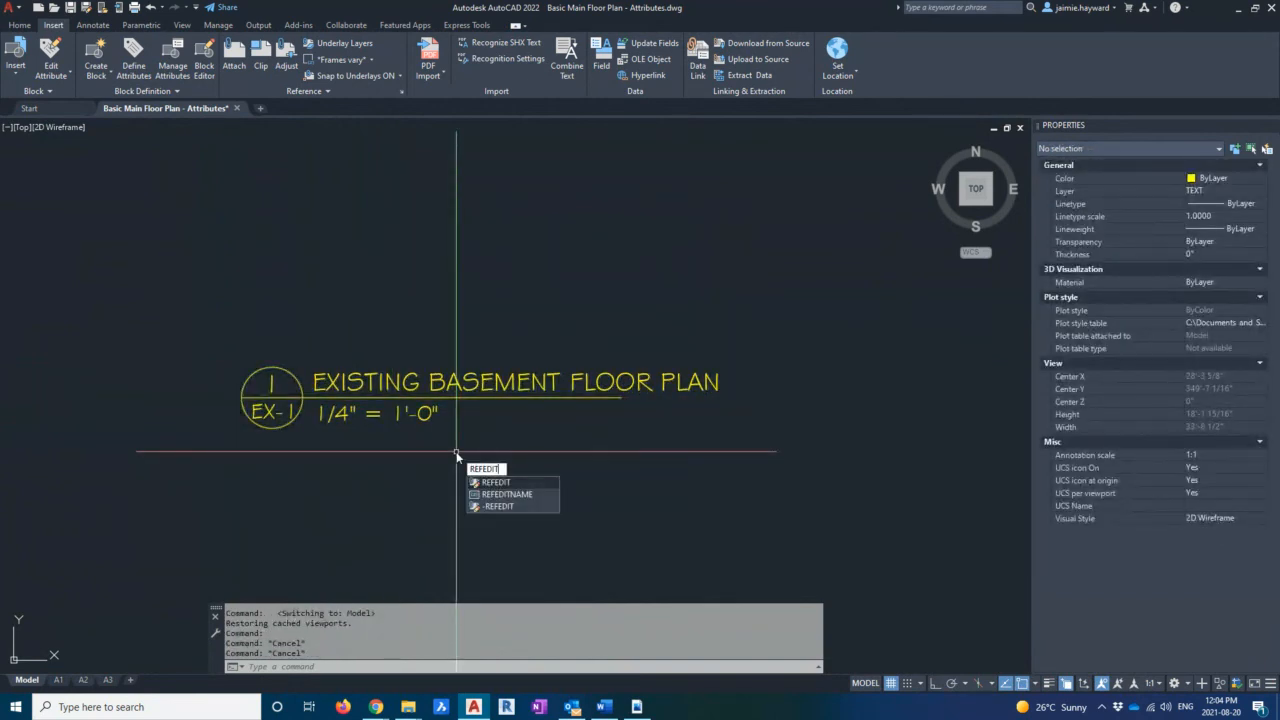
key(Return)
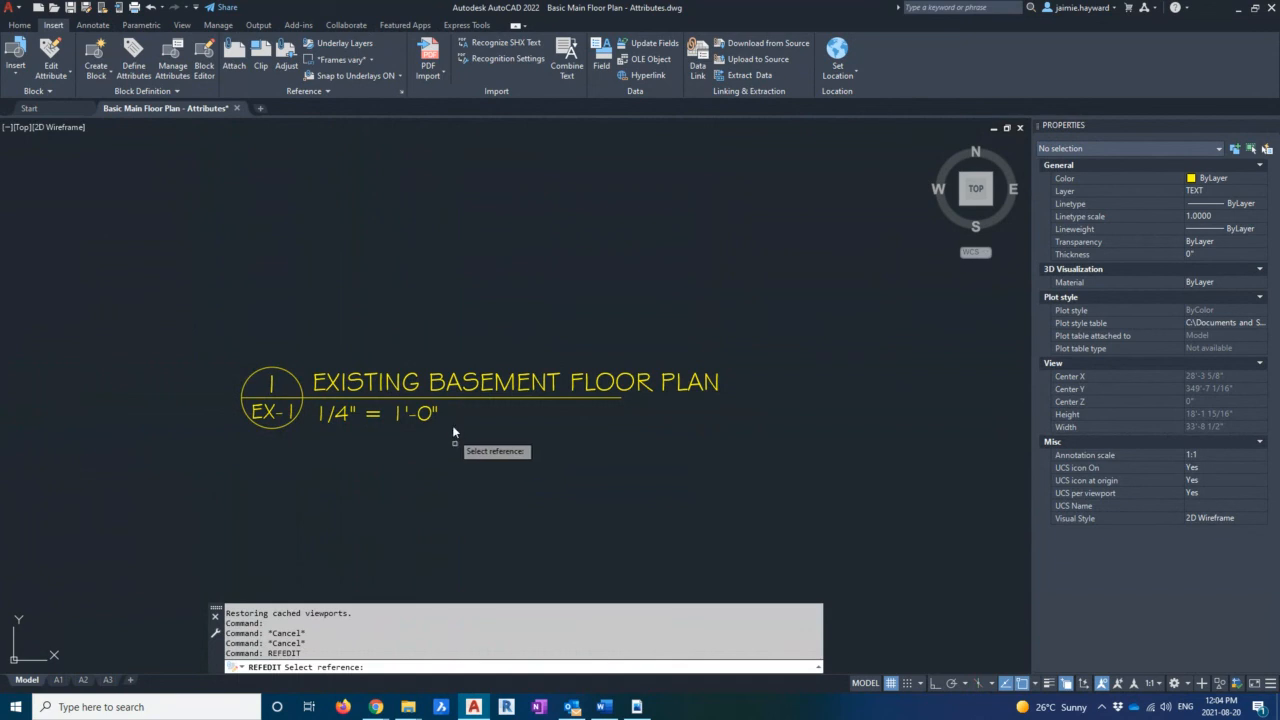
click(456, 399)
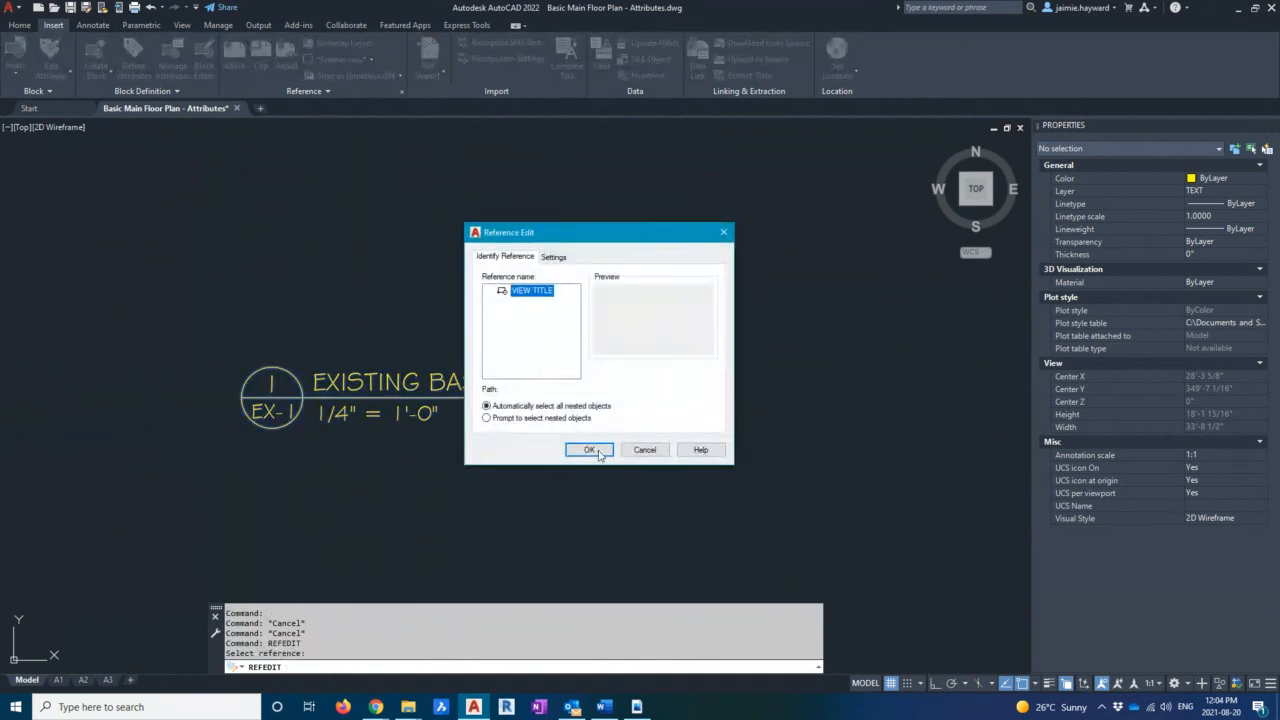
click(590, 450)
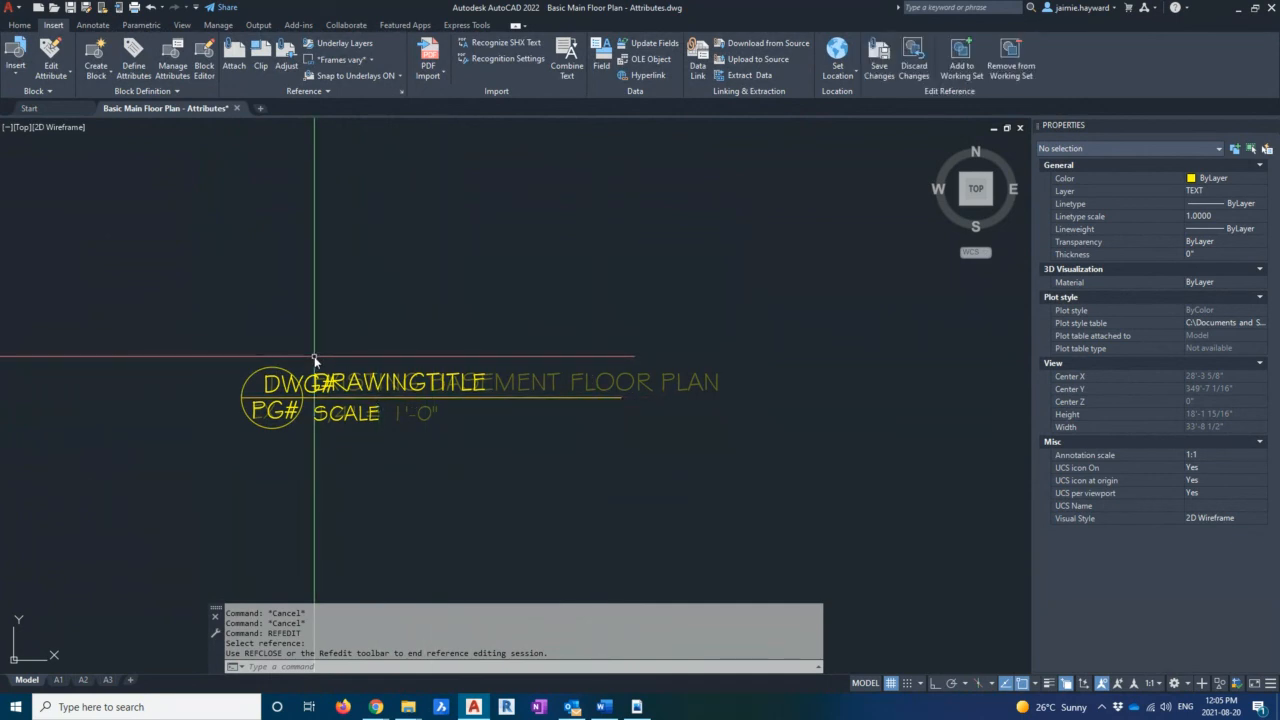
Scale all the block's objects down freehand to about a quarter from the circle's left edge and save the changes to the block definition
click(195, 286)
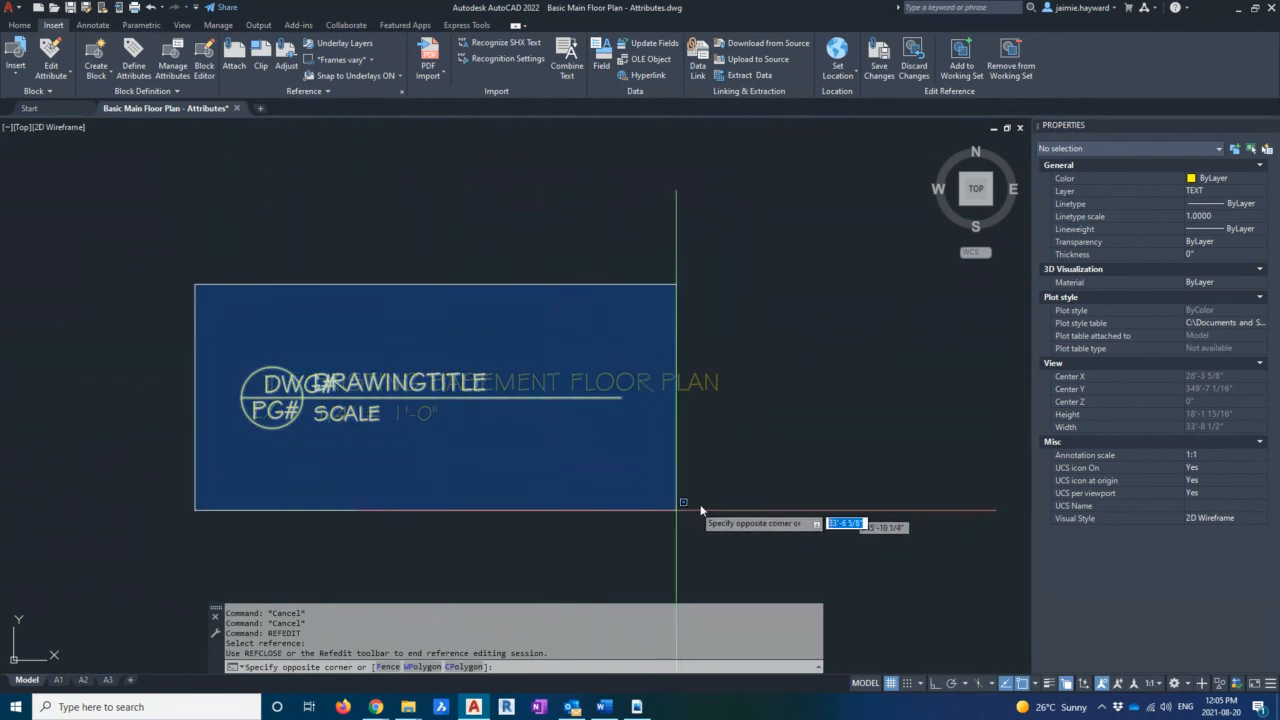
click(706, 497)
text(SC)
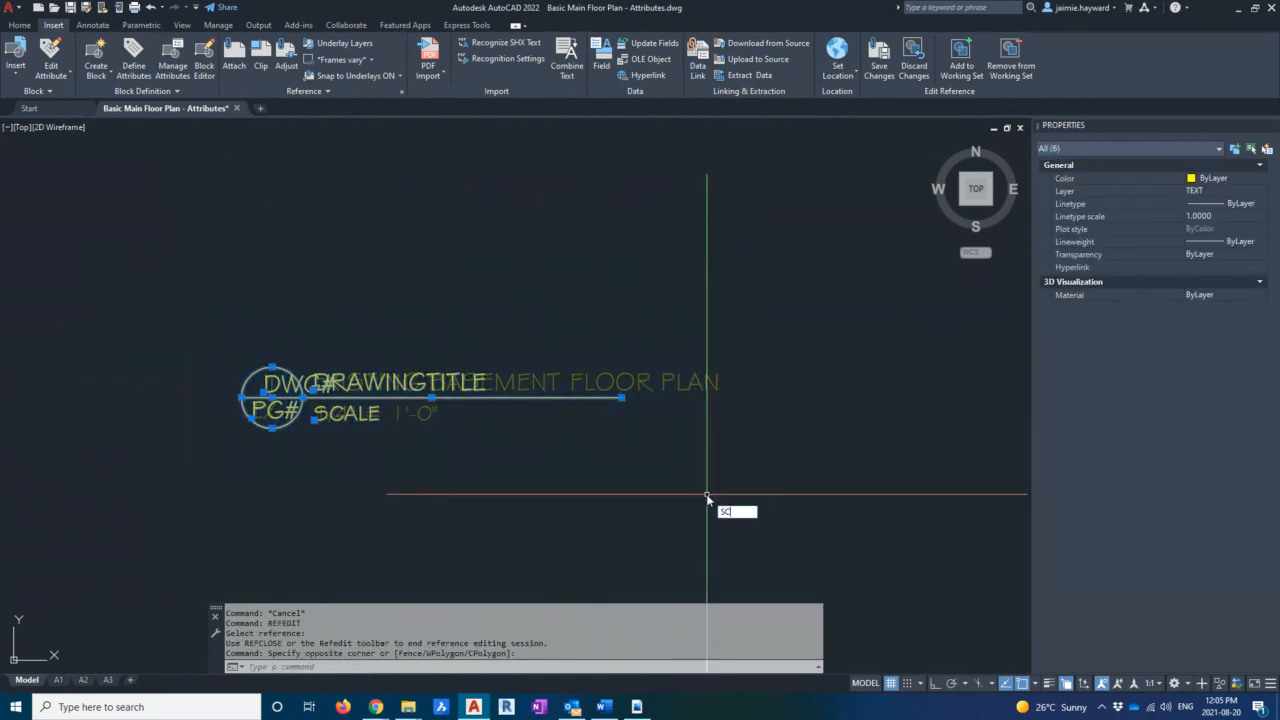
key(Return)
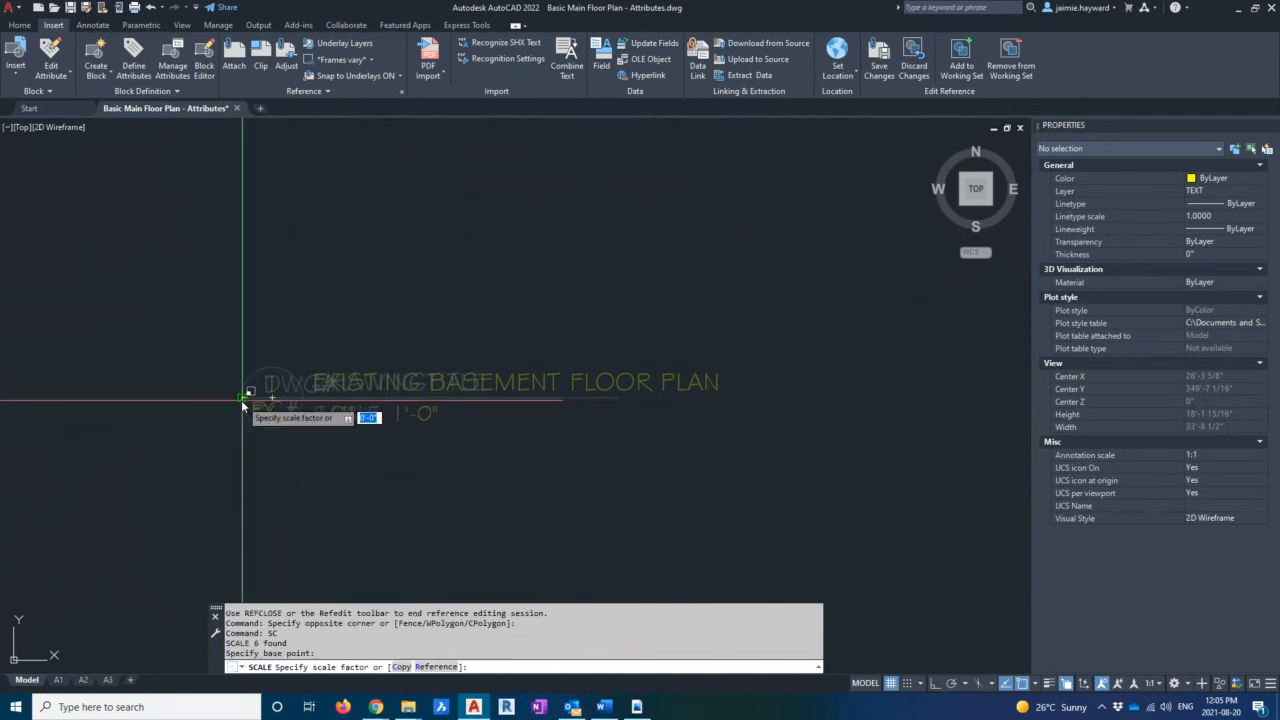
click(243, 400)
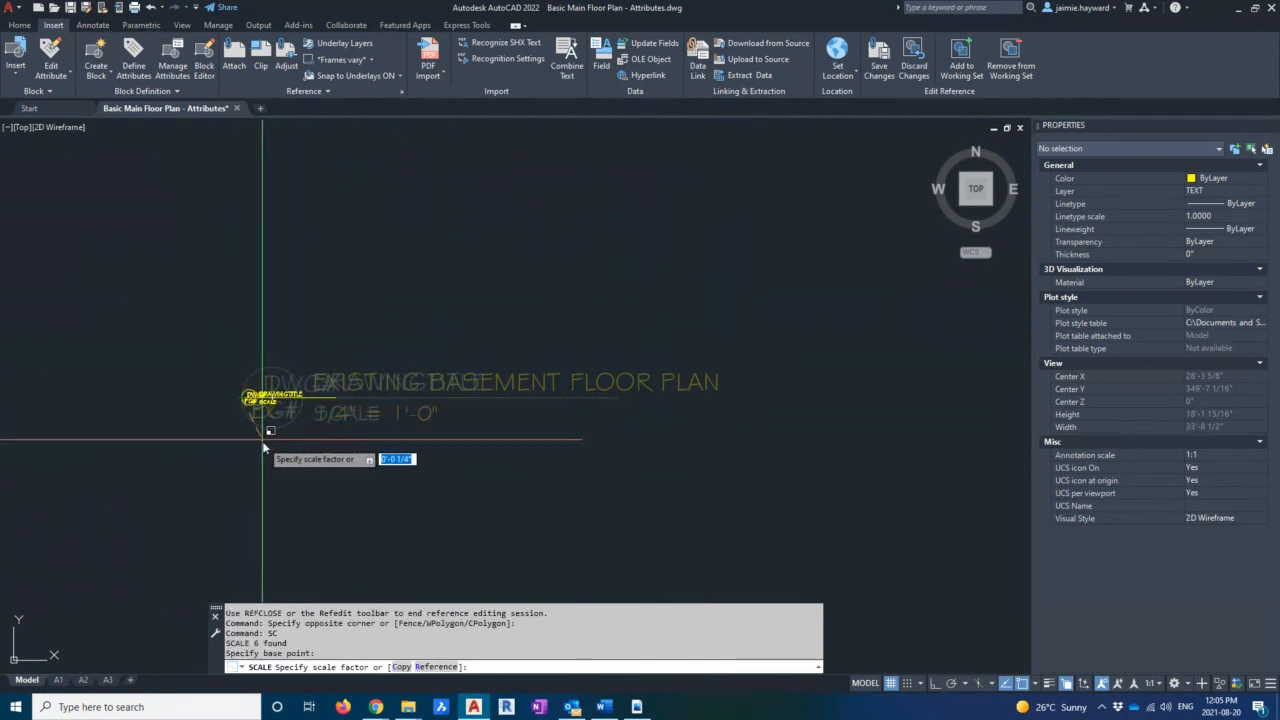
click(264, 442)
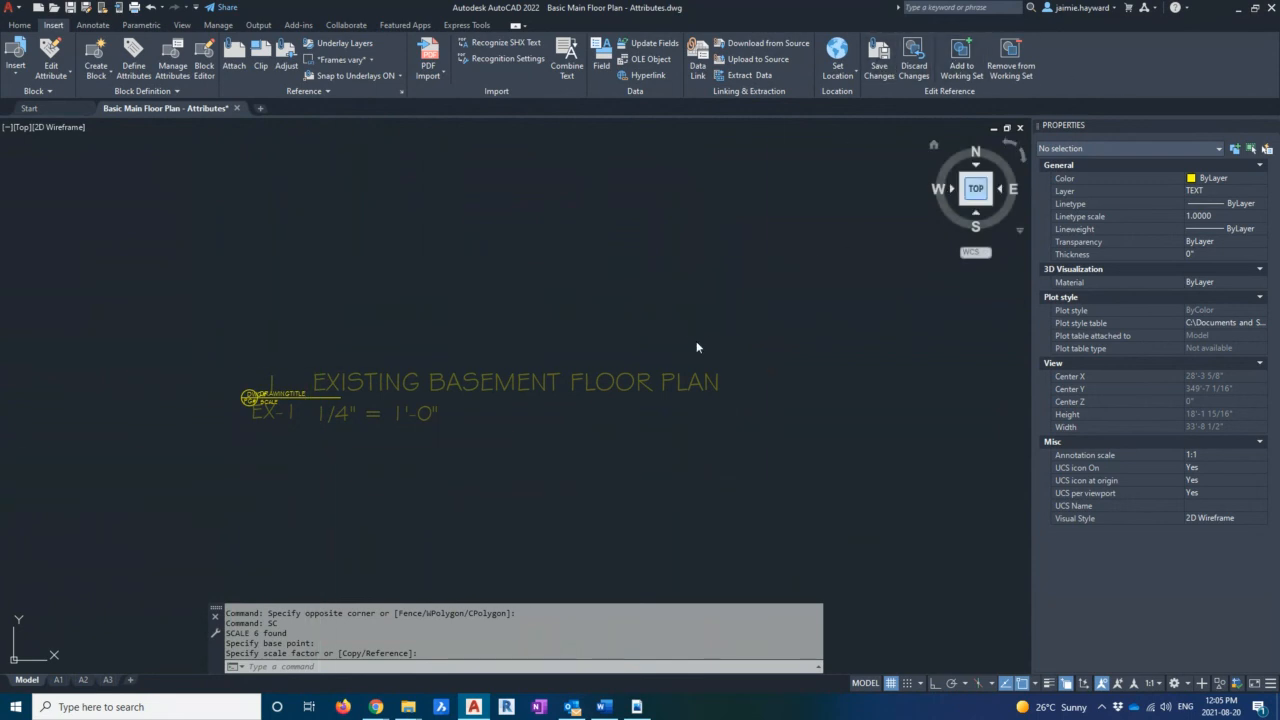
click(648, 387)
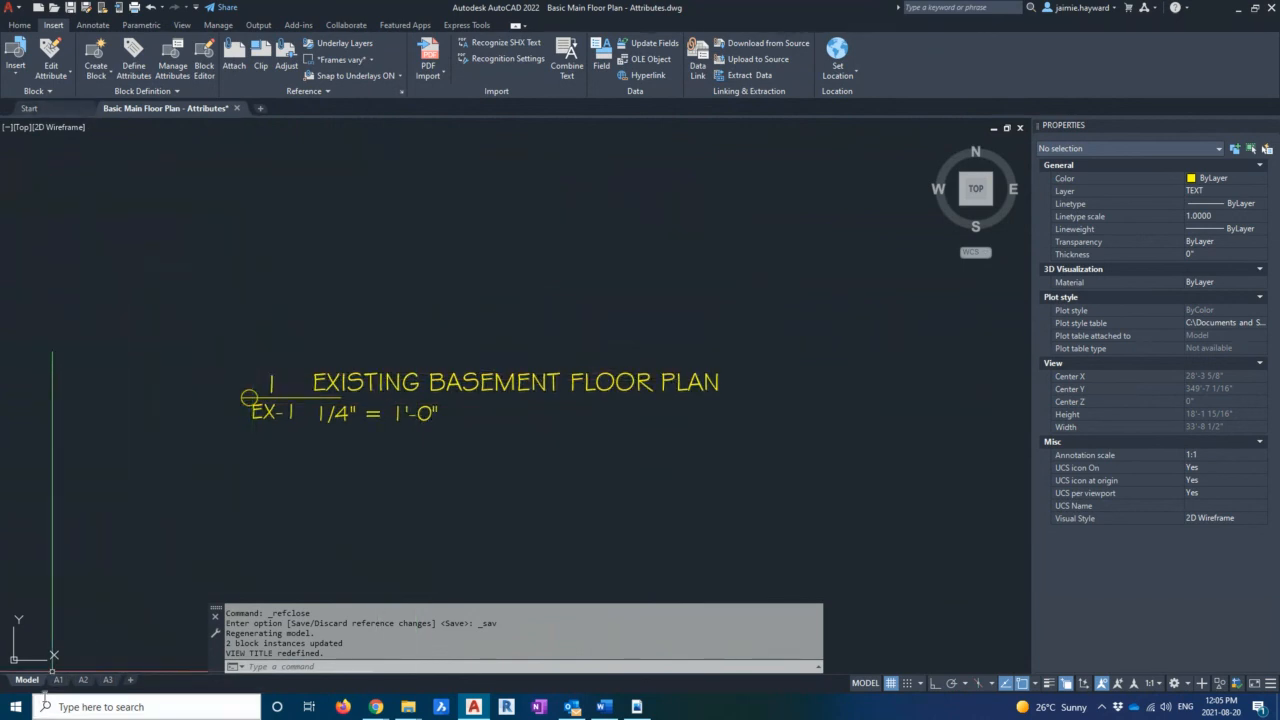
Insert a VIEW TITLE block on layout A2 with page number TEST, scale ING and title SCALE
click(83, 680)
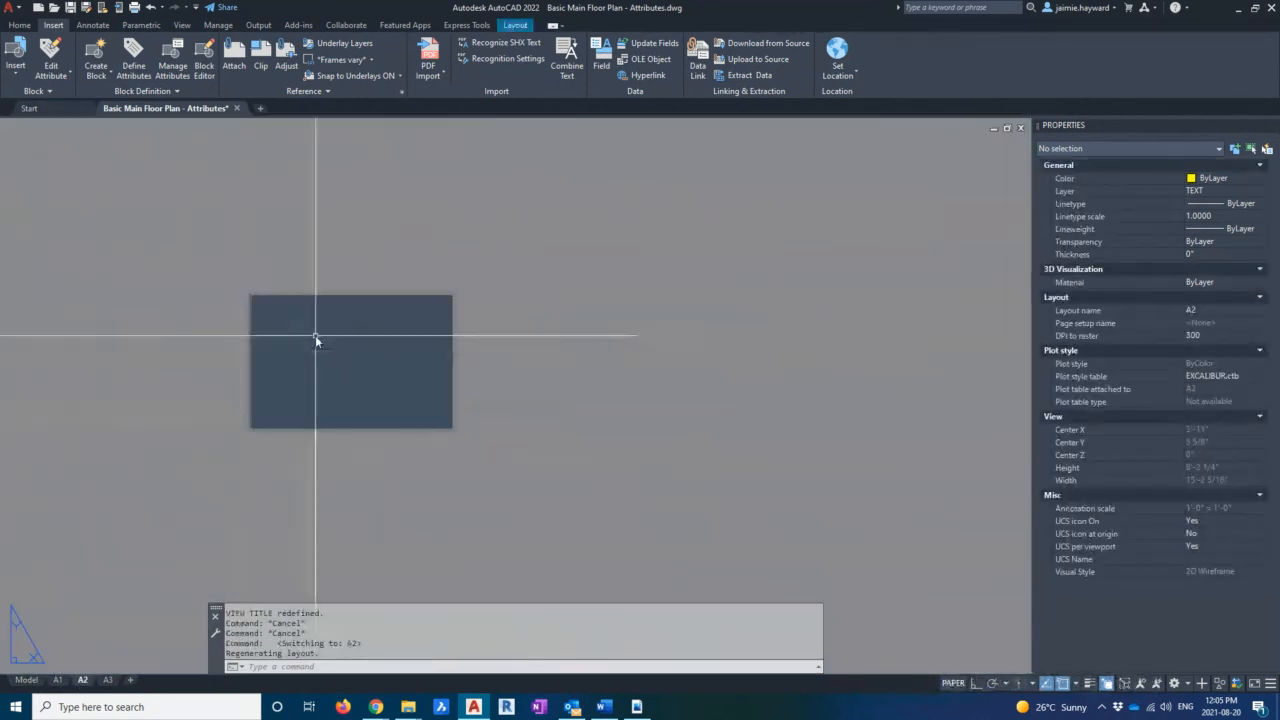
click(15, 62)
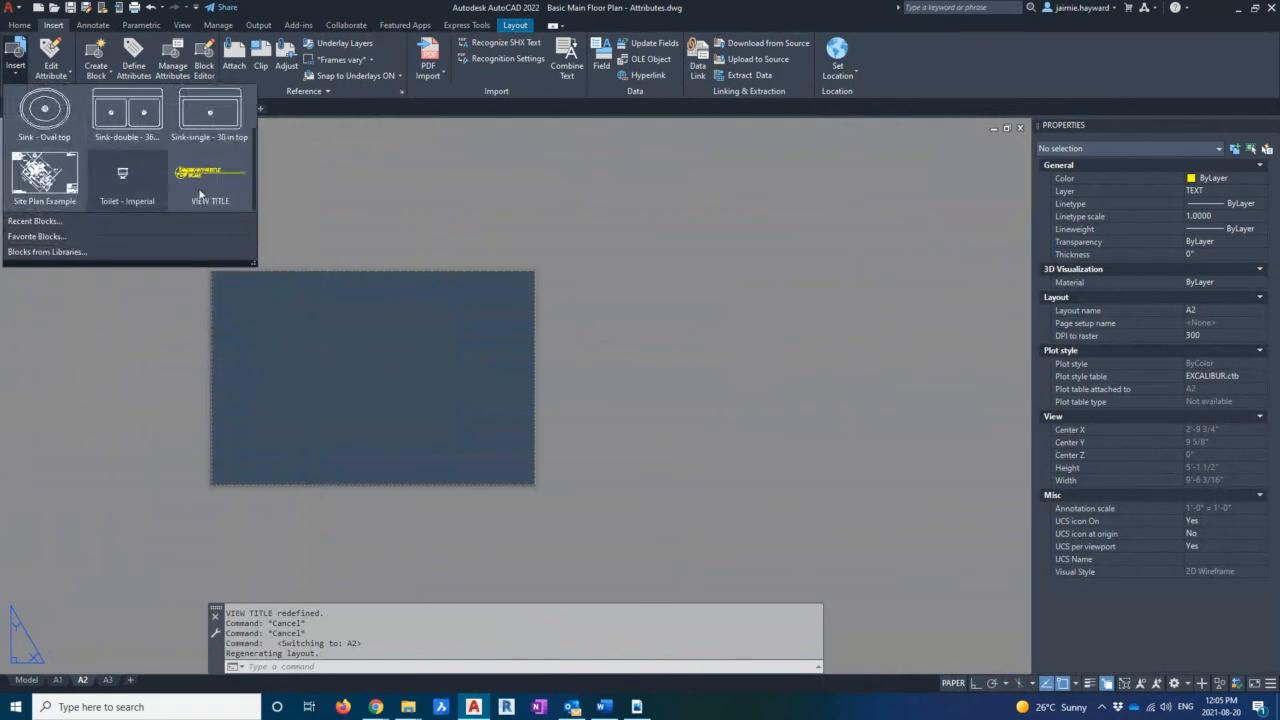
click(200, 190)
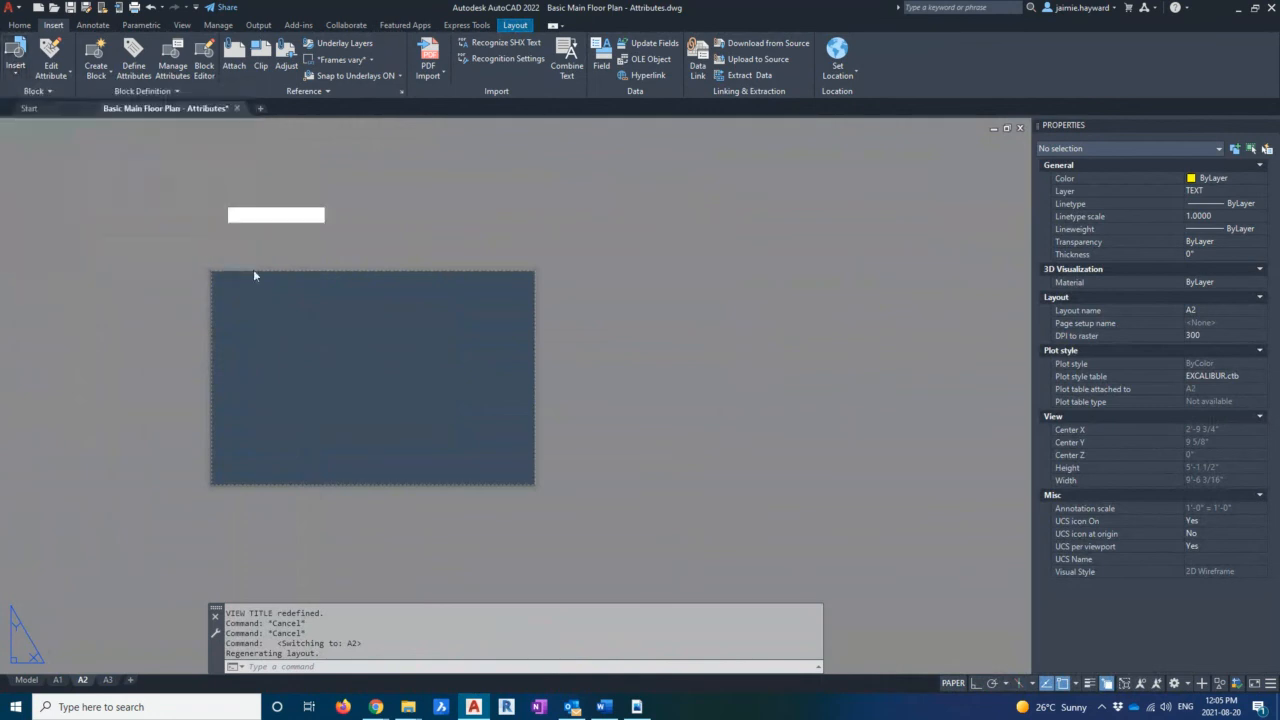
click(305, 437)
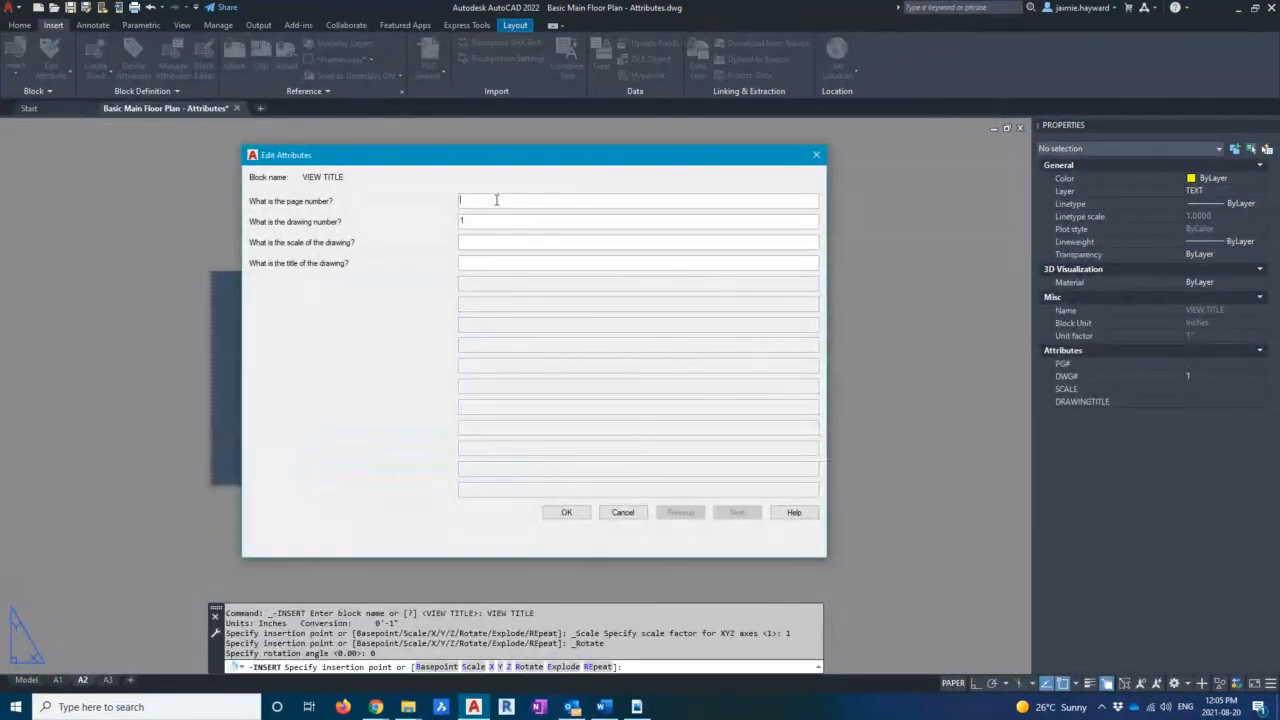
click(496, 240)
key(Return)
key(Escape)
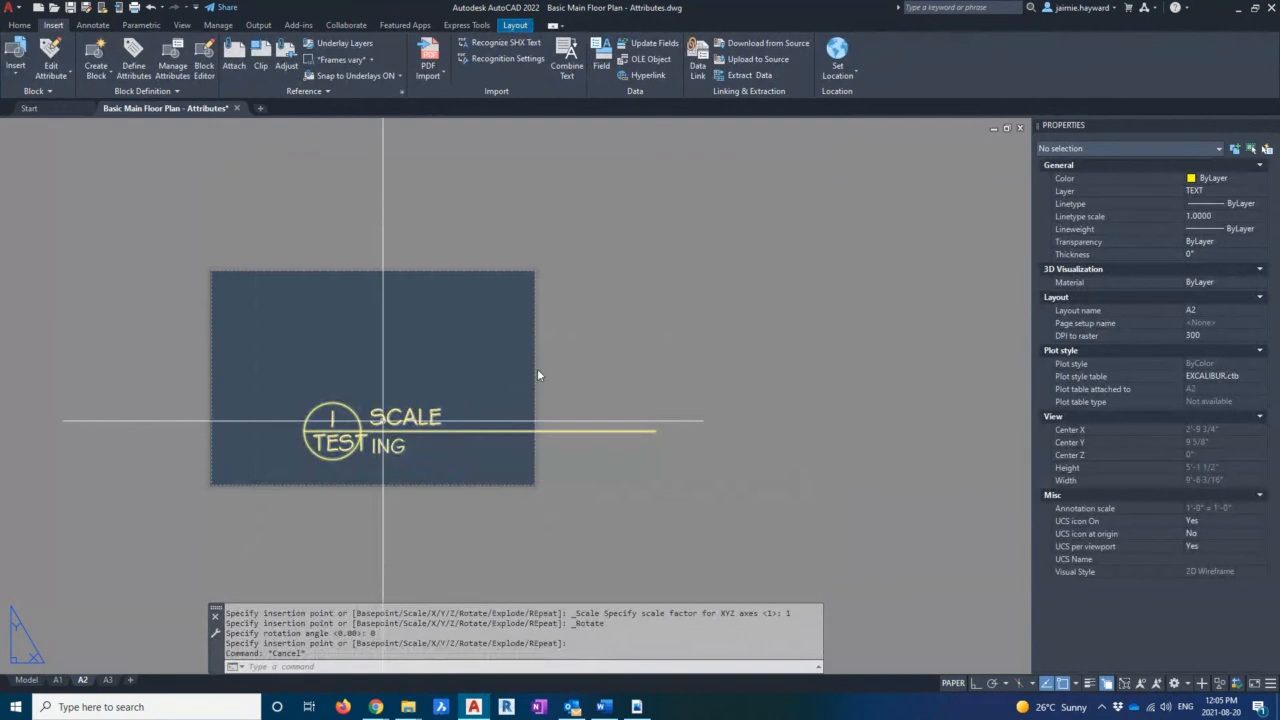
key(Escape)
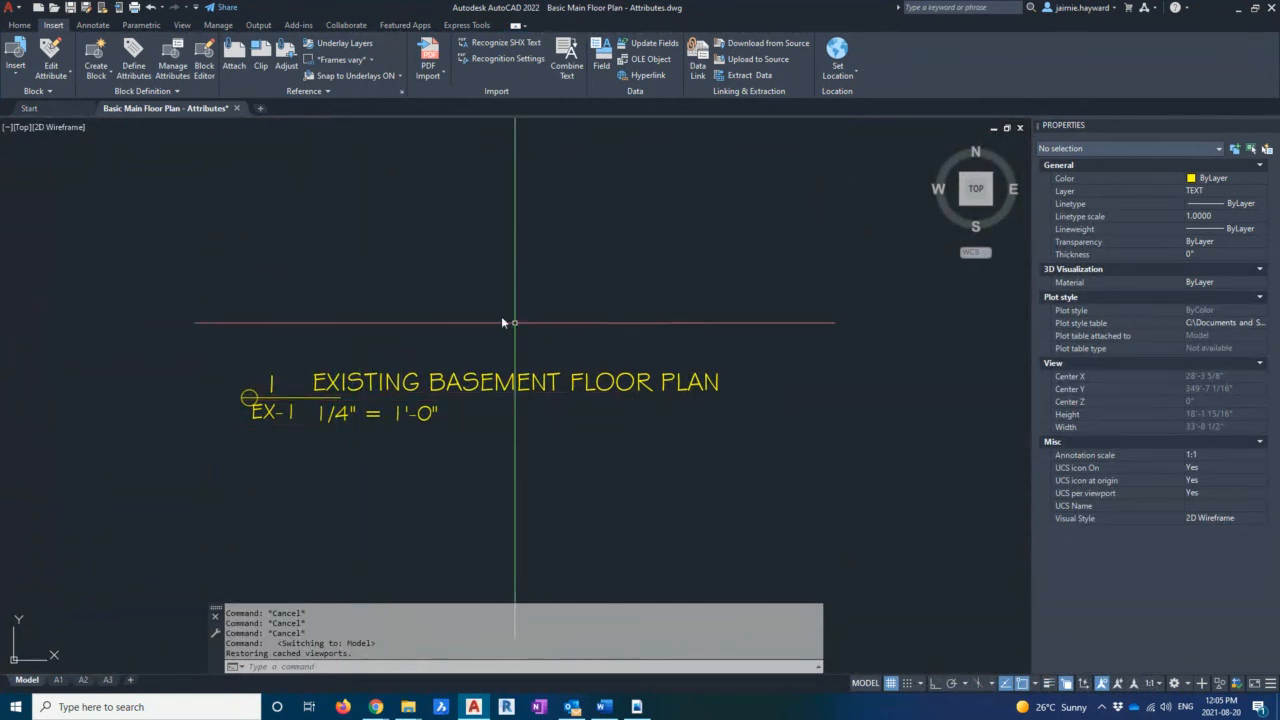
Insert a test VIEW TITLE above the existing basement title in model space, with page number F, scale R and title R
key(Escape)
key(Escape)
text(i)
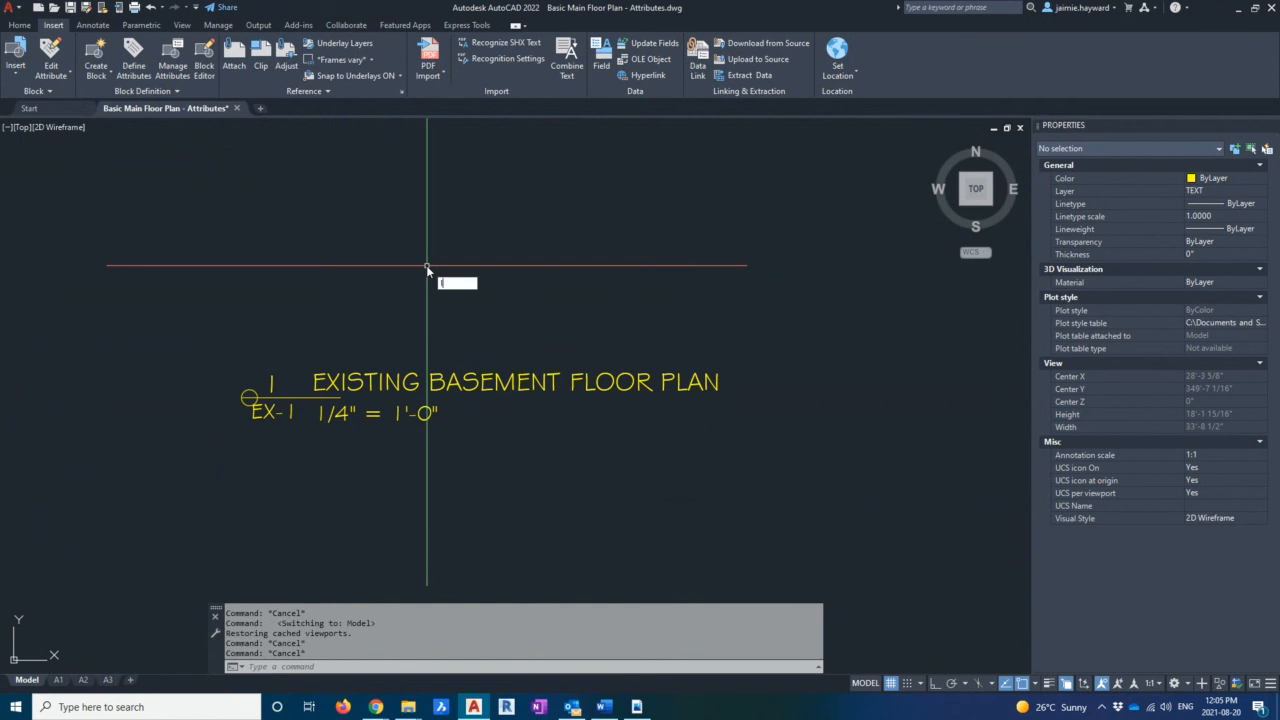
key(Return)
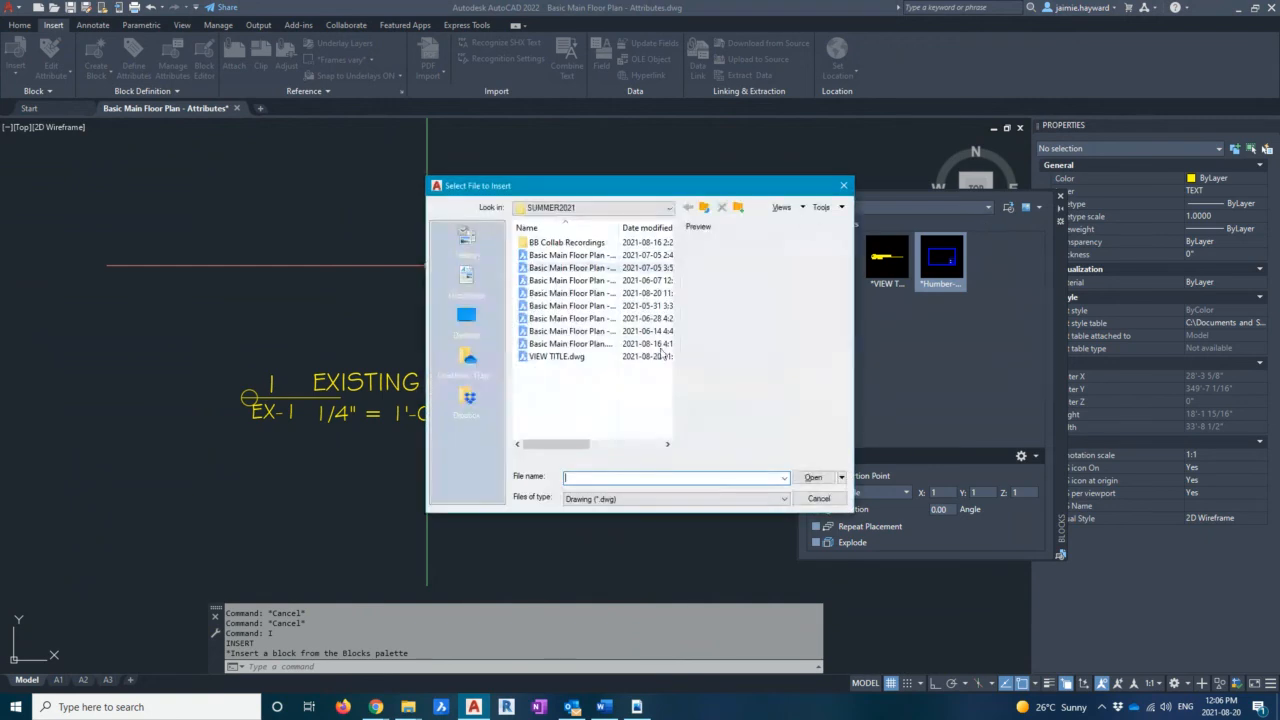
click(813, 477)
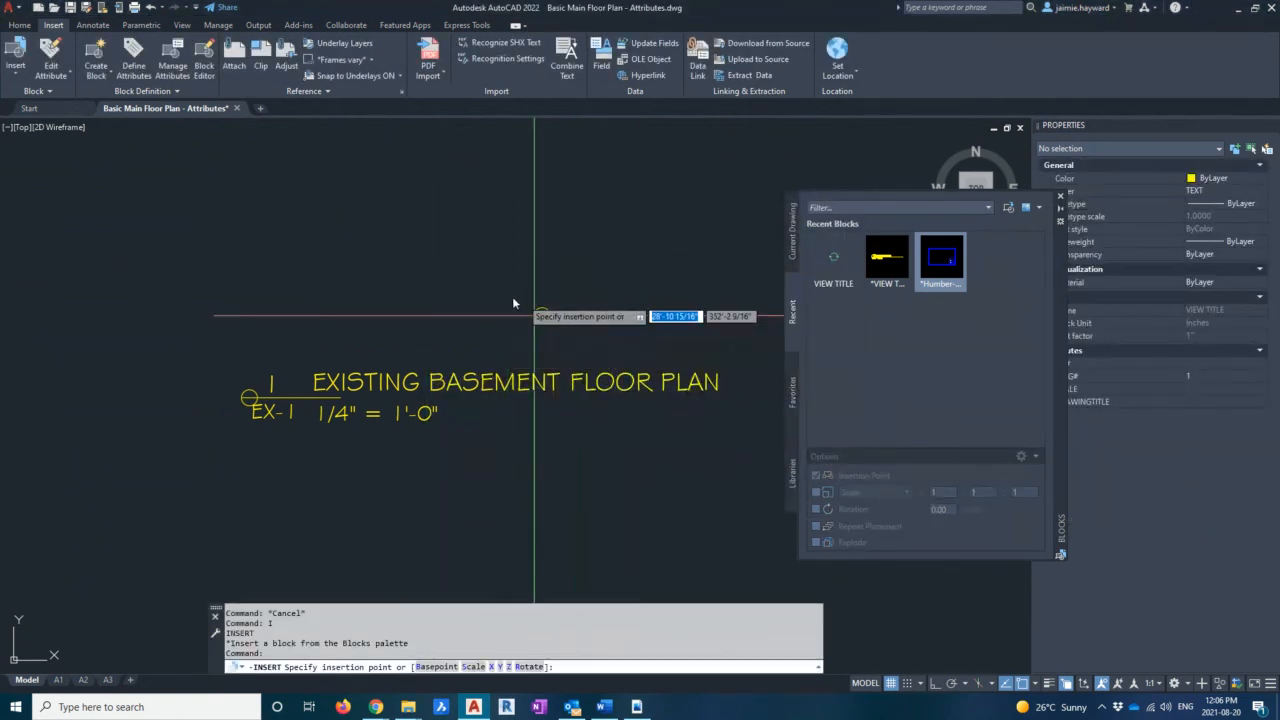
click(414, 320)
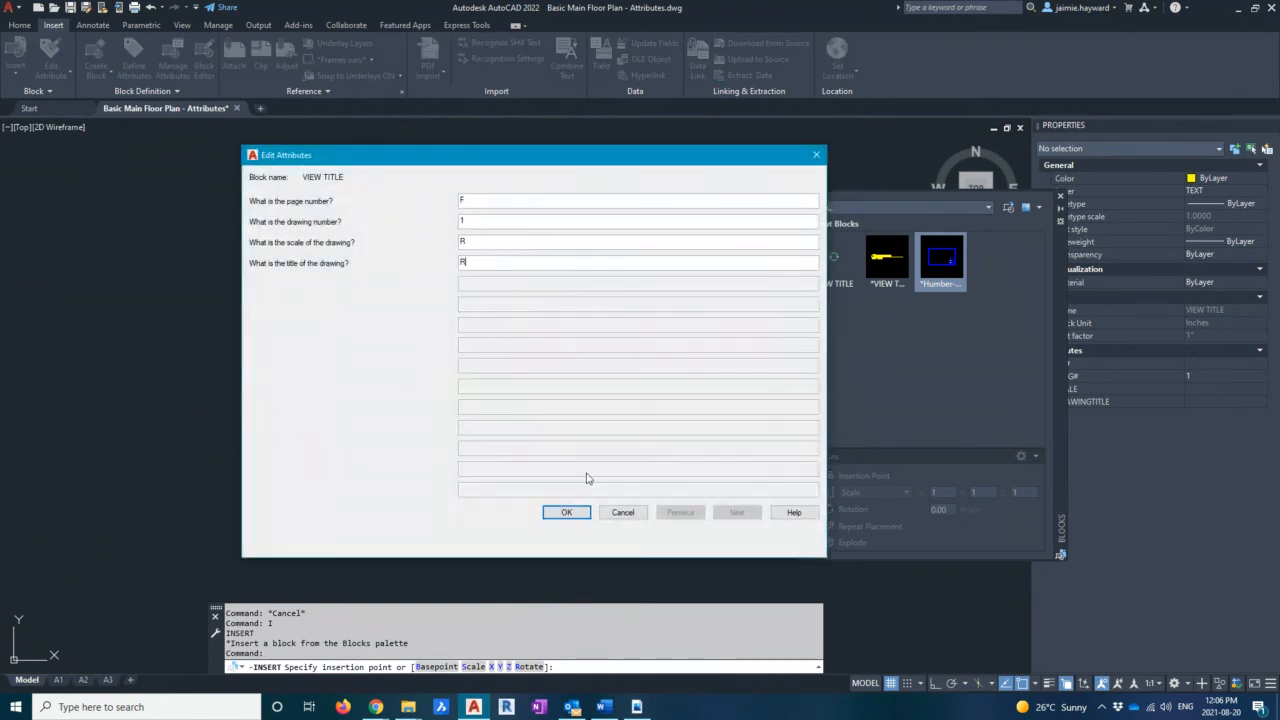
click(584, 512)
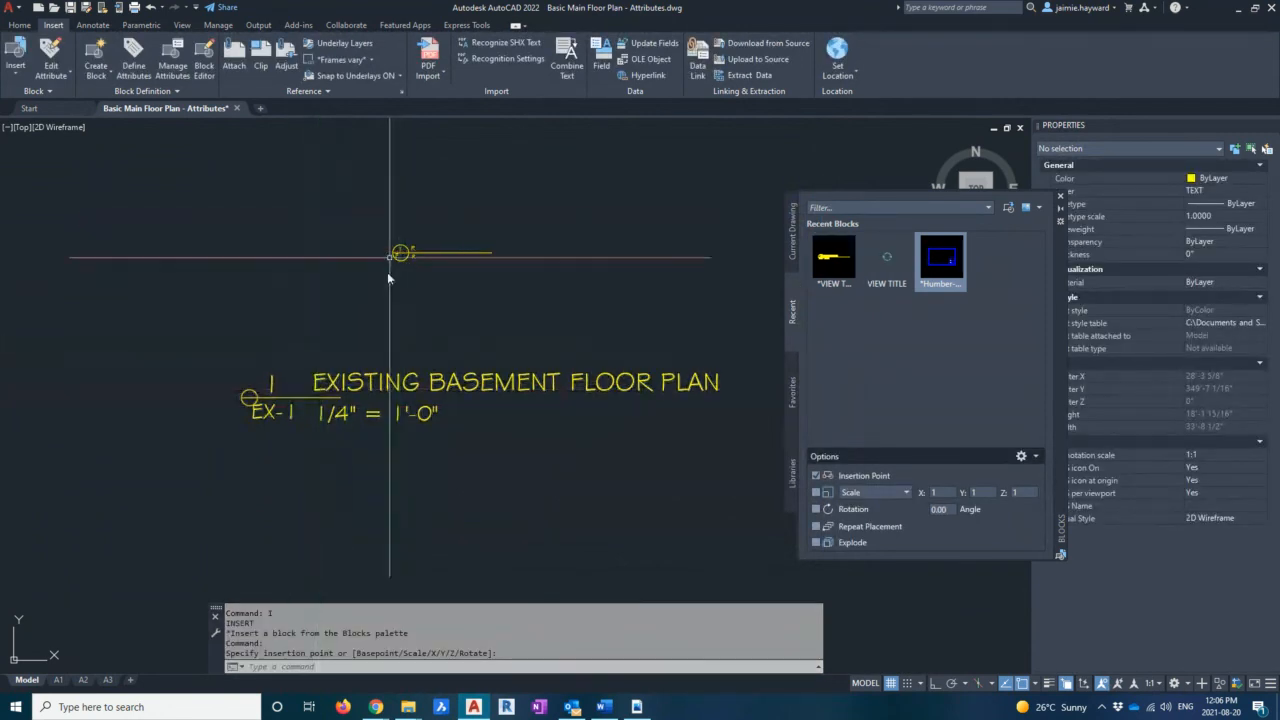
scroll(388, 278, up, 3)
scroll(405, 255, down, 1)
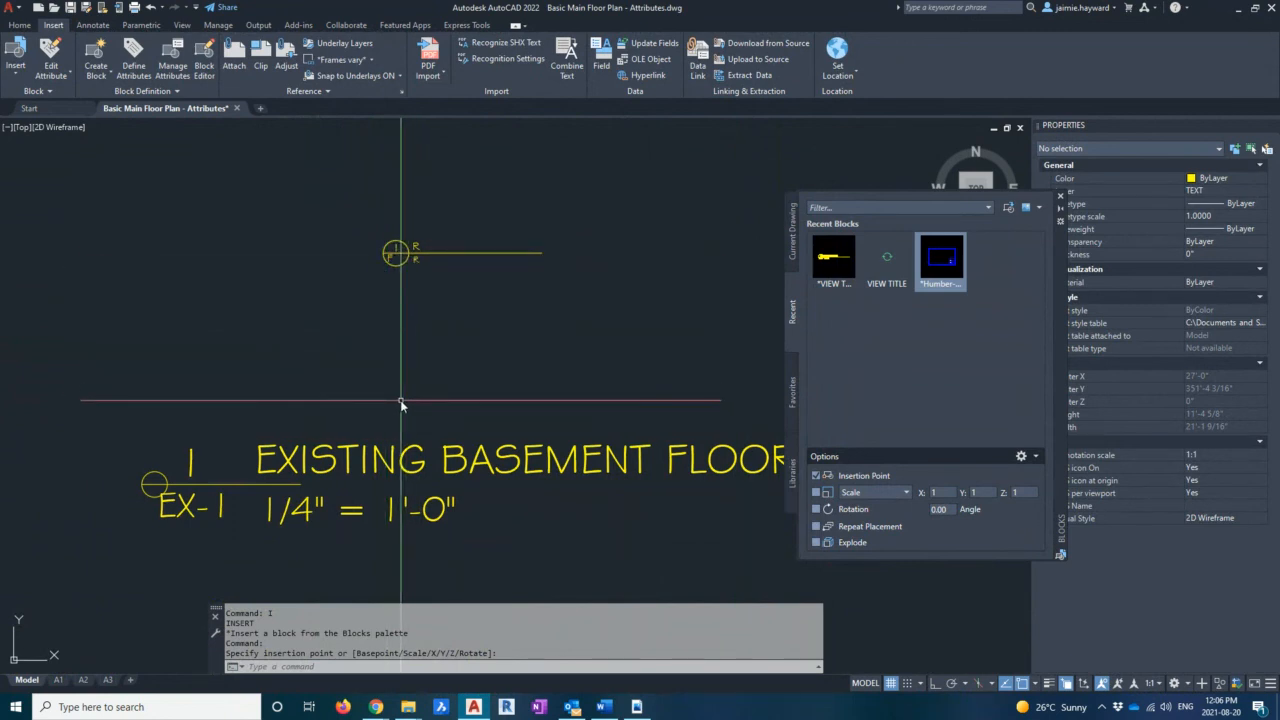
Check the test title on layout A2 and delete the MAIN FLOOR PLAN title block from layout A1
click(83, 680)
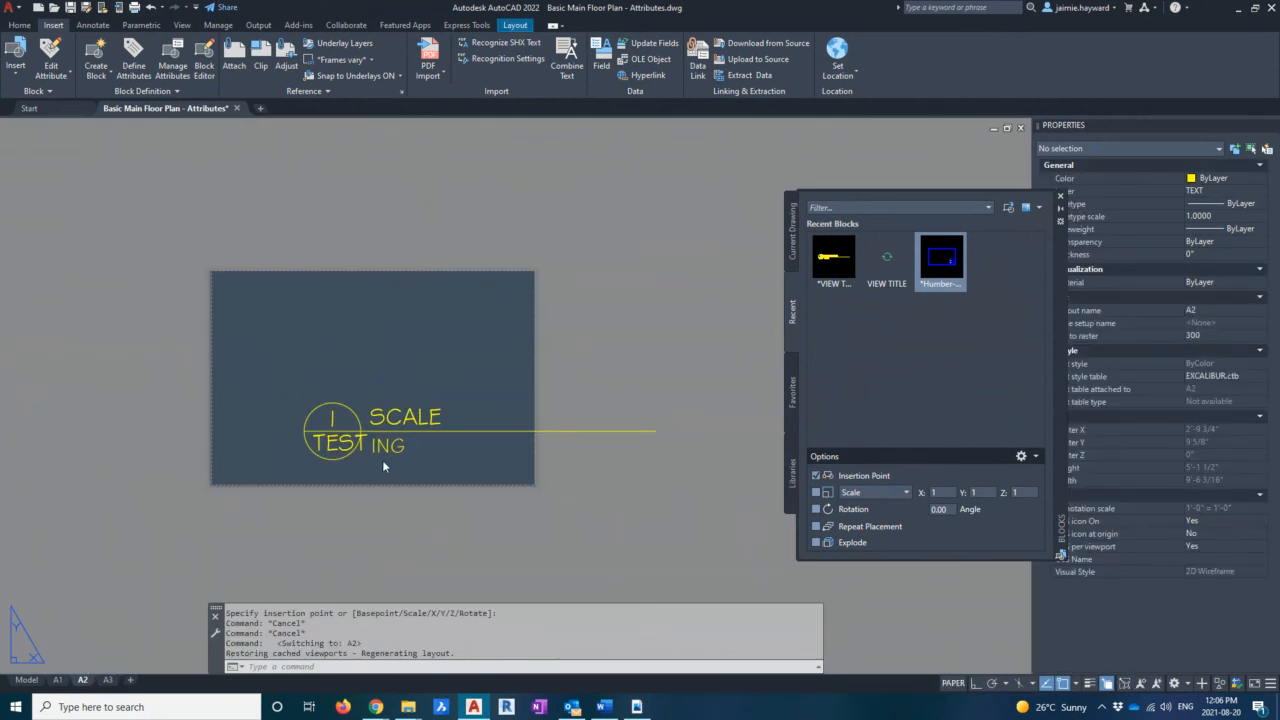
click(57, 680)
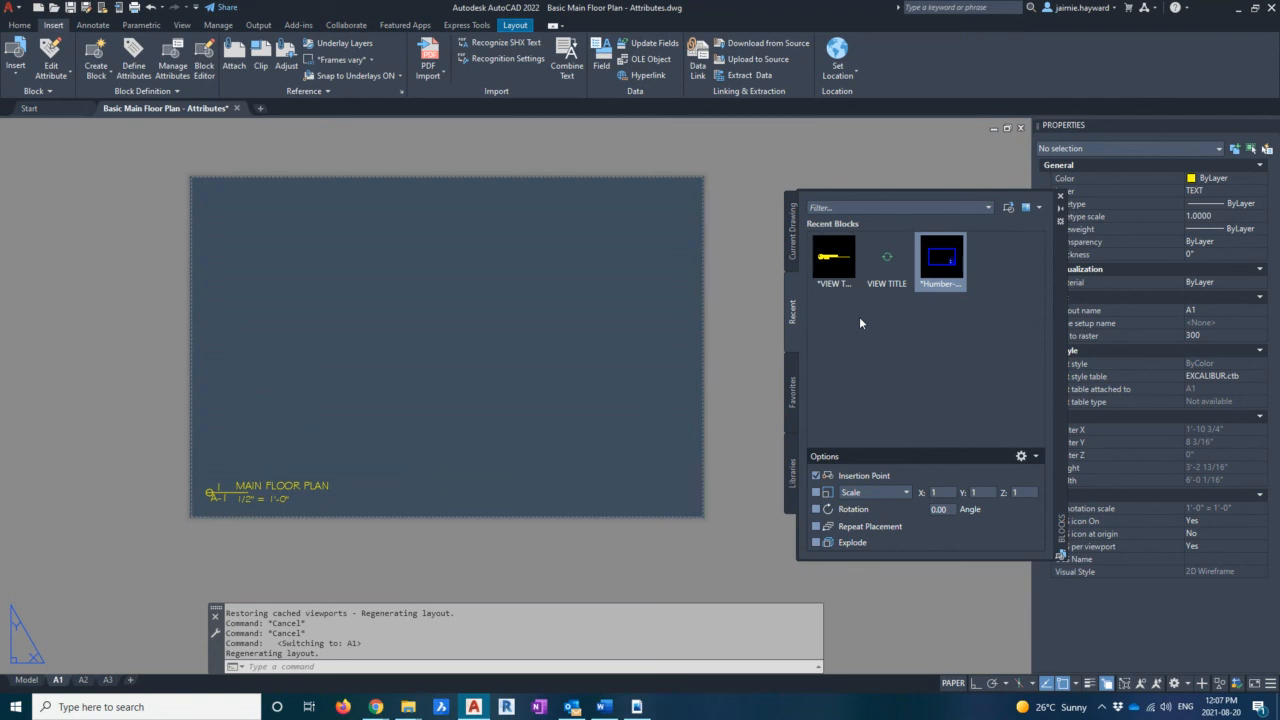
click(149, 445)
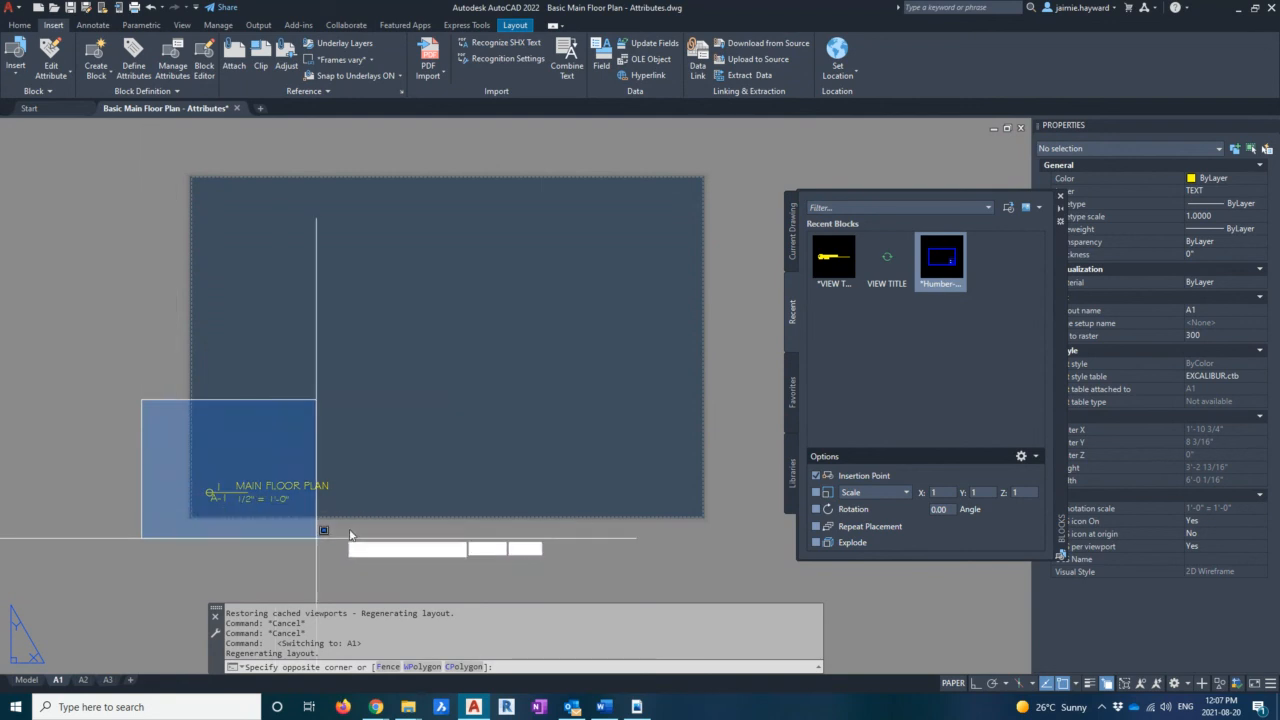
click(394, 537)
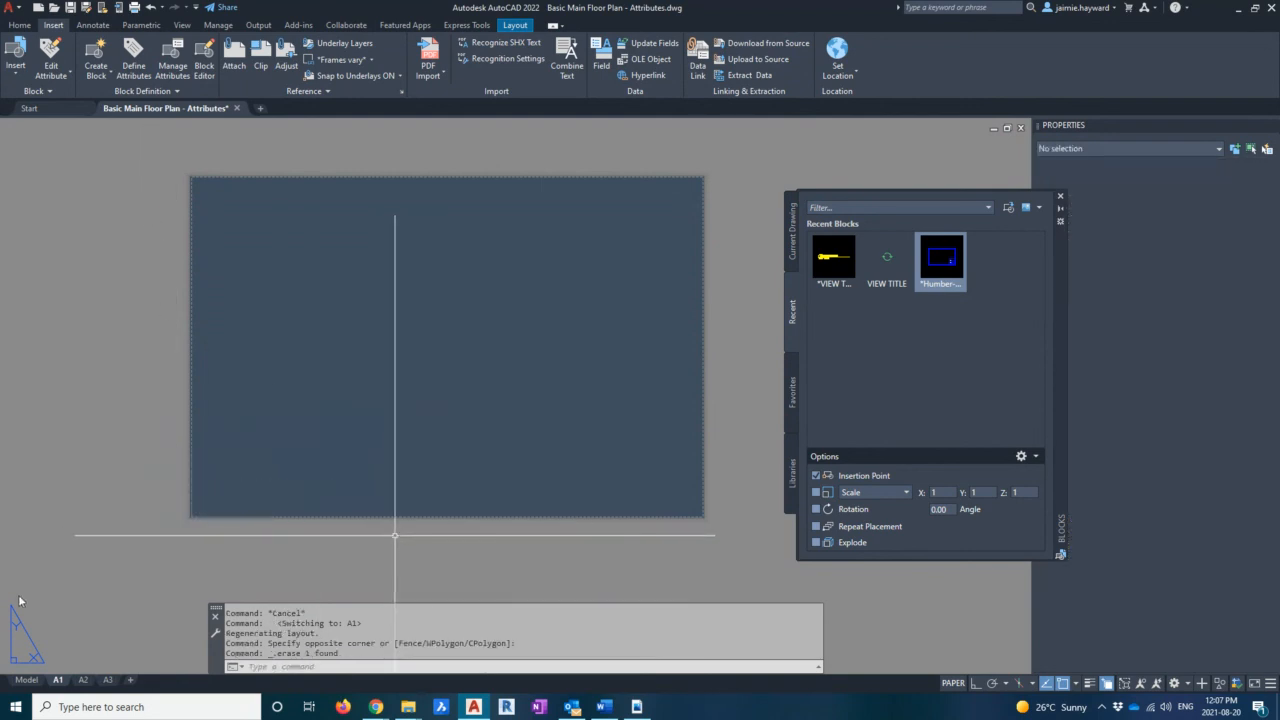
key(Delete)
click(84, 680)
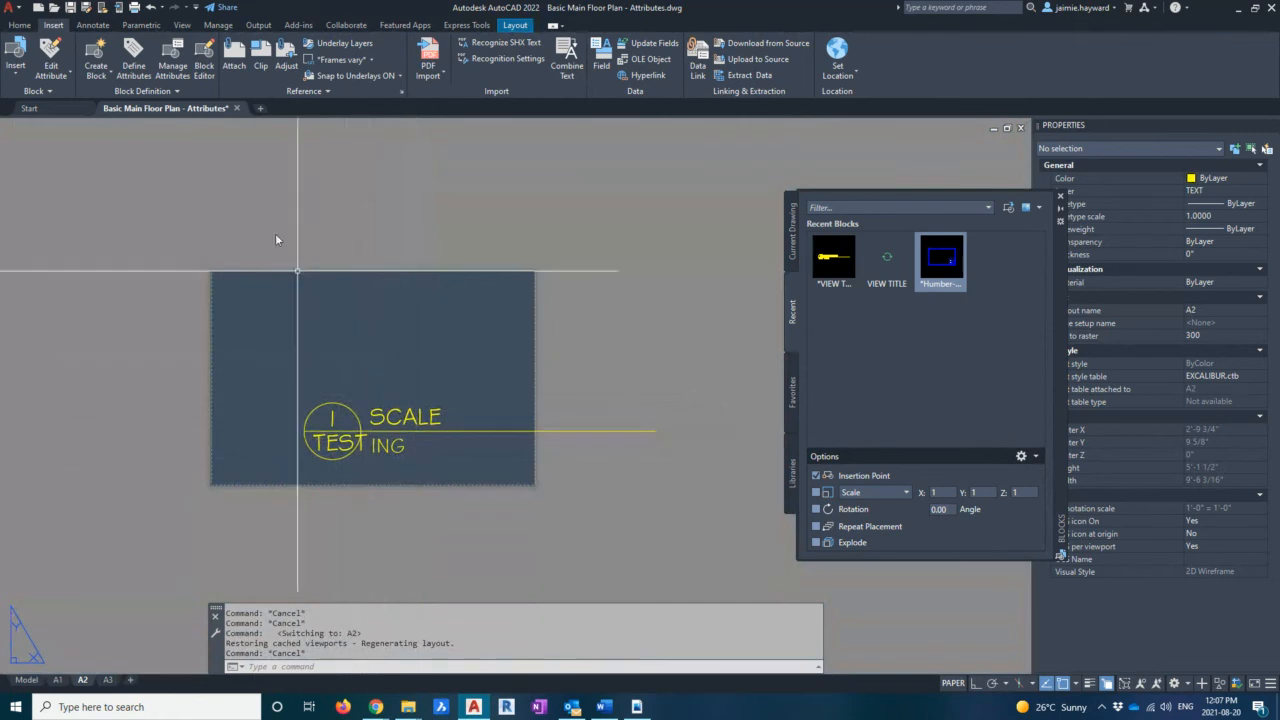
click(30, 108)
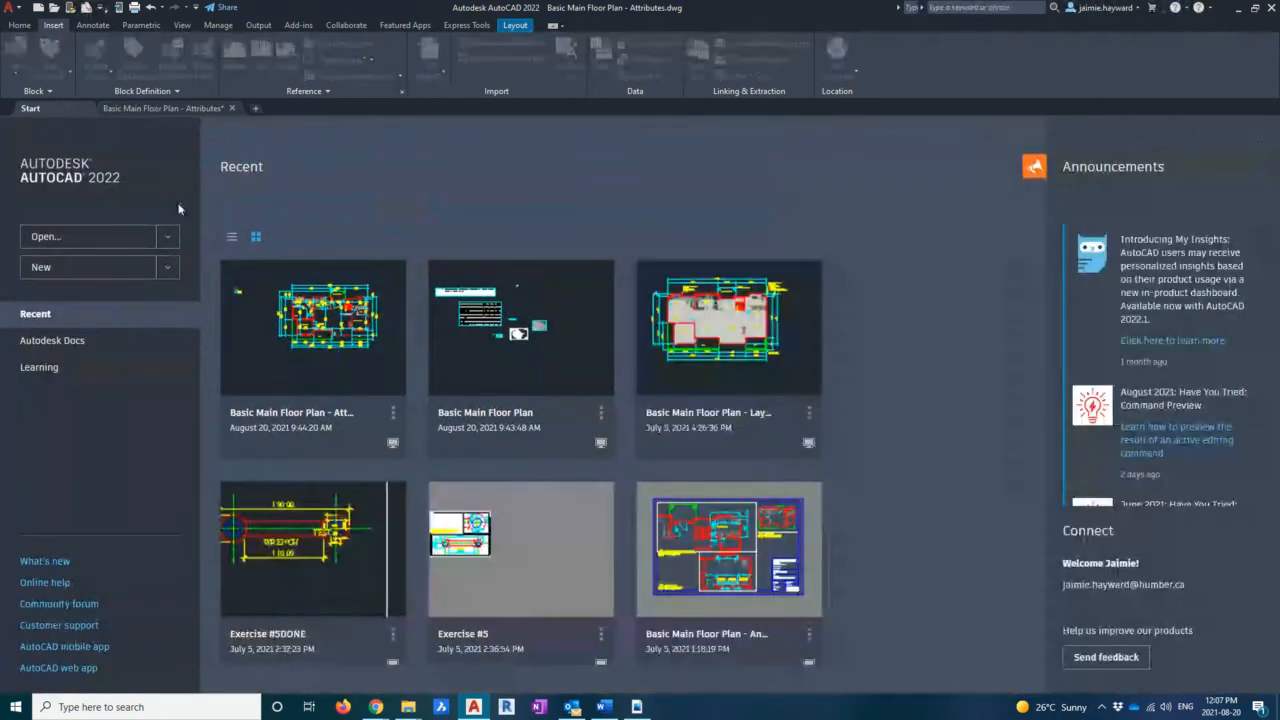
click(182, 108)
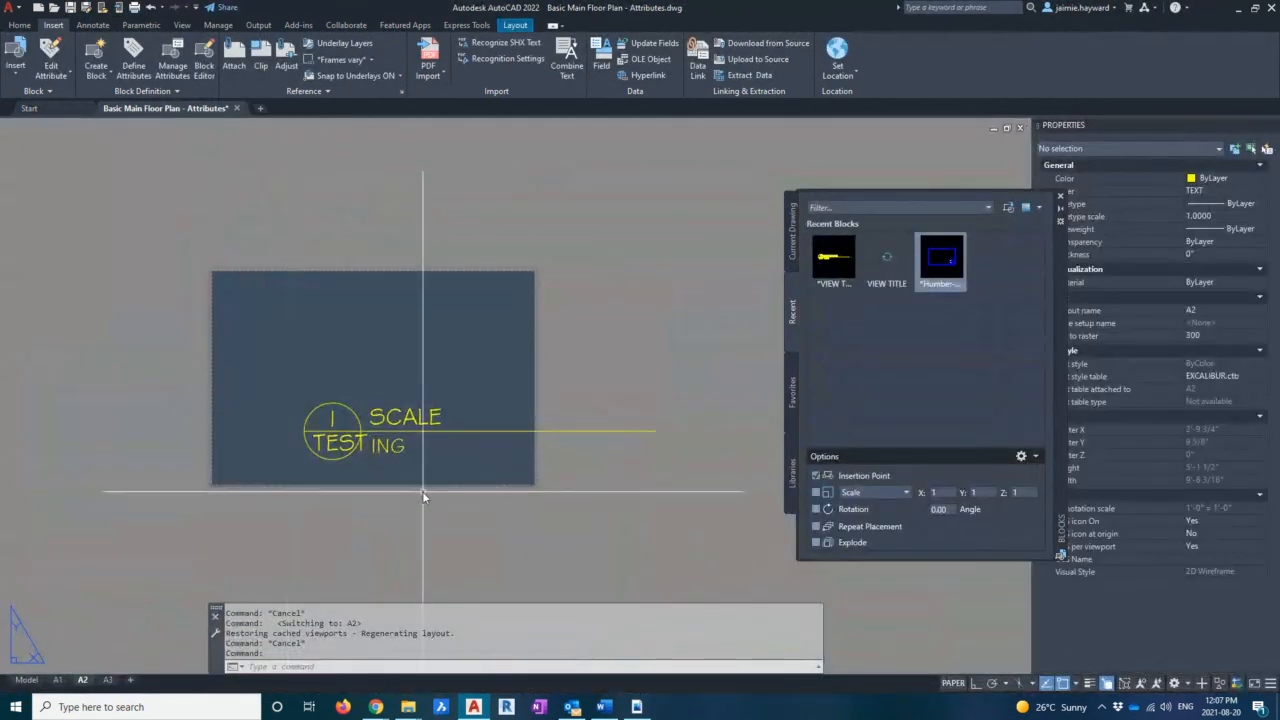
Delete the small test view title above the EXISTING BASEMENT FLOOR PLAN title in model space
click(27, 680)
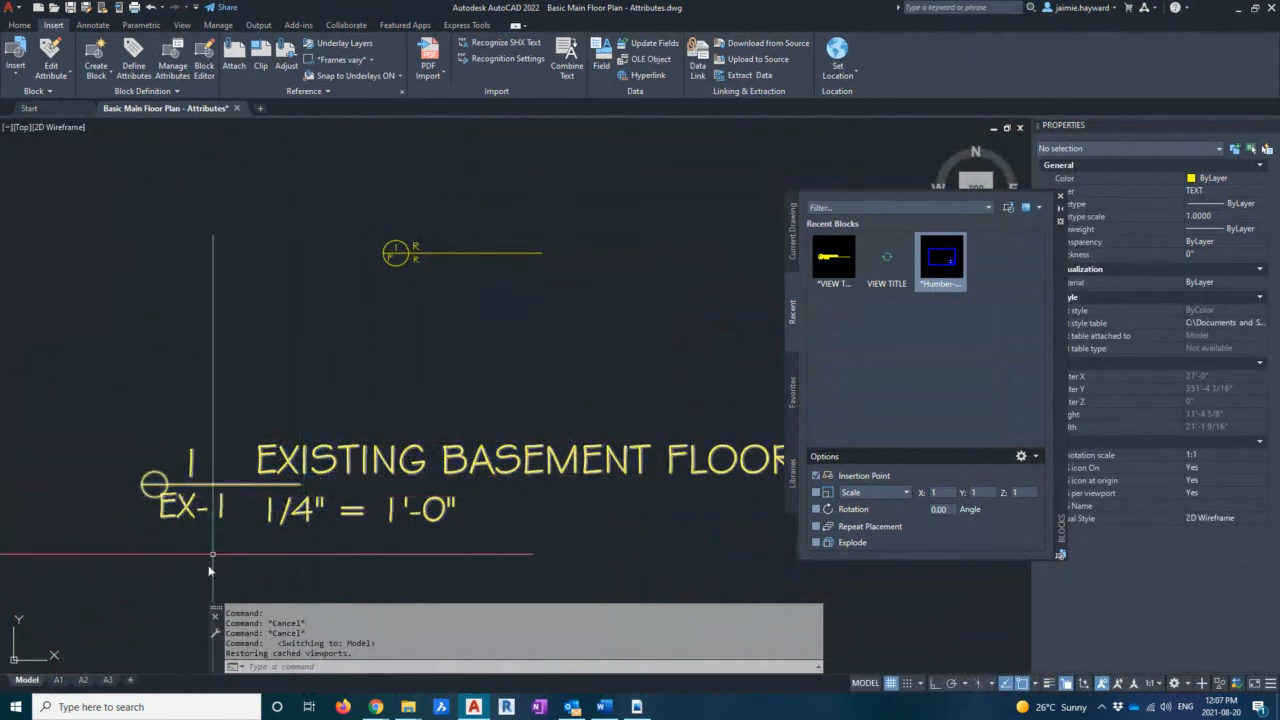
click(402, 353)
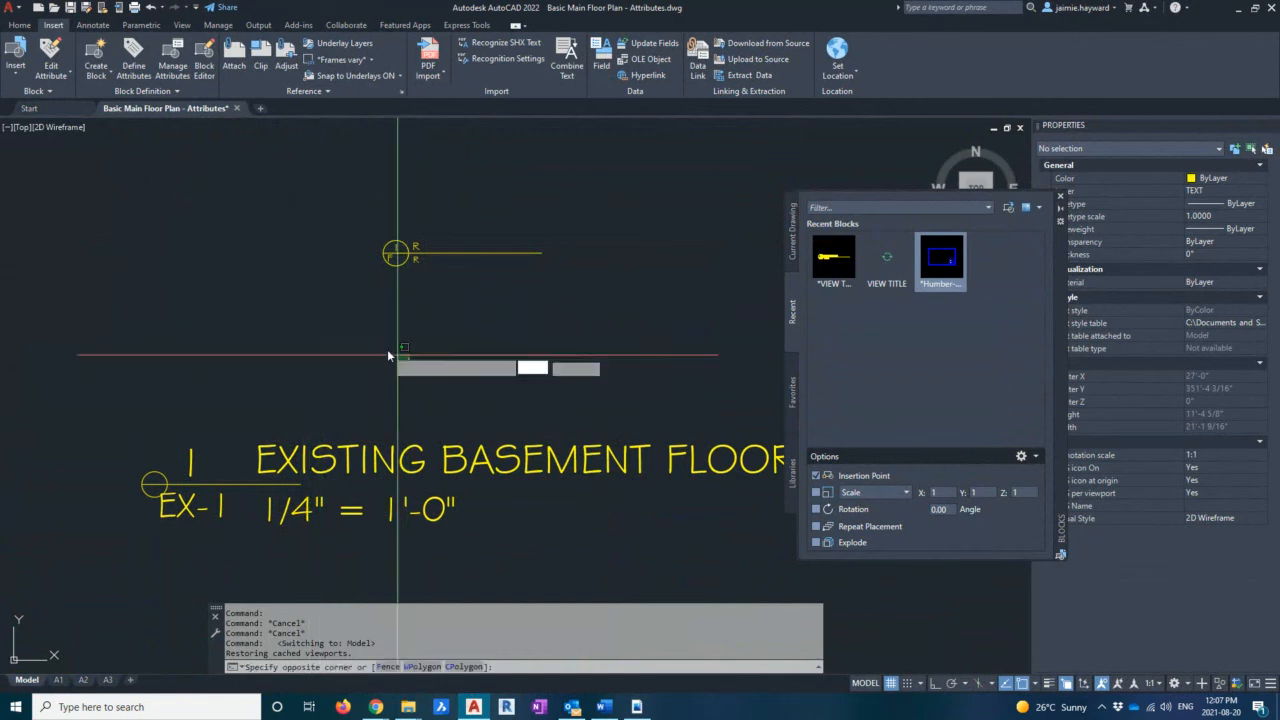
key(Escape)
click(559, 269)
click(360, 202)
key(Delete)
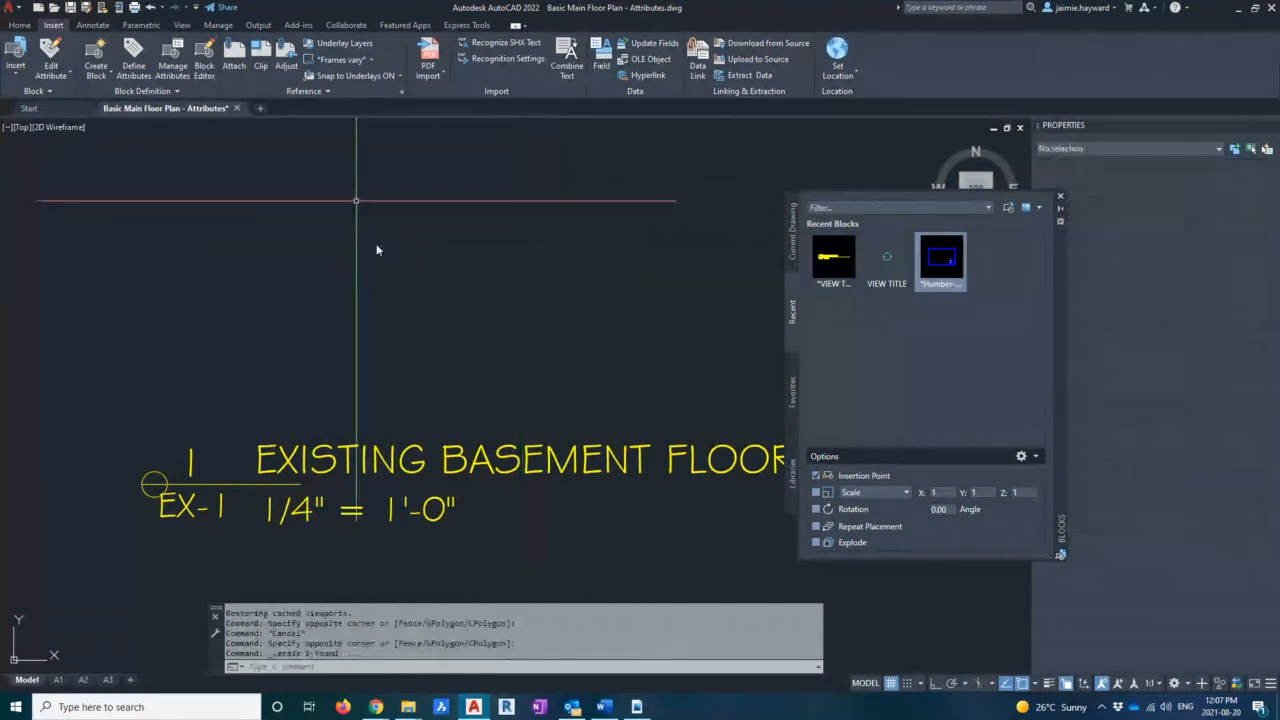
Open the EXISTING BASEMENT FLOOR PLAN title block in model space for in-place editing with REFEDIT
scroll(349, 241, down, 2)
key(Escape)
click(307, 384)
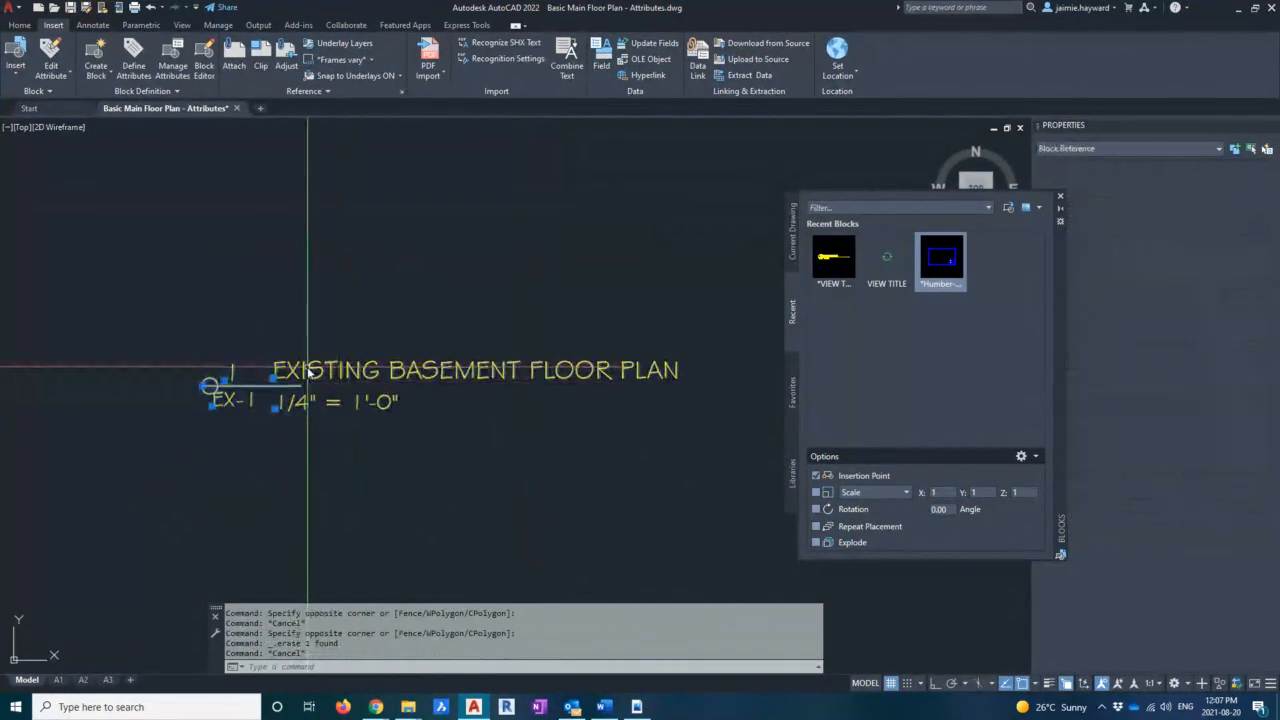
text(REFEDIT)
key(Return)
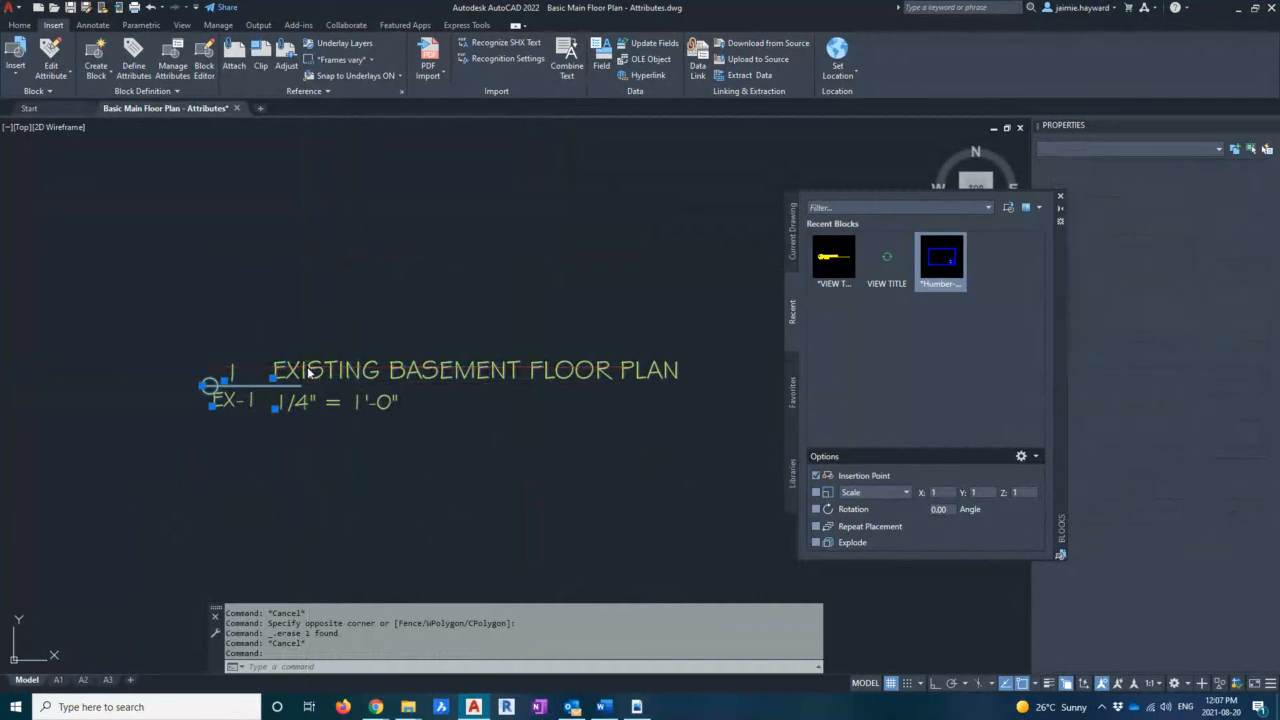
click(589, 449)
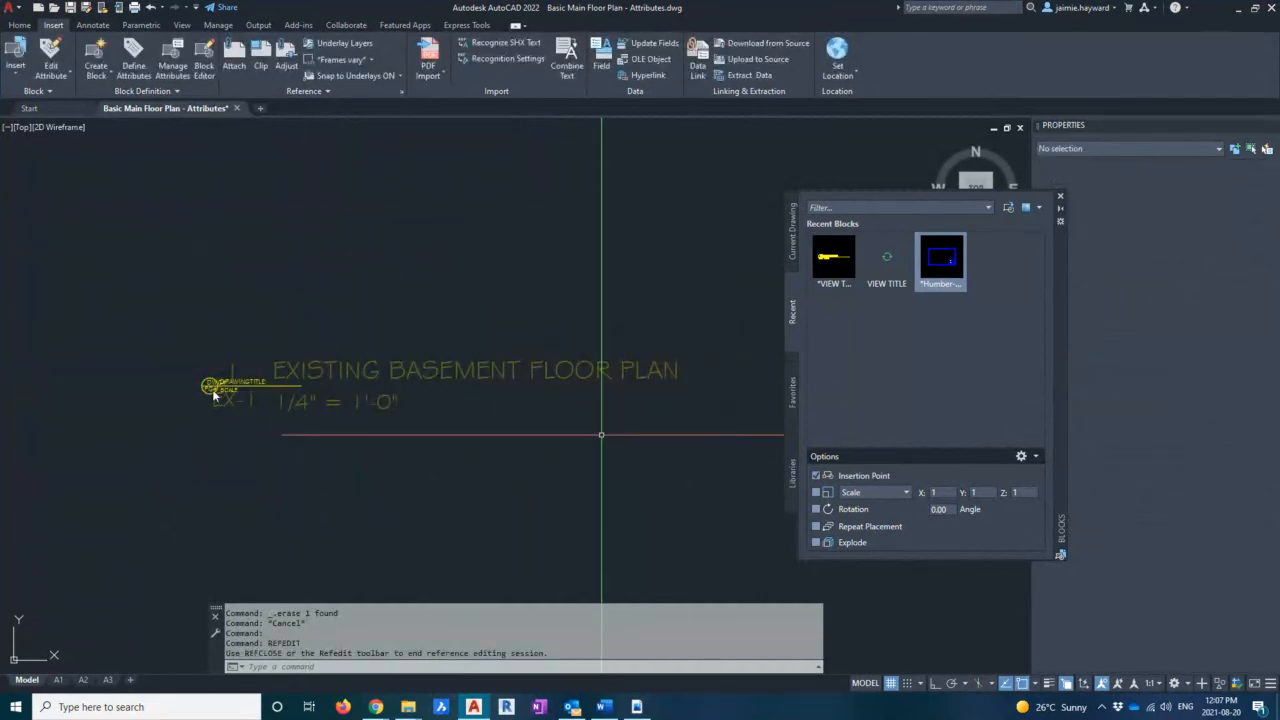
Scale the block's circle, line and attribute tags down to about half size, using the circle's left edge as base point
scroll(225, 392, up, 4)
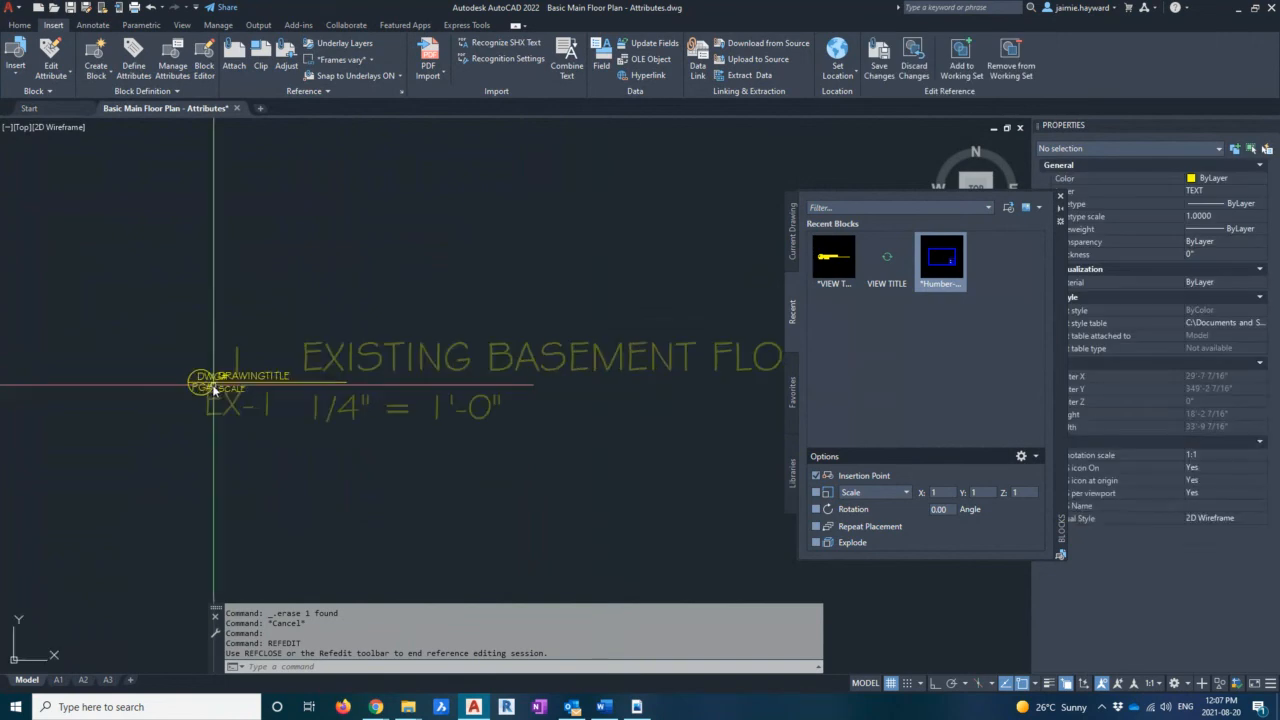
click(131, 302)
click(608, 525)
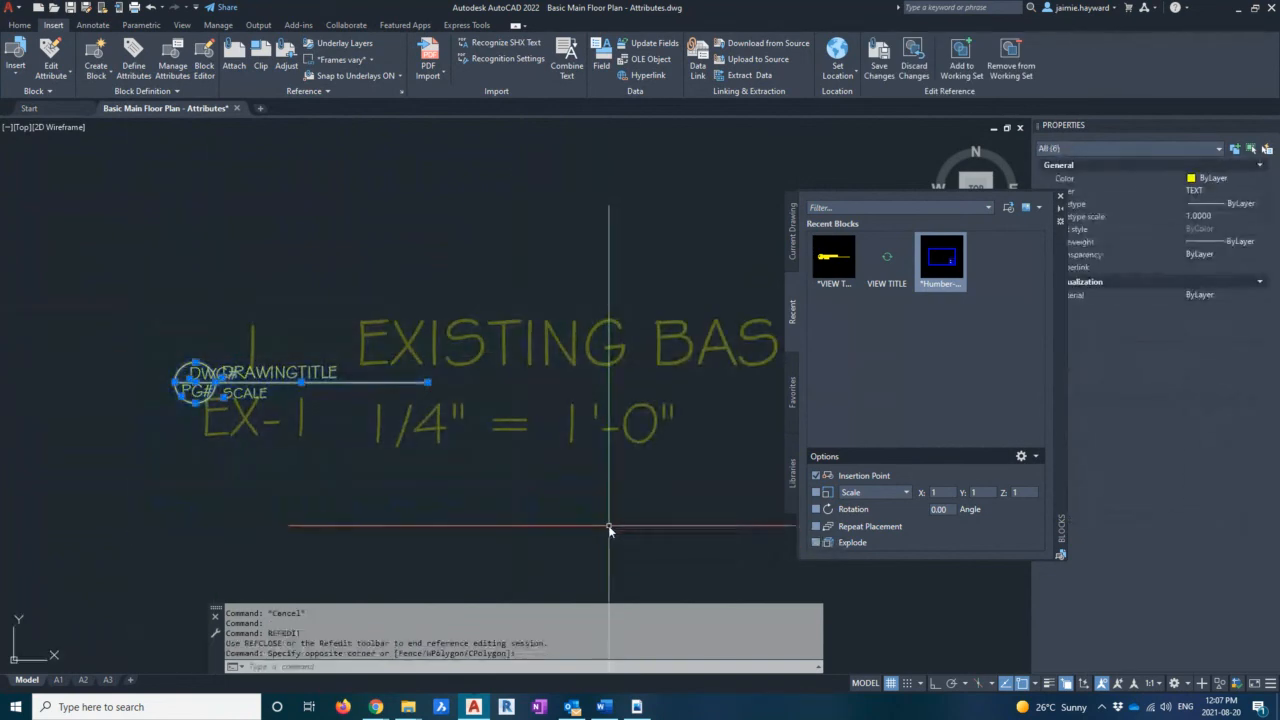
text(SC)
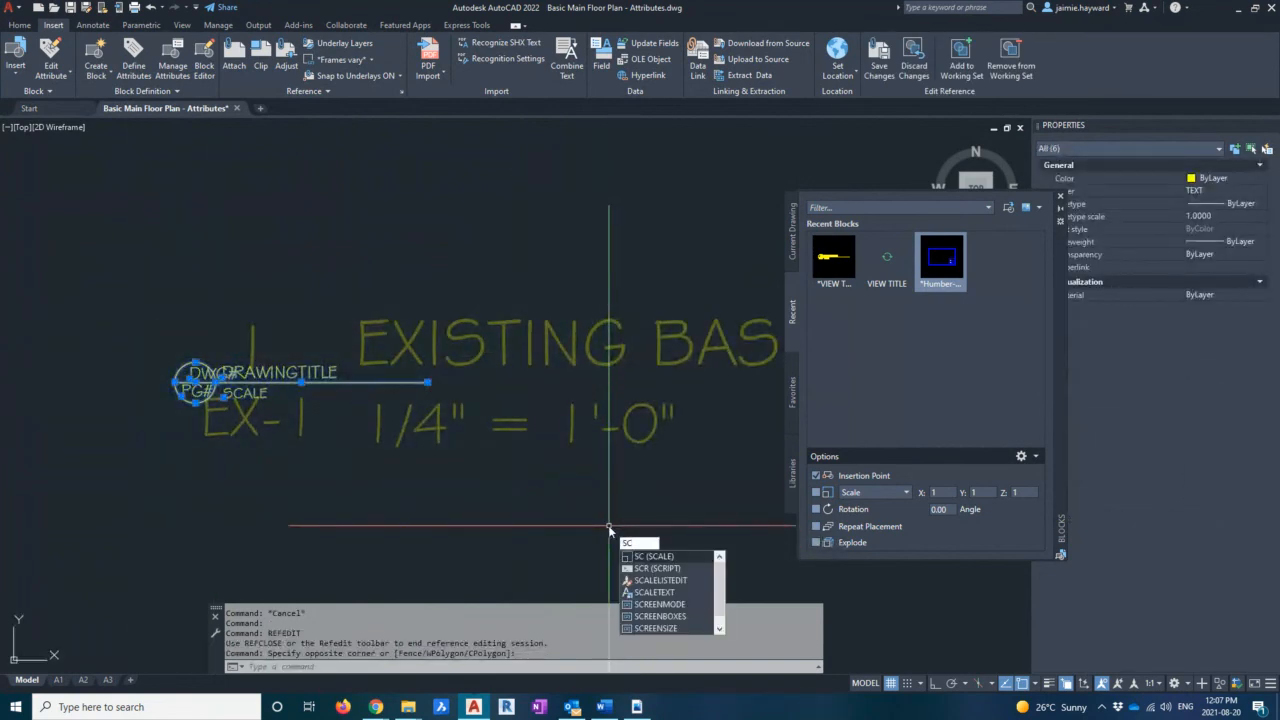
key(Return)
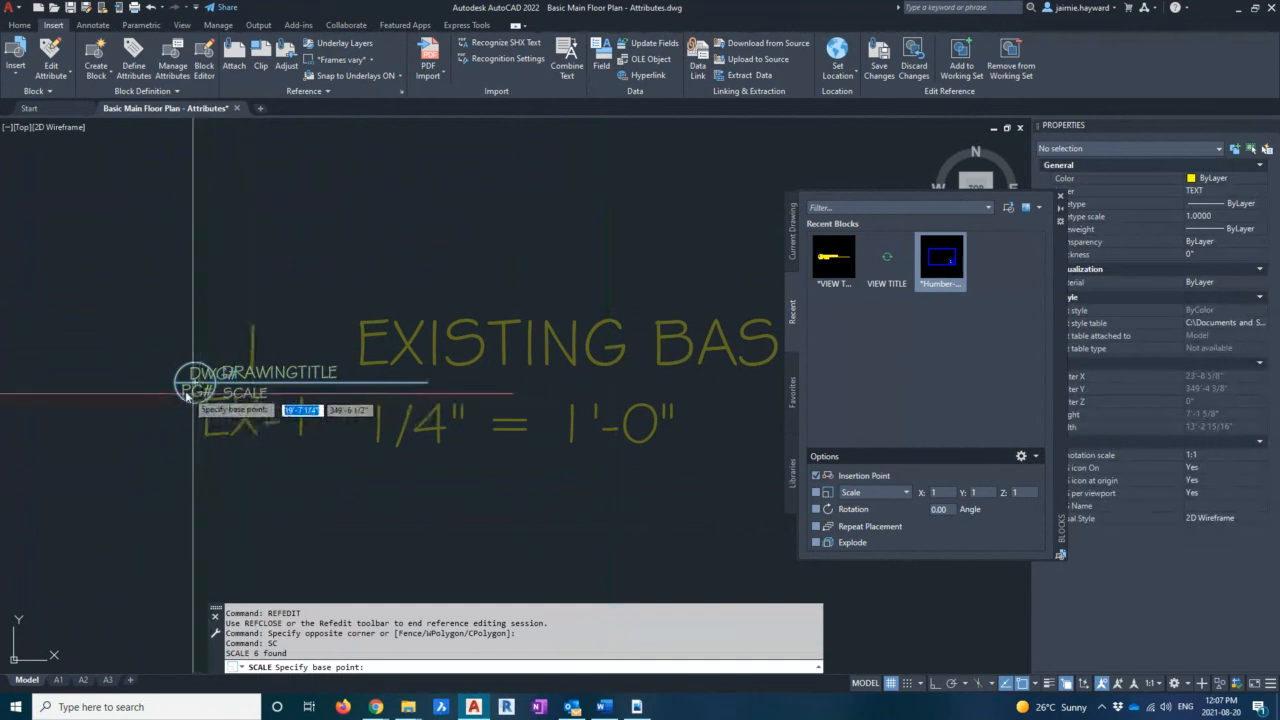
click(183, 386)
scroll(183, 388, up, 2)
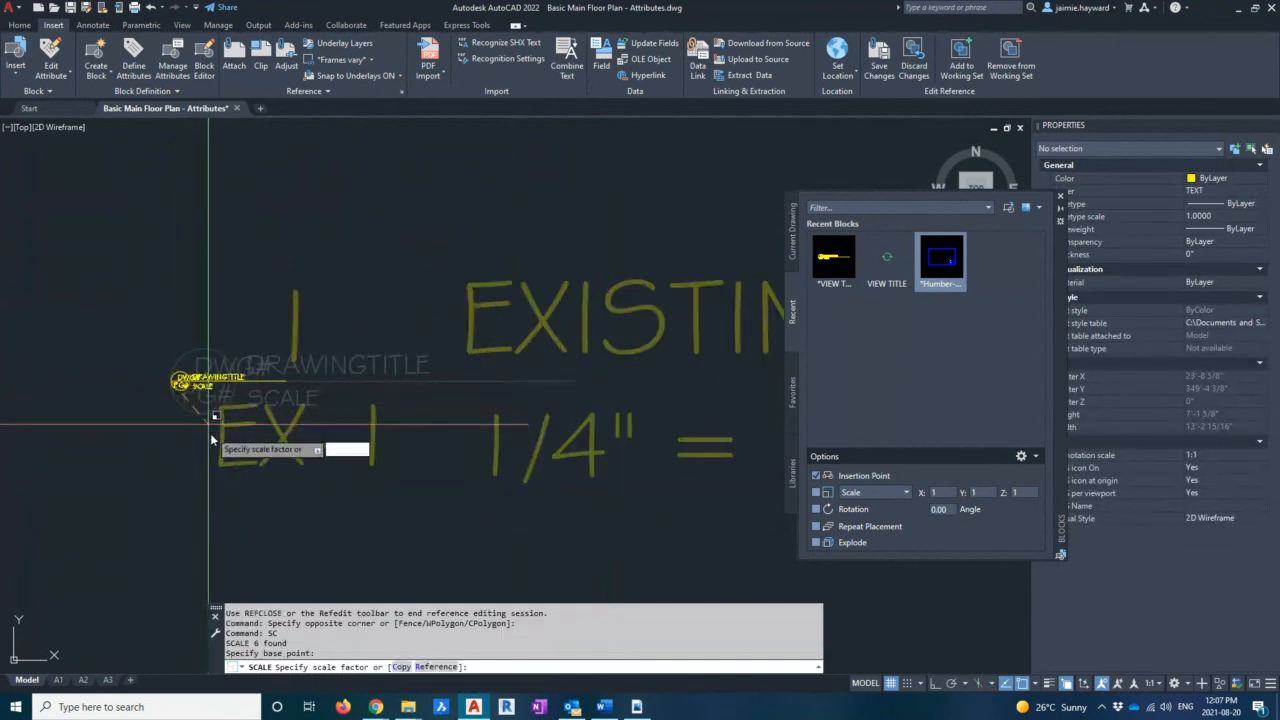
click(242, 465)
Save the reference edits to the VIEW TITLE block and inspect the existing basement title
click(879, 55)
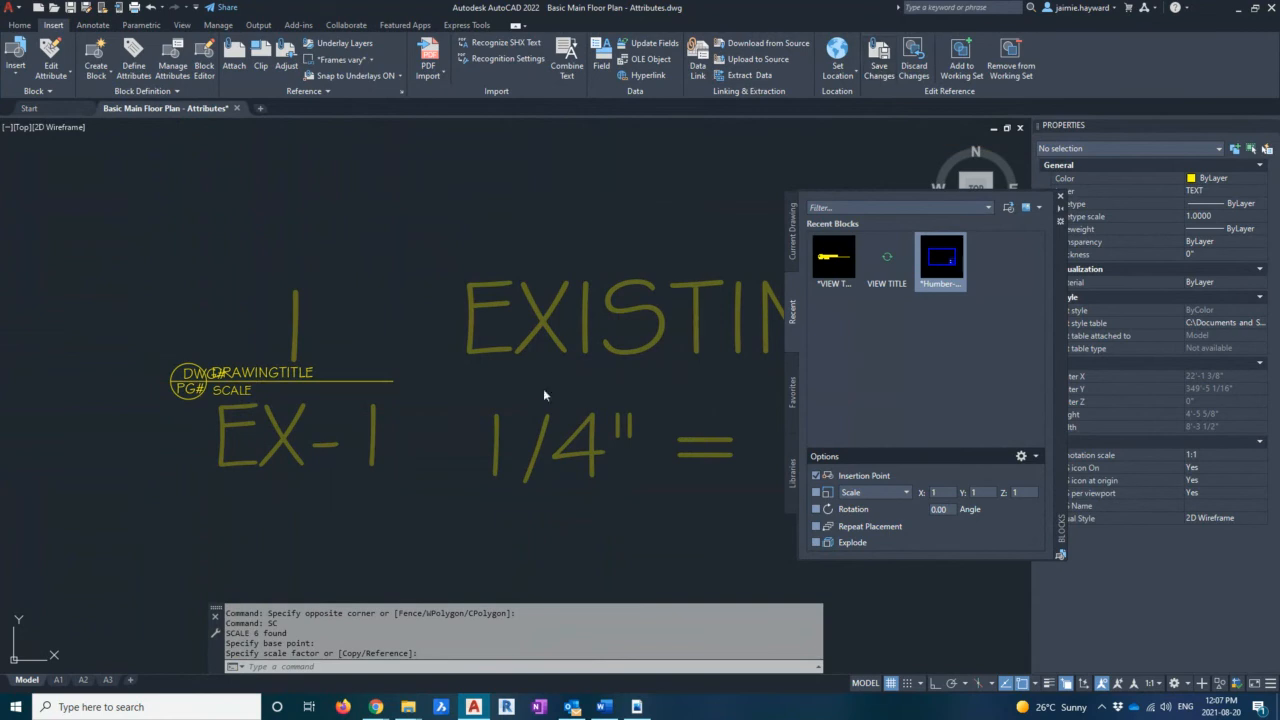
click(646, 388)
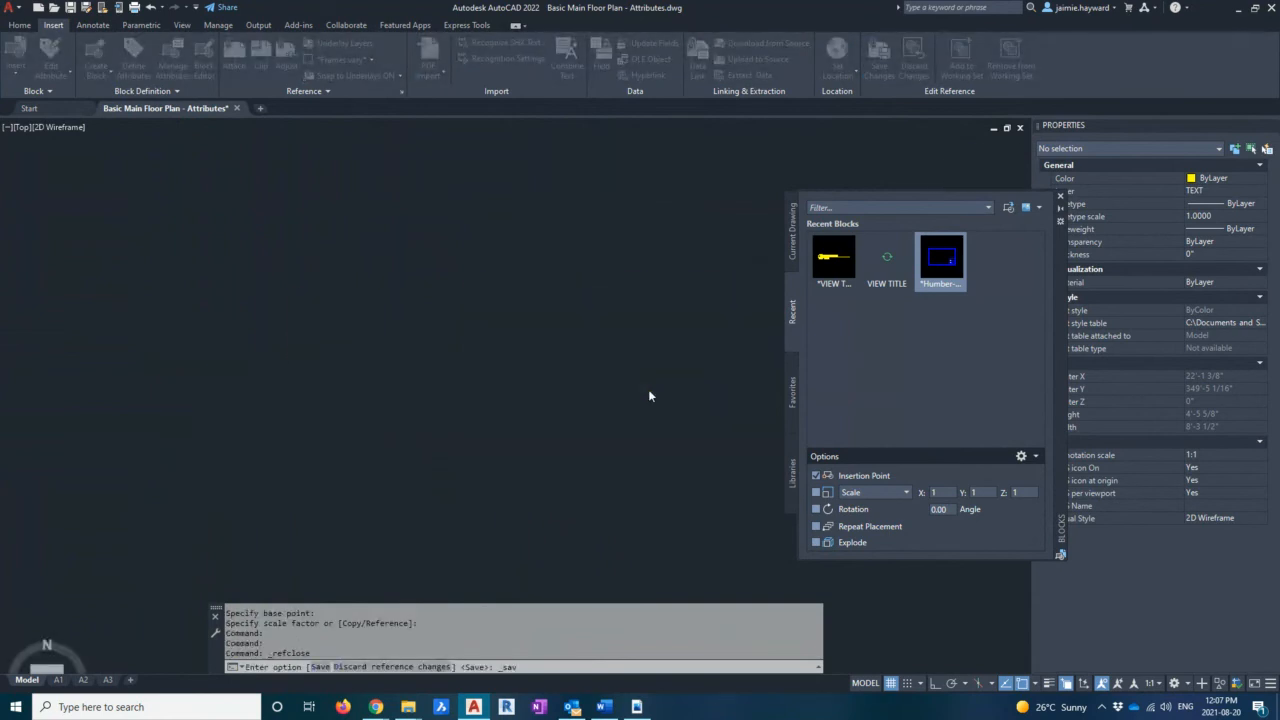
scroll(442, 327, down, 6)
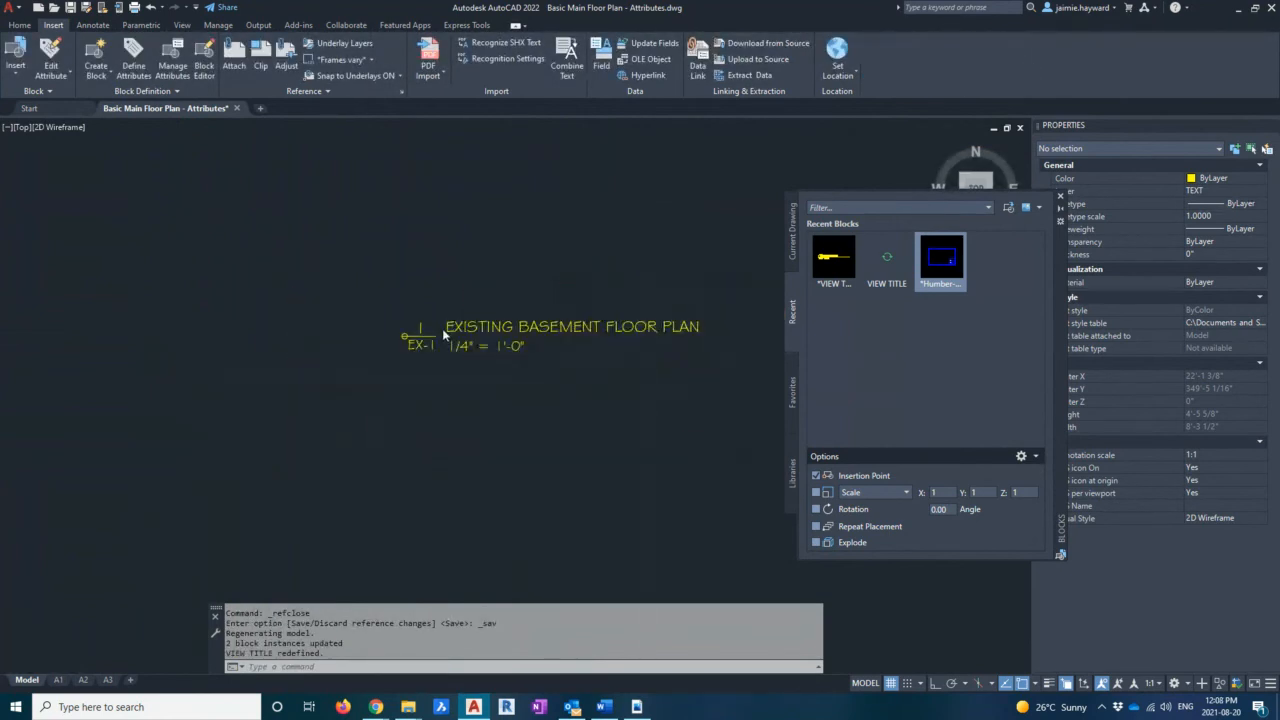
scroll(435, 335, up, 2)
scroll(435, 340, up, 7)
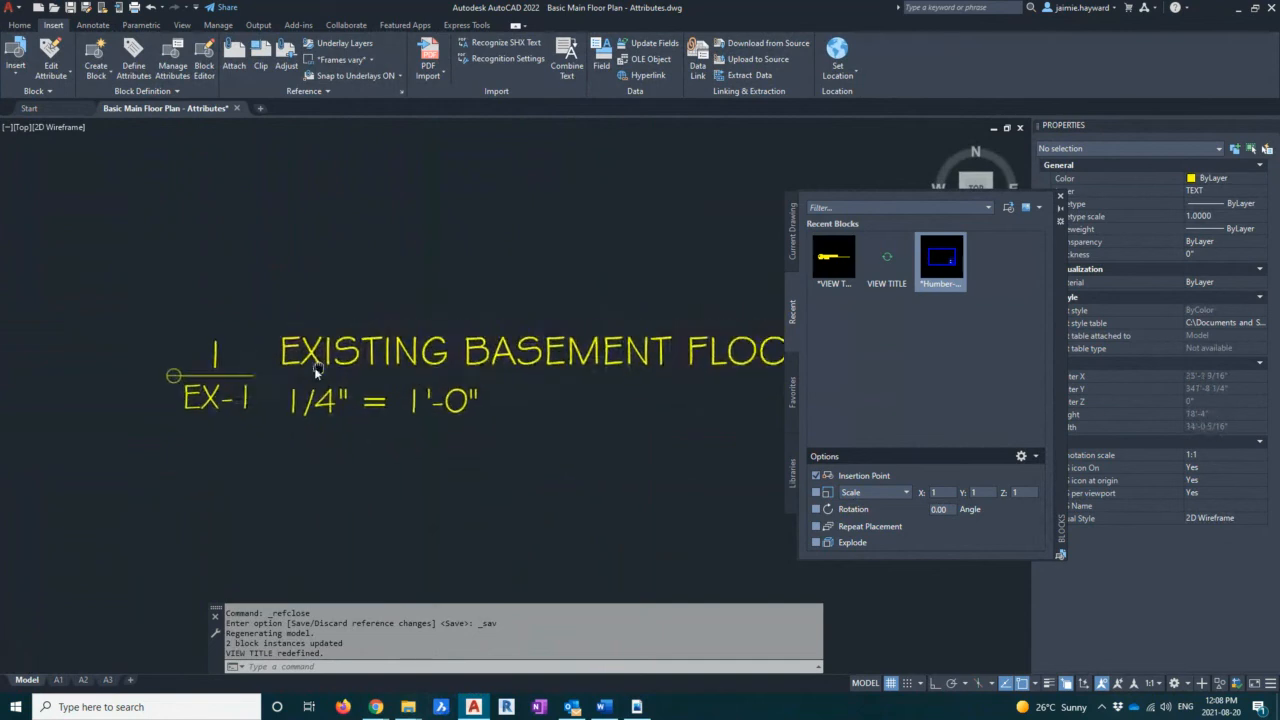
Delete the test VIEW TITLE block from layout A2
click(82, 680)
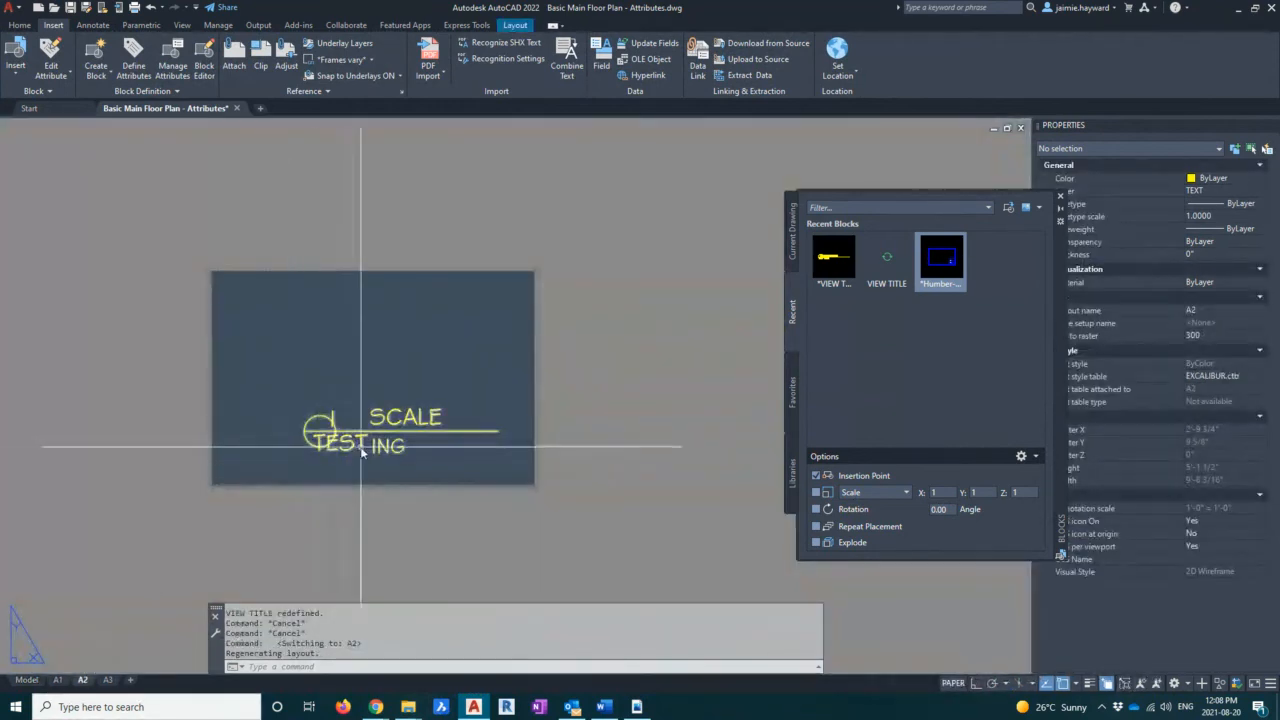
click(164, 373)
click(600, 505)
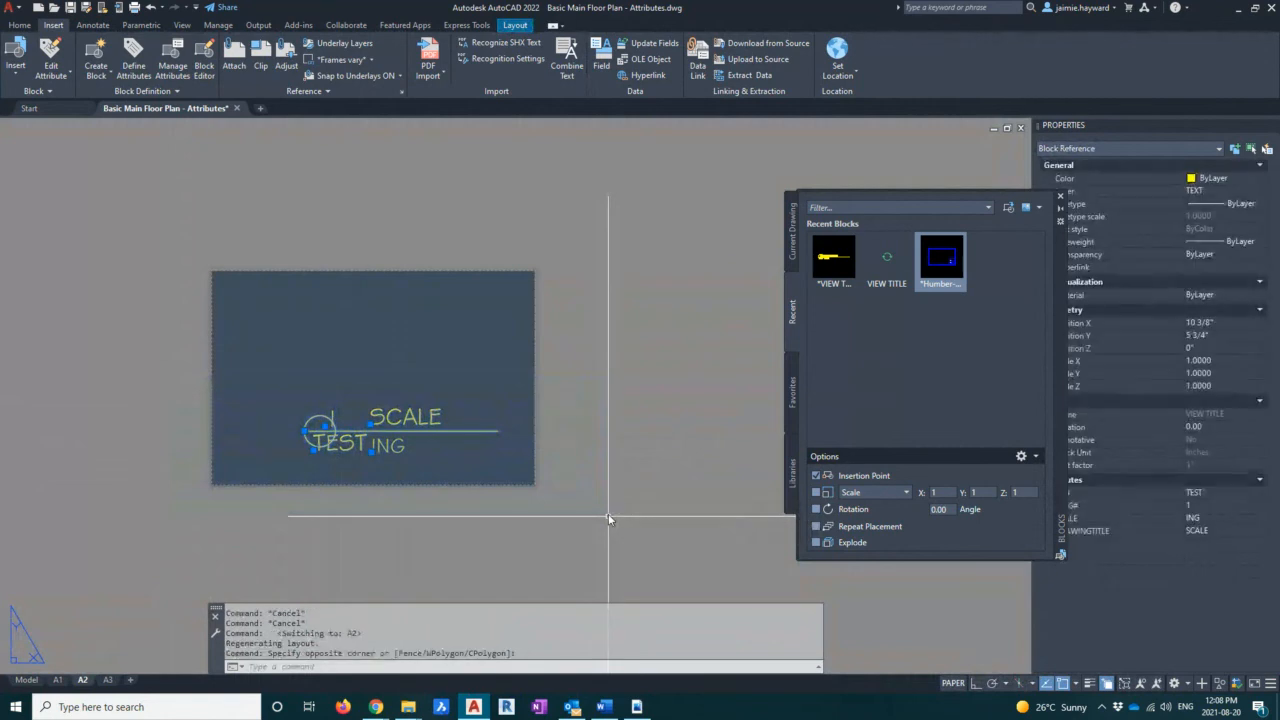
key(Delete)
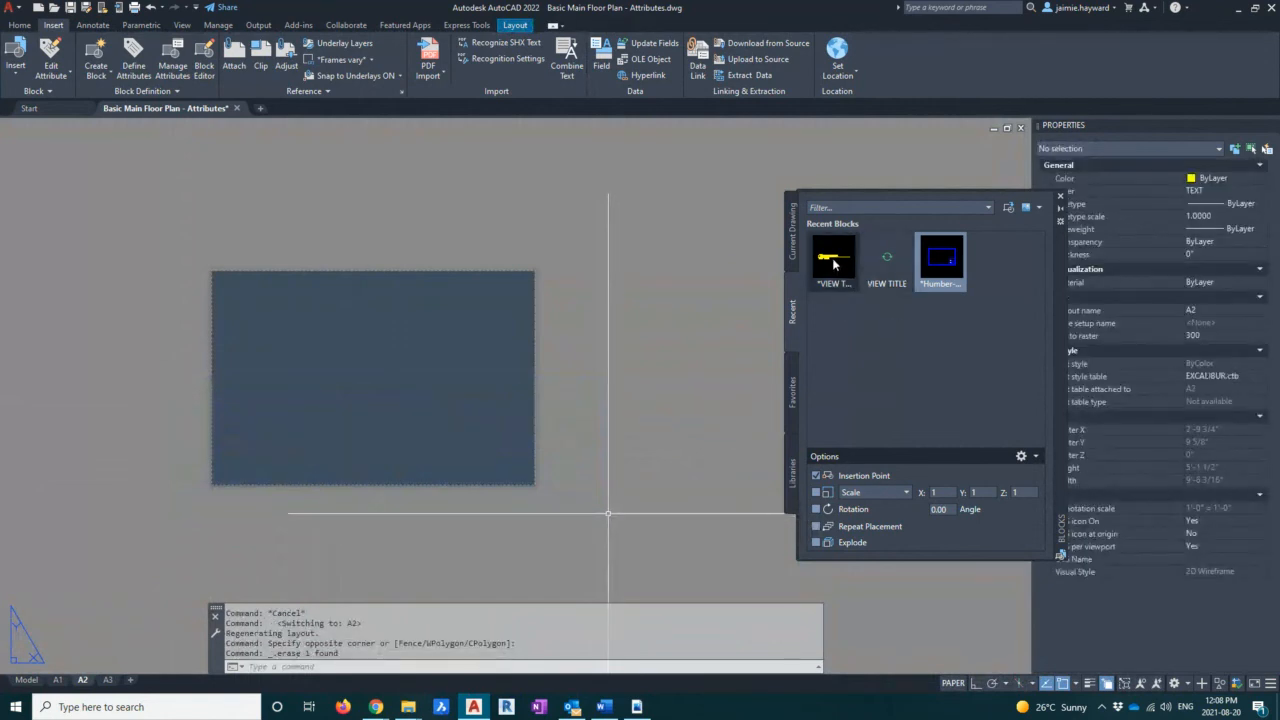
click(834, 258)
click(284, 434)
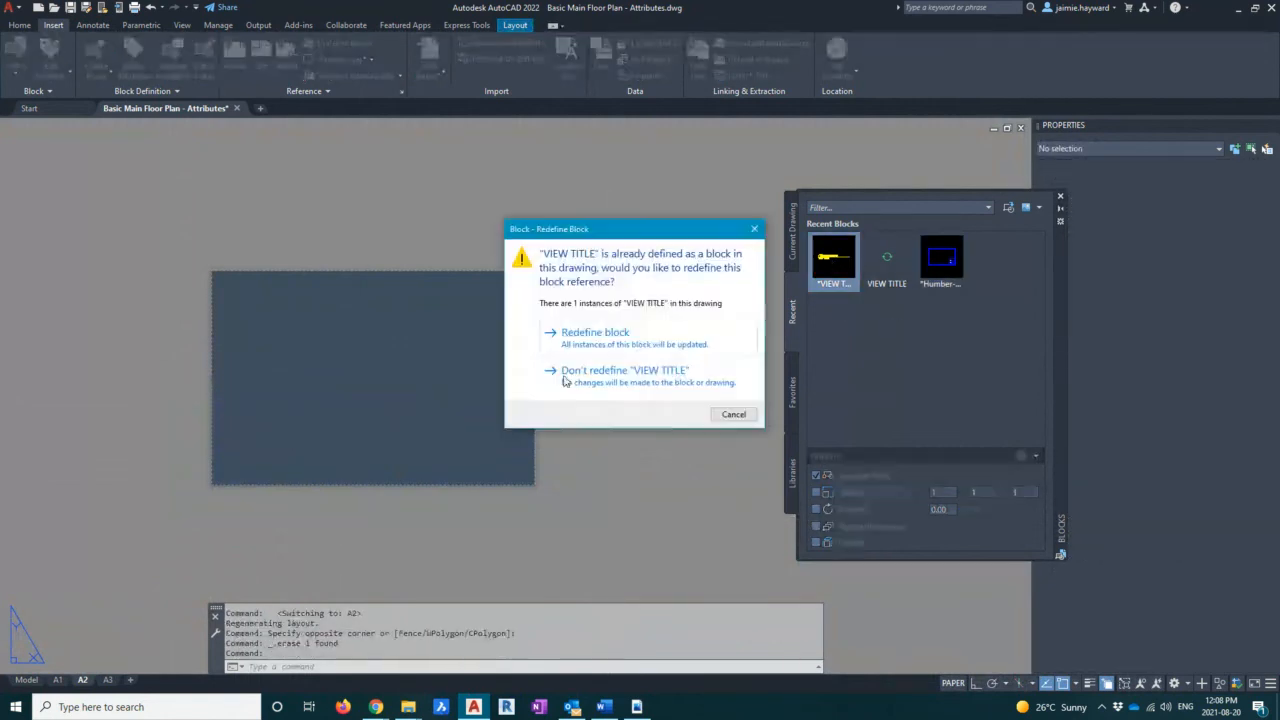
click(582, 348)
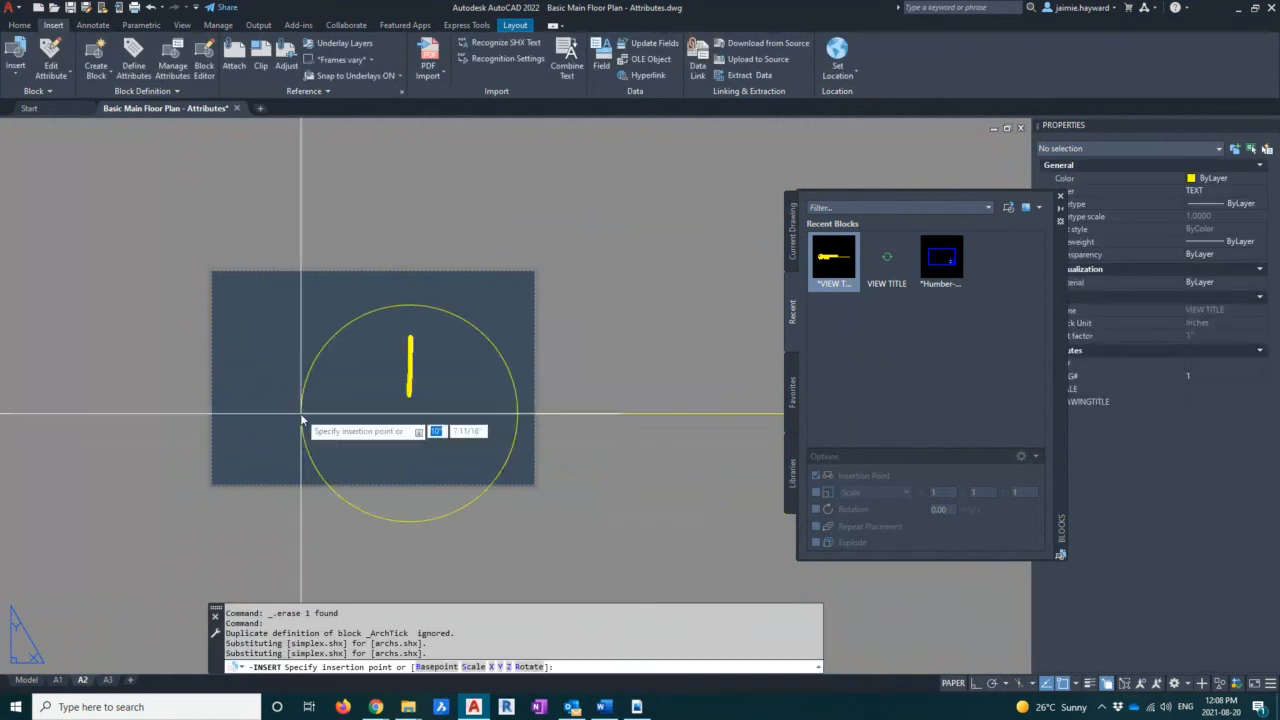
key(Escape)
key(Escape)
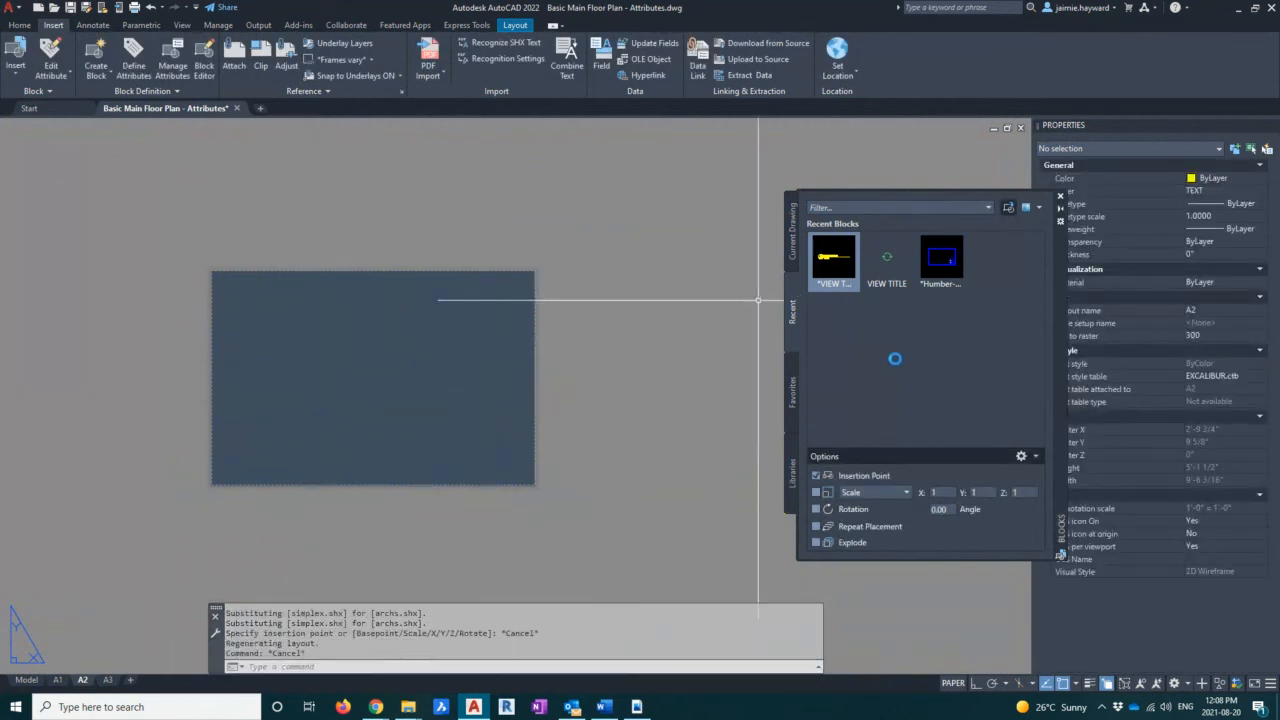
click(556, 356)
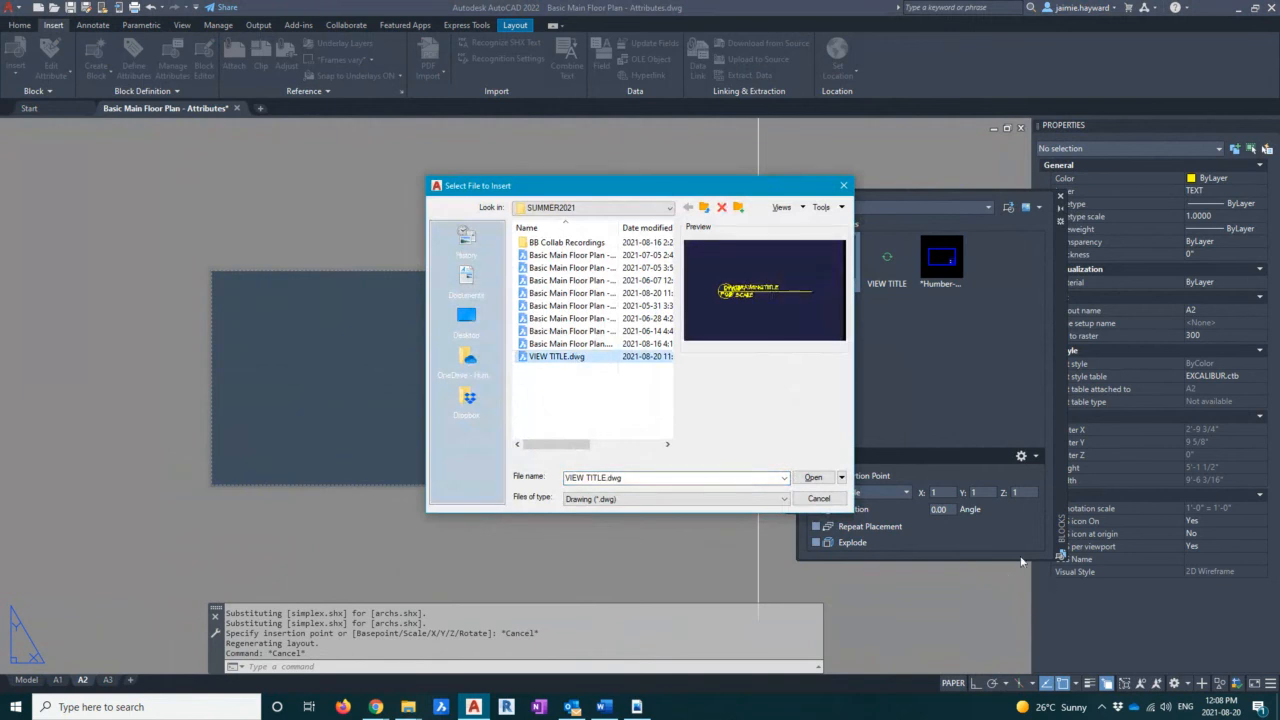
click(813, 477)
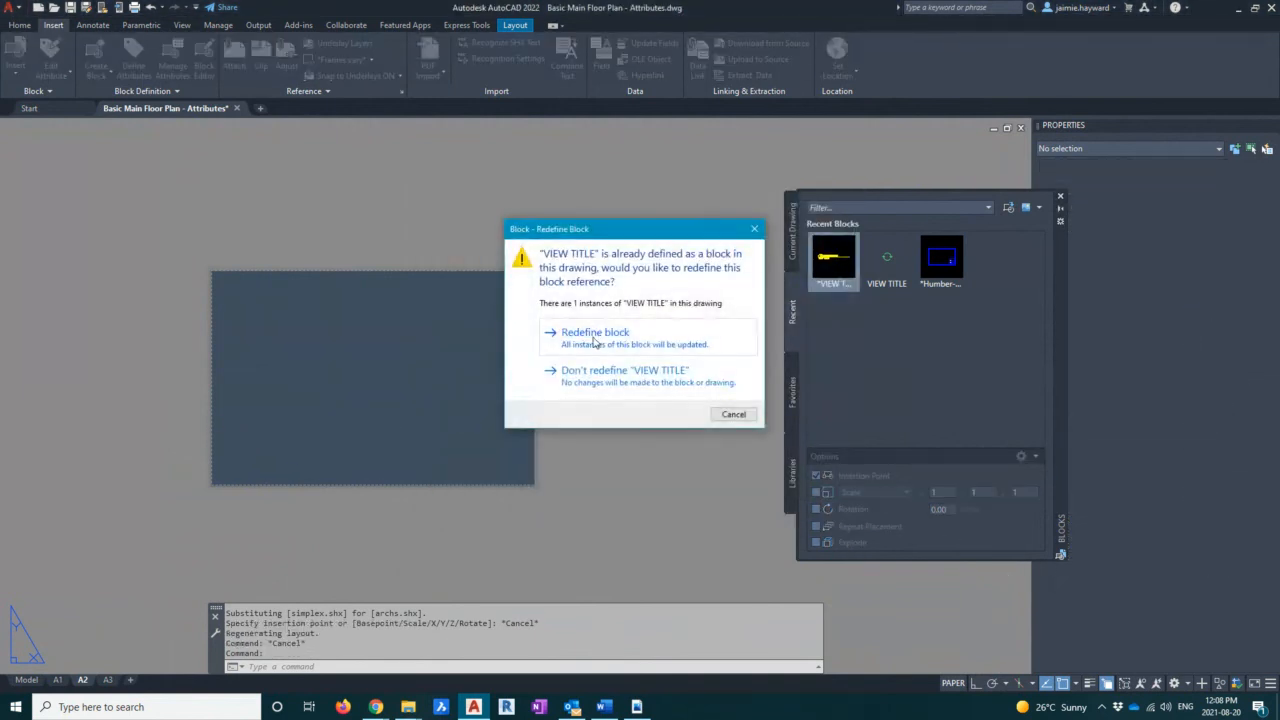
click(595, 340)
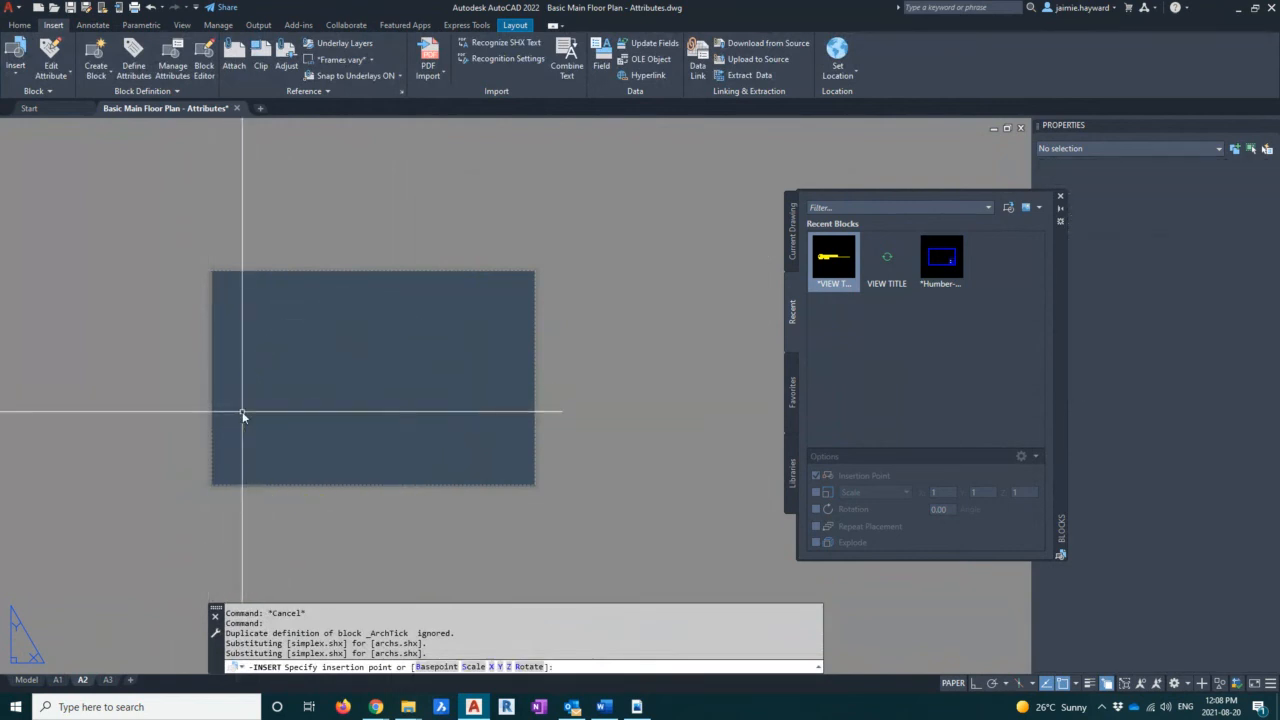
key(Escape)
key(Escape)
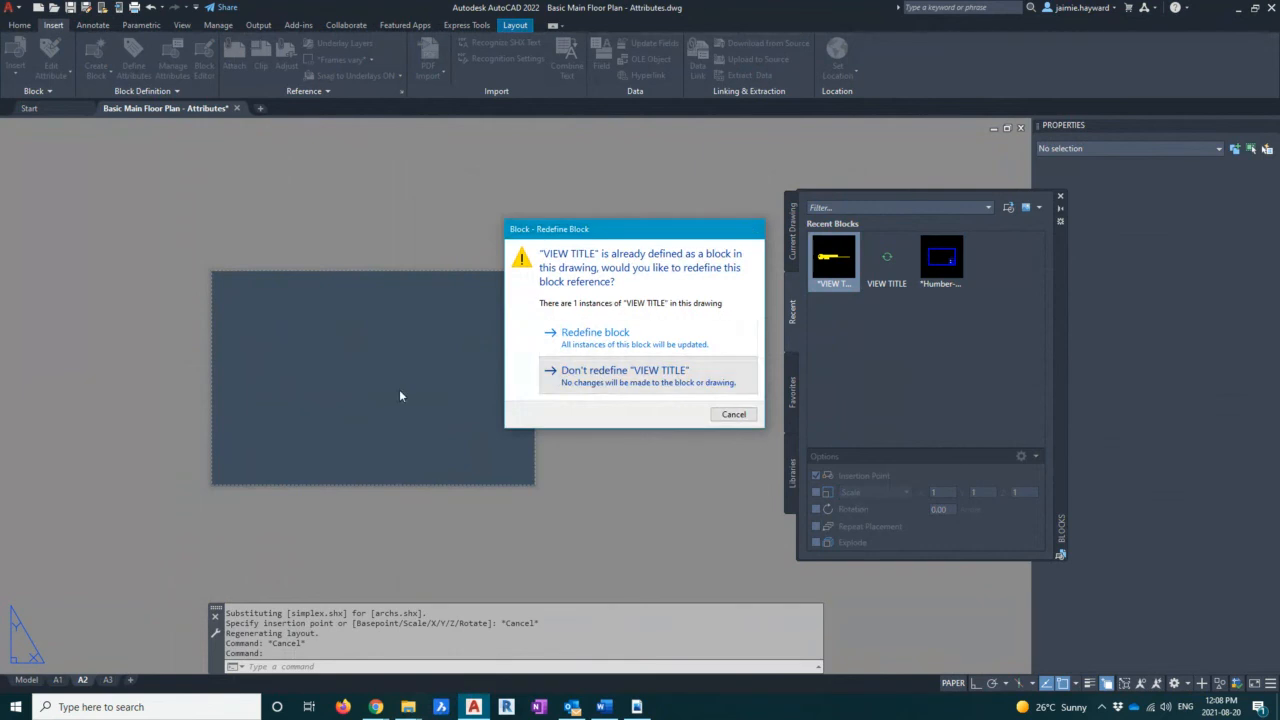
Insert VIEW TITLE without redefining it near layout A2's lower-left corner, with page number TEST, scale ING and title WORKED?
key(Return)
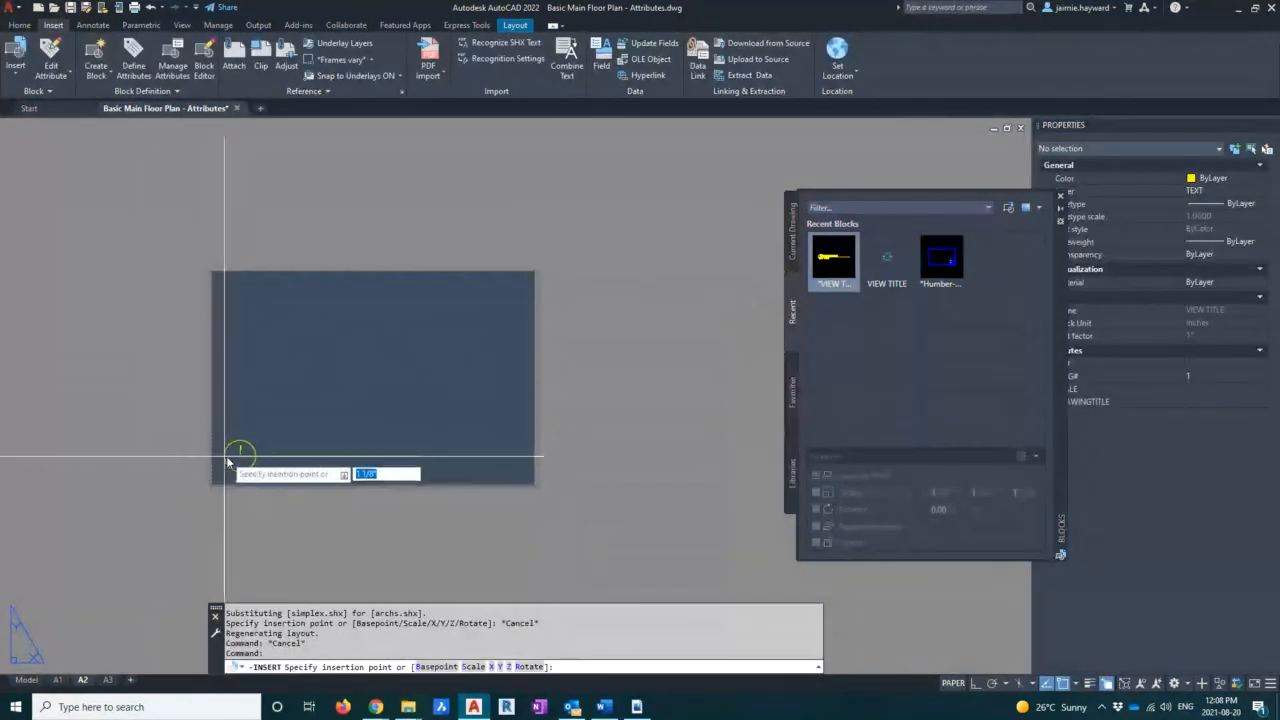
click(227, 460)
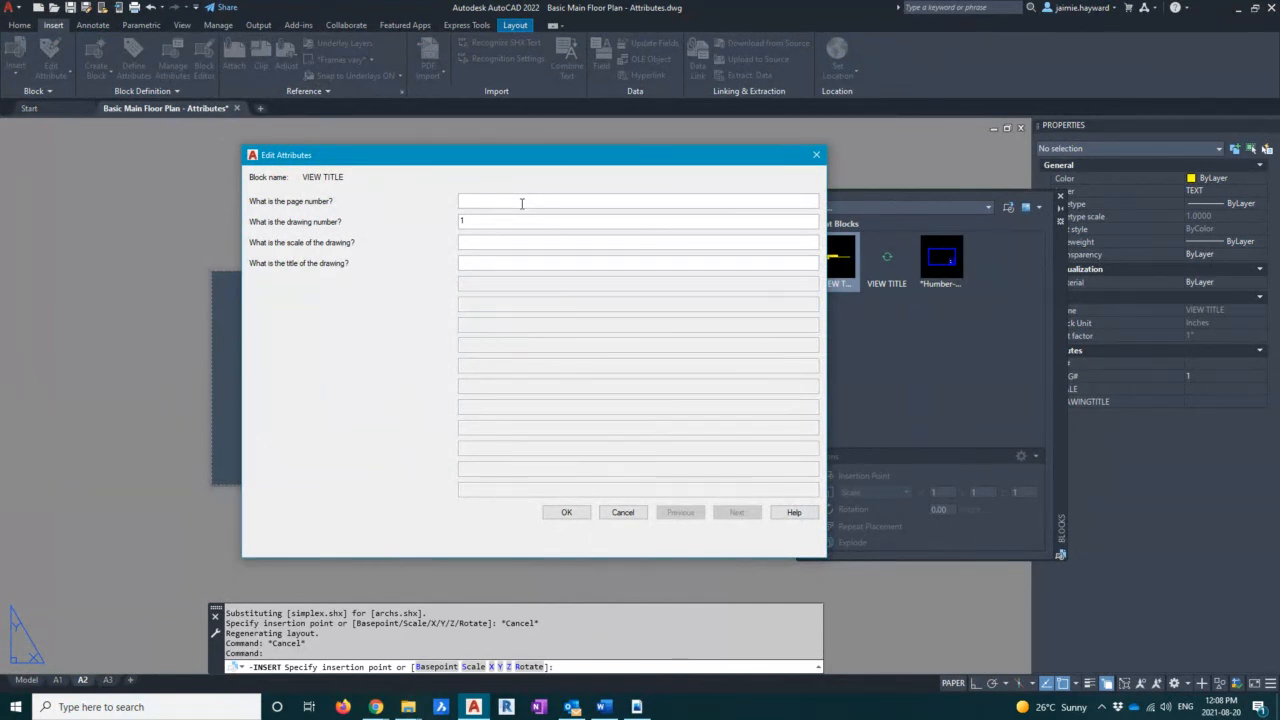
text(TEST)
click(477, 245)
text(ING)
click(487, 262)
text(WORKED?)
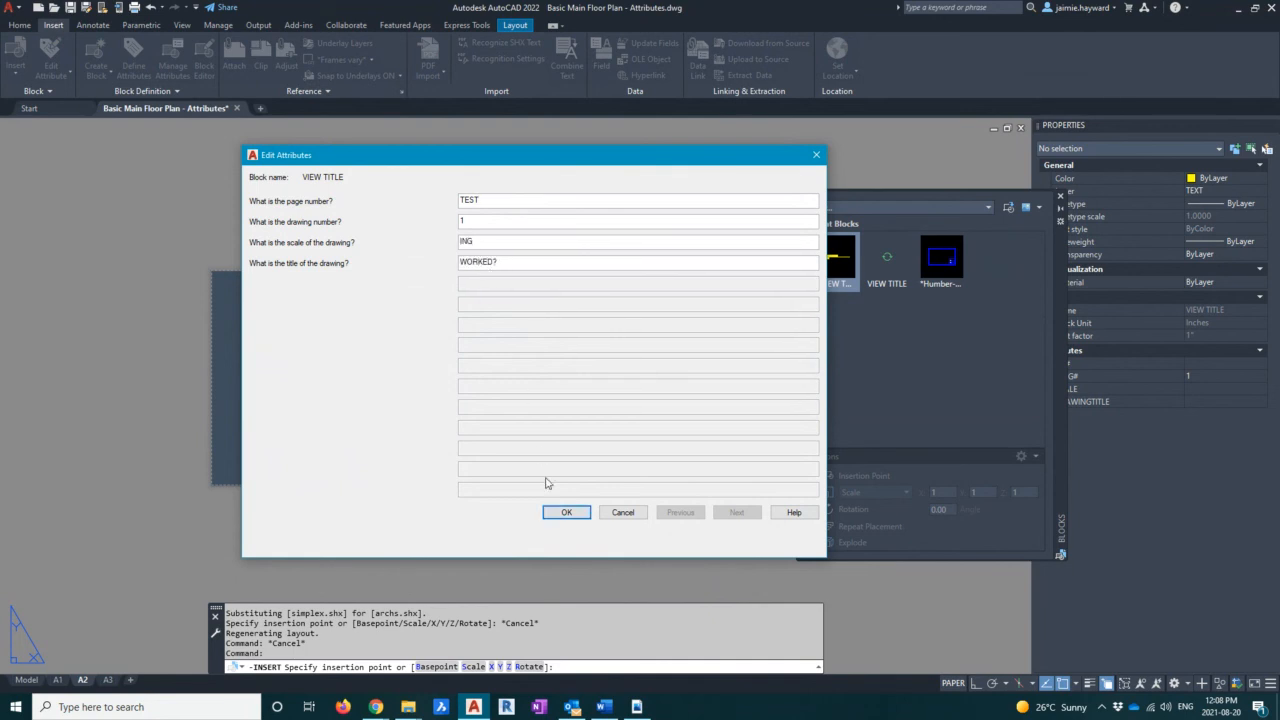
click(566, 512)
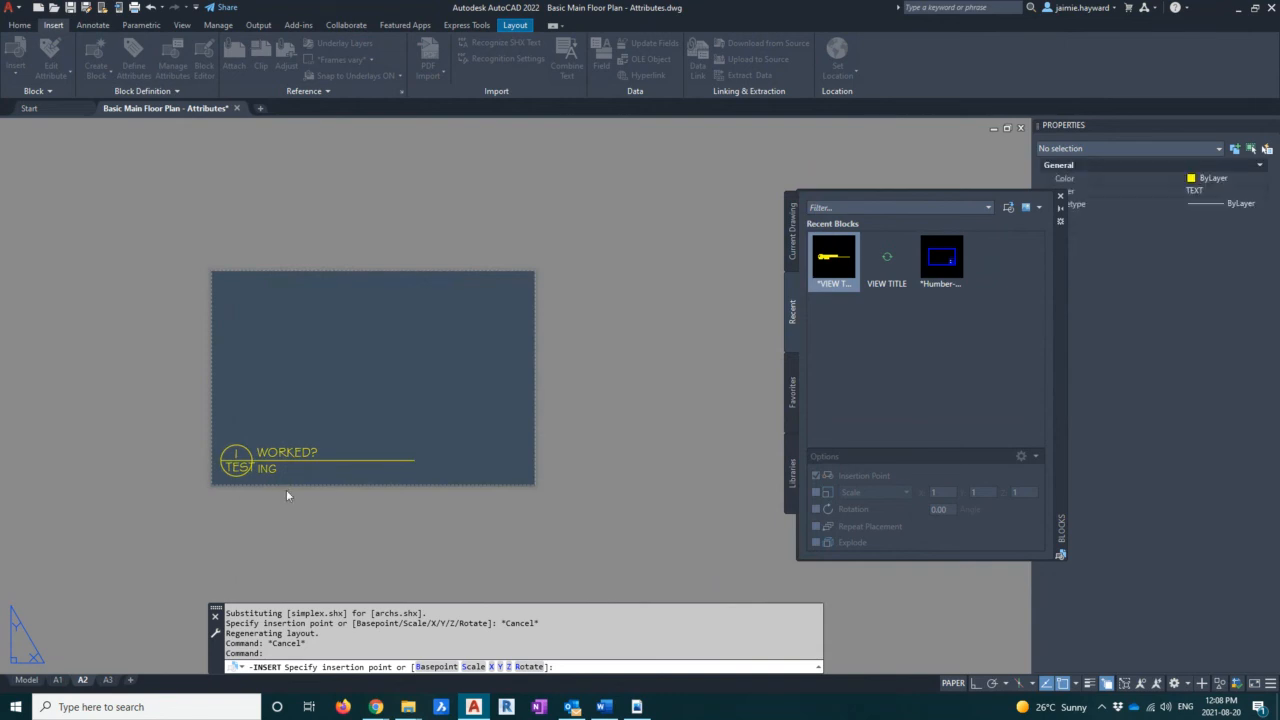